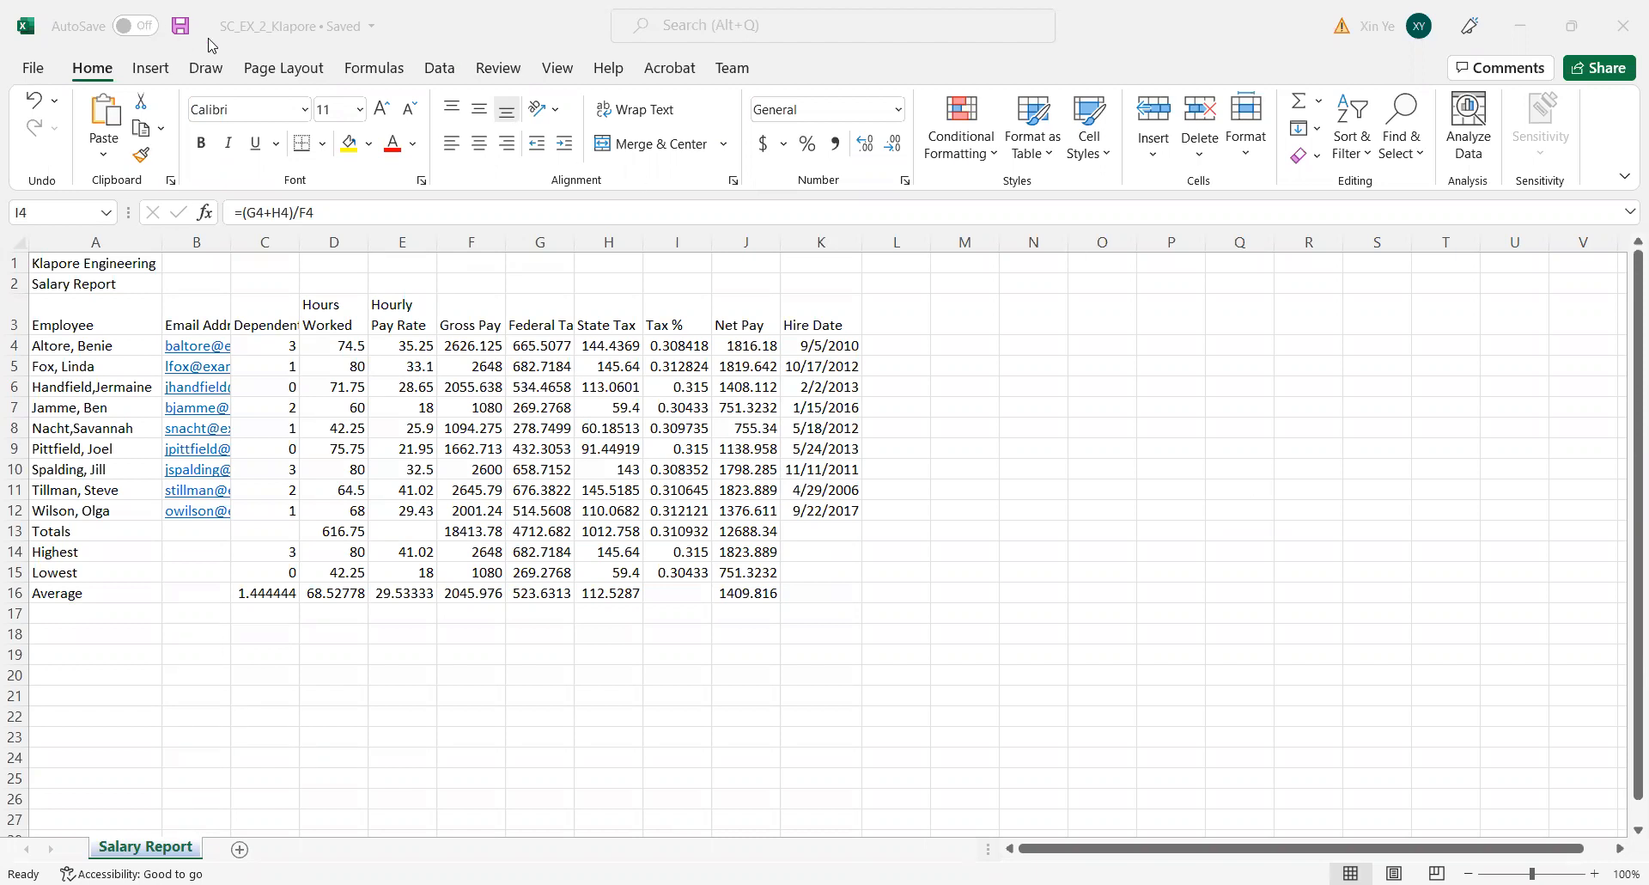
Apply the Gallery theme to the workbook.
click(291, 77)
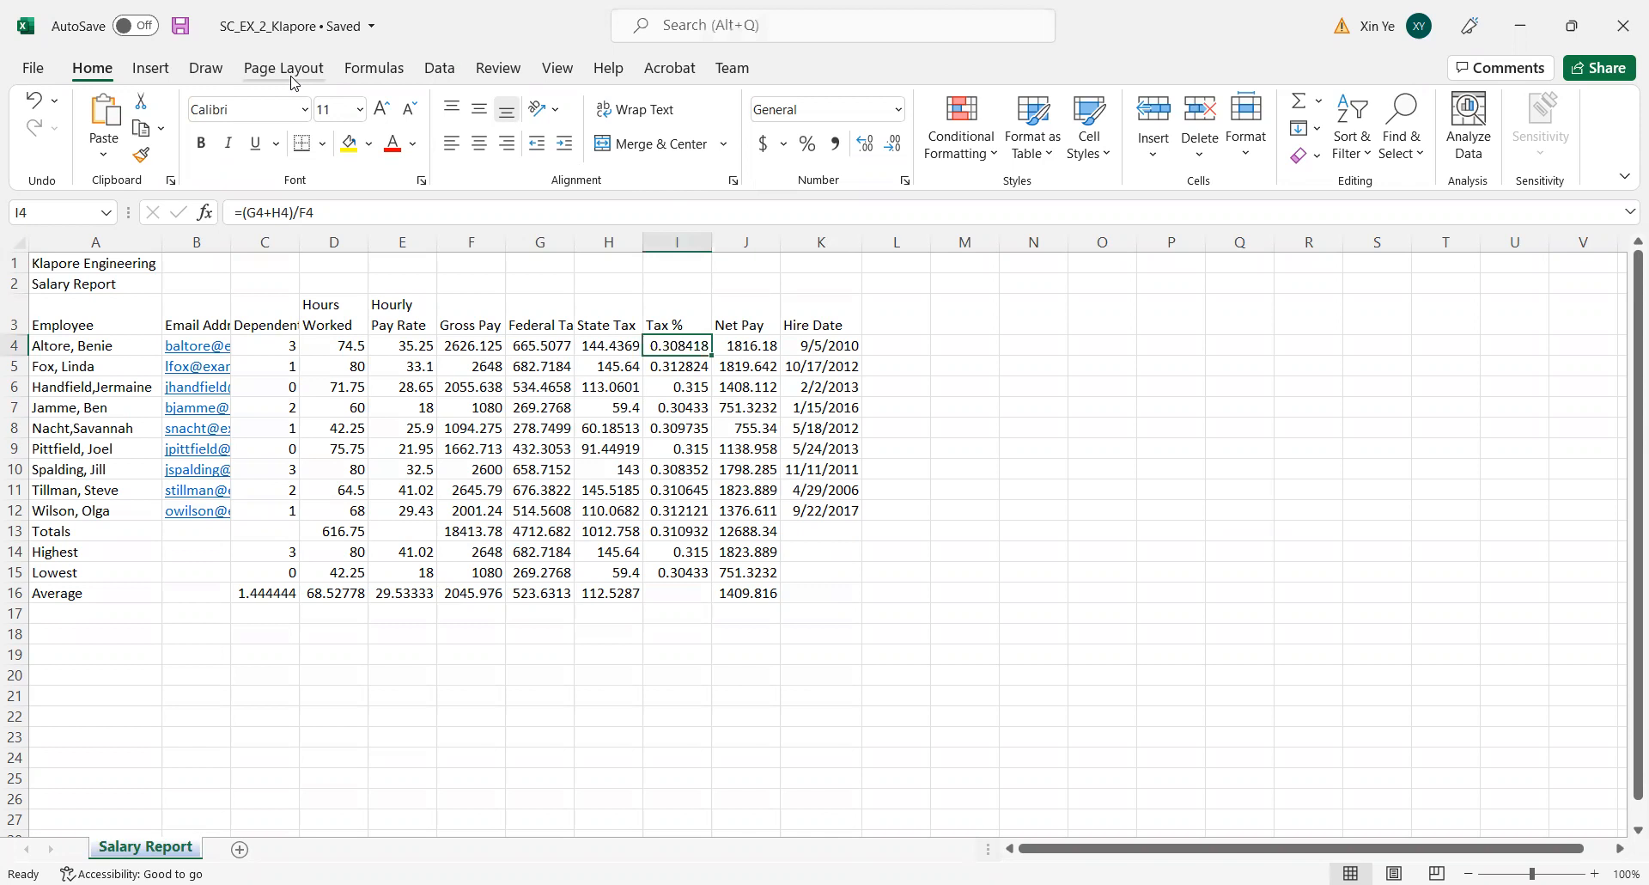
click(299, 76)
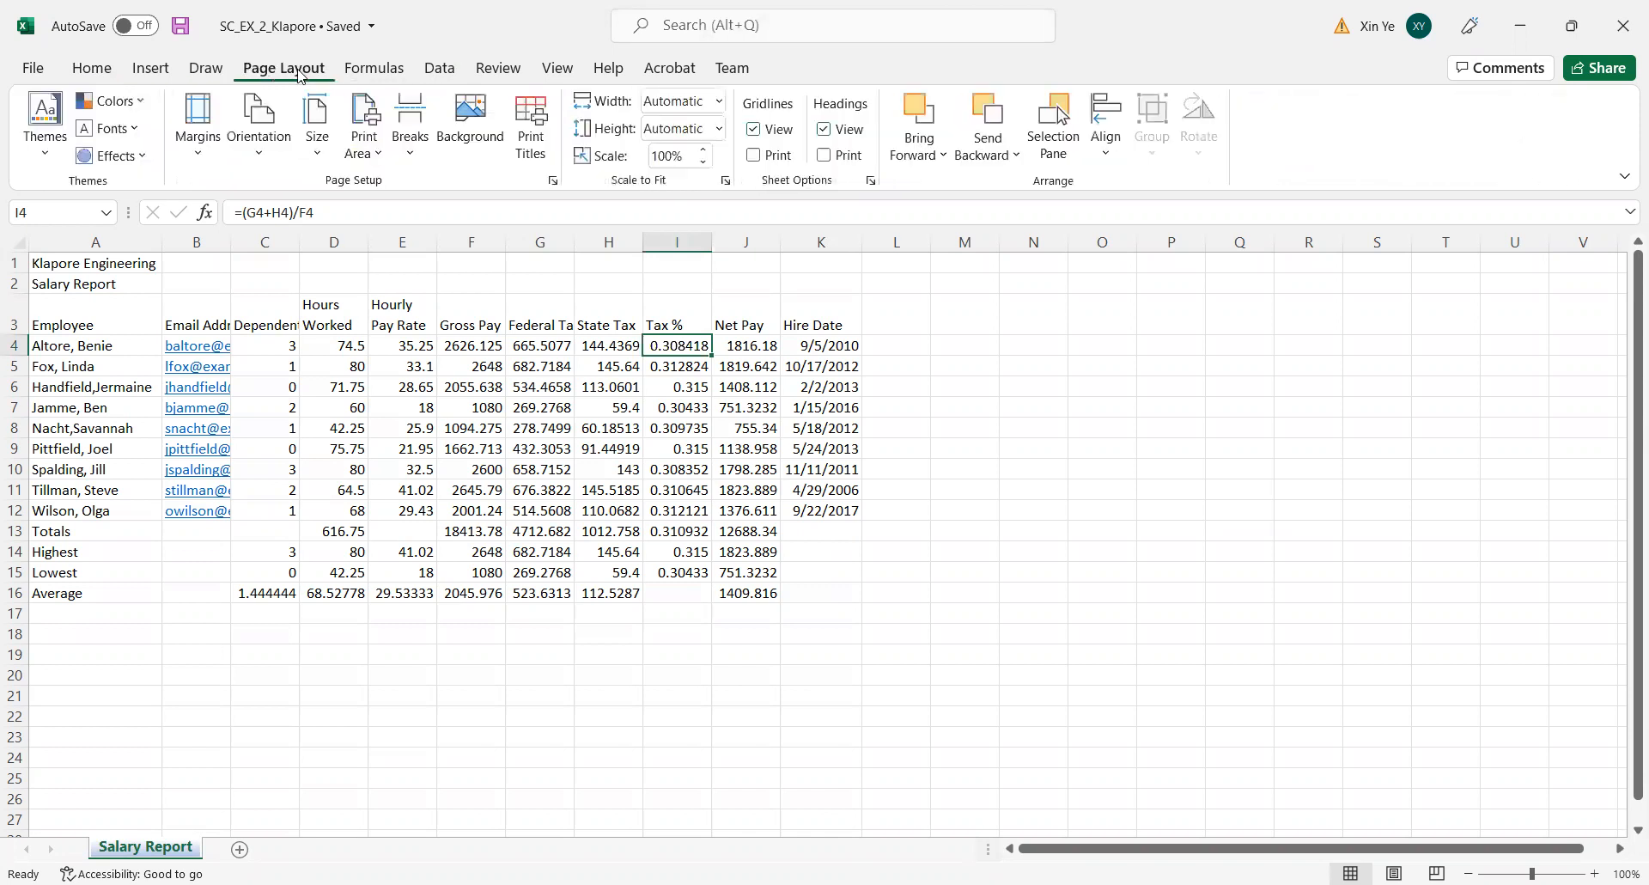
click(38, 163)
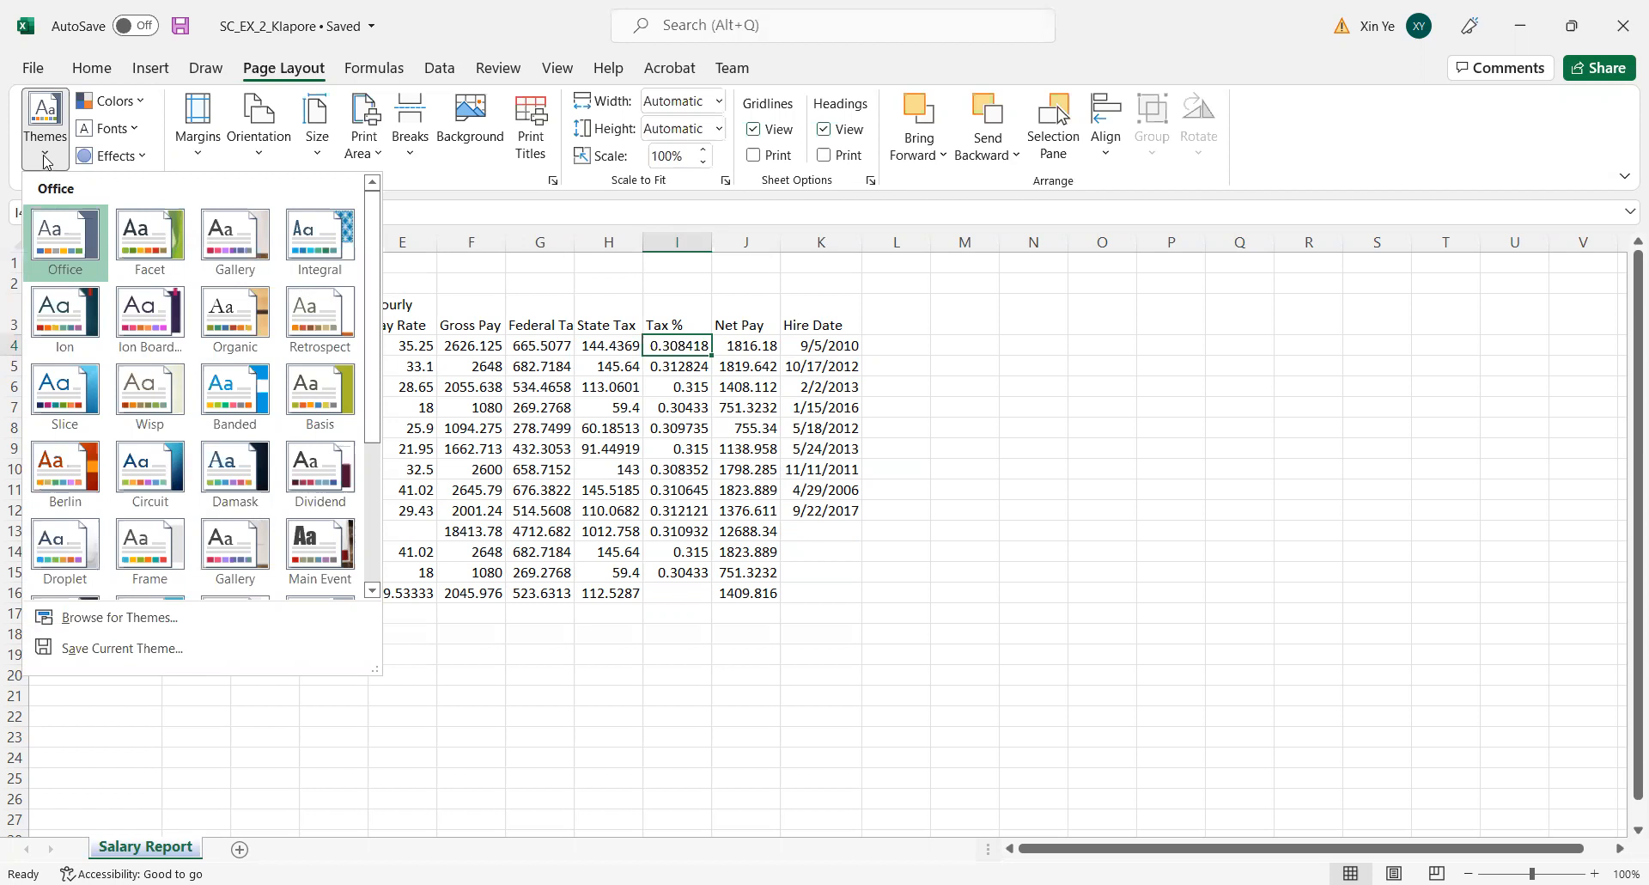
mouse_move(378, 260)
mouse_down()
mouse_move(389, 339)
mouse_move(402, 271)
mouse_up()
click(250, 226)
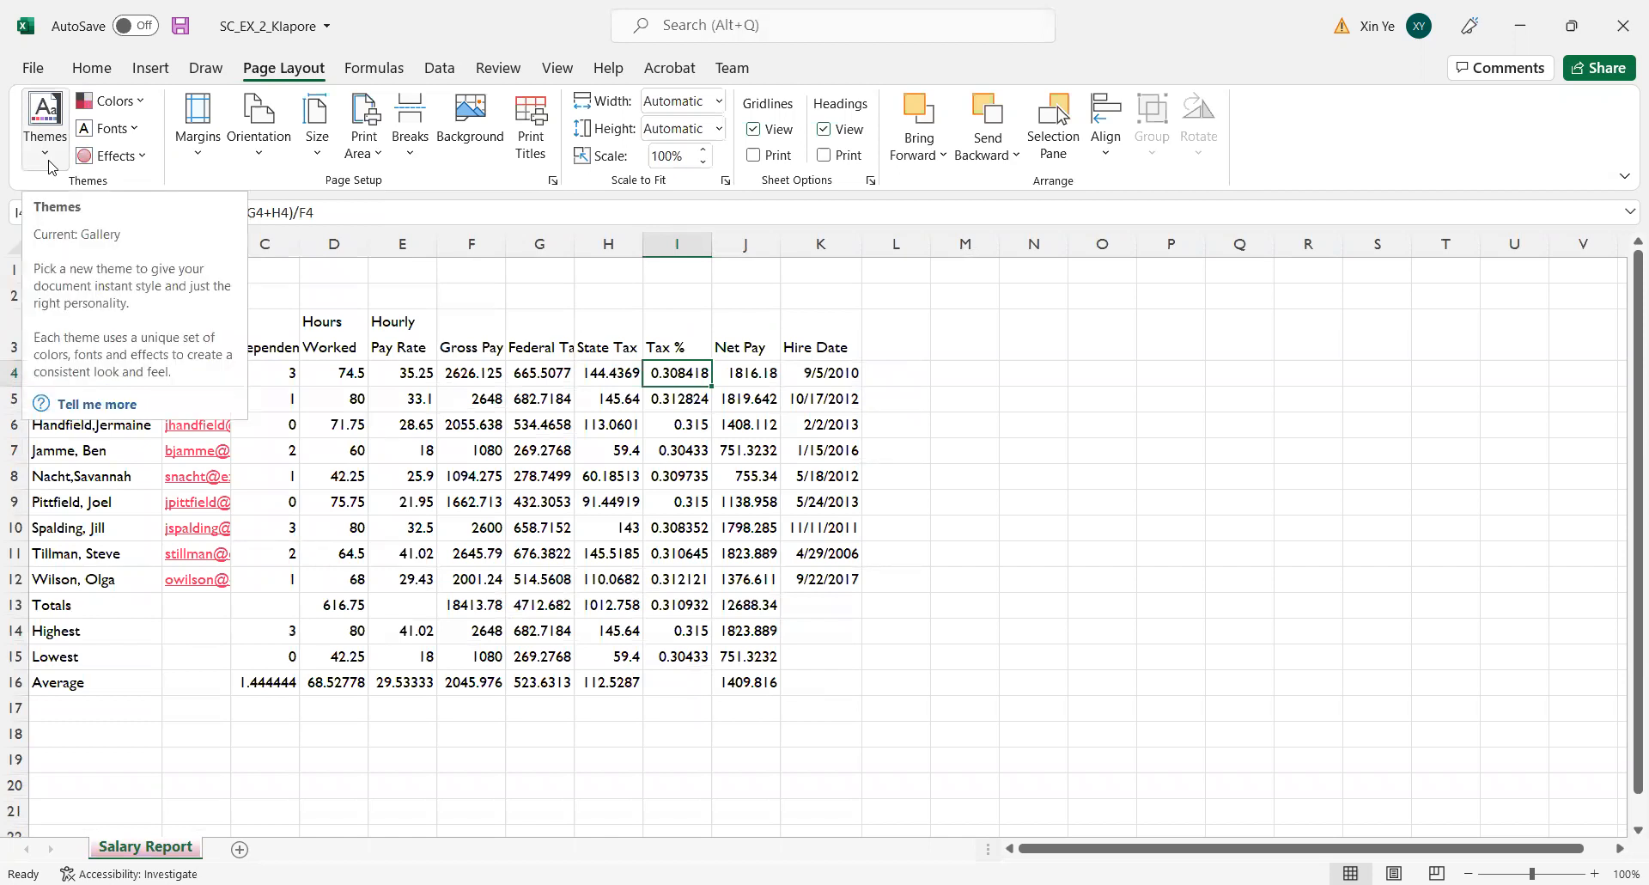
click(49, 166)
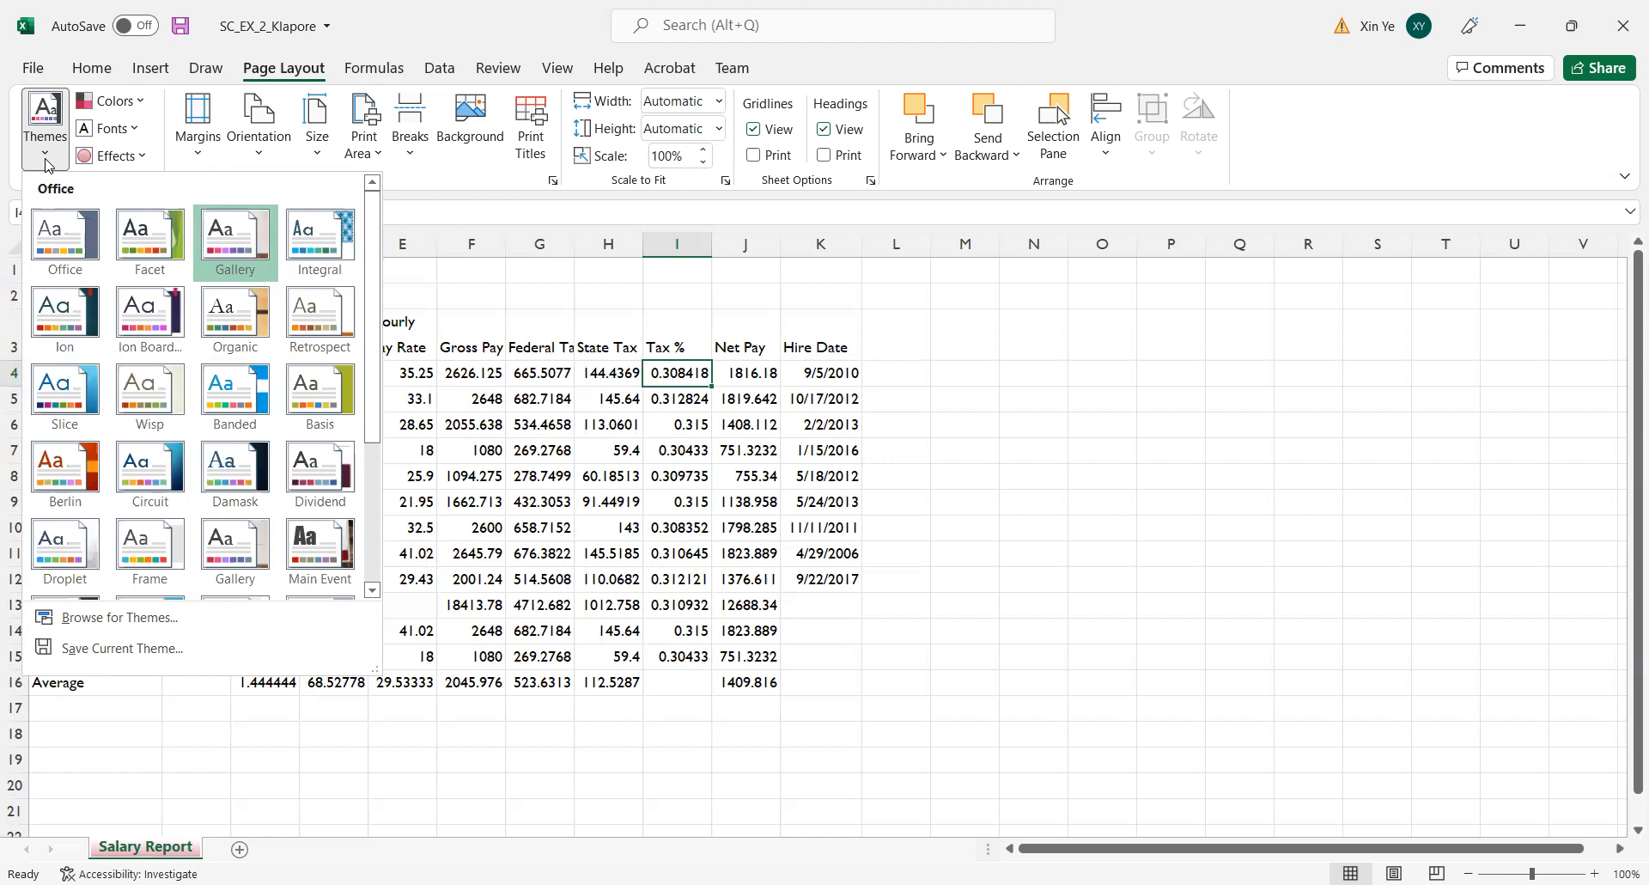
click(1180, 371)
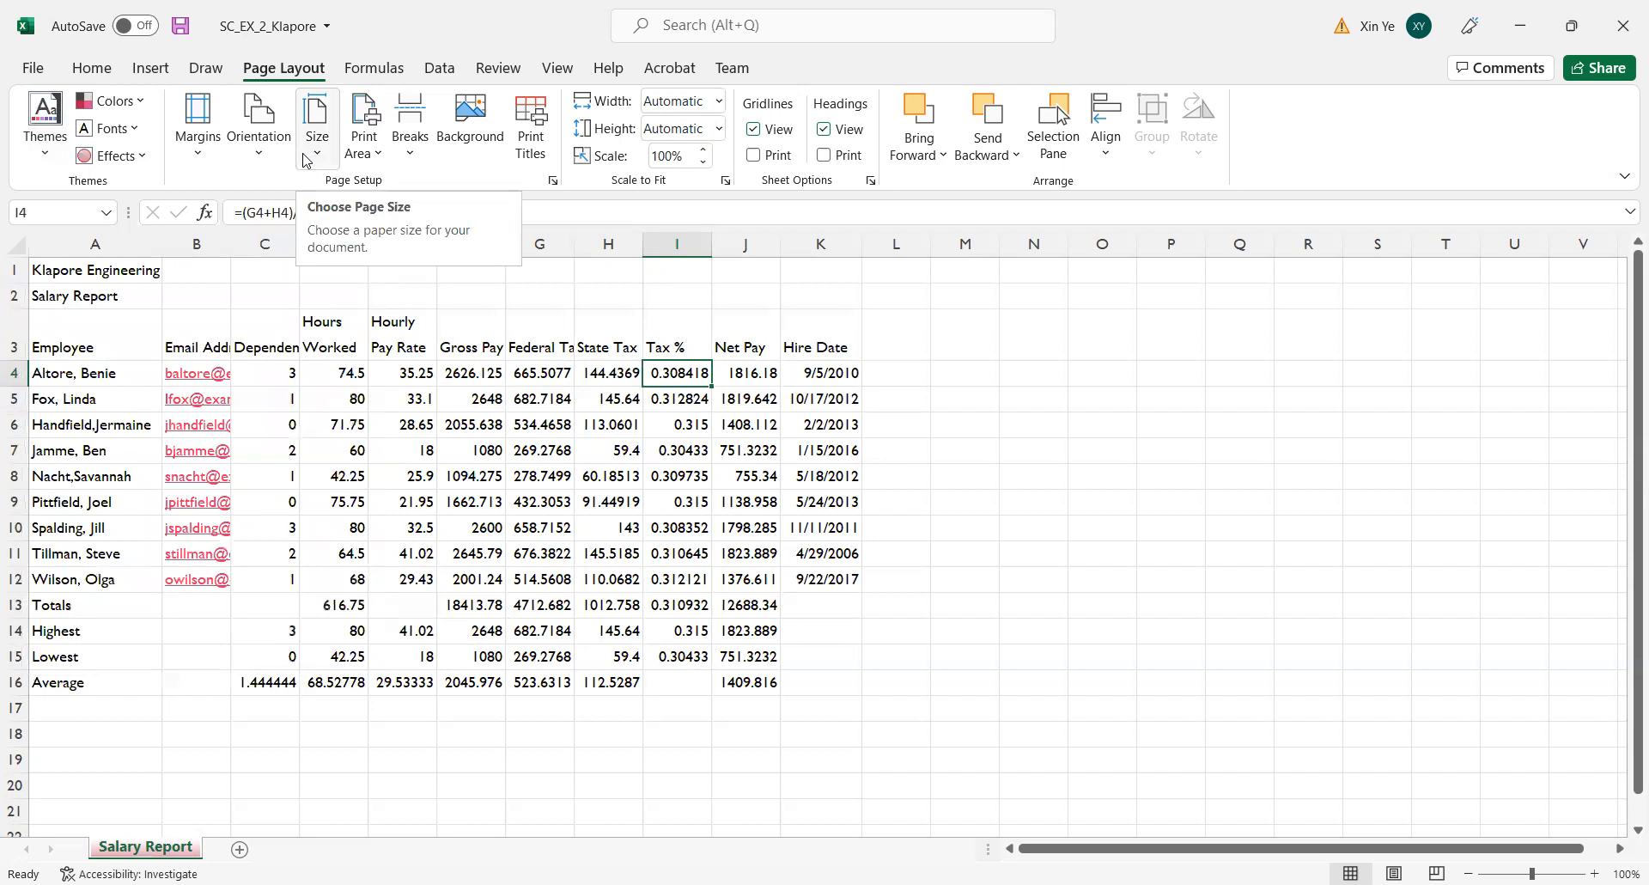
Merge and center the company title across A1:K1 and the Salary Report subtitle across A2:K2.
click(92, 68)
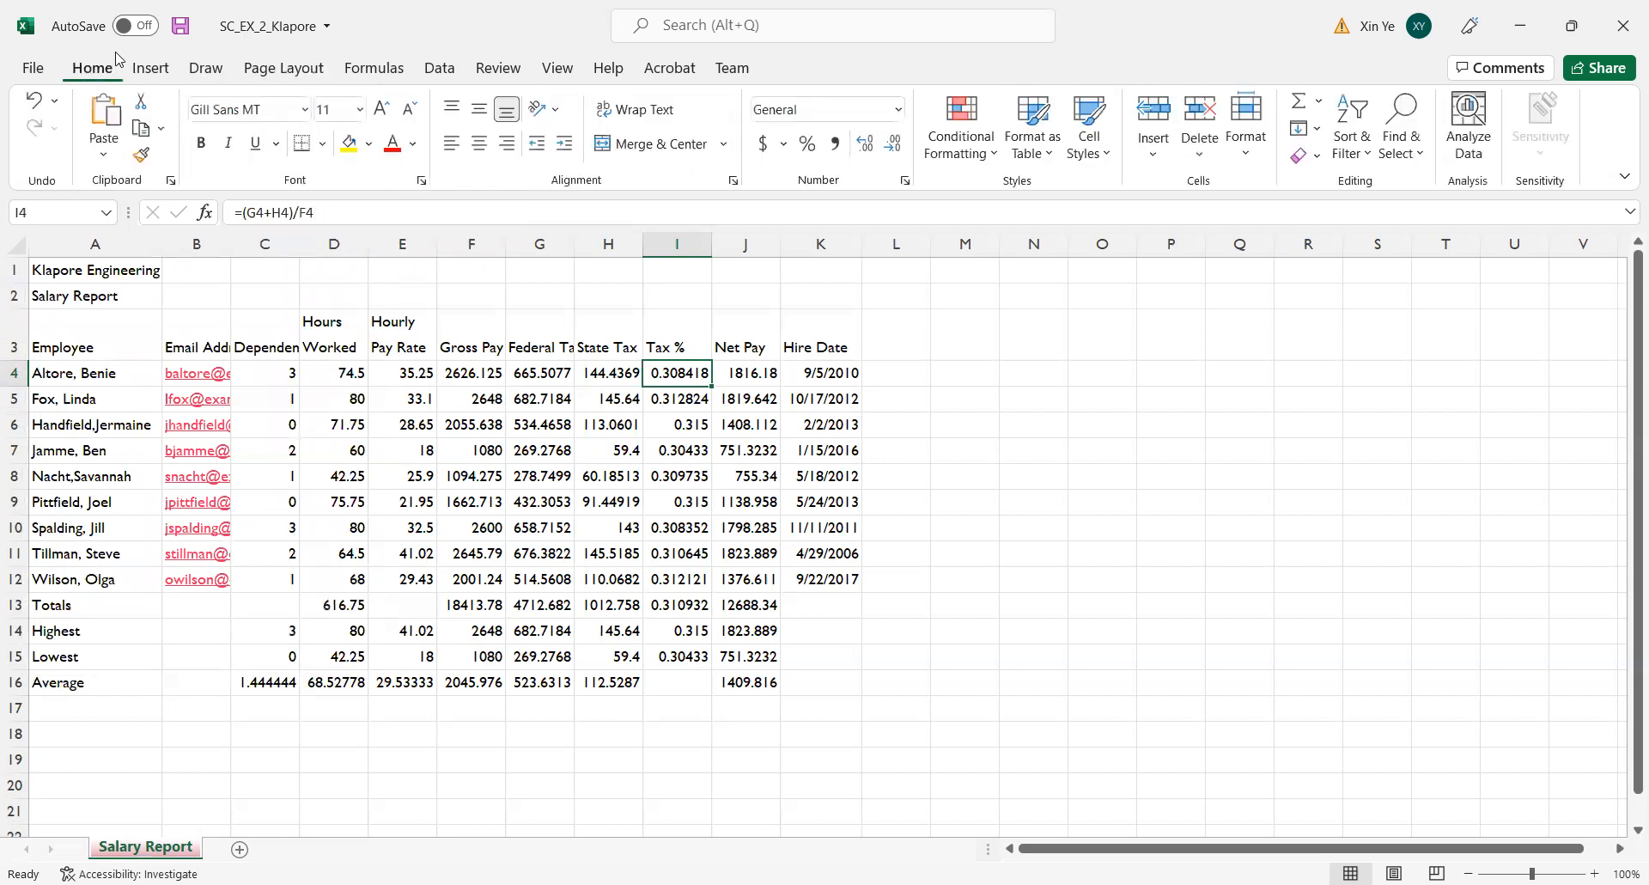
click(53, 268)
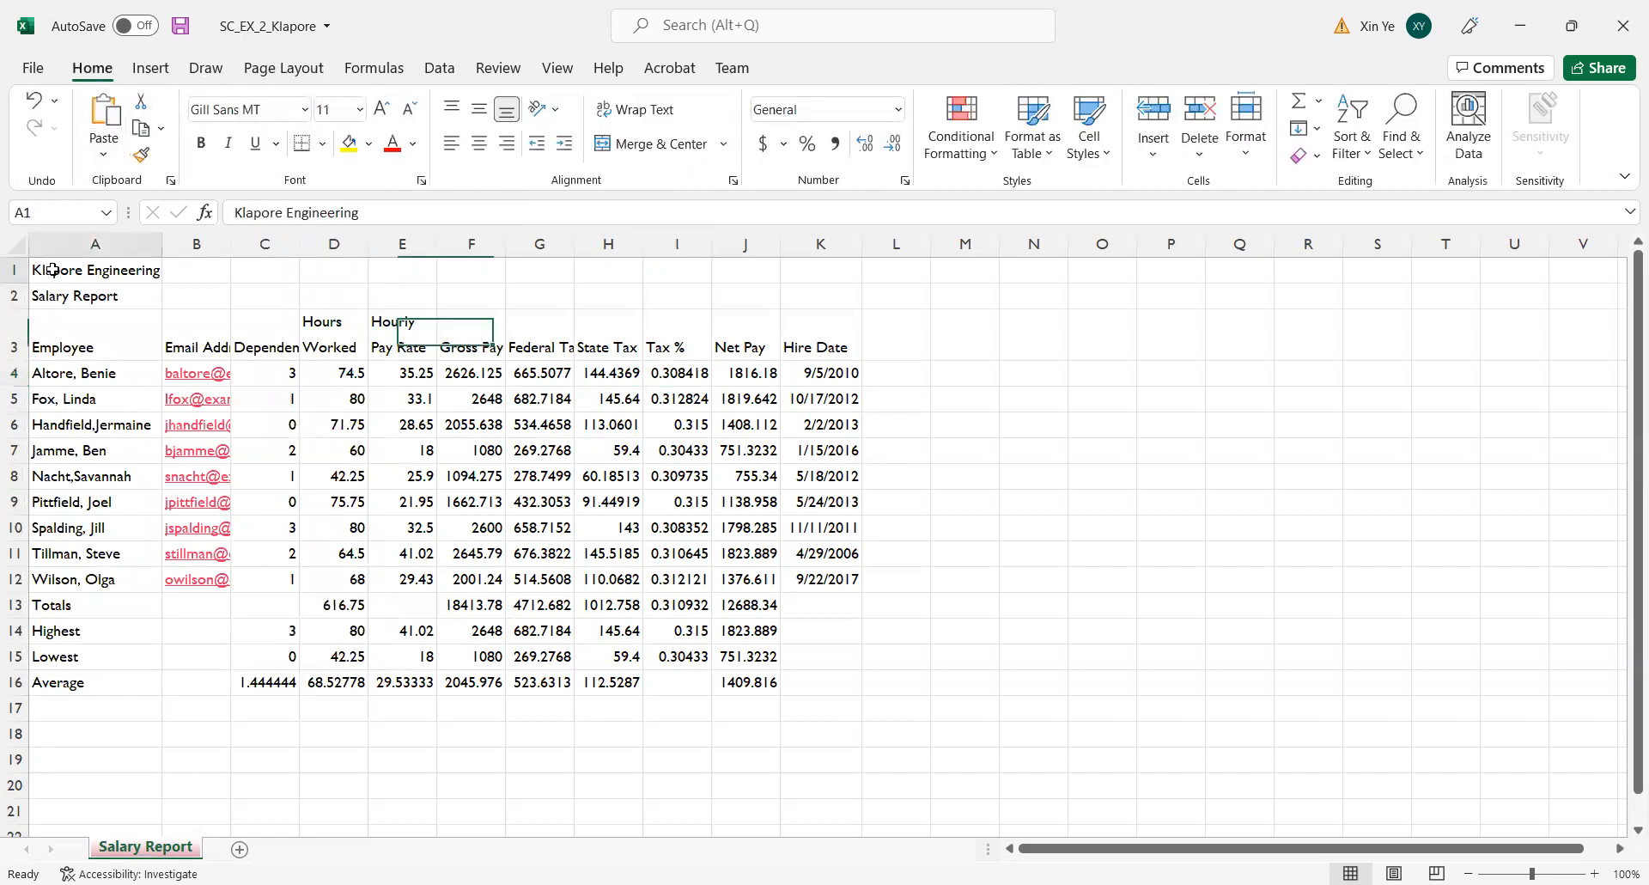
drag(242, 266, 830, 272)
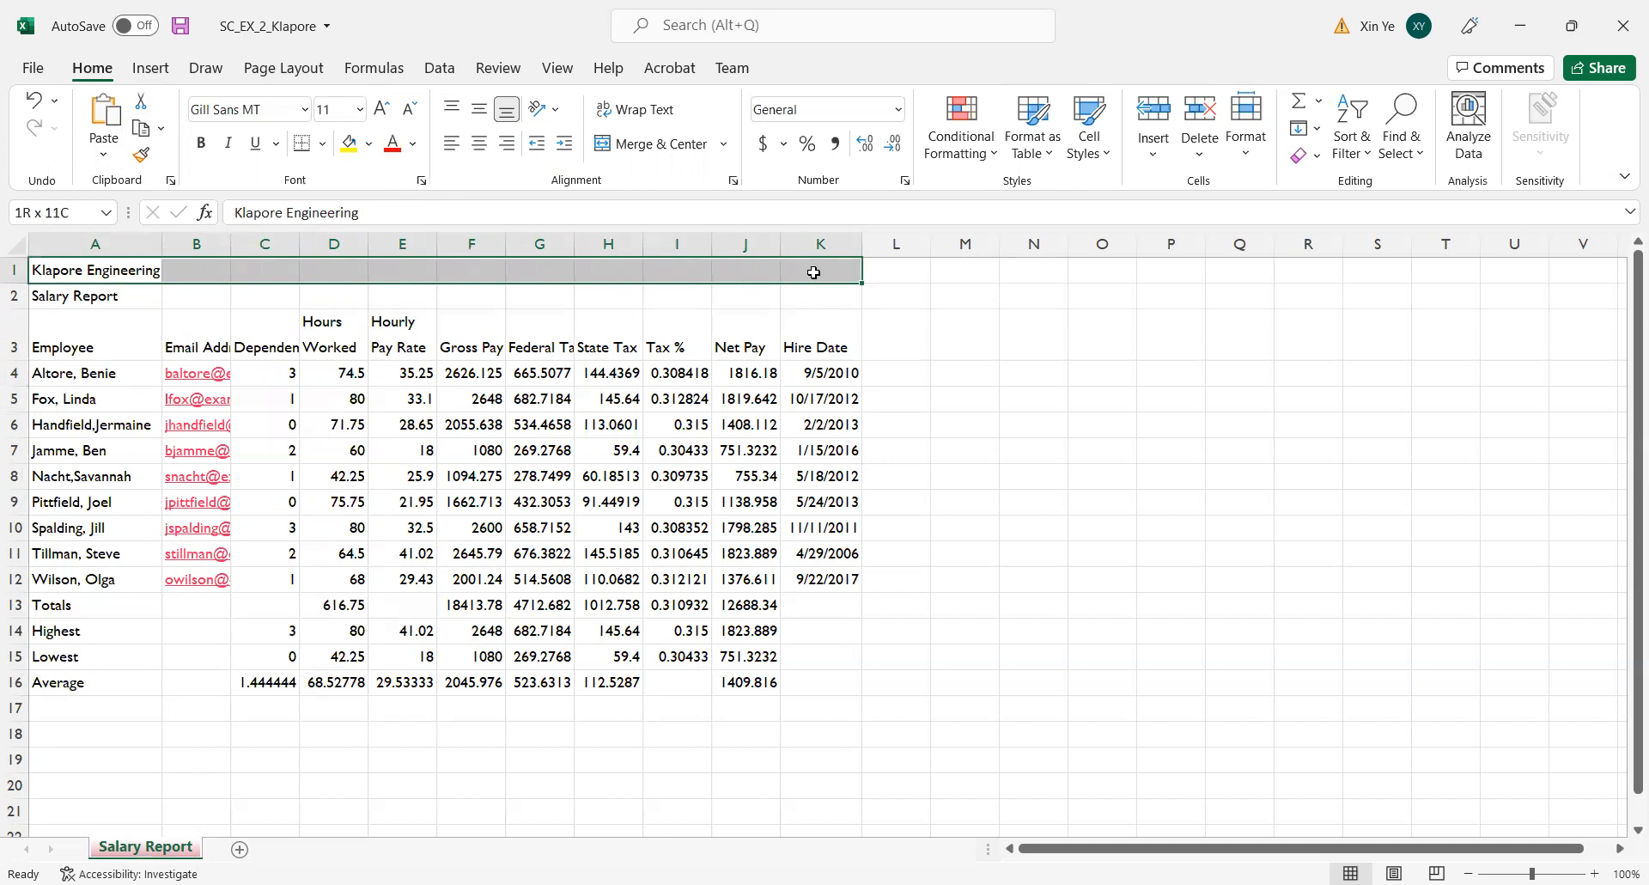
click(646, 145)
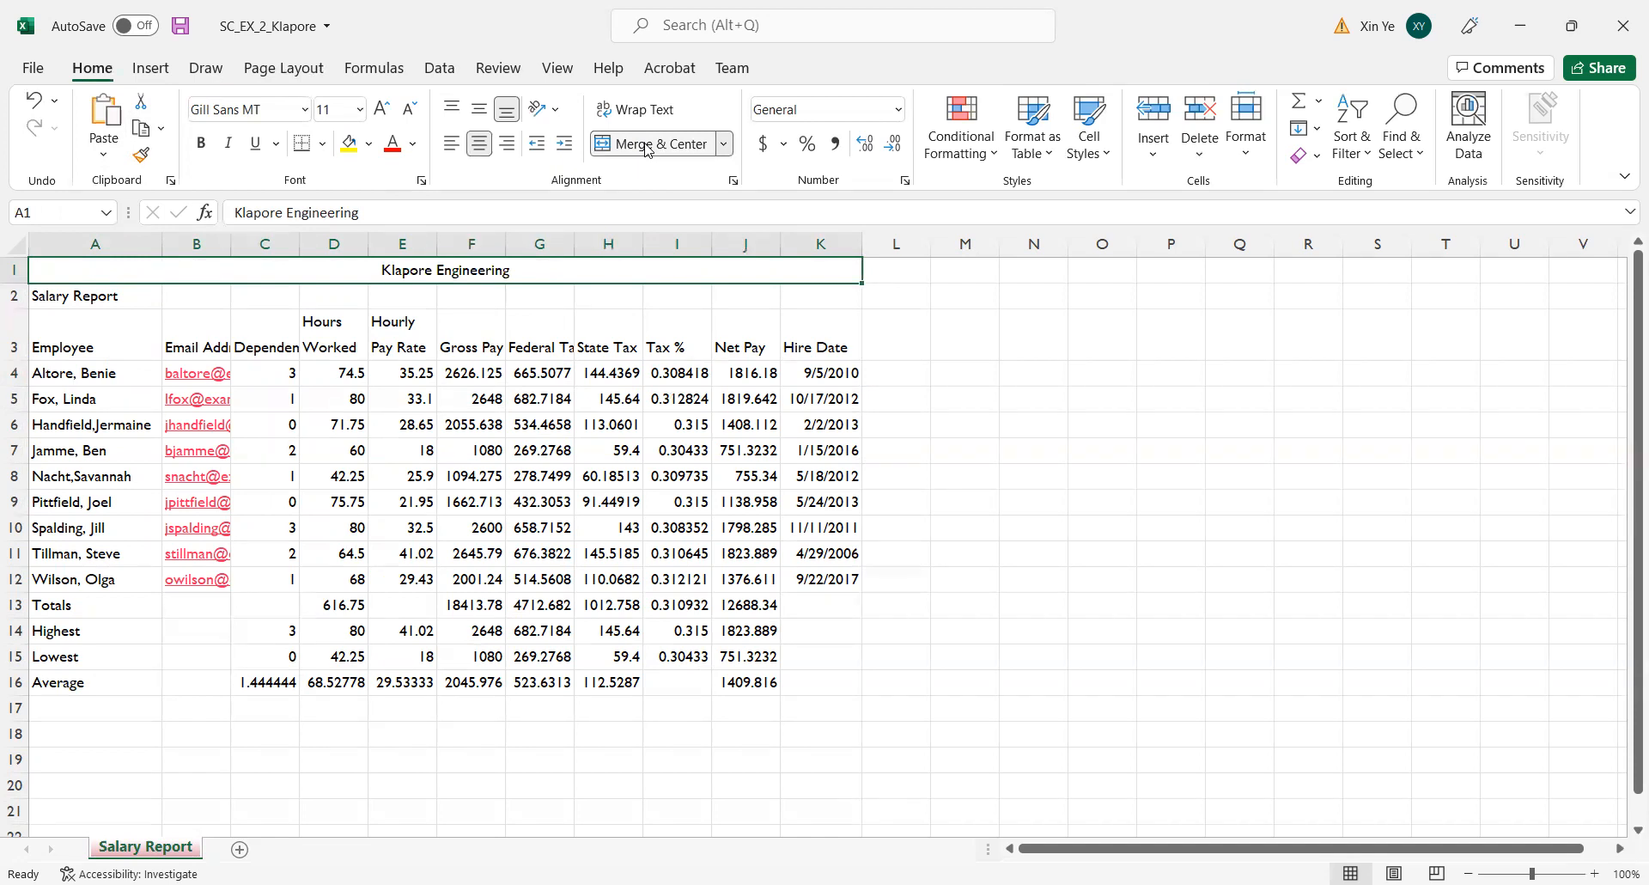
drag(57, 298, 857, 294)
click(667, 151)
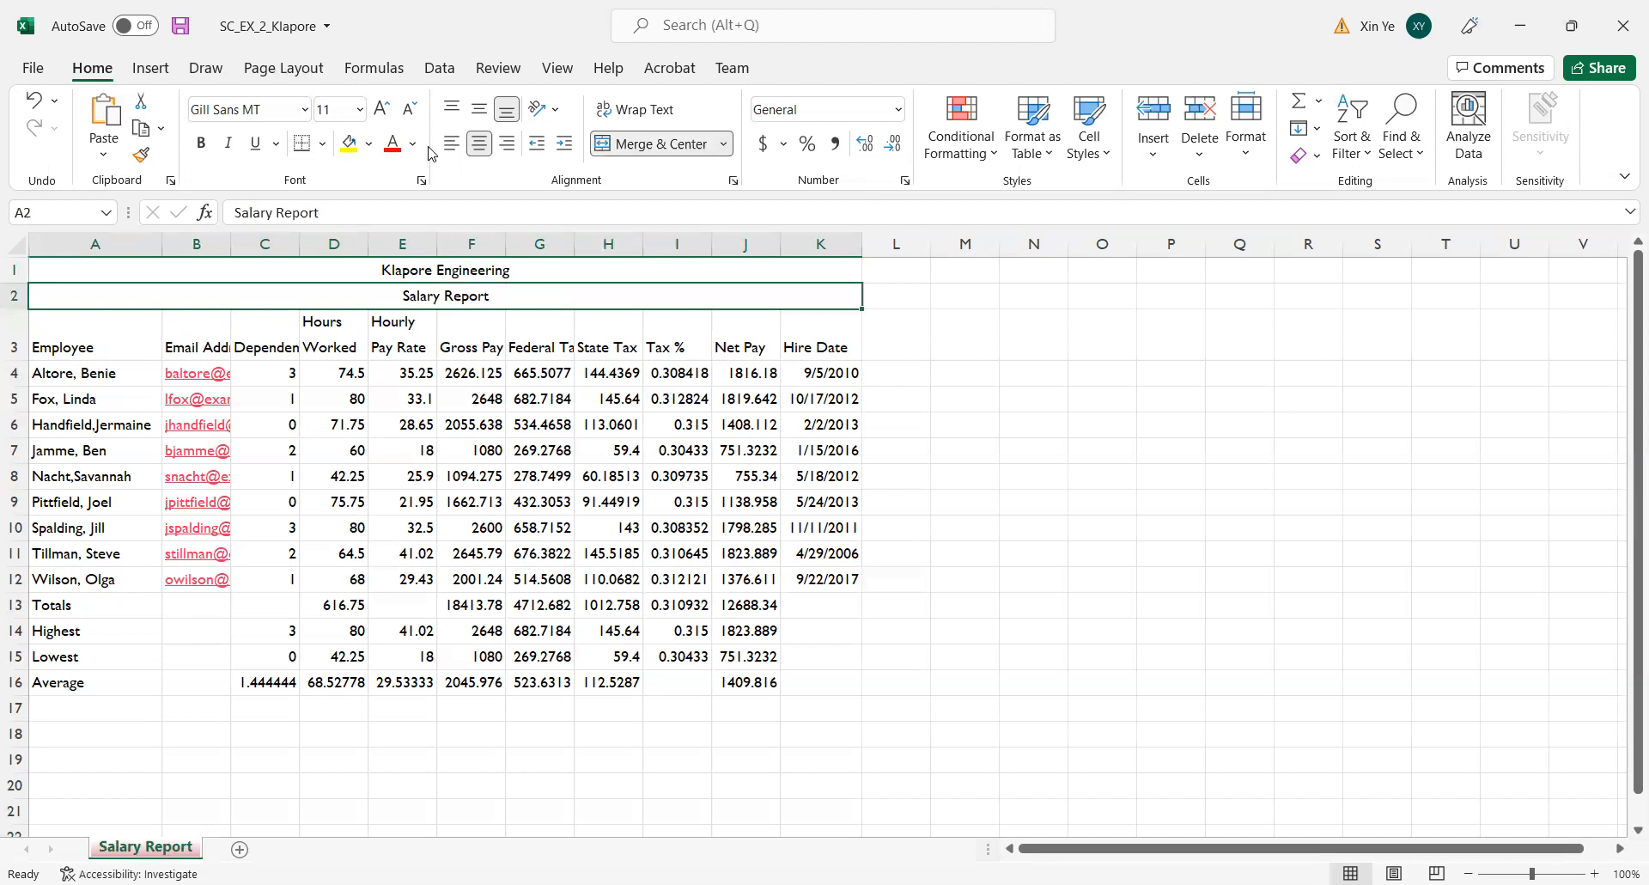
Apply the Title cell style to the merged title and subtitle in rows 1 and 2.
click(390, 269)
drag(391, 270, 382, 299)
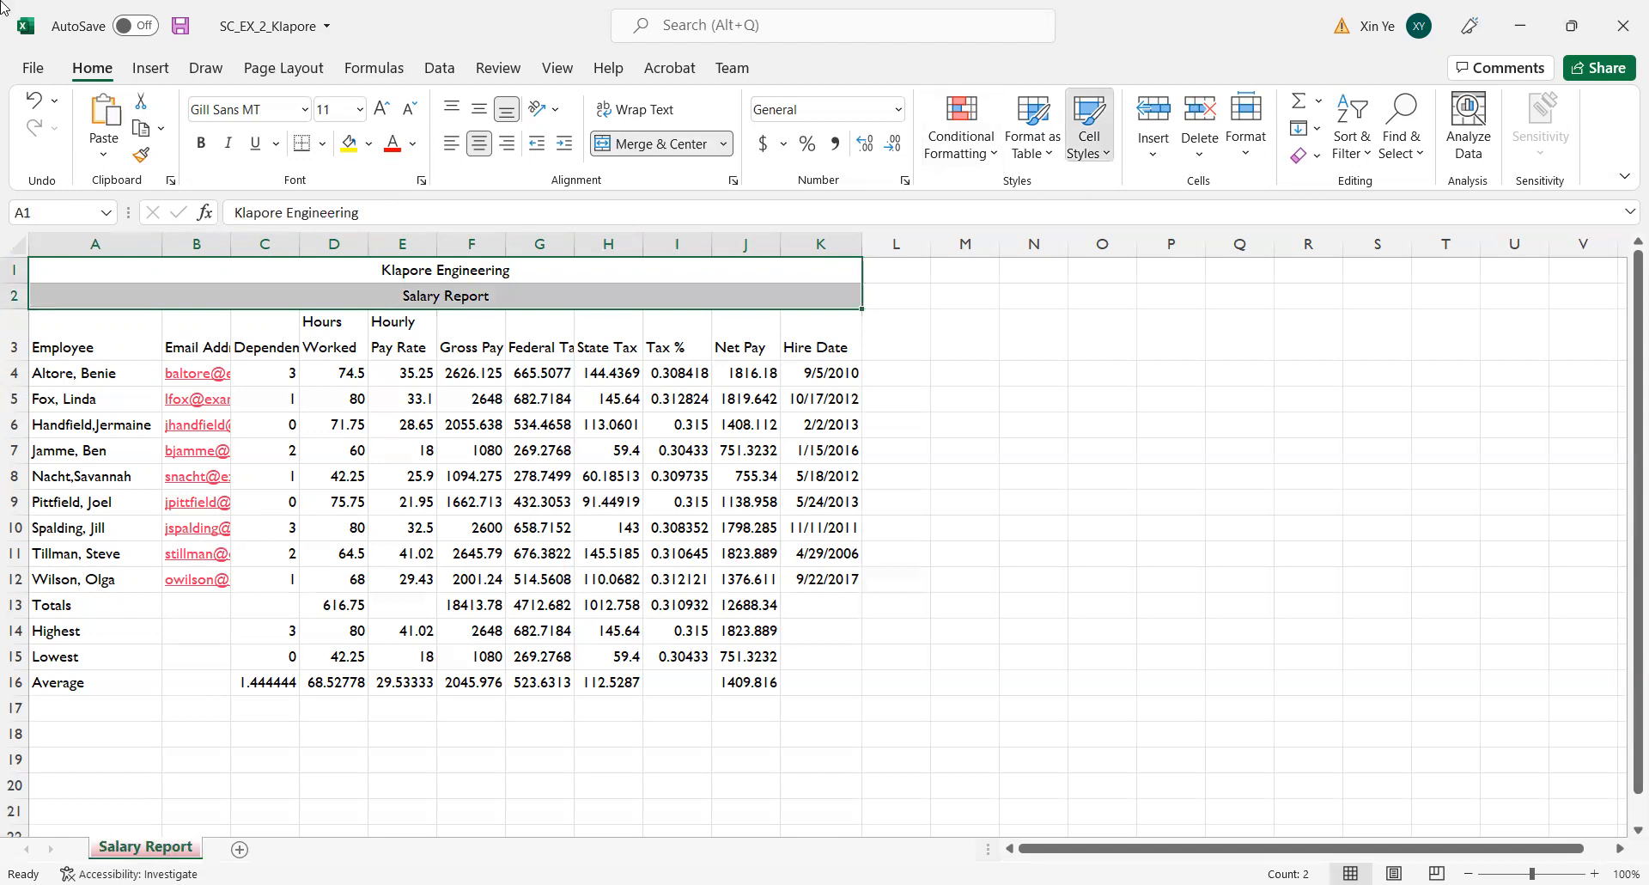
click(1089, 129)
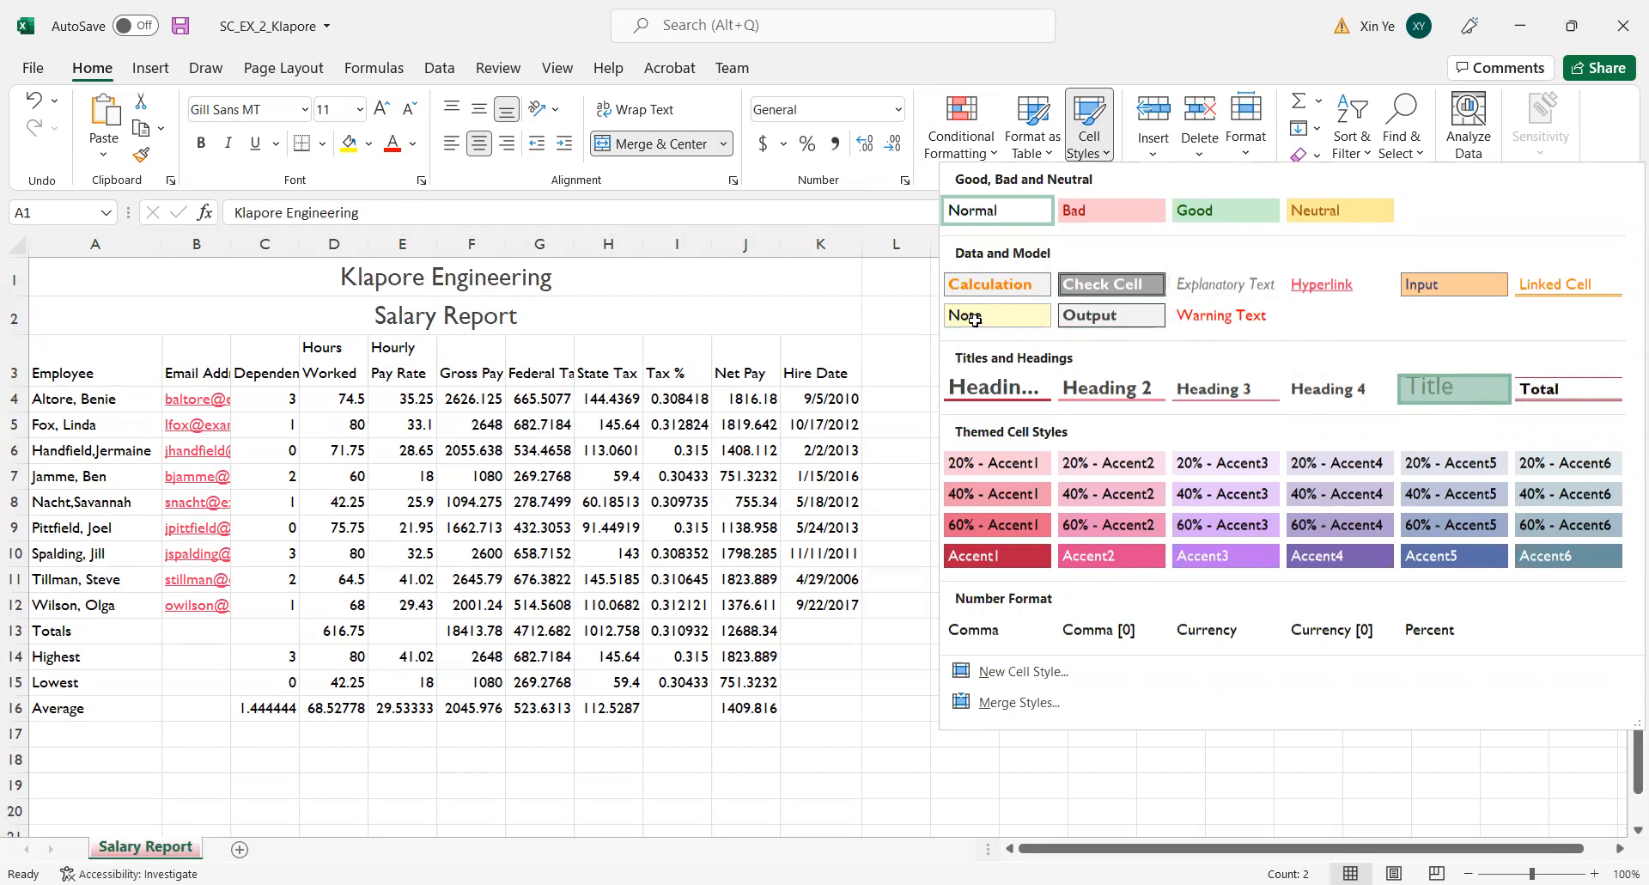
click(1446, 390)
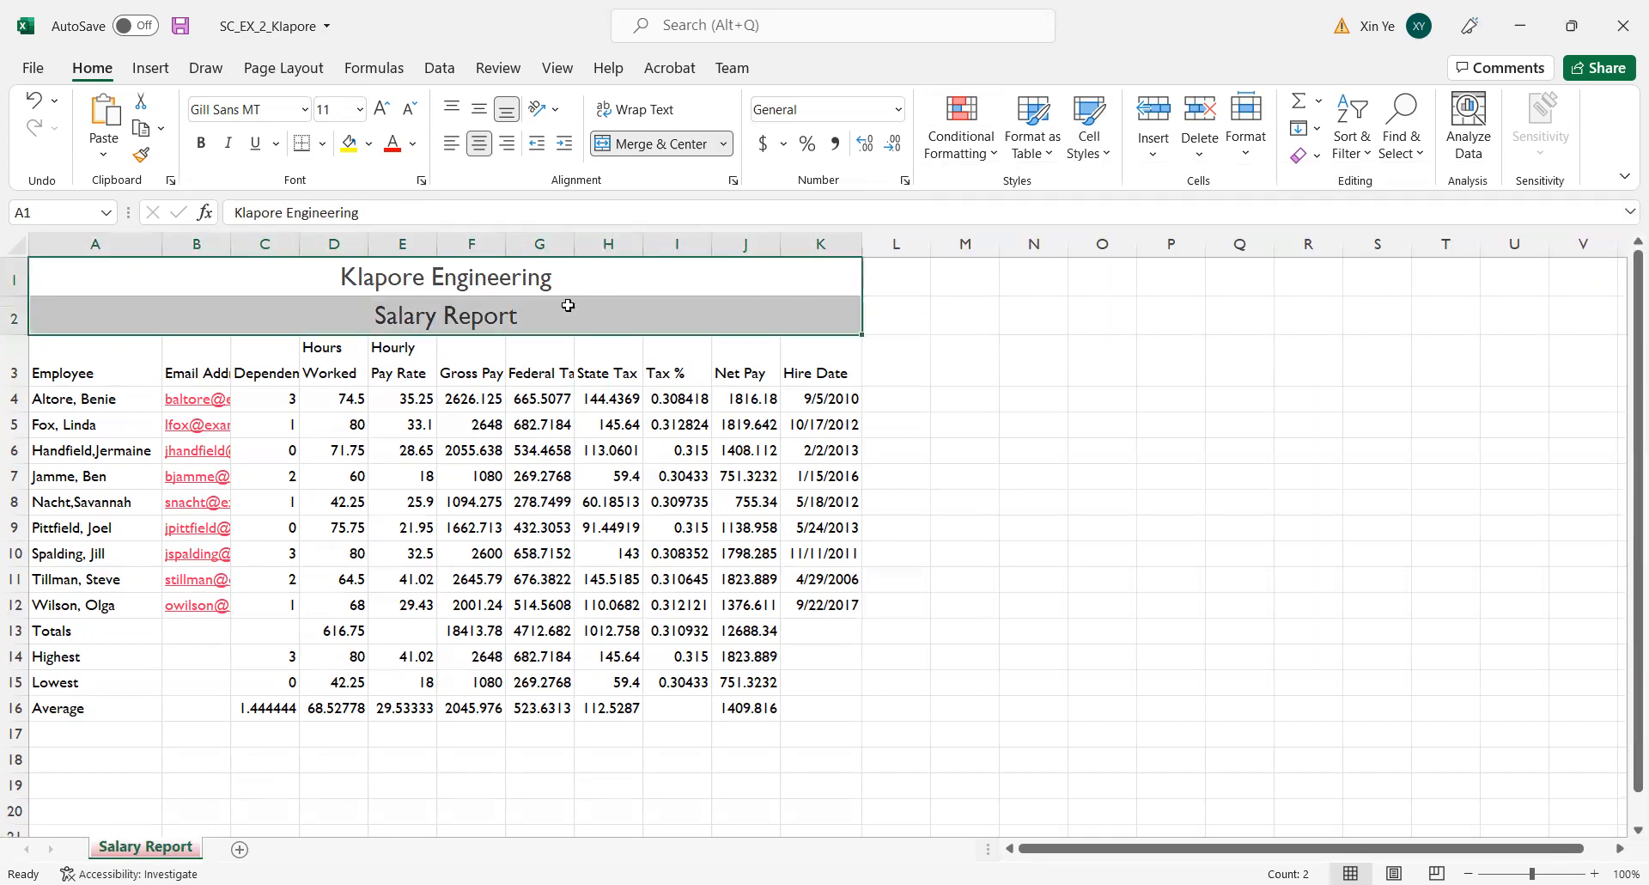
click(1115, 432)
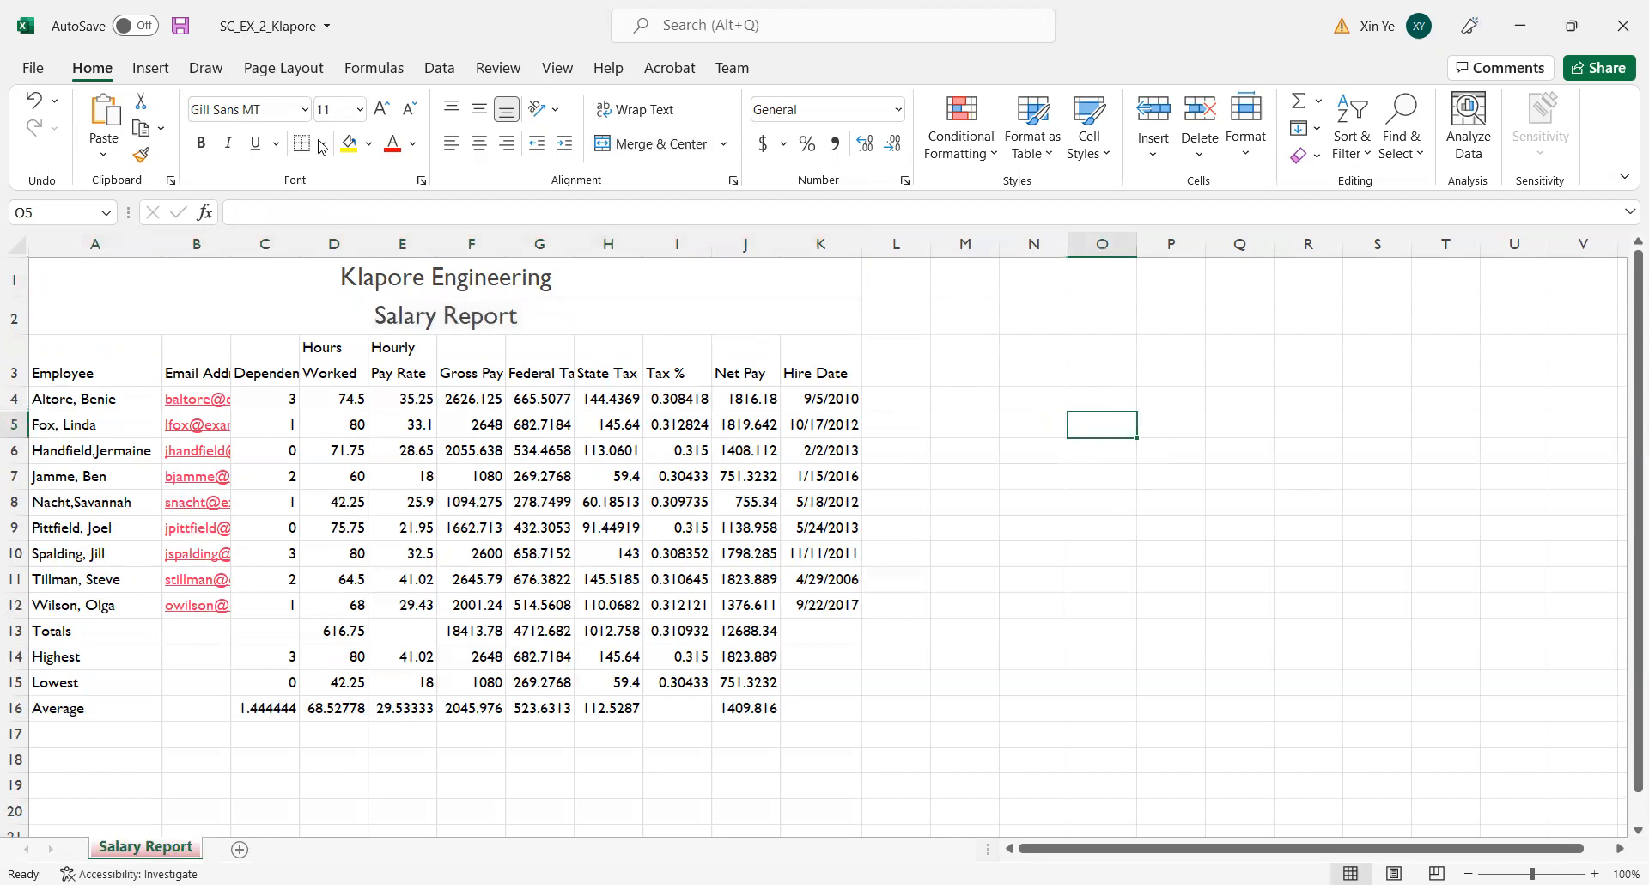
Reduce the font size of the Salary Report subtitle in row 2 to 16.
click(502, 319)
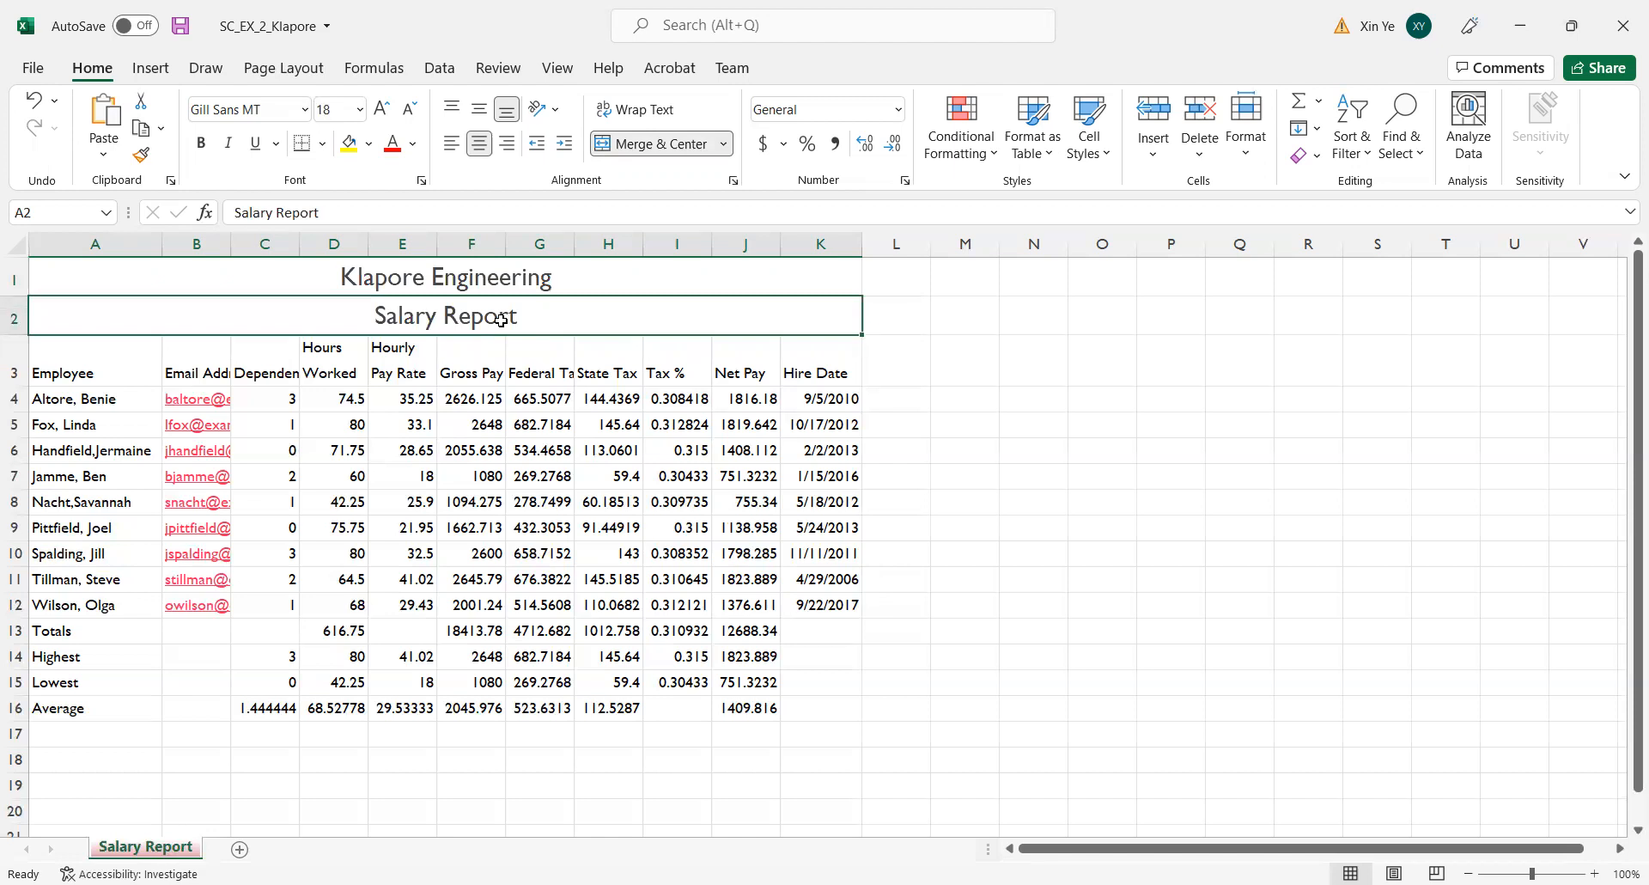
click(408, 113)
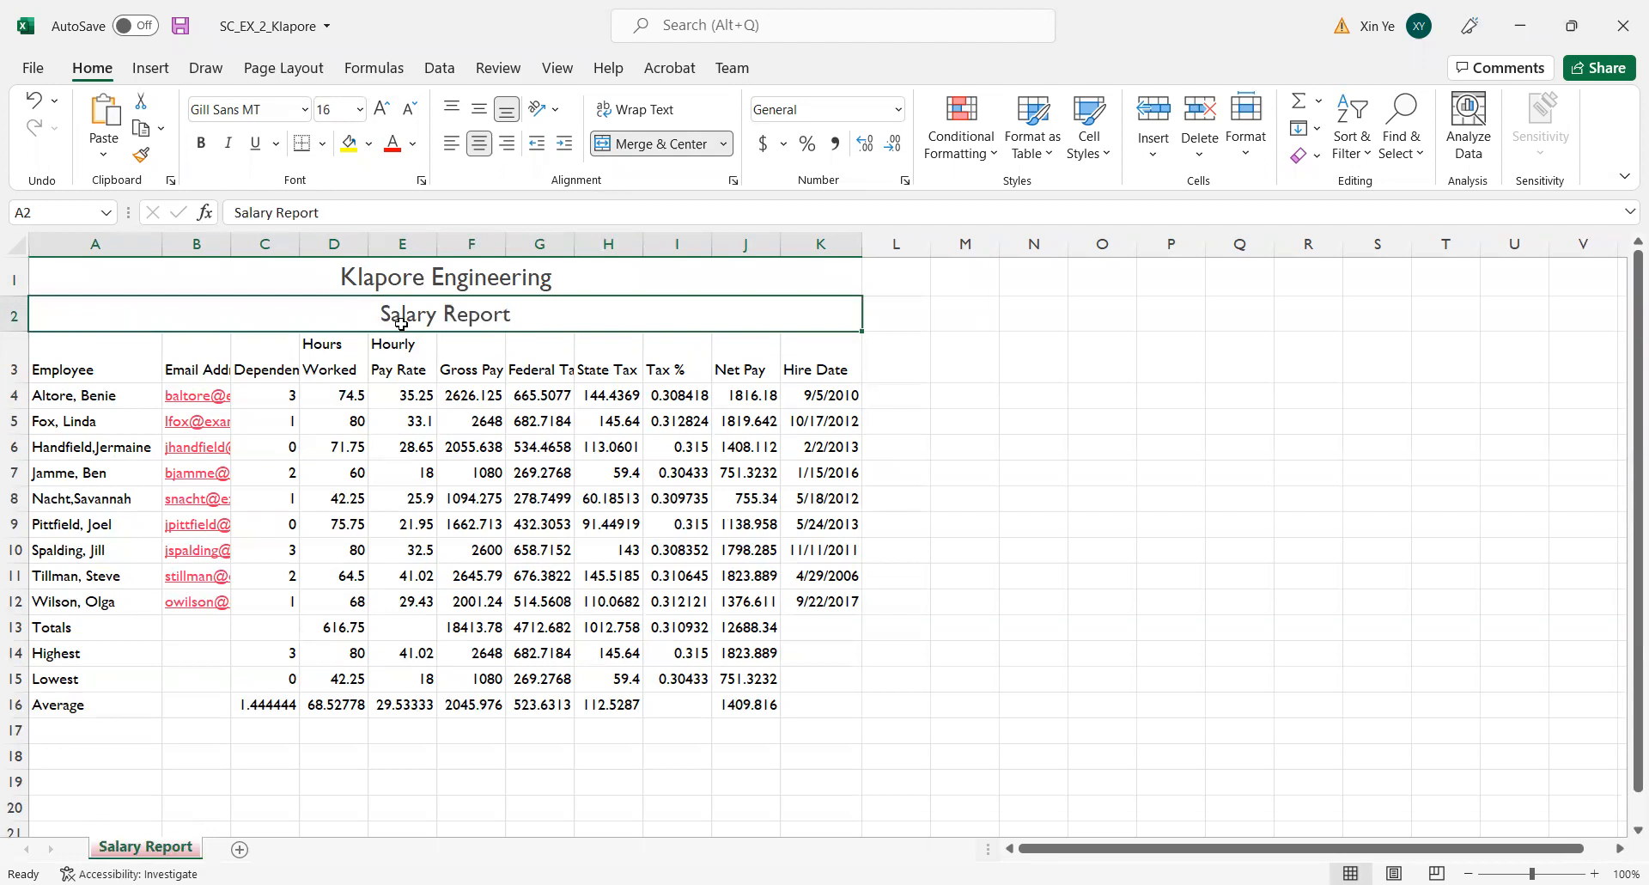
click(507, 286)
click(487, 327)
Fill the title and subtitle cells in rows 1 and 2 with a light tint of the blue Accent 5 theme color.
drag(517, 277, 518, 317)
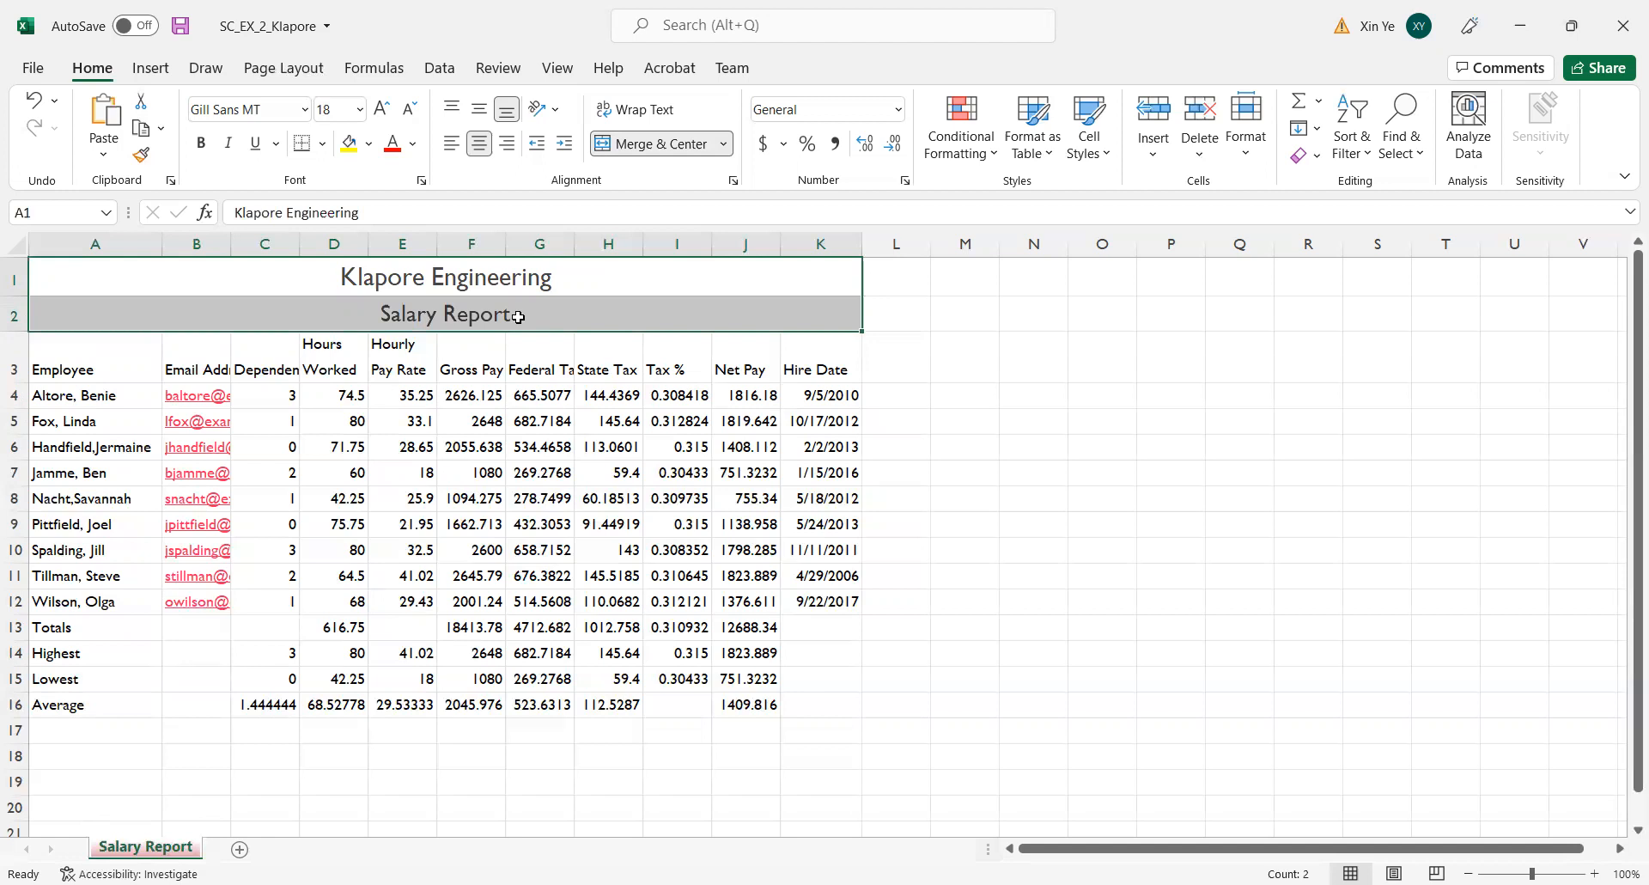
click(369, 145)
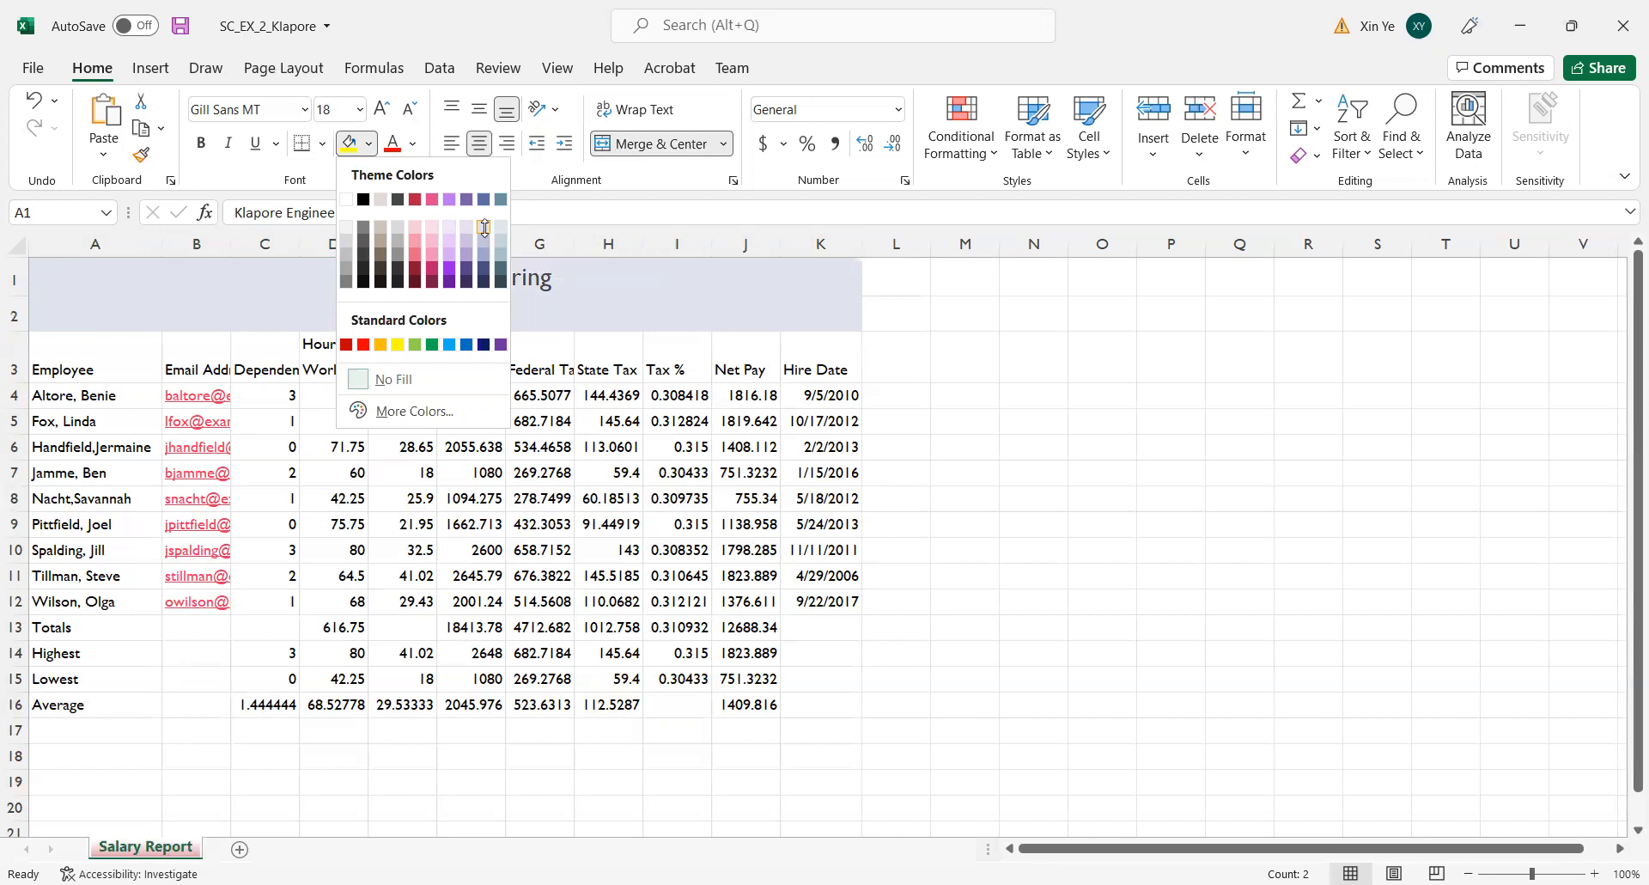
click(486, 233)
click(1116, 399)
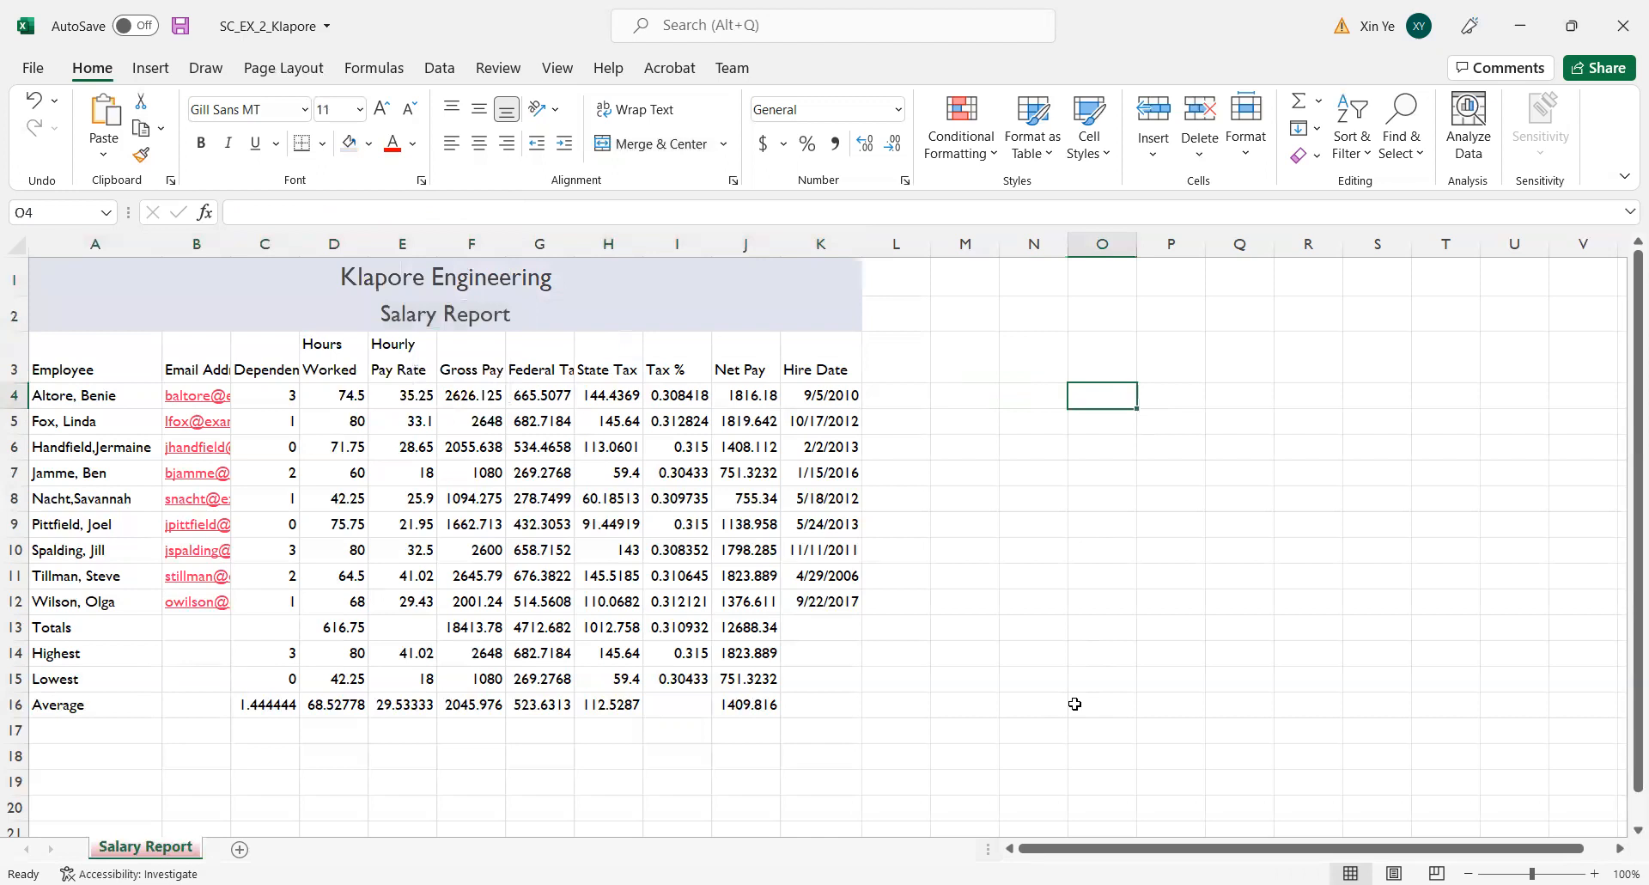
Add thick outside borders around the title and subtitle block in rows 1 and 2.
drag(361, 275, 369, 311)
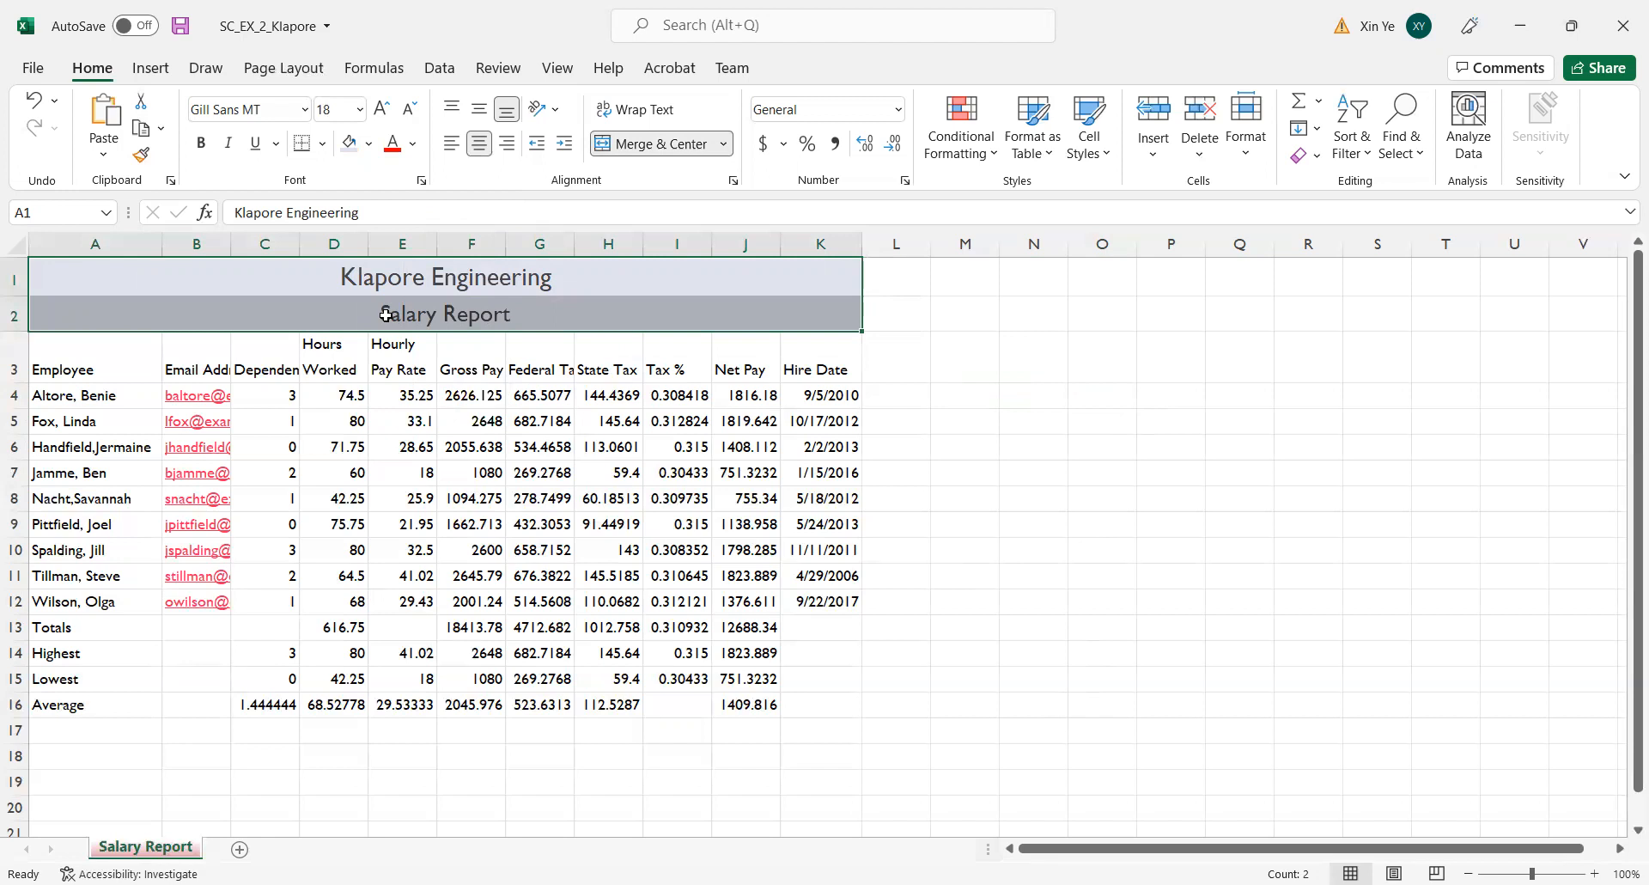
click(323, 144)
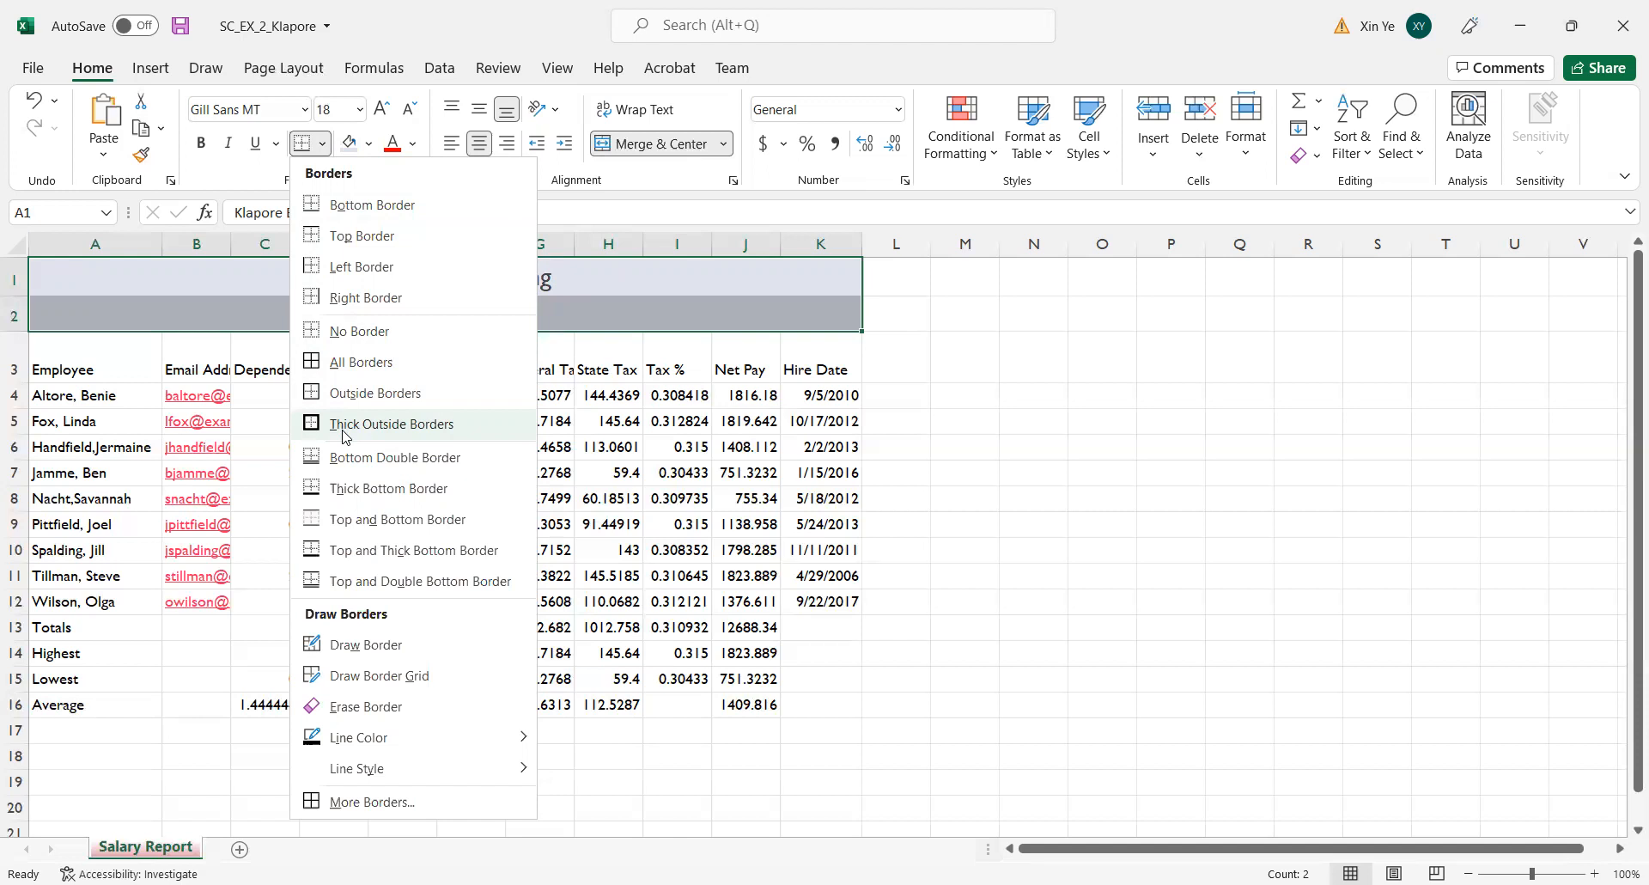
click(1081, 441)
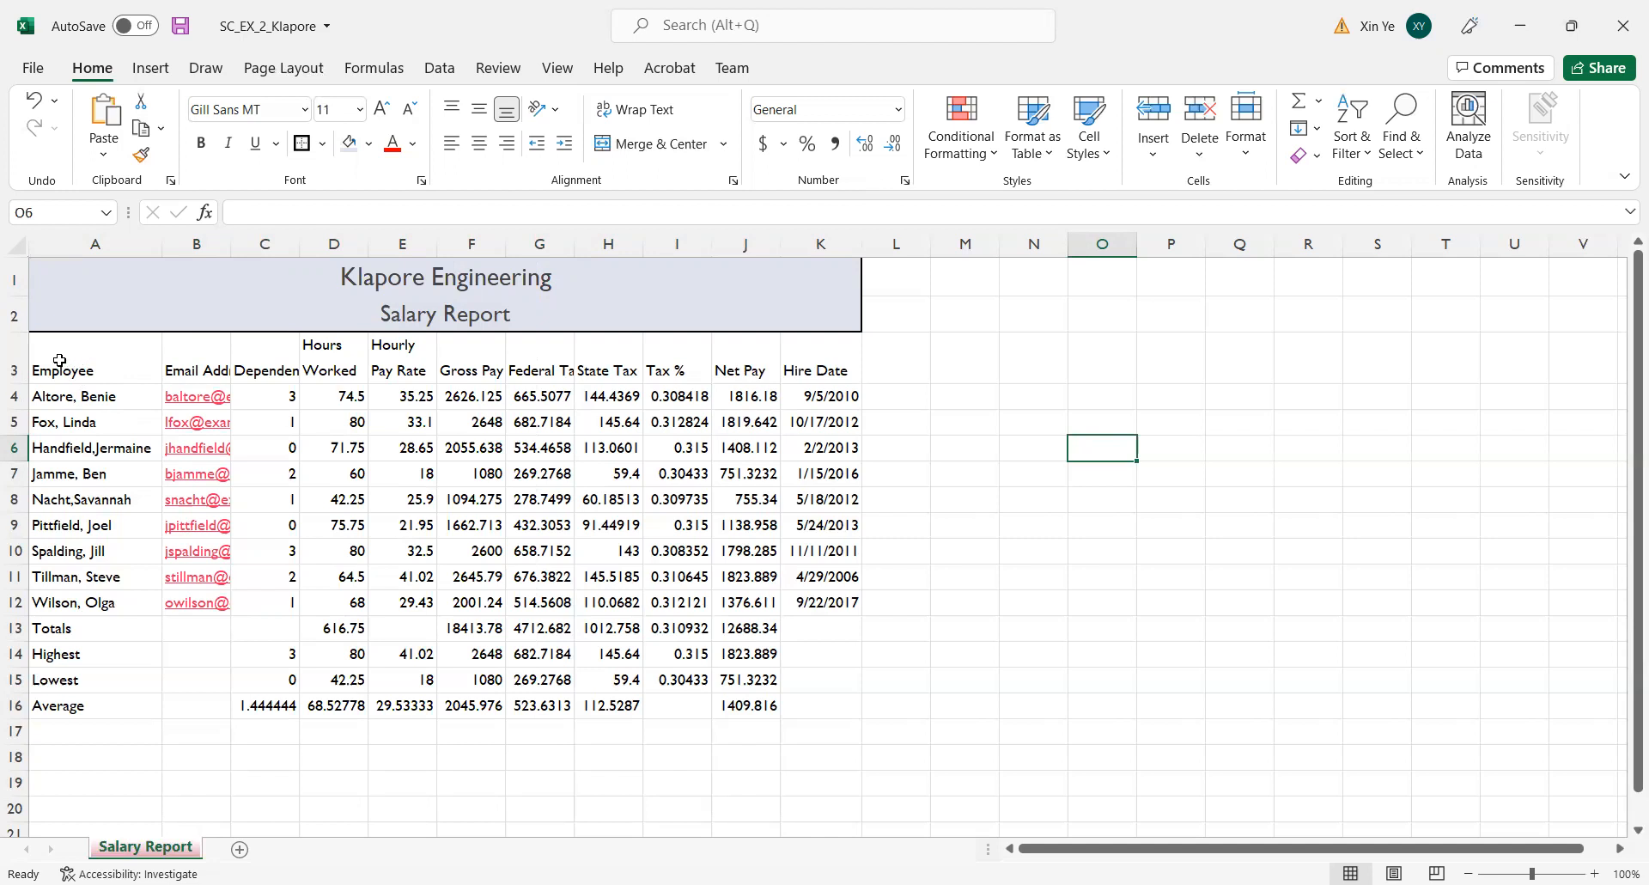
Apply the Heading 3 cell style to the column headings in A3:K3 and center them horizontally.
drag(60, 360, 822, 343)
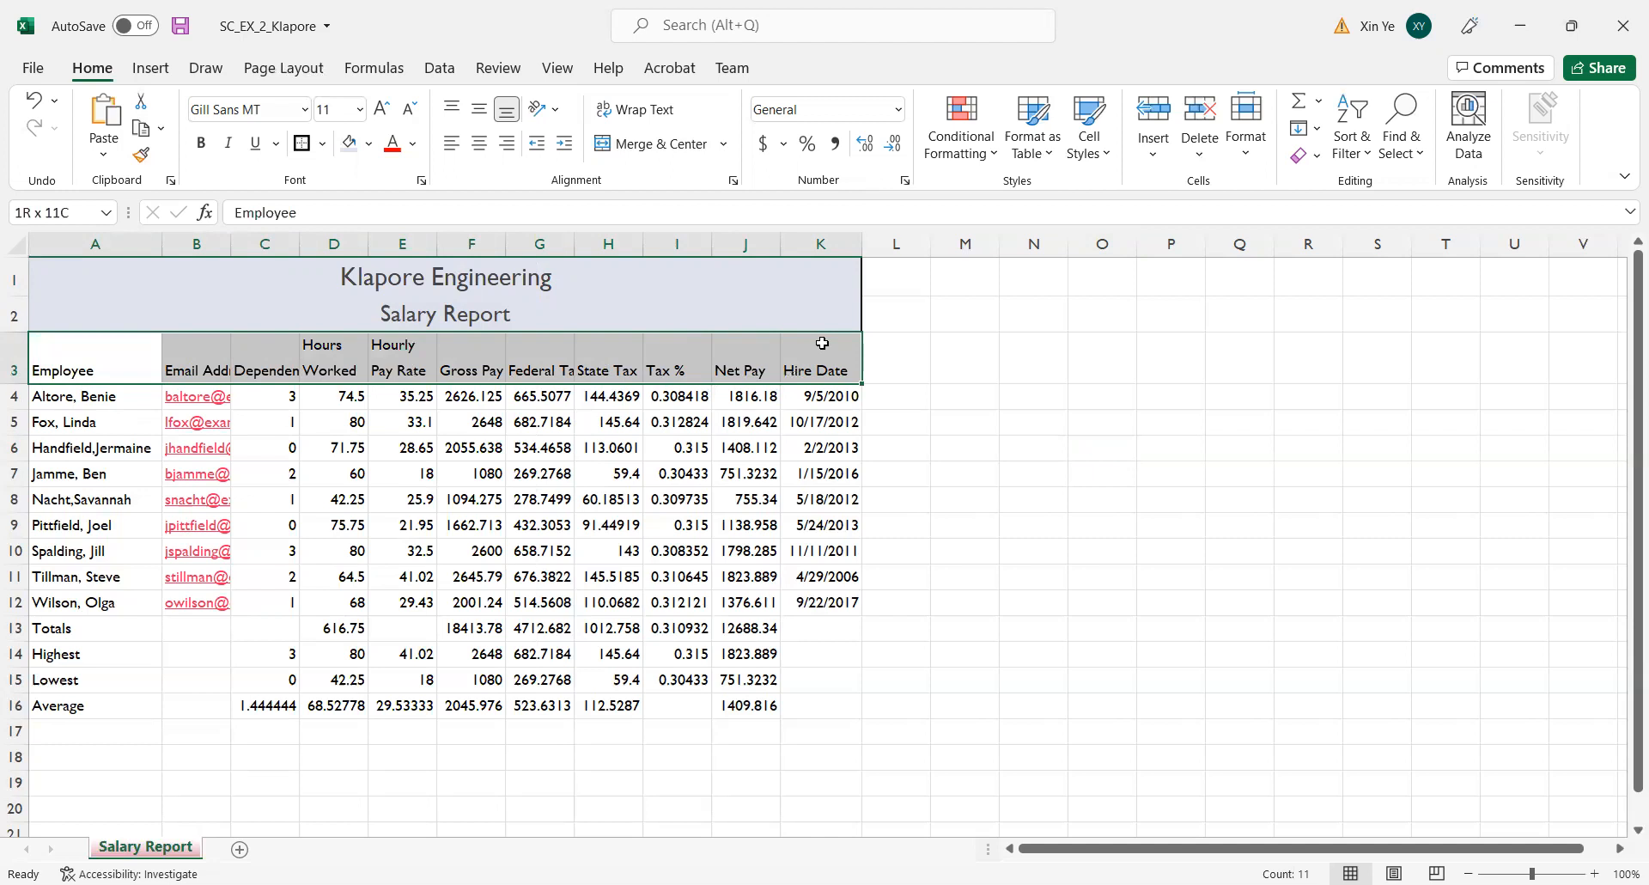
drag(822, 342, 822, 342)
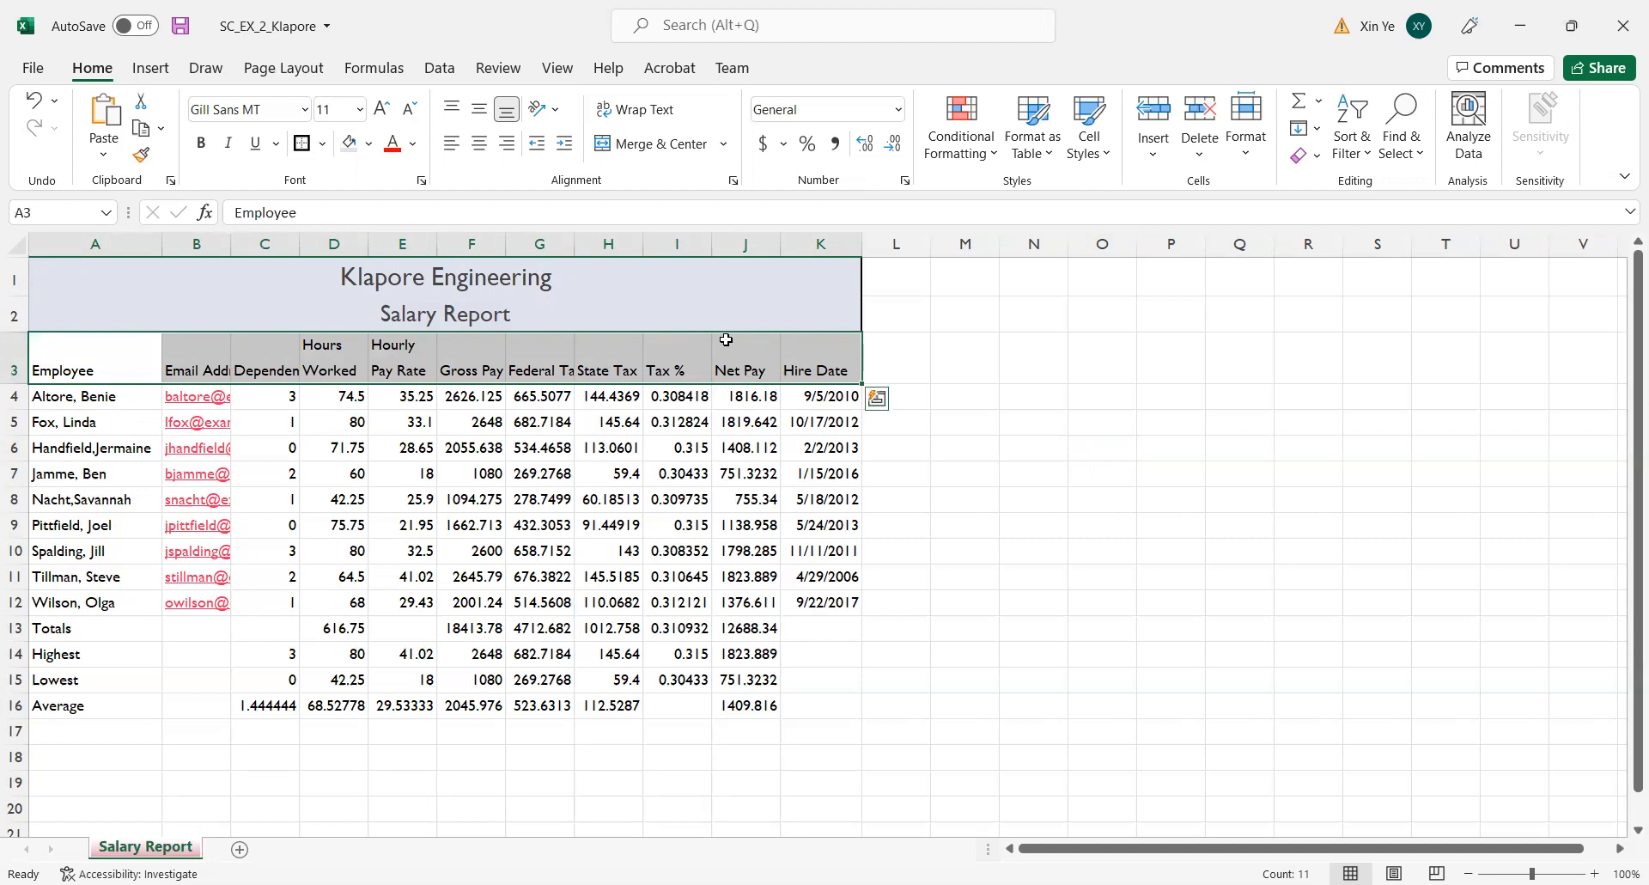
click(1108, 146)
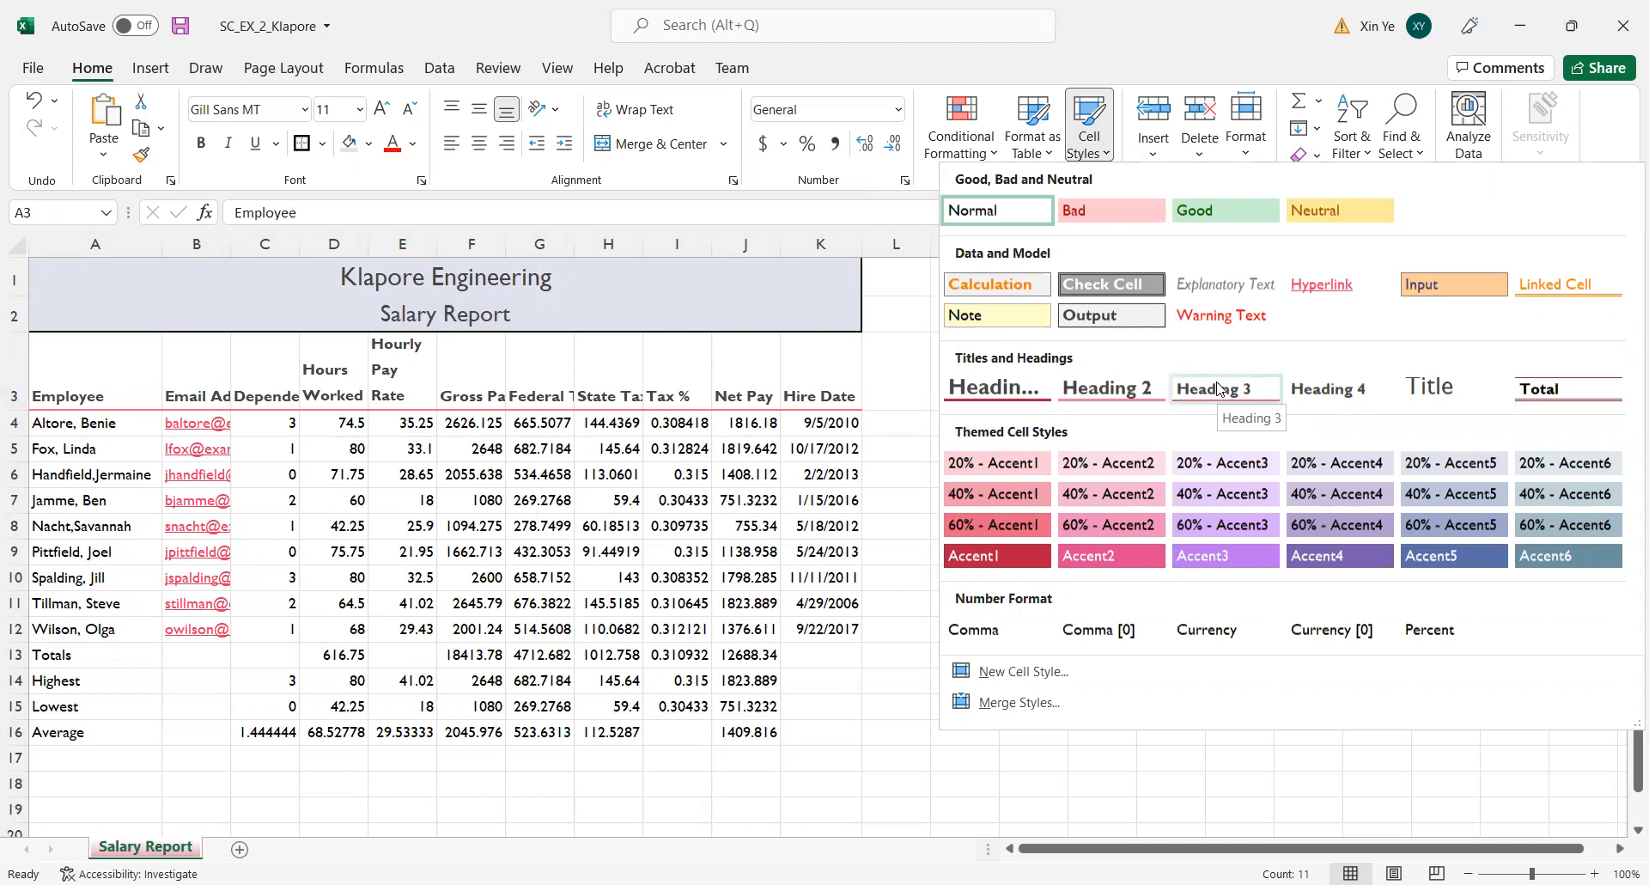
click(1219, 387)
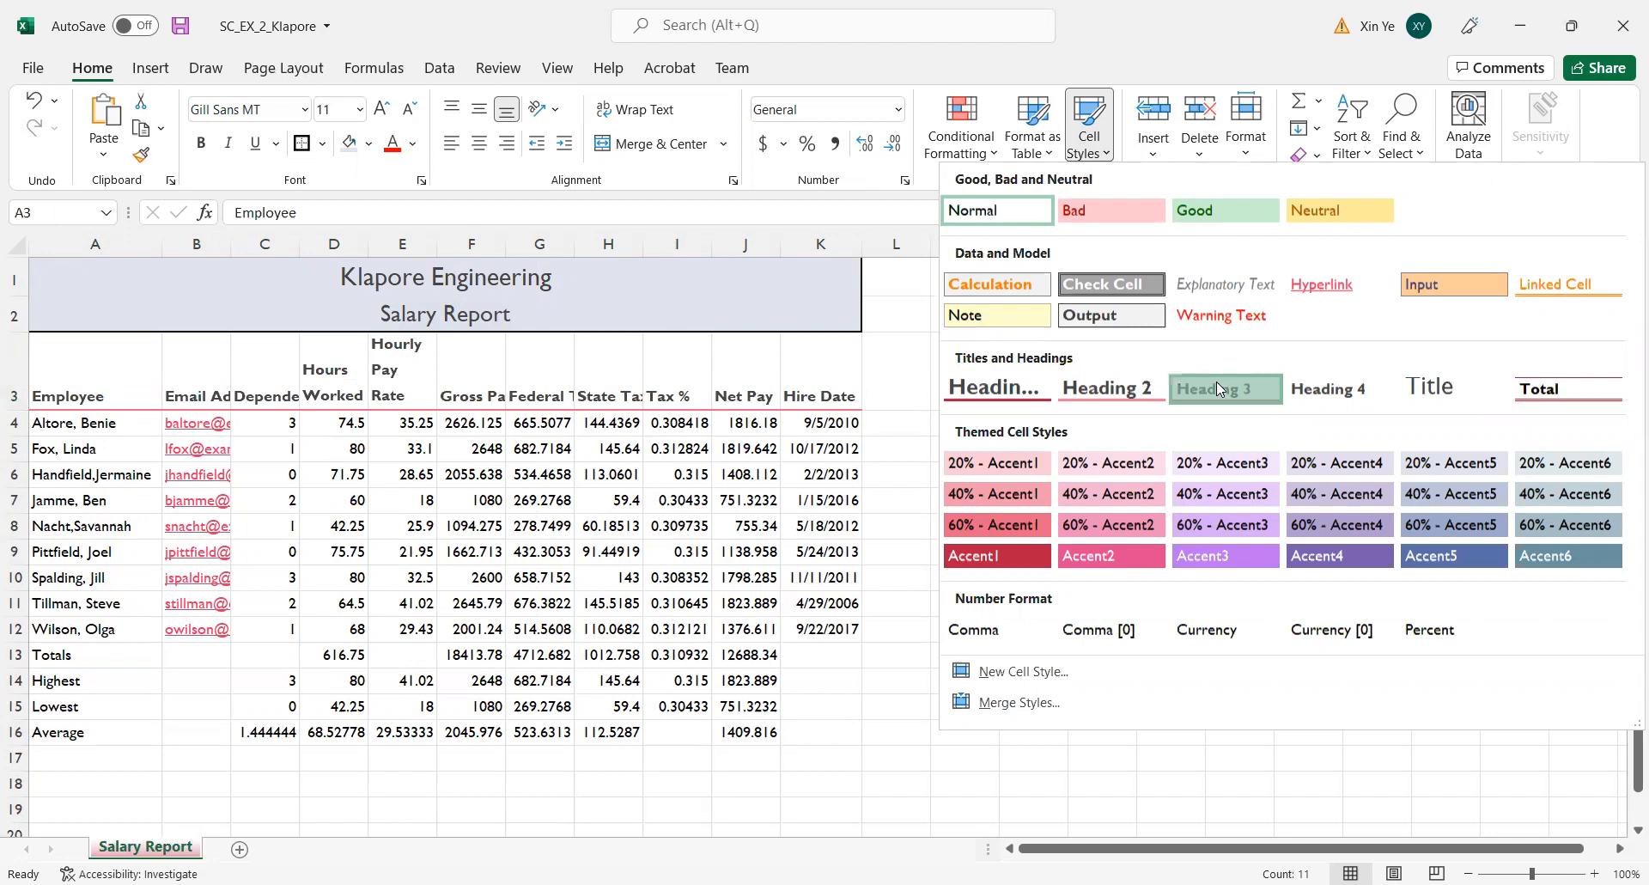
click(1090, 470)
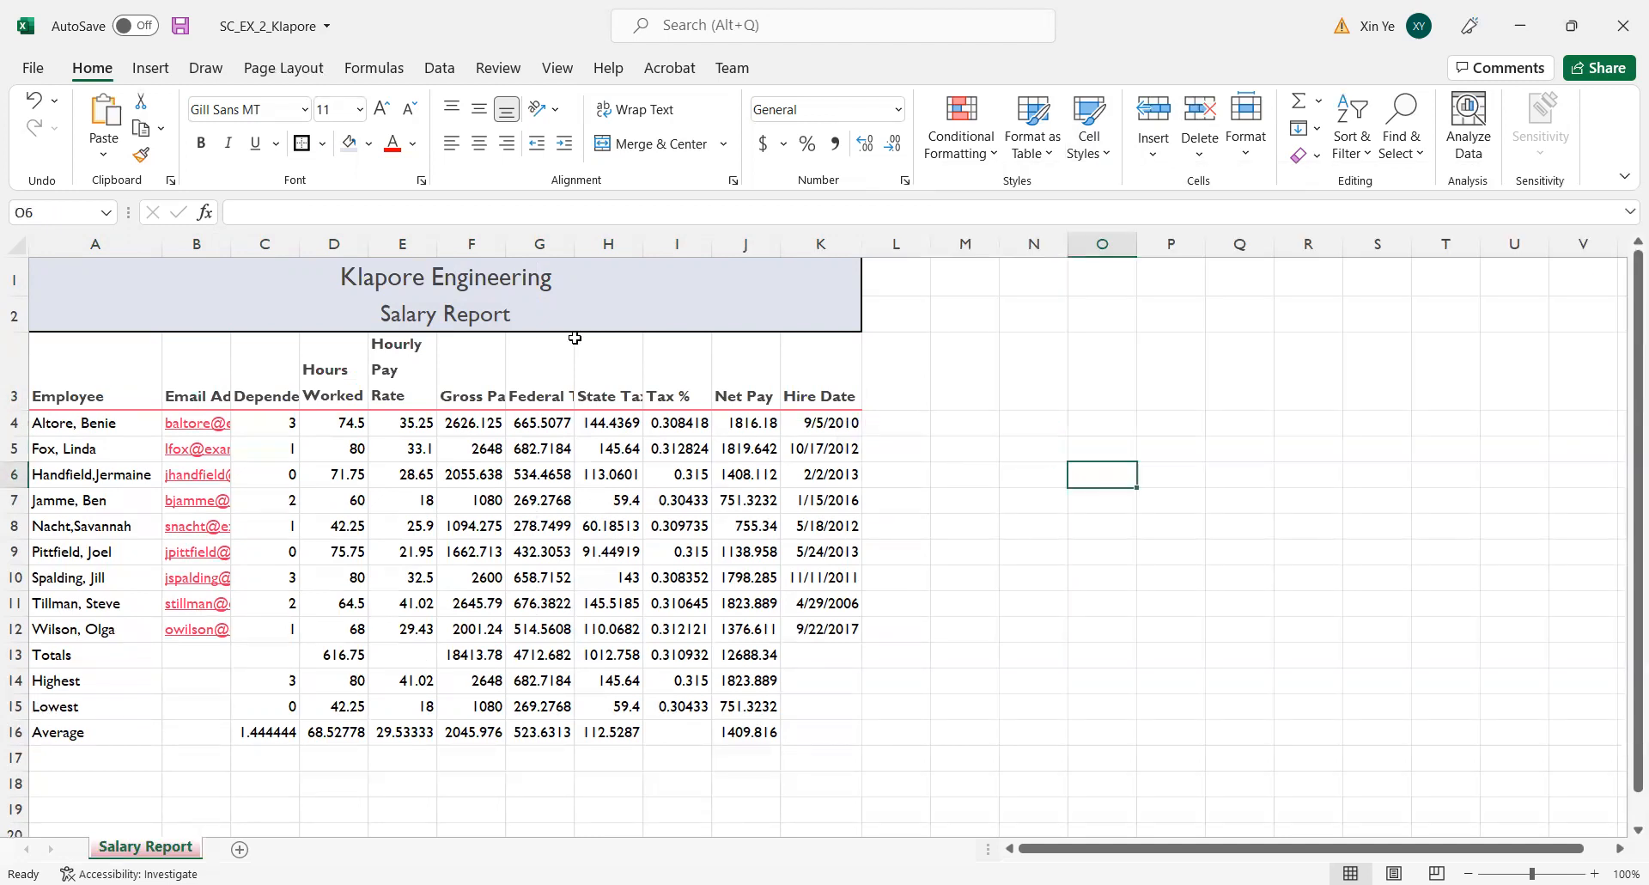
drag(54, 369, 854, 378)
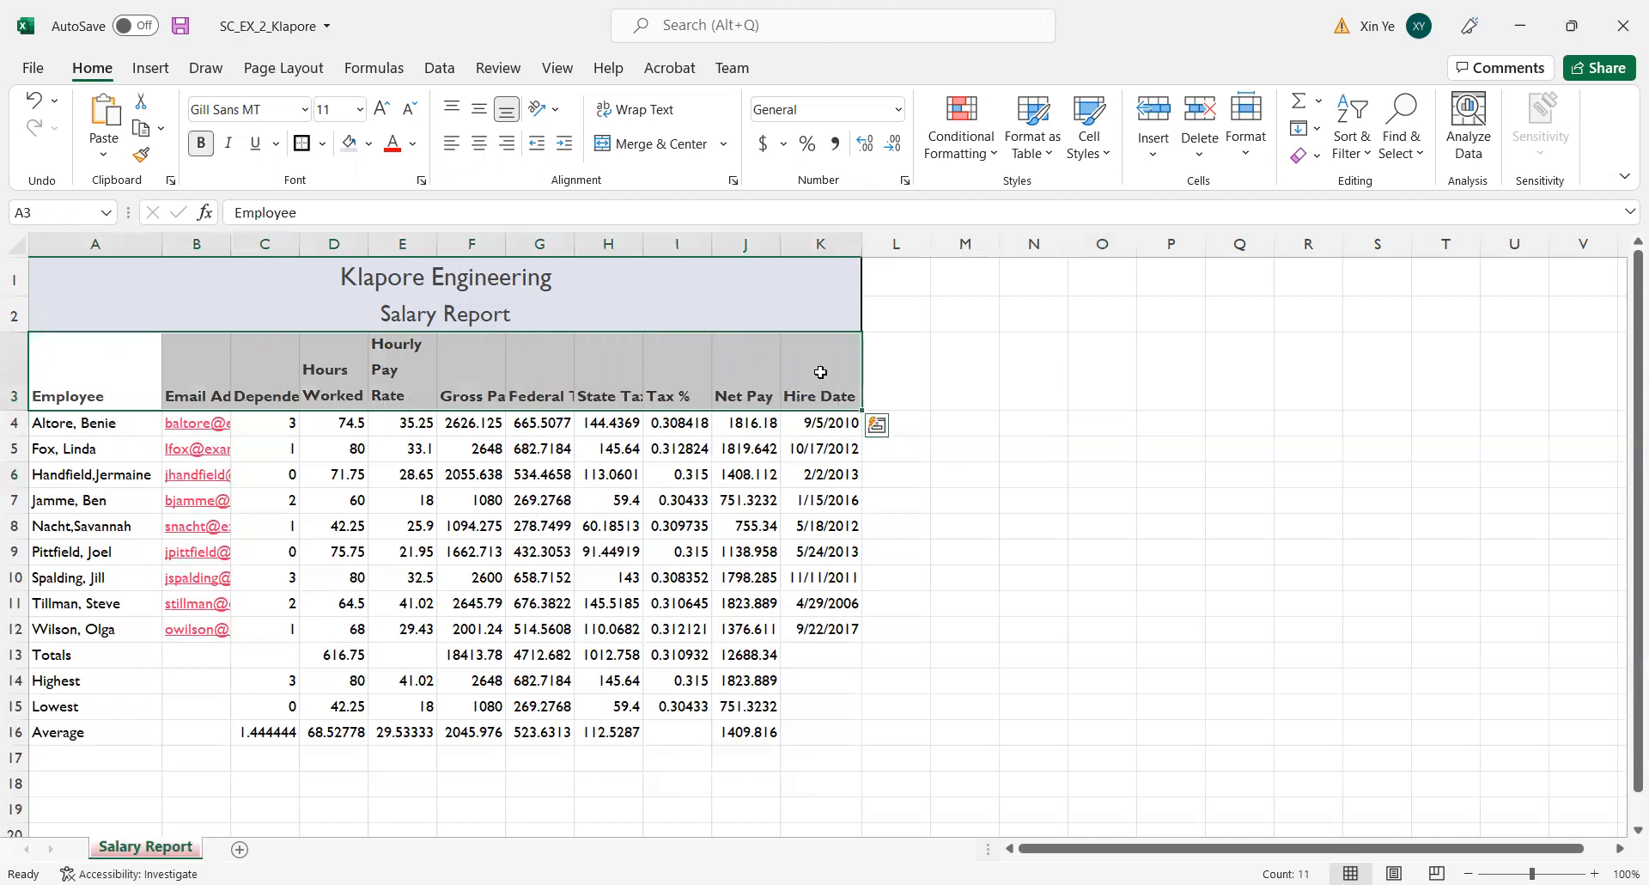
click(483, 148)
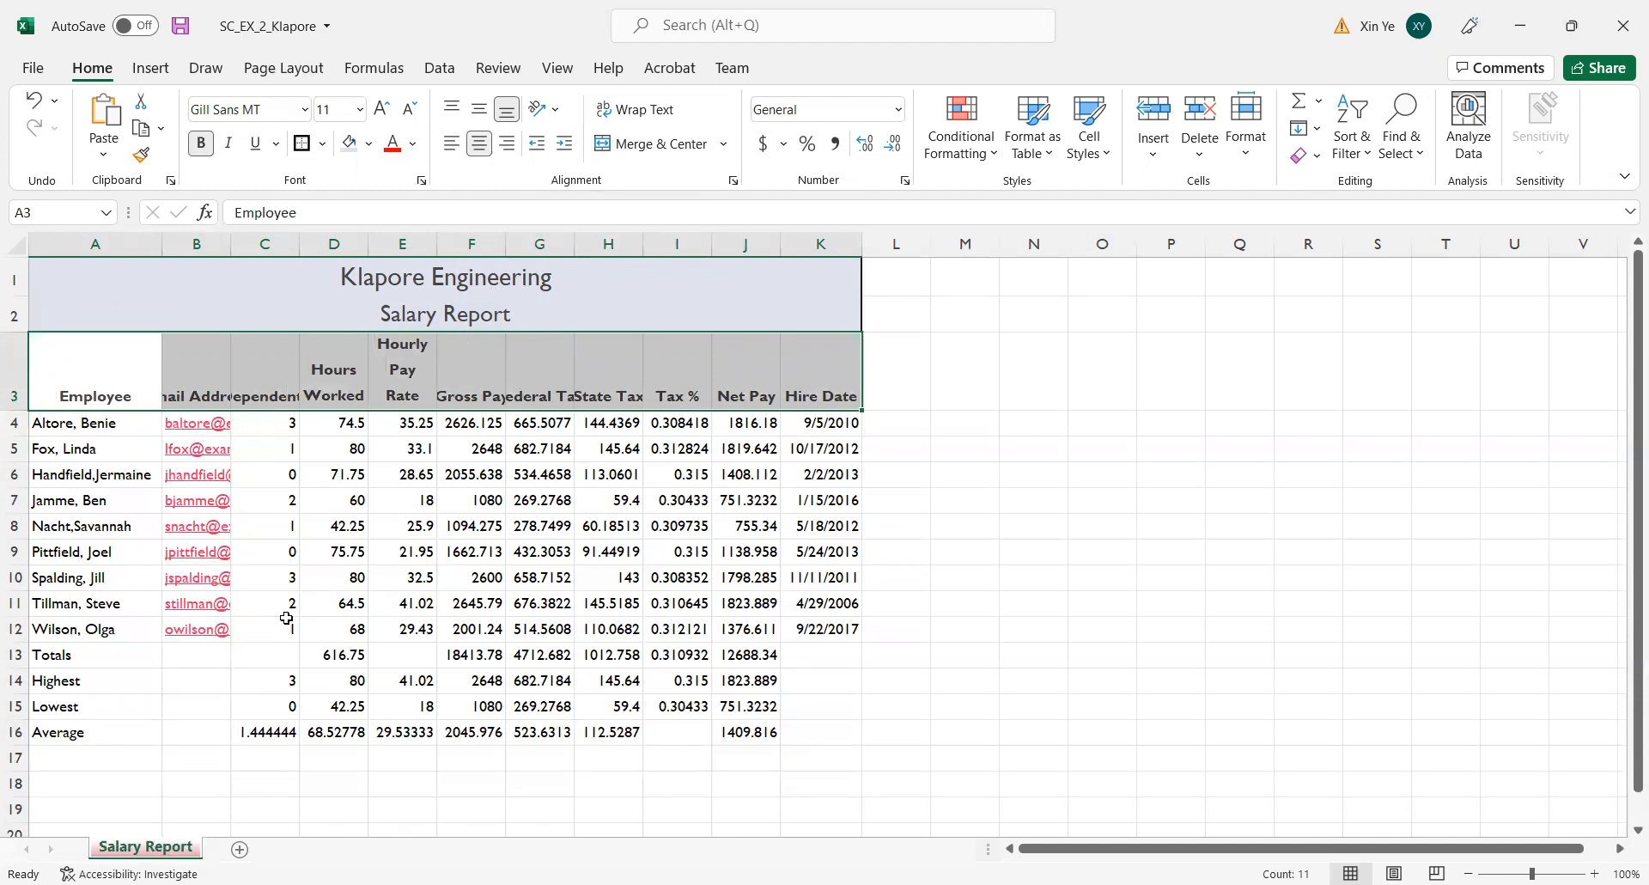
Apply the Total cell style to the Totals row, A13:K13.
drag(43, 650, 825, 647)
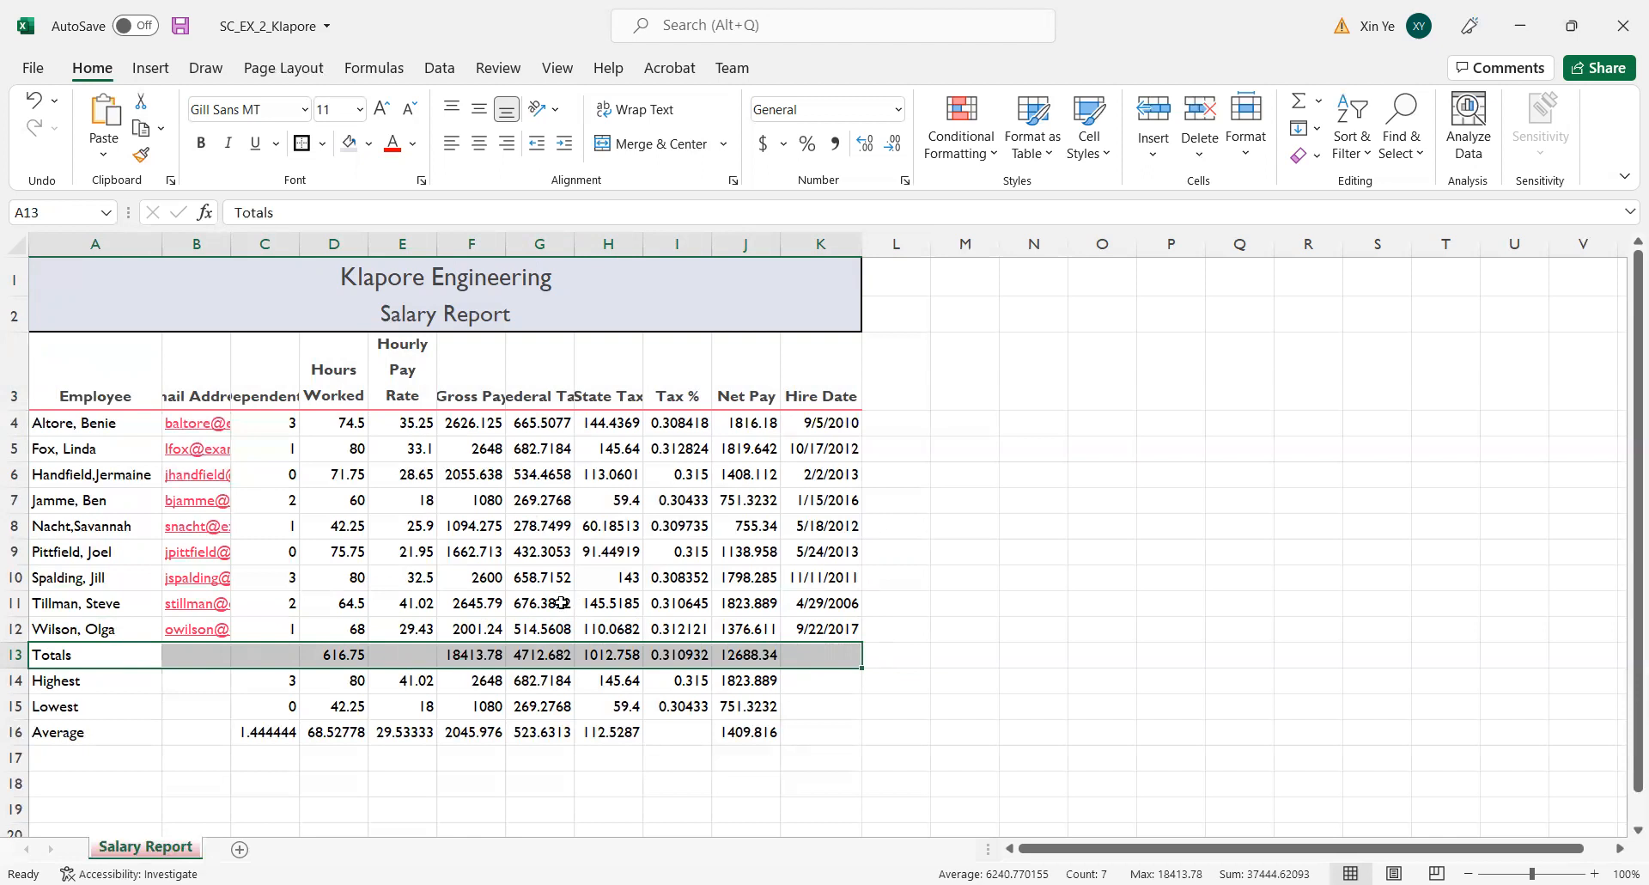
click(1104, 162)
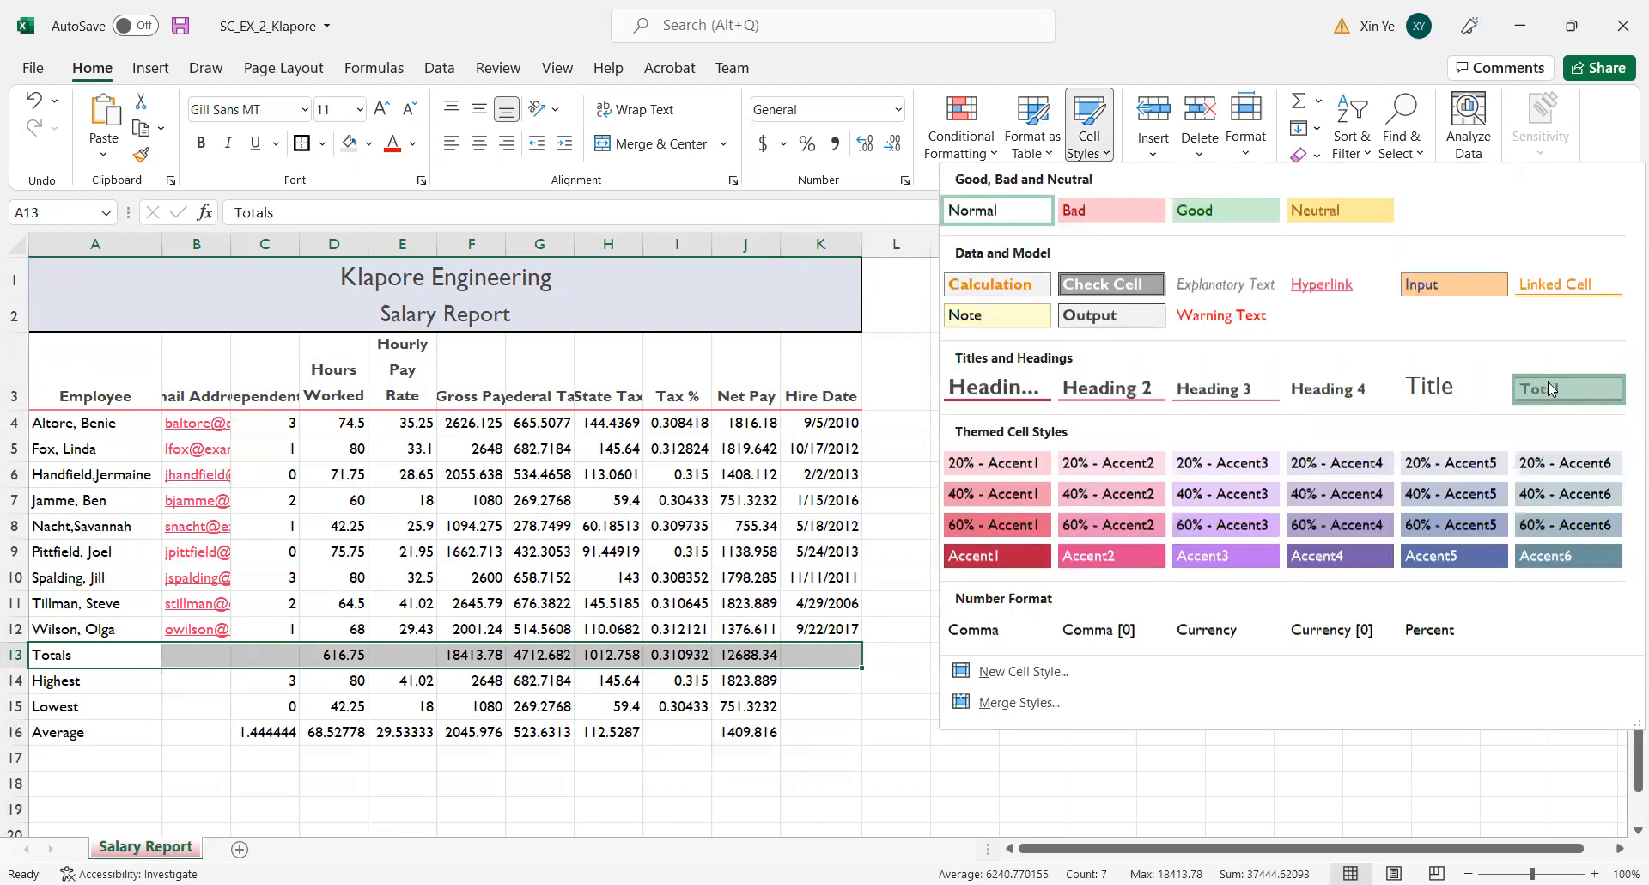
click(1551, 388)
click(1366, 547)
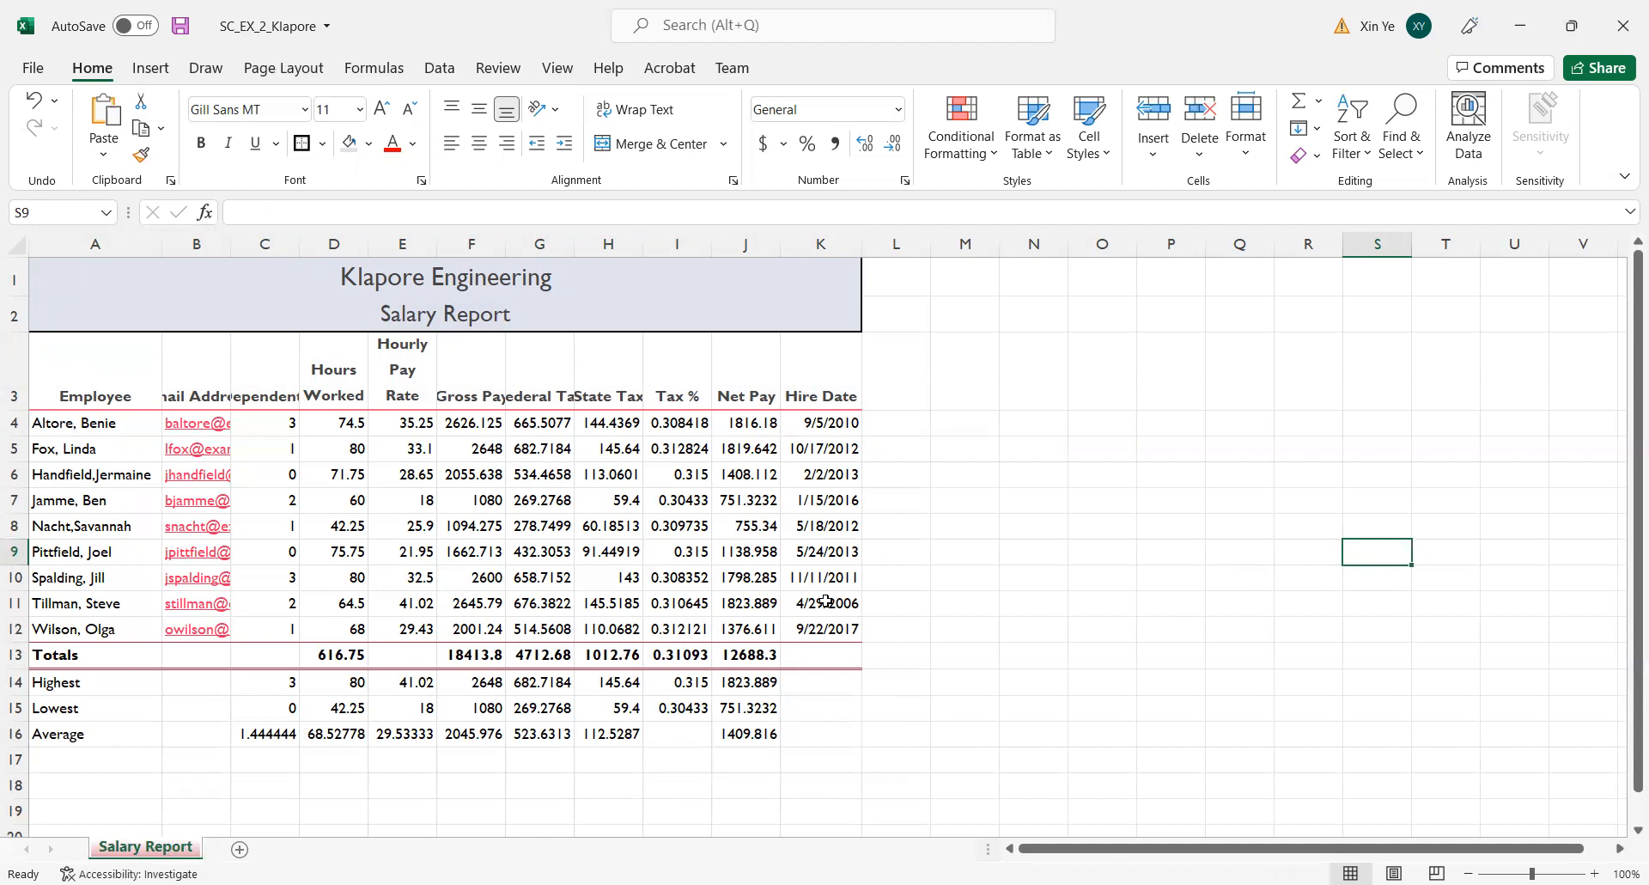
Make the Highest, Lowest and Average labels in A14:A16 bold.
drag(106, 680, 104, 733)
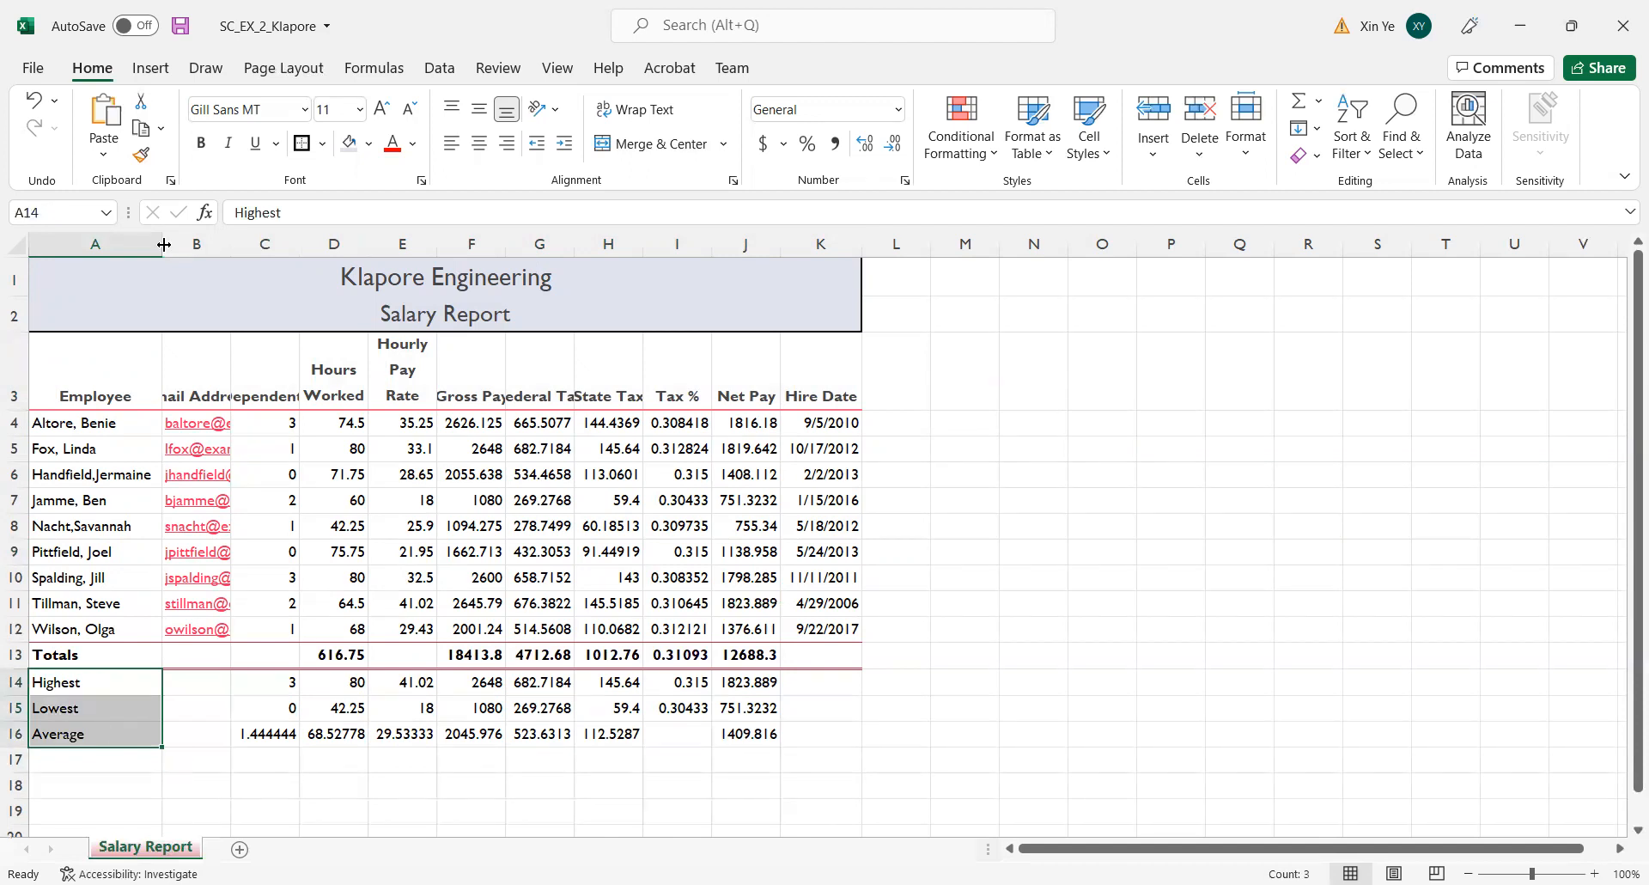
click(201, 142)
click(1145, 687)
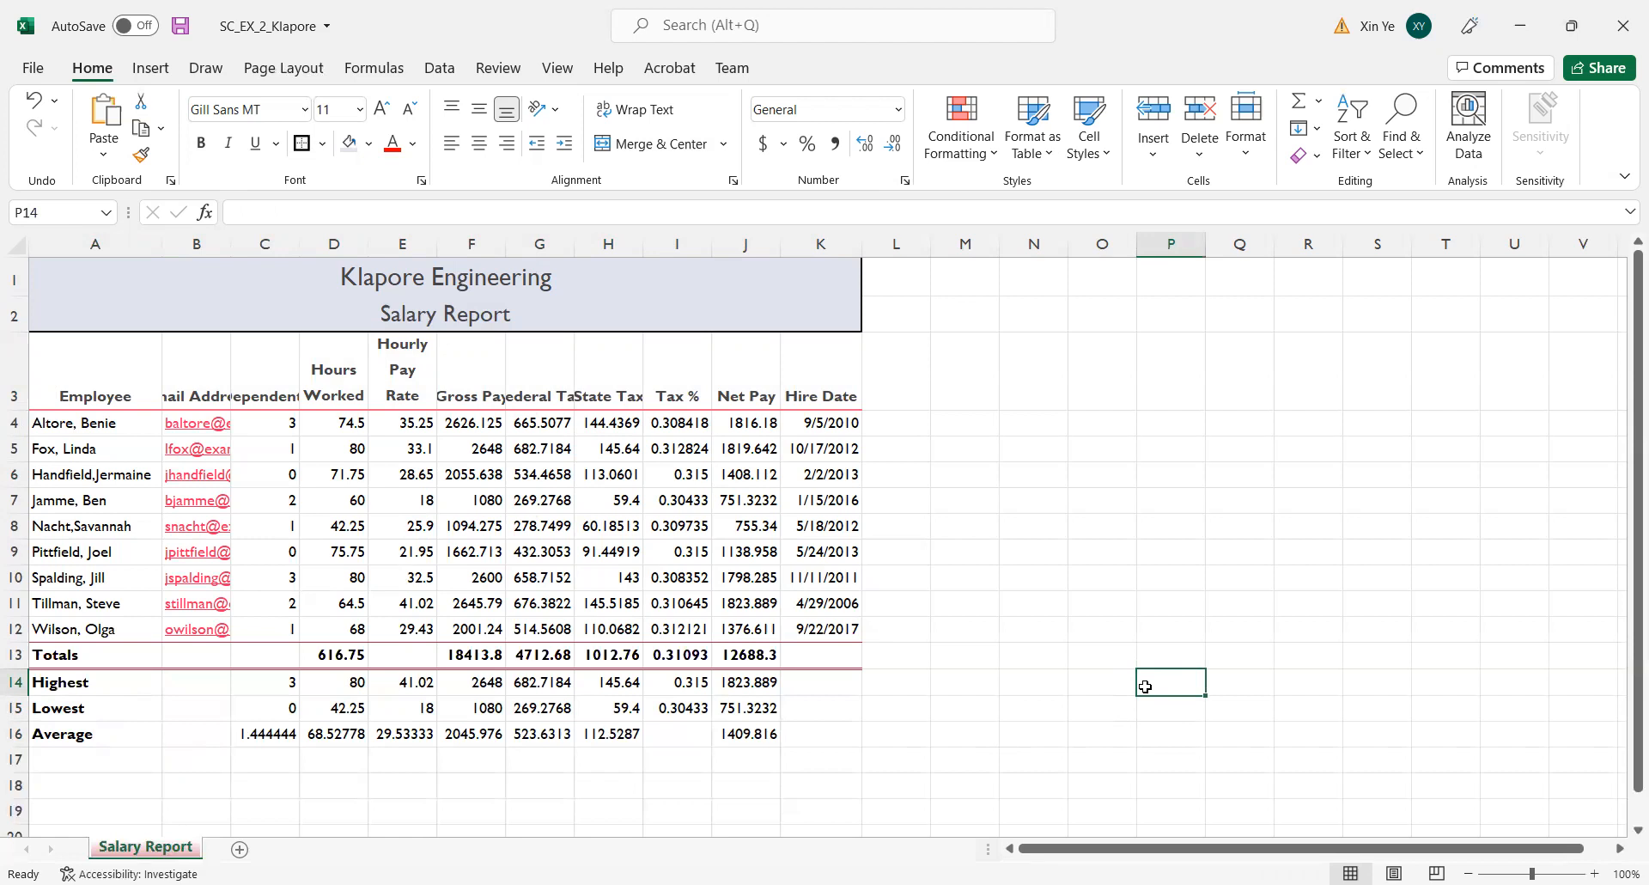
Save the workbook and format the hire dates in K4:K12 with the 3/14/12 date type.
click(181, 26)
click(971, 466)
drag(832, 422, 835, 626)
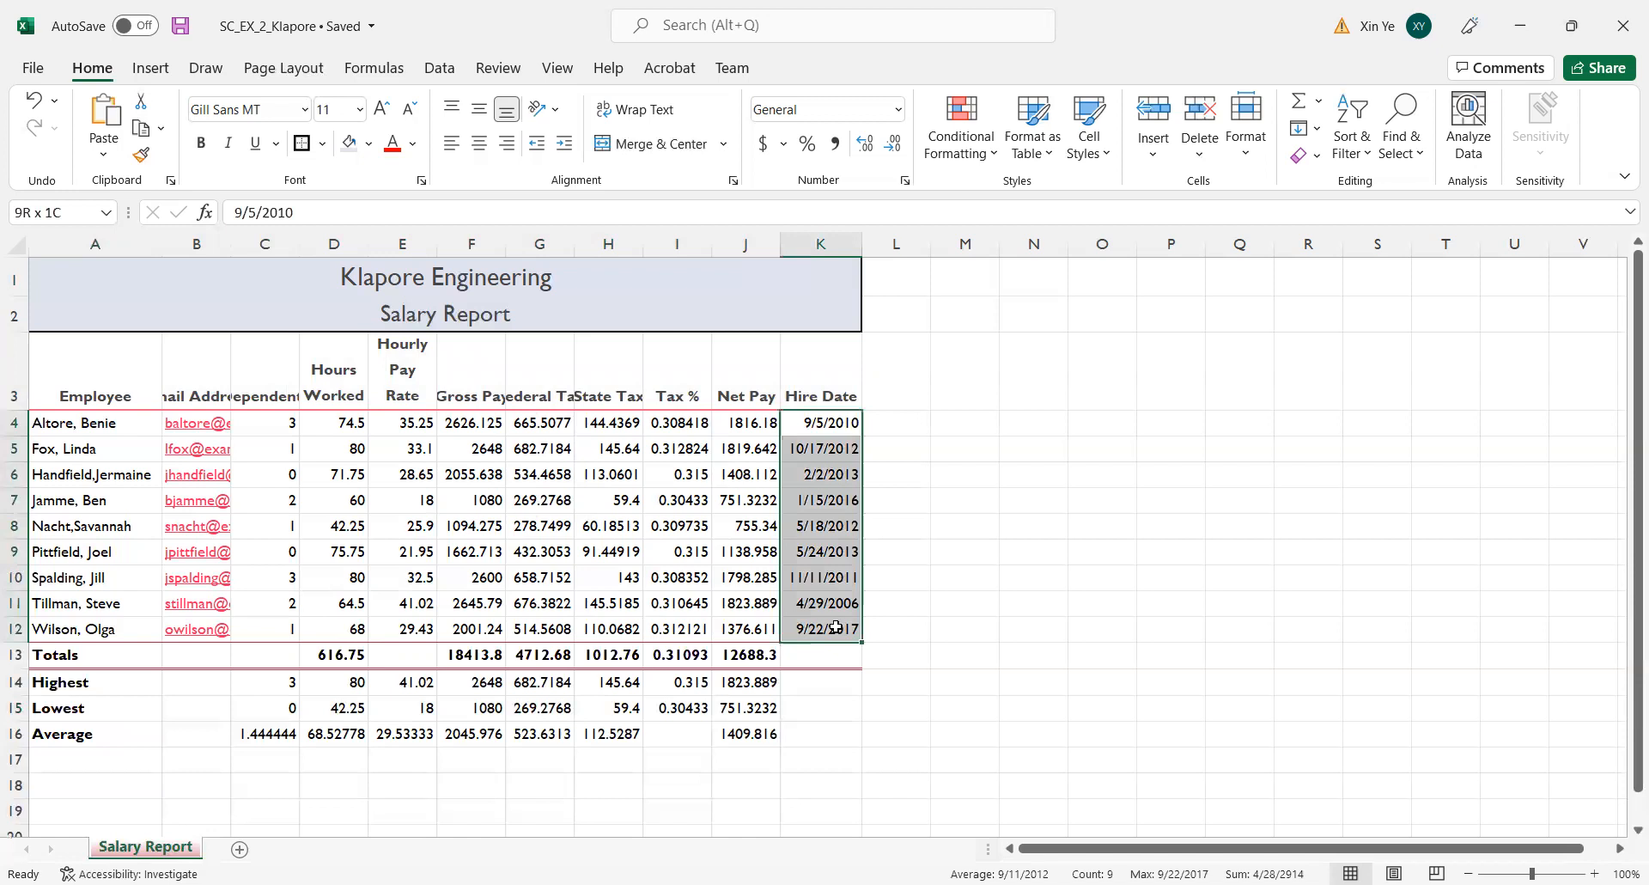
drag(835, 627, 835, 627)
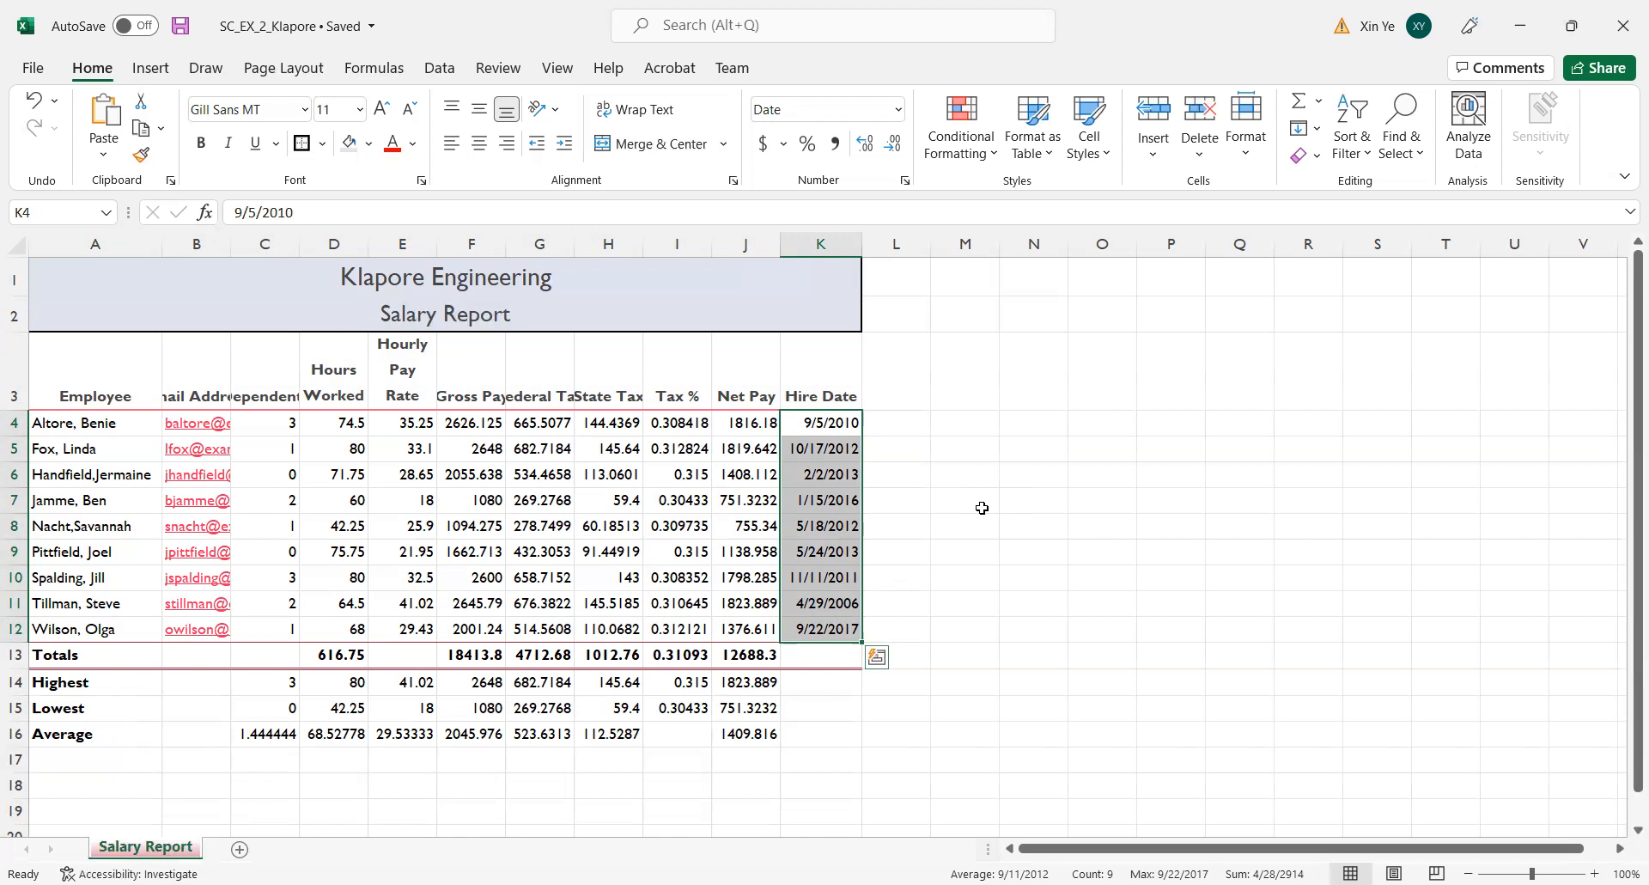
click(905, 181)
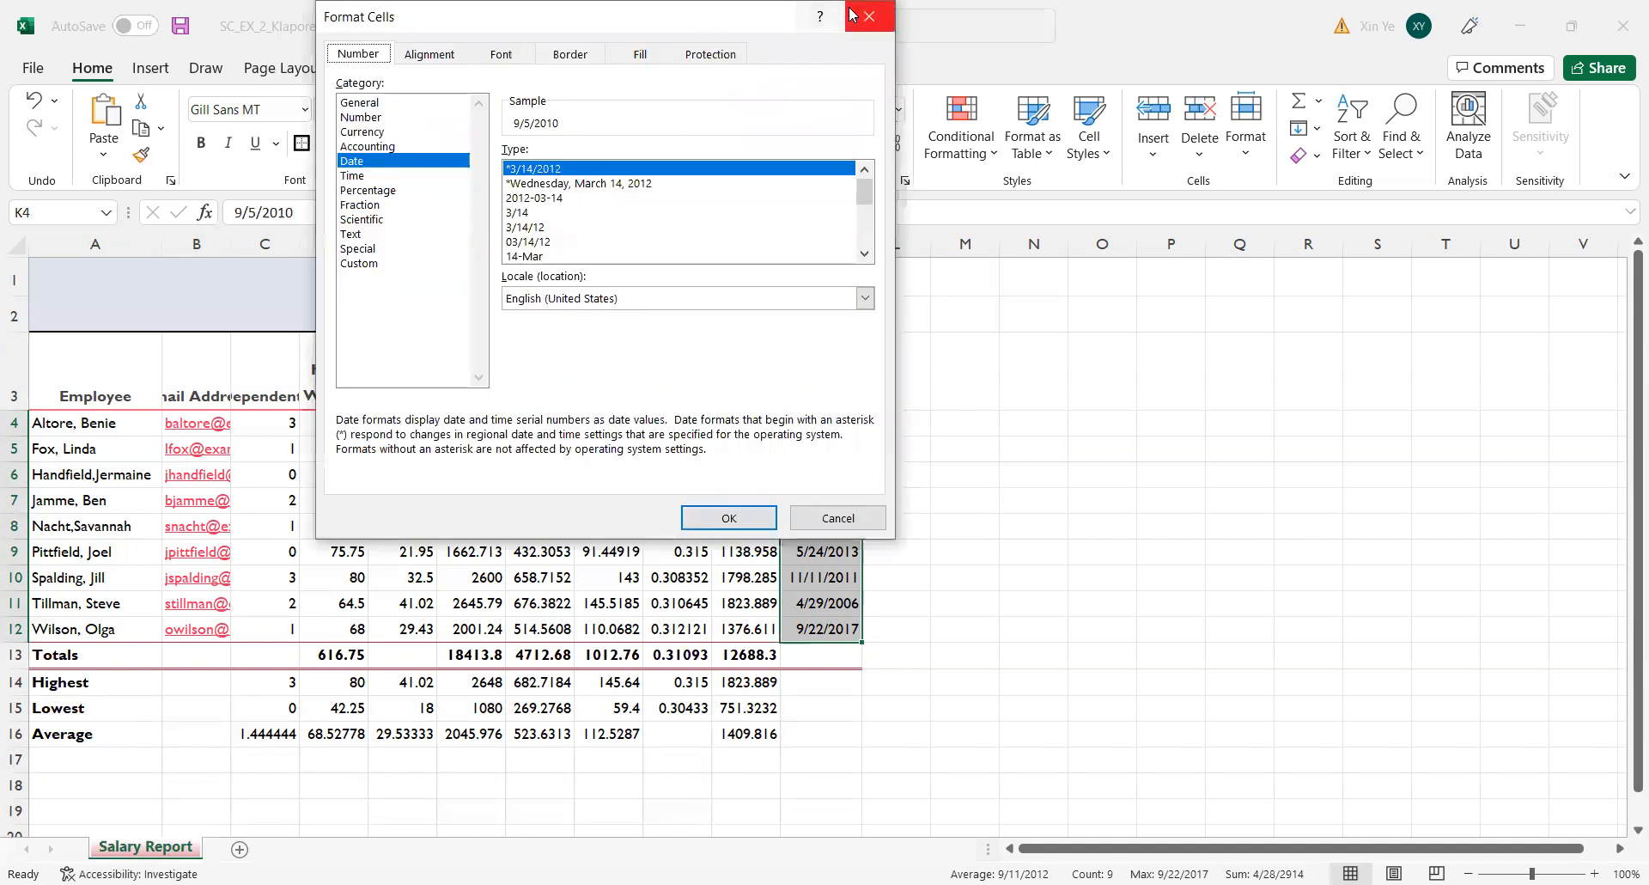
click(869, 15)
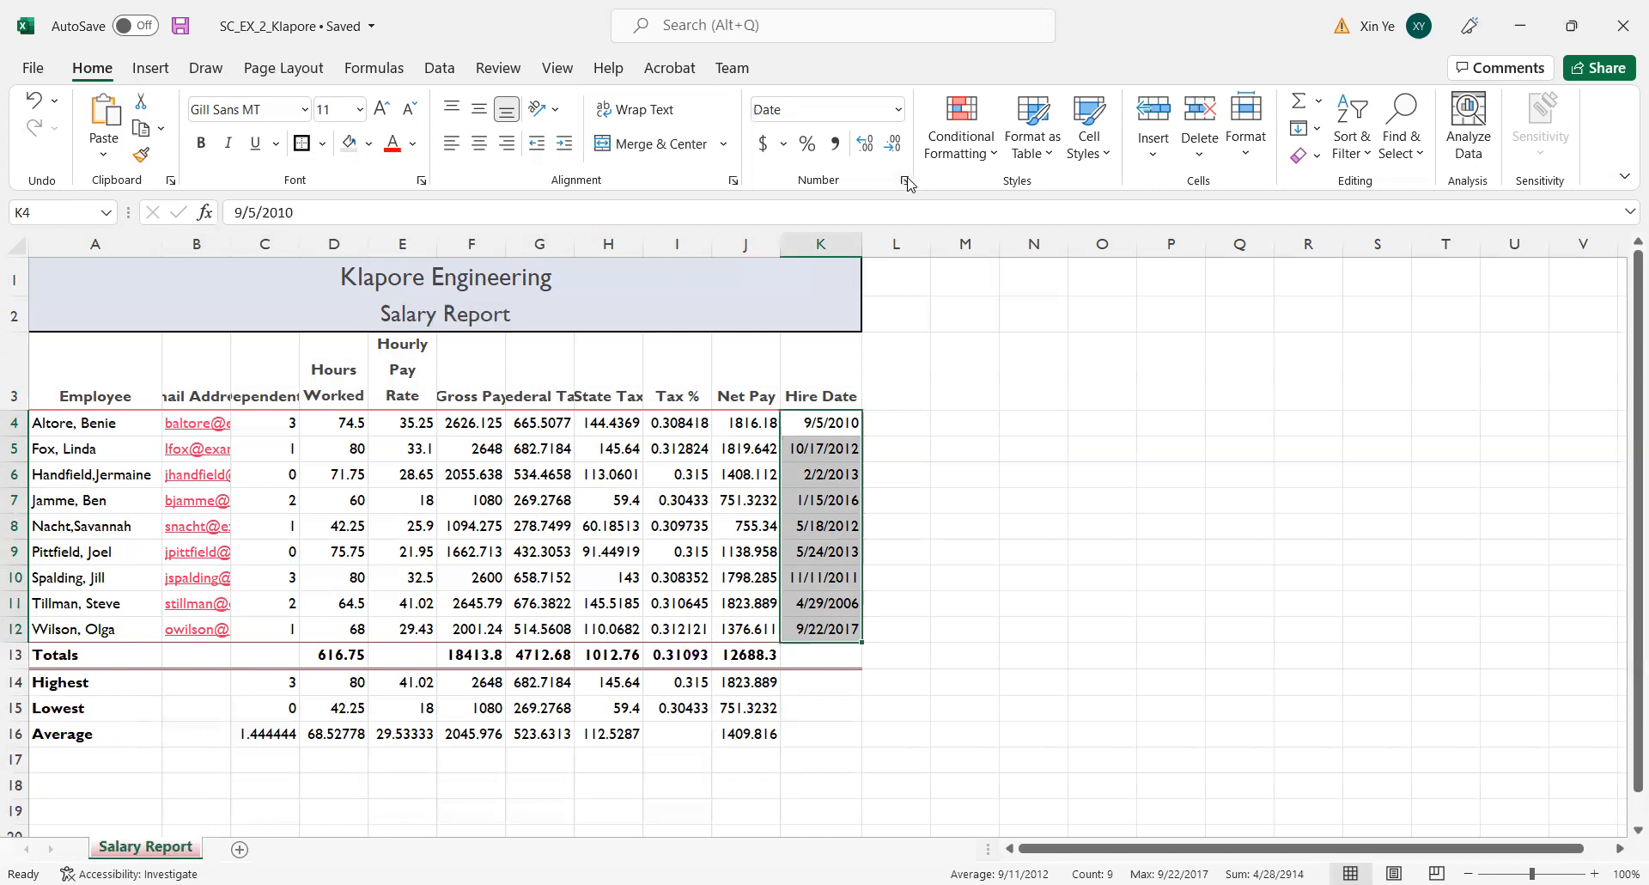
click(905, 181)
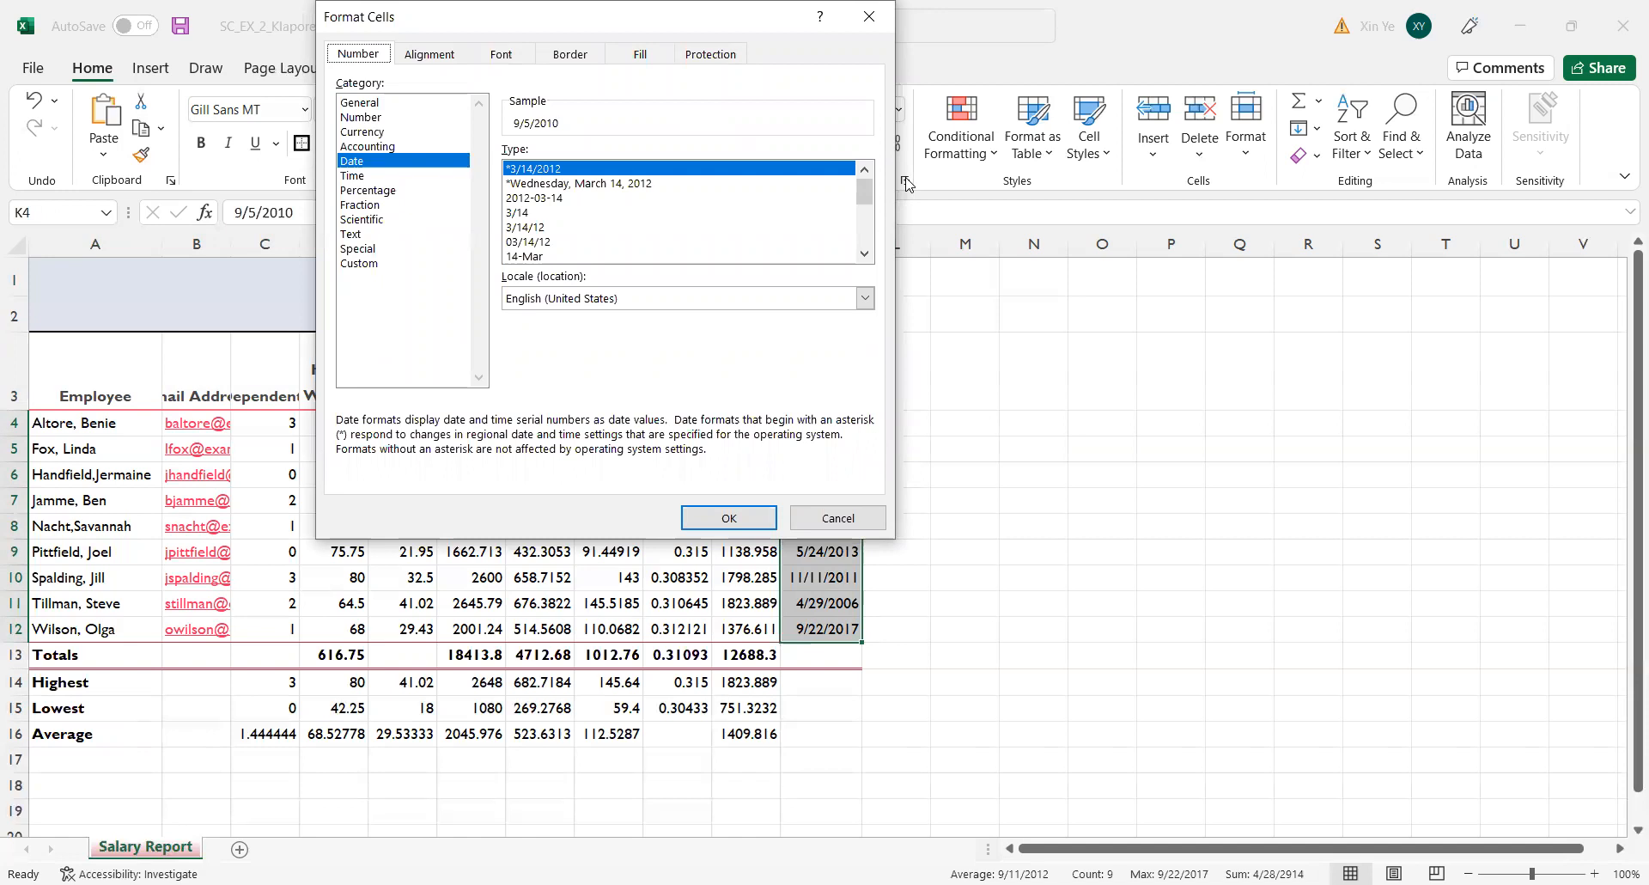
click(542, 228)
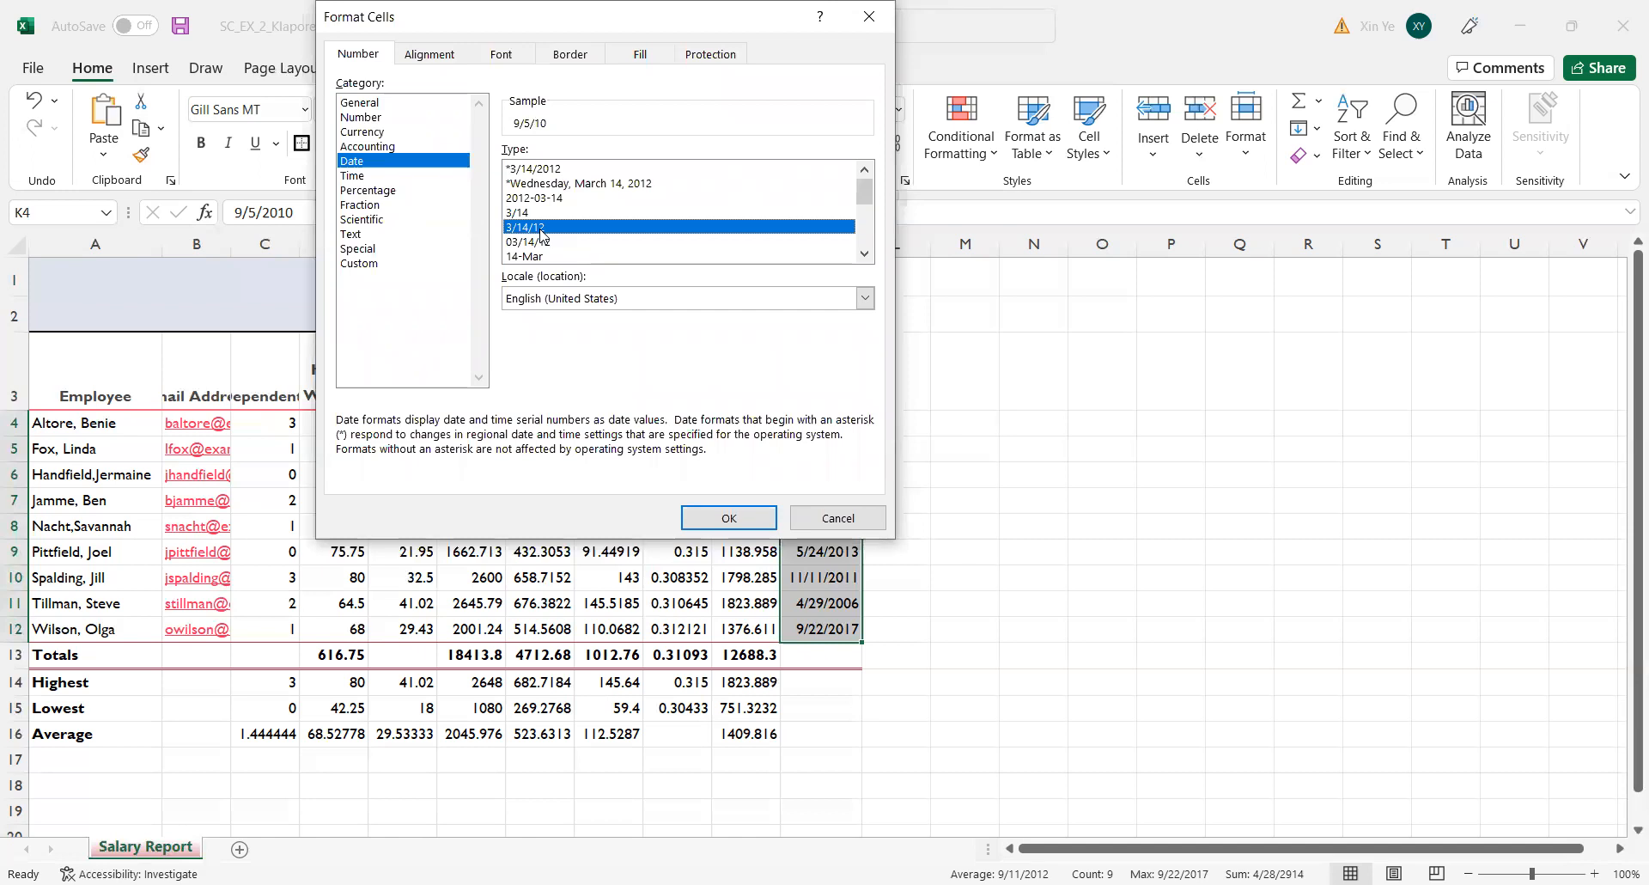
click(718, 526)
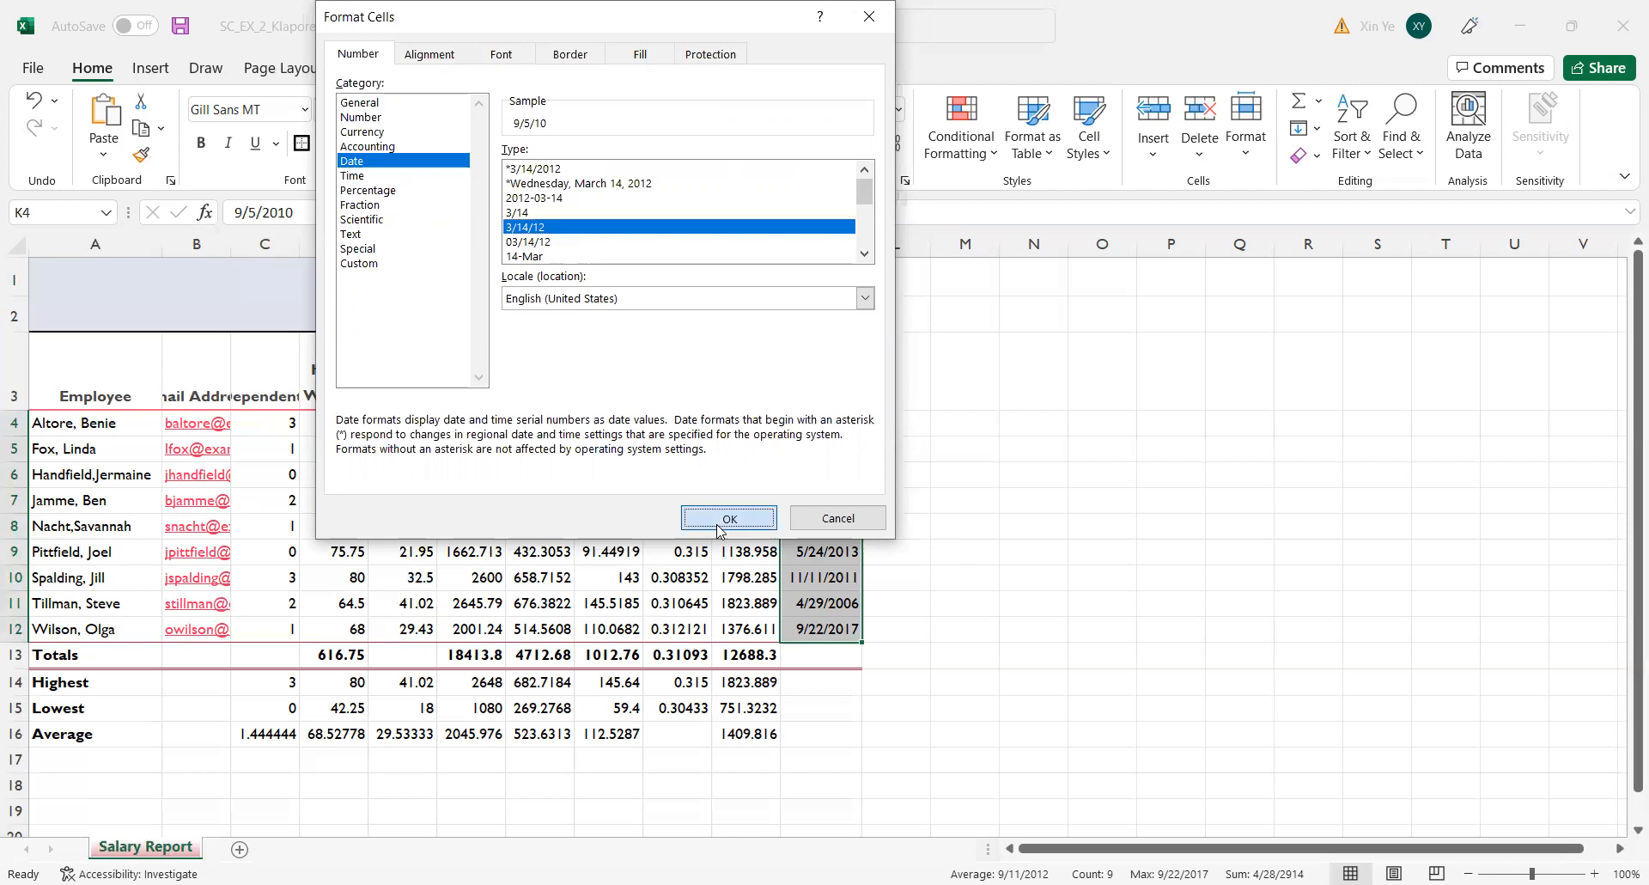
click(915, 475)
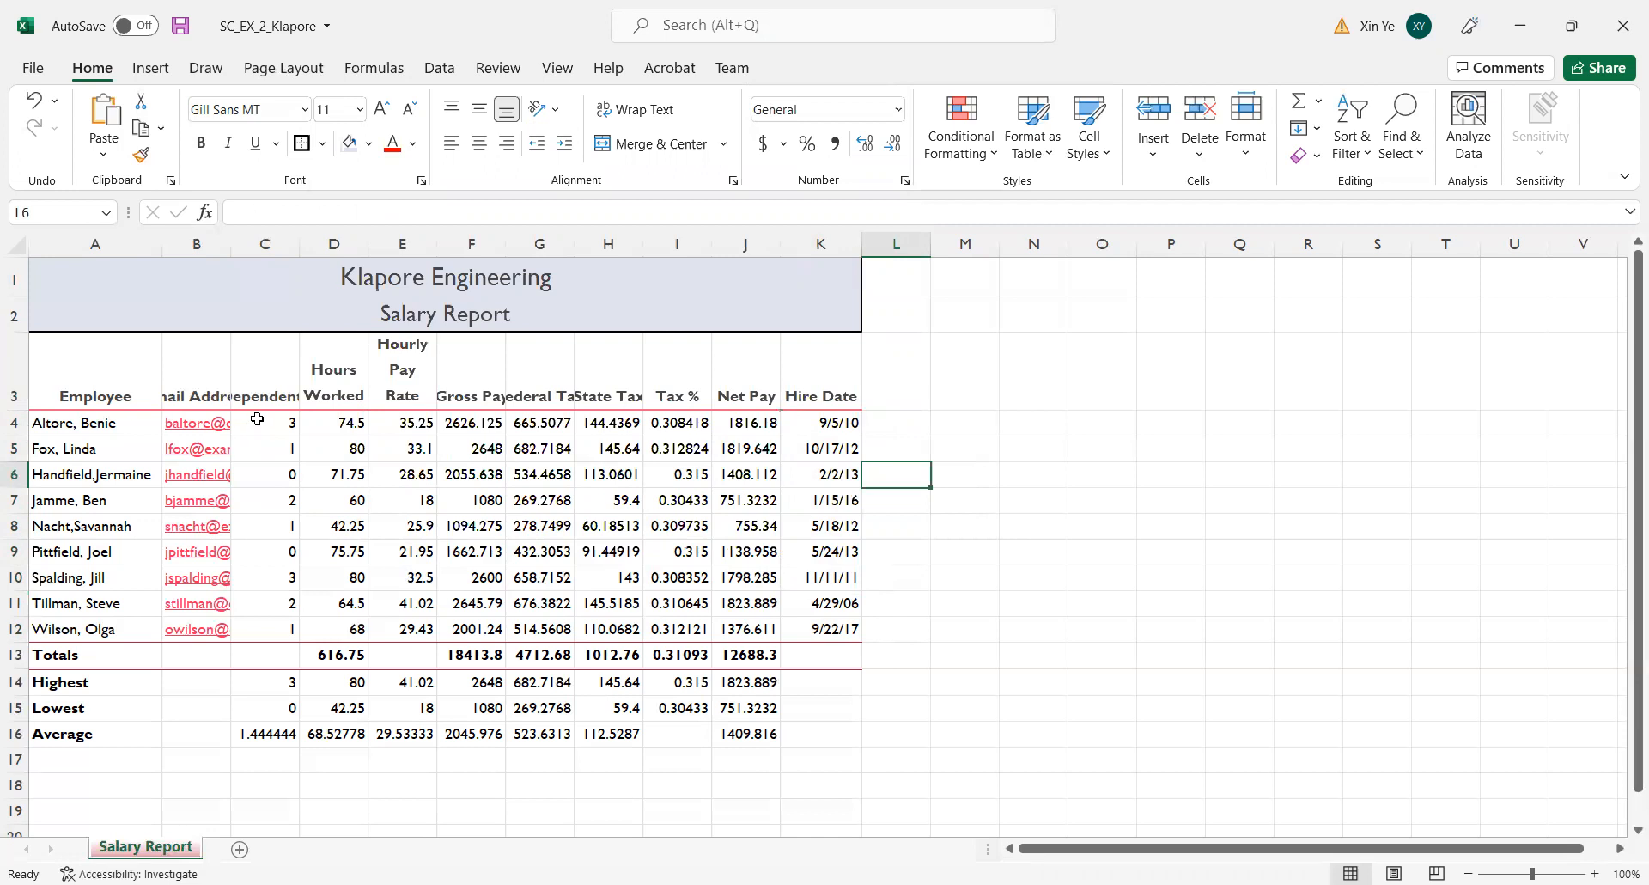
Center the dependents values in C4:C16 horizontally.
drag(257, 420, 281, 735)
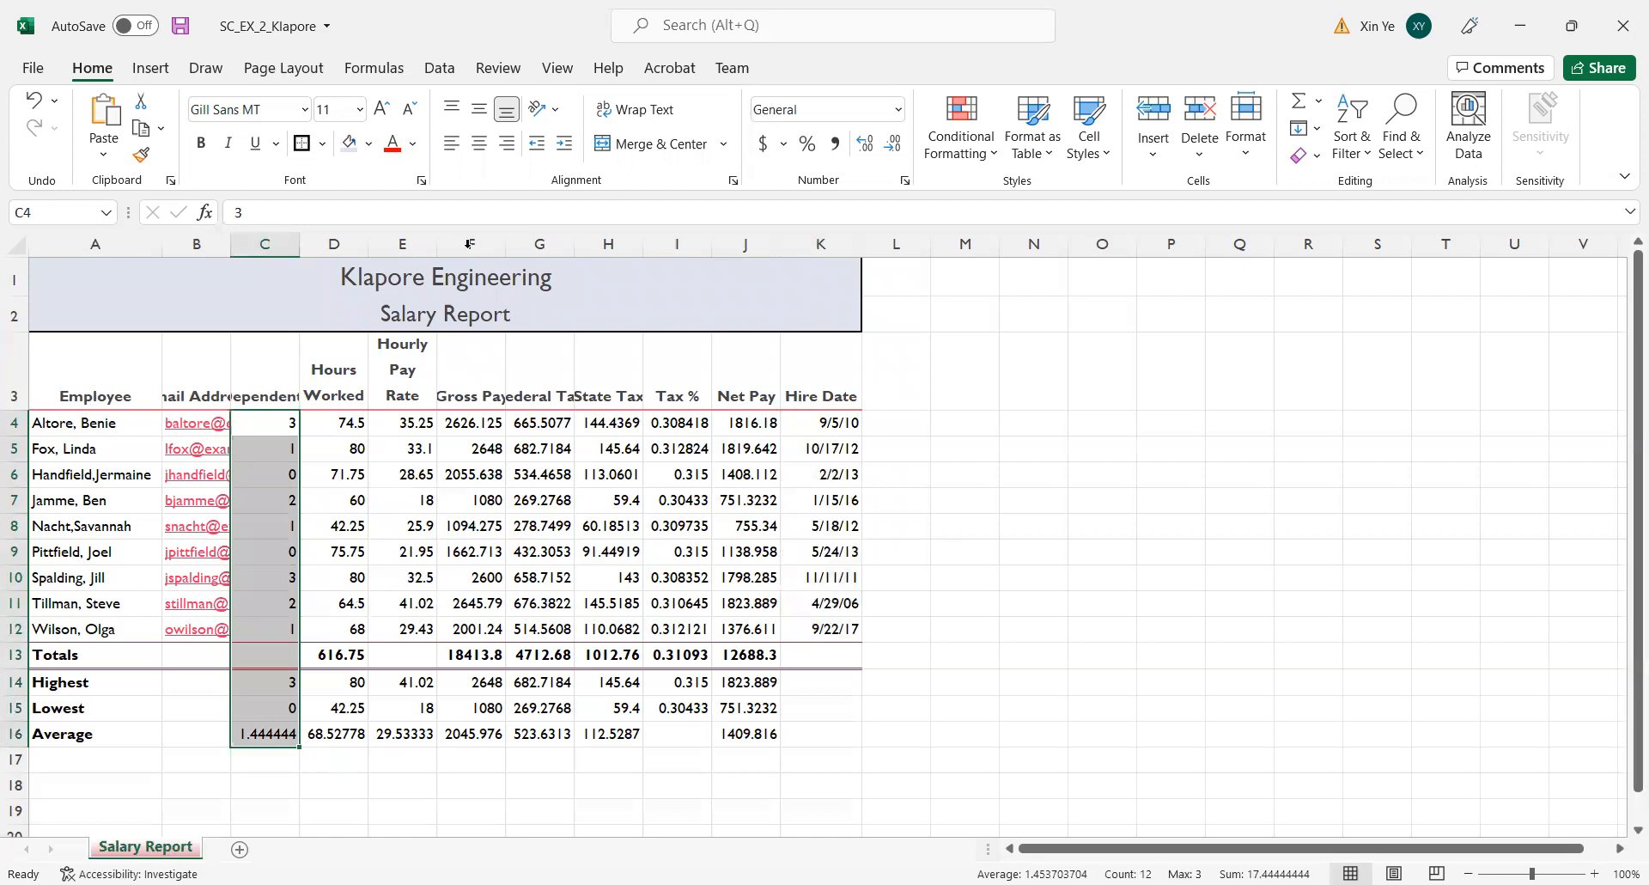
click(479, 144)
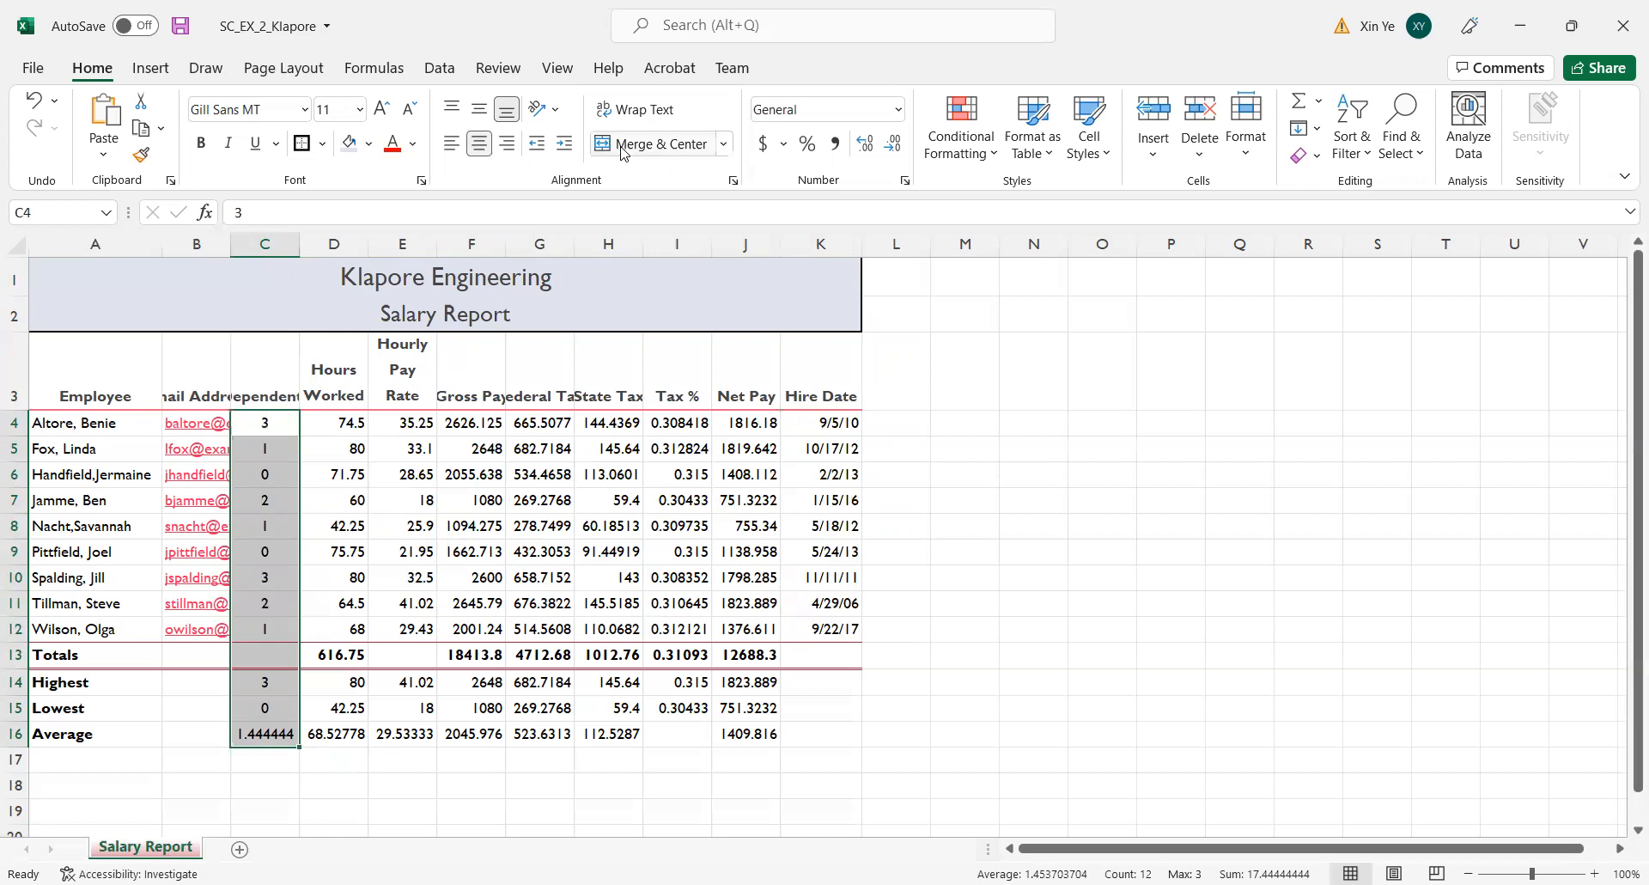
click(392, 422)
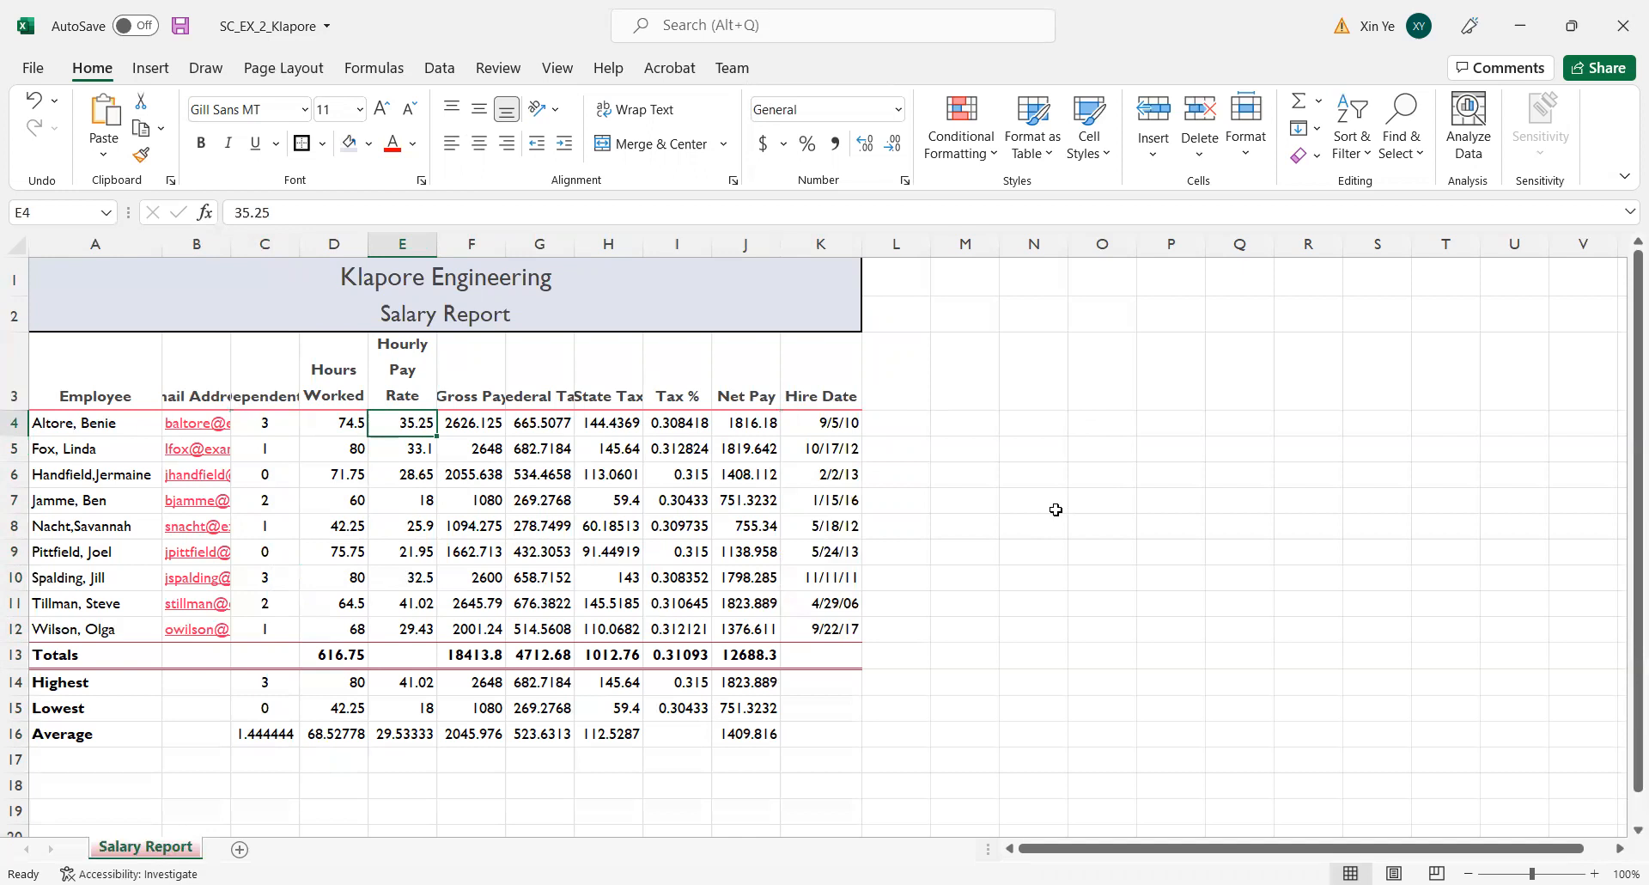
click(1103, 507)
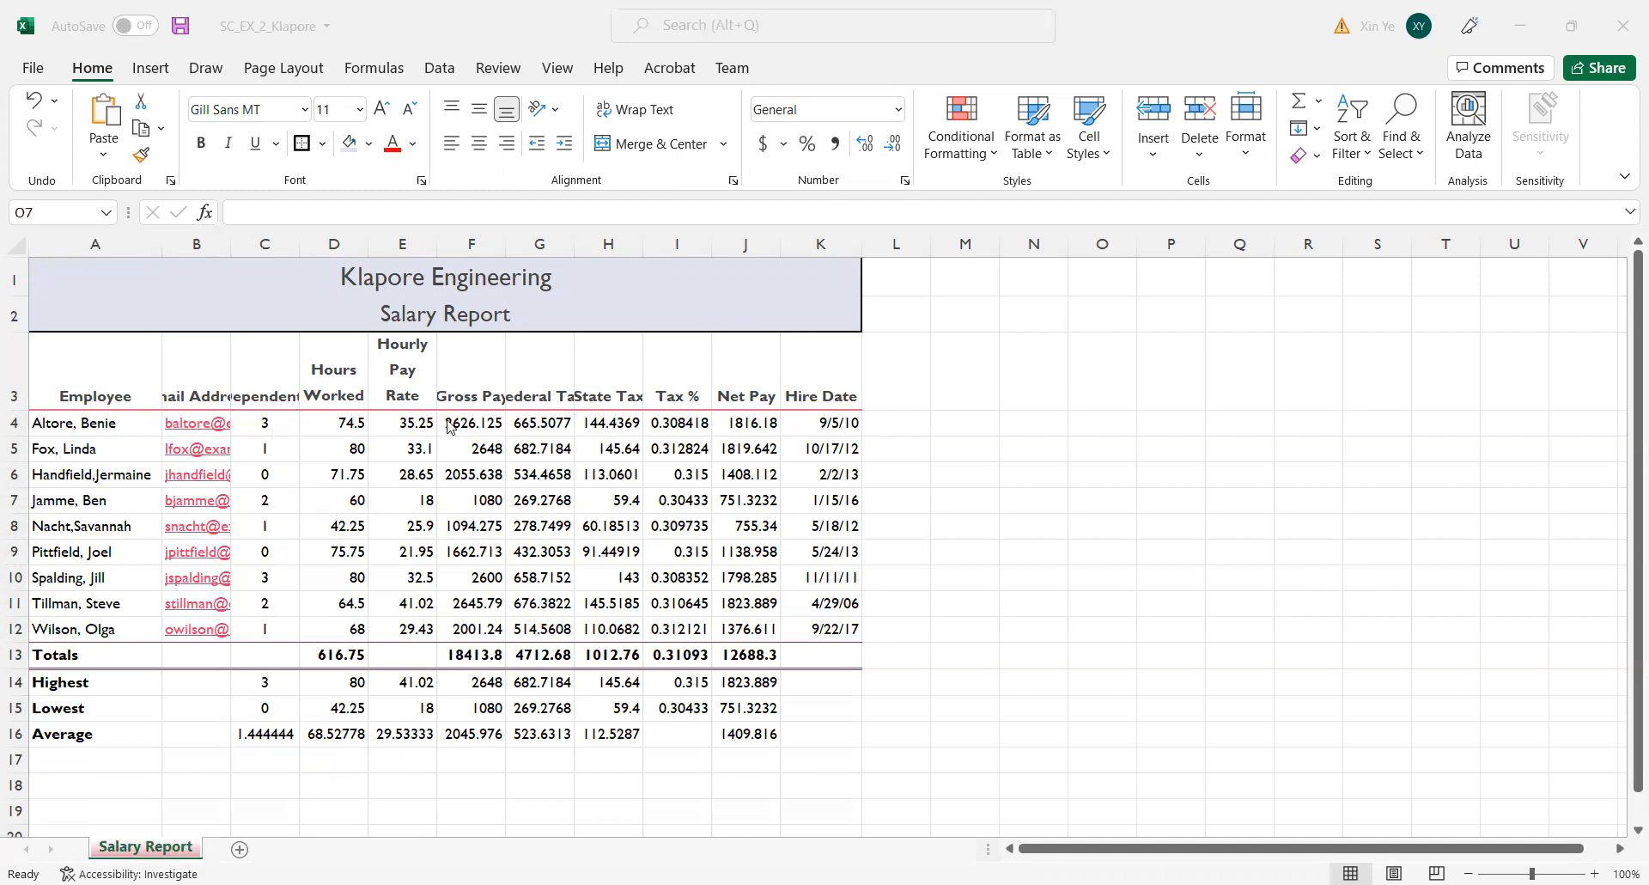
Apply the Accounting number format with two decimals and the $ symbol to E4:H4, J4, F13:H13 and J13.
drag(413, 427, 624, 427)
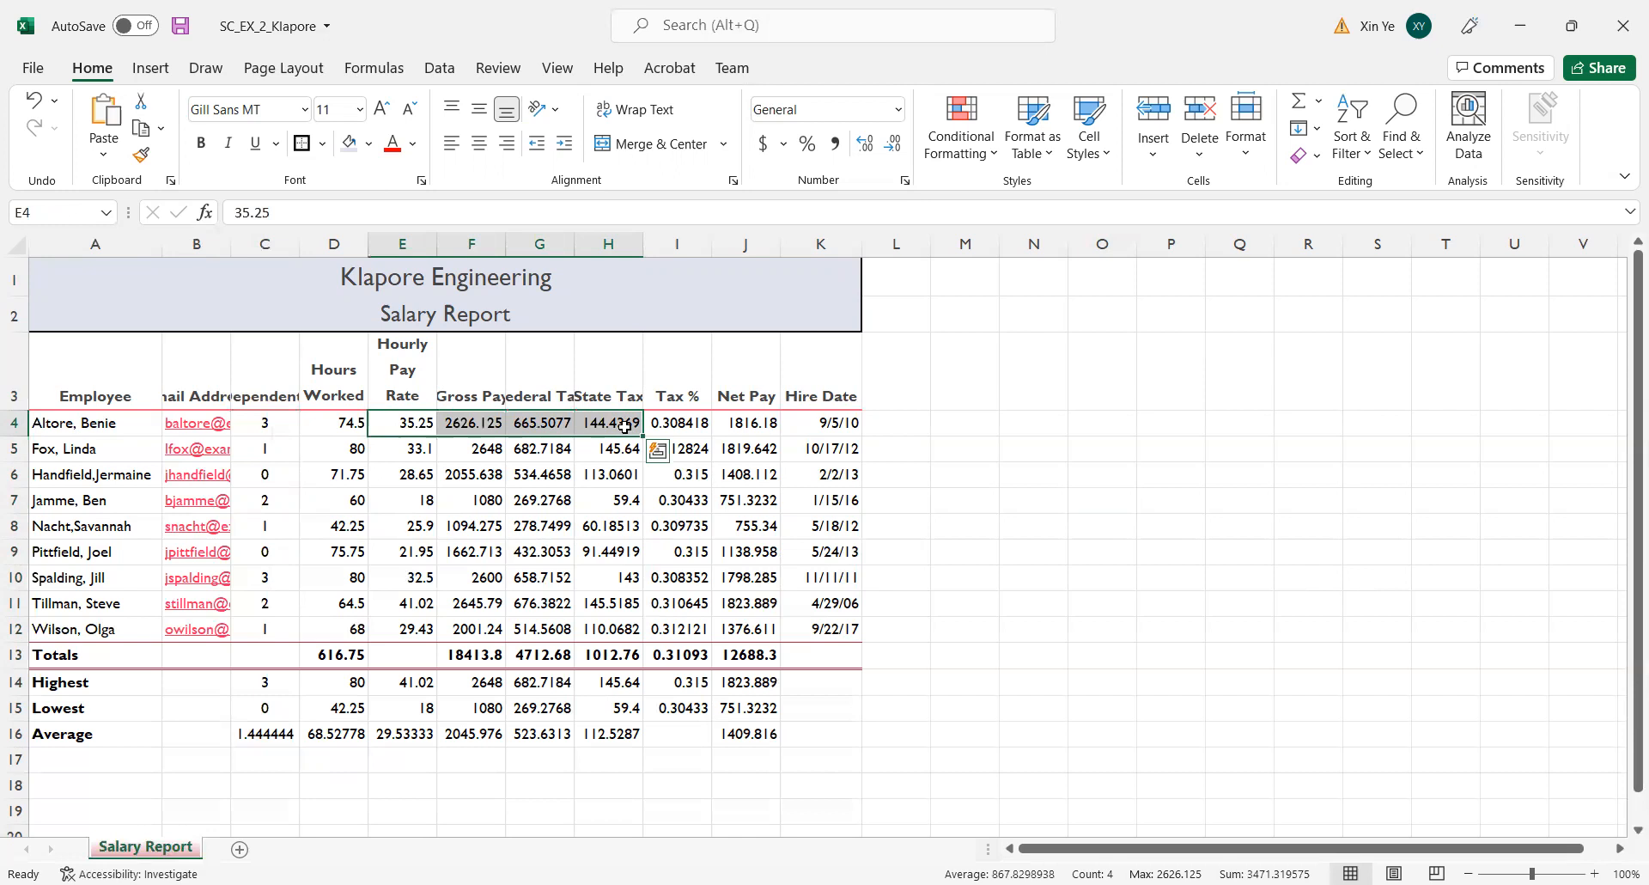
ctrl+click(754, 425)
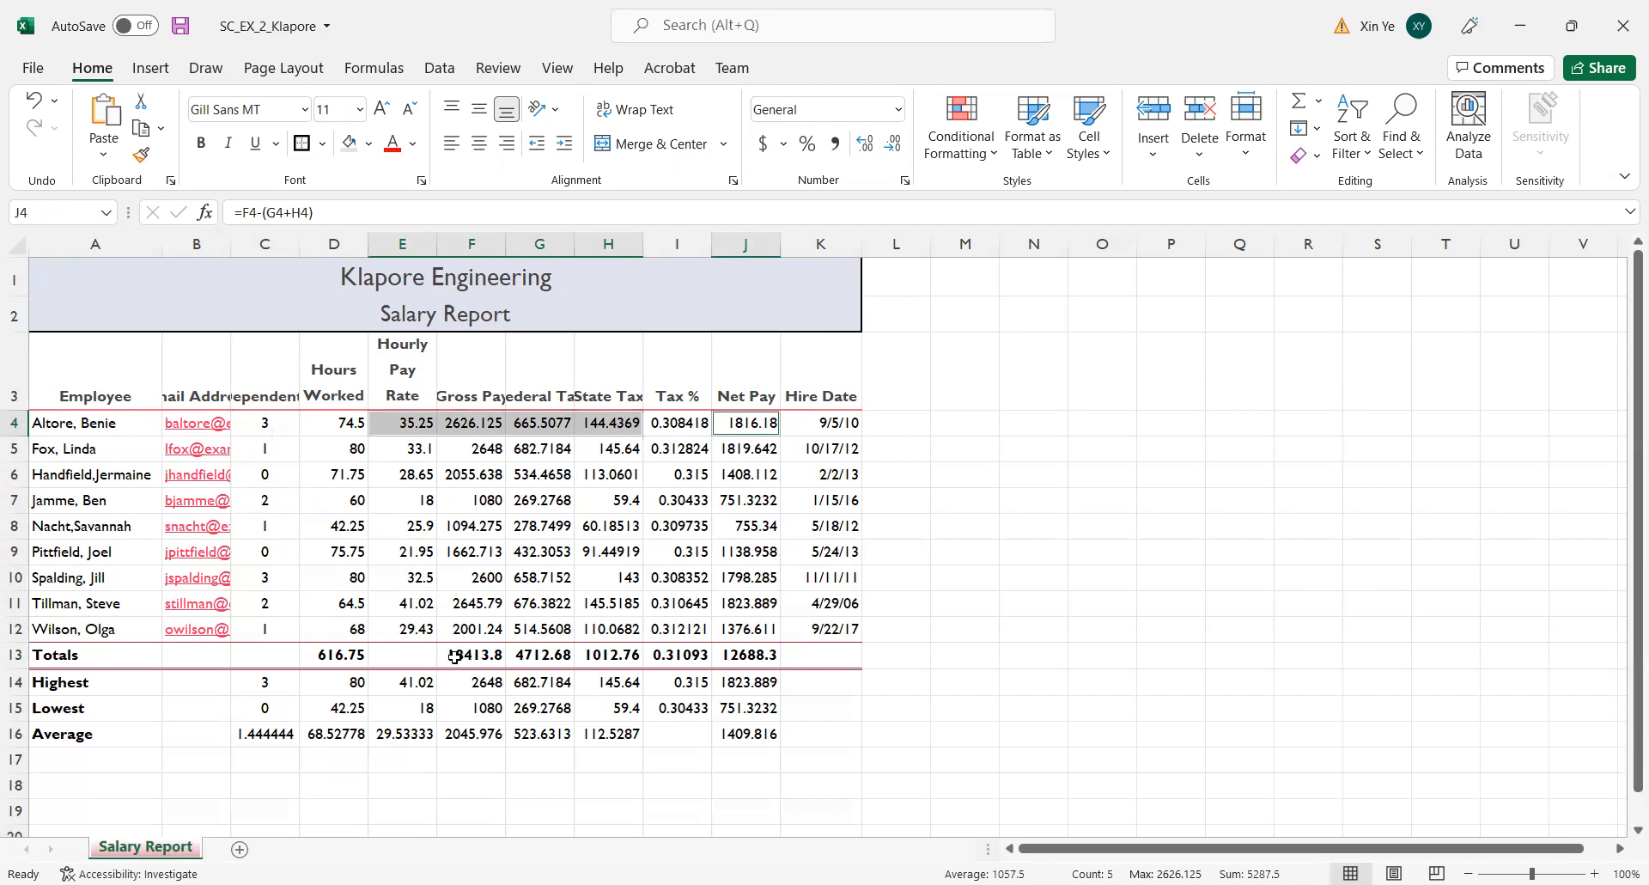
drag(455, 657, 616, 660)
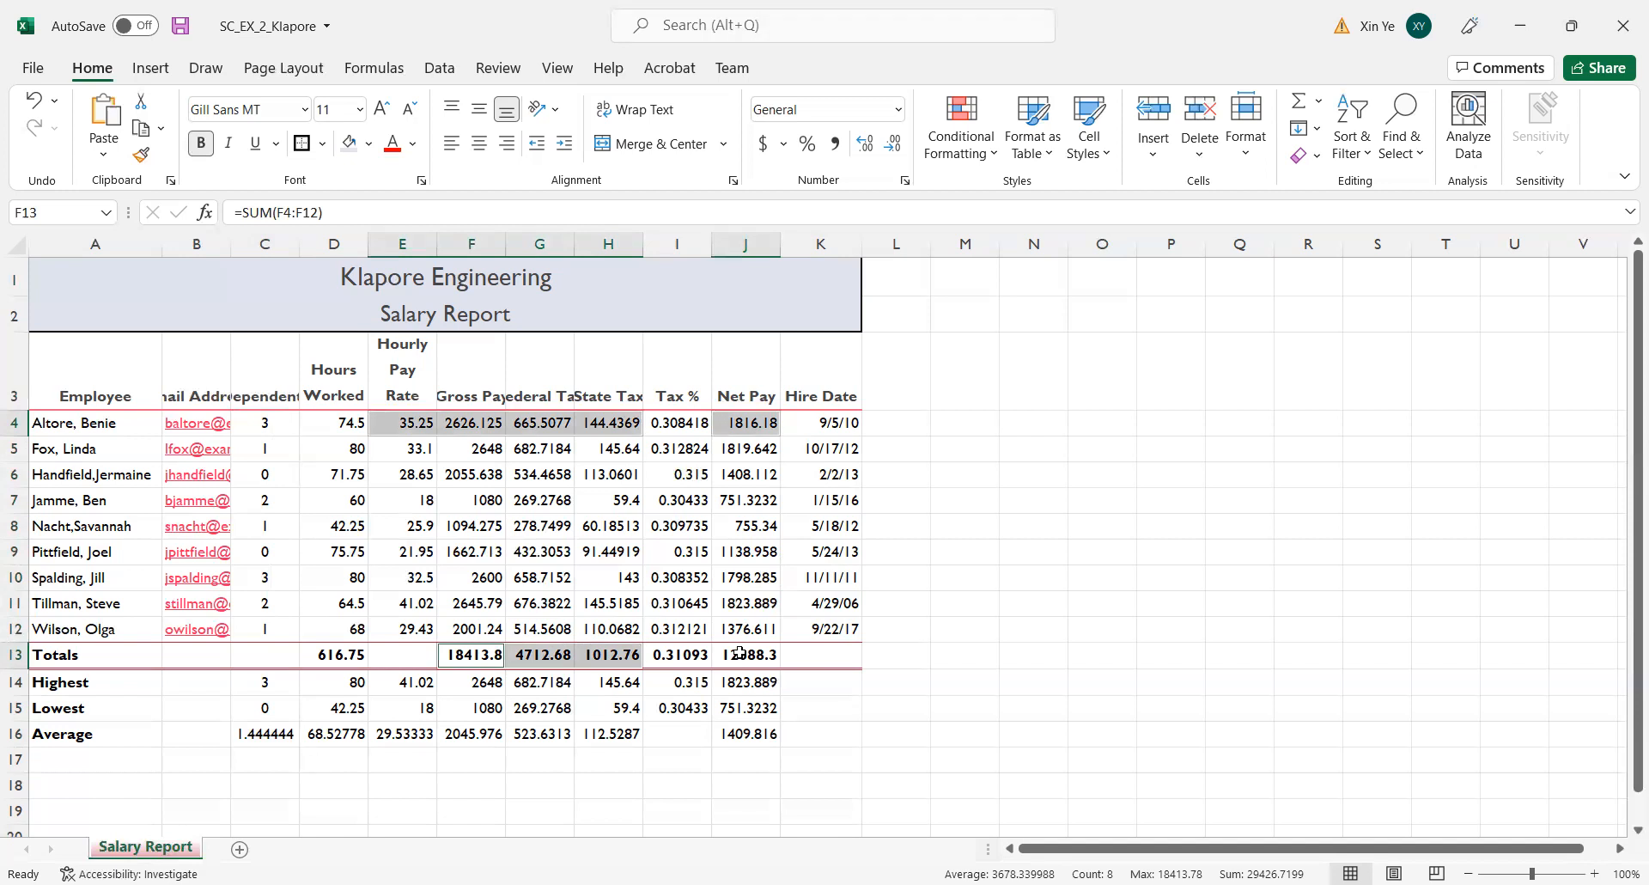
ctrl+click(738, 652)
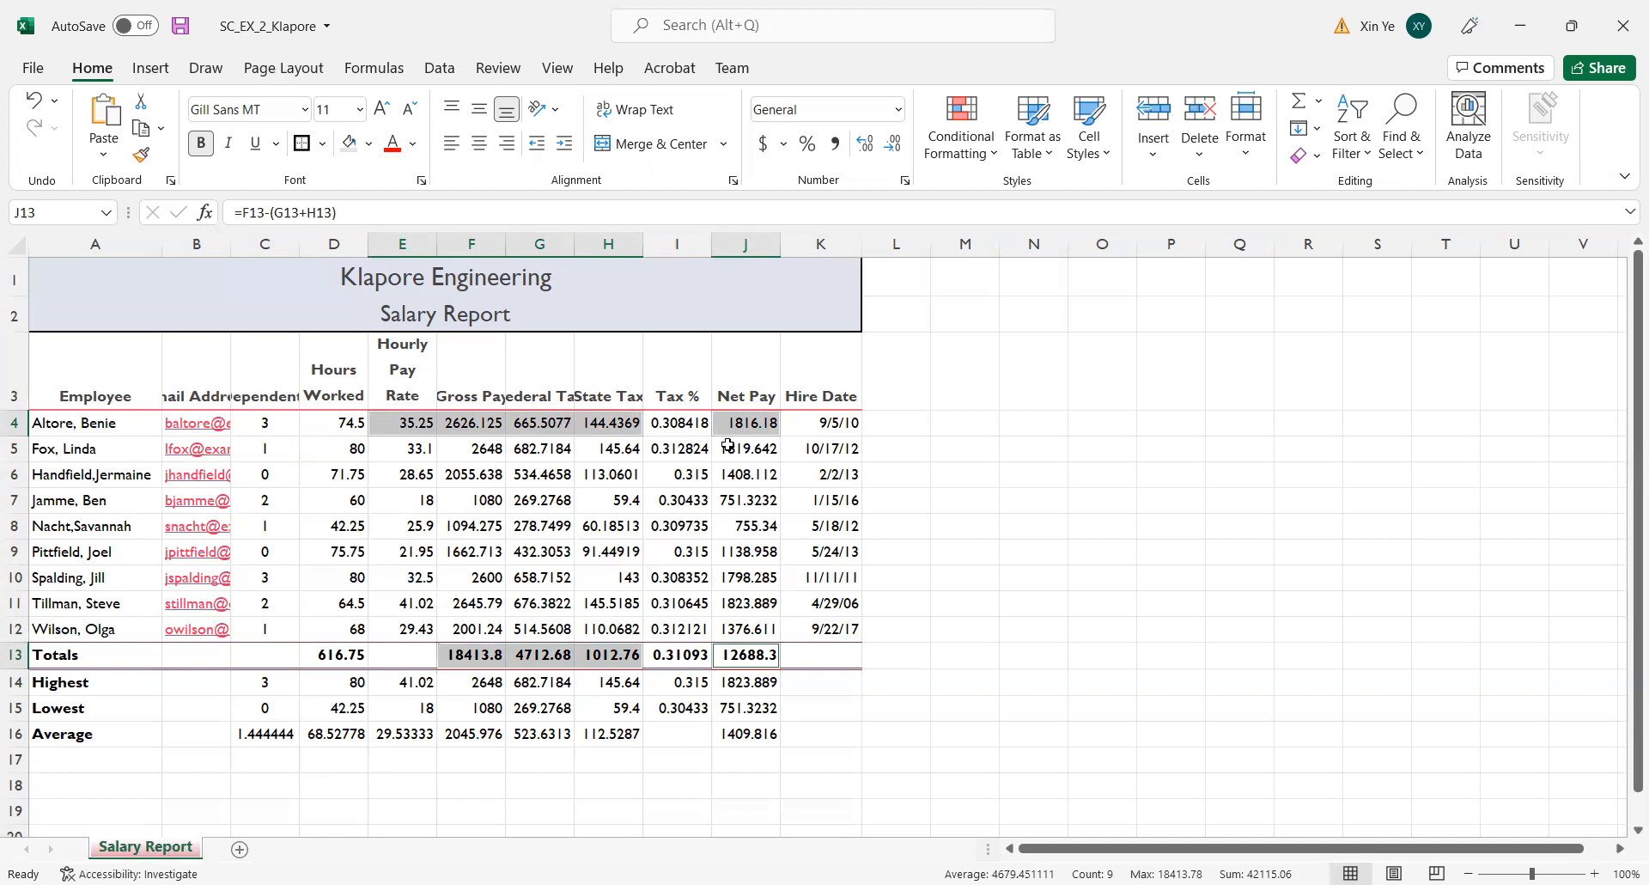
click(905, 181)
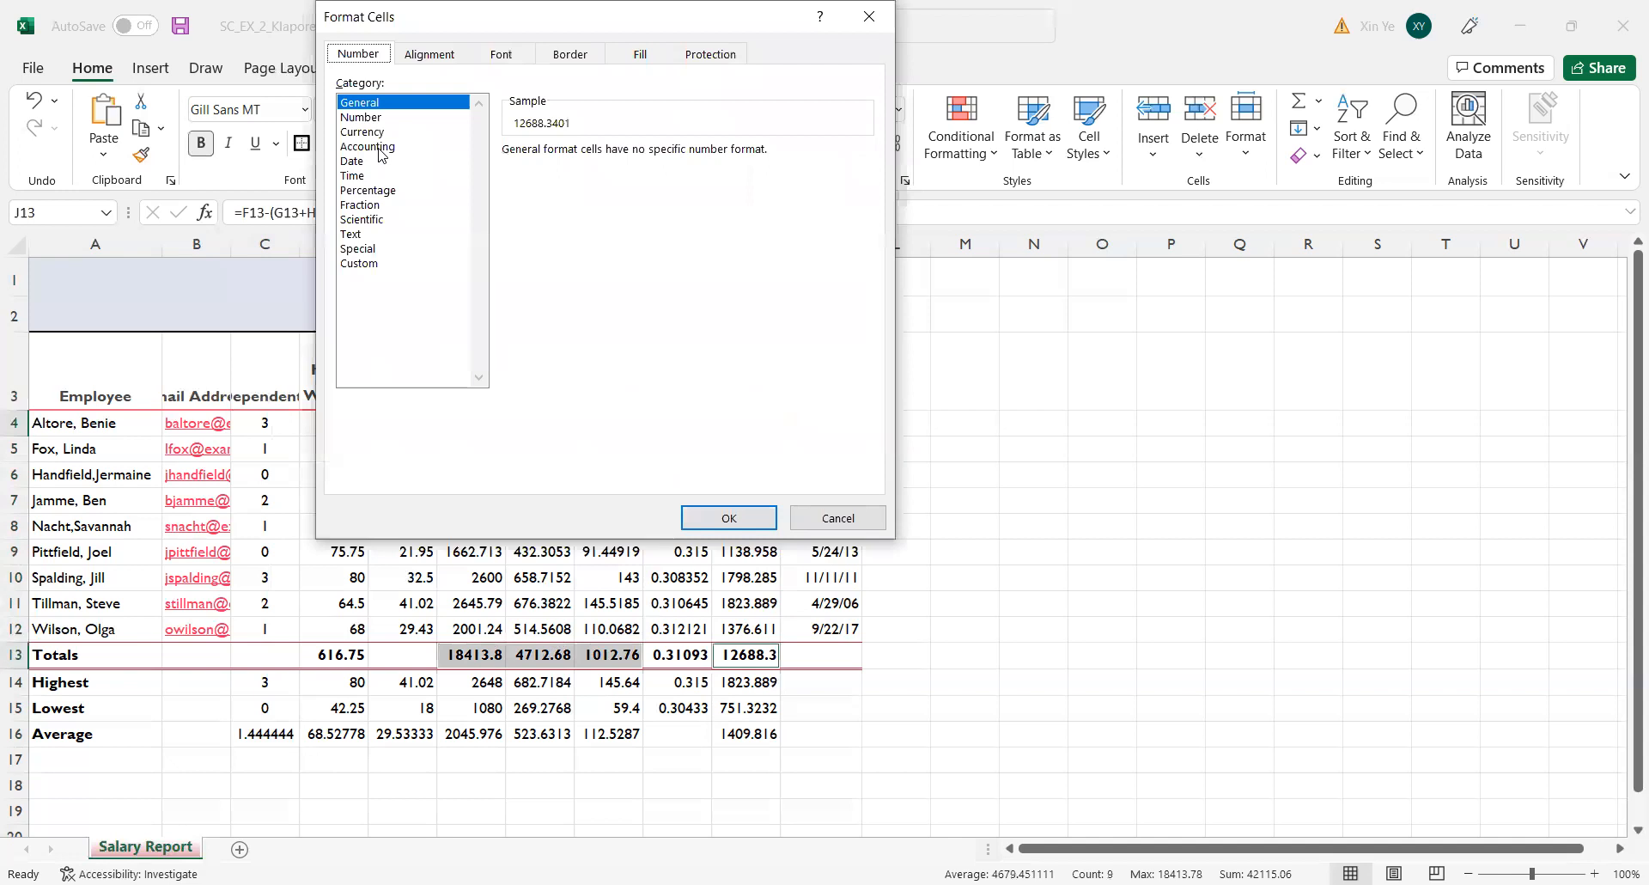
click(381, 148)
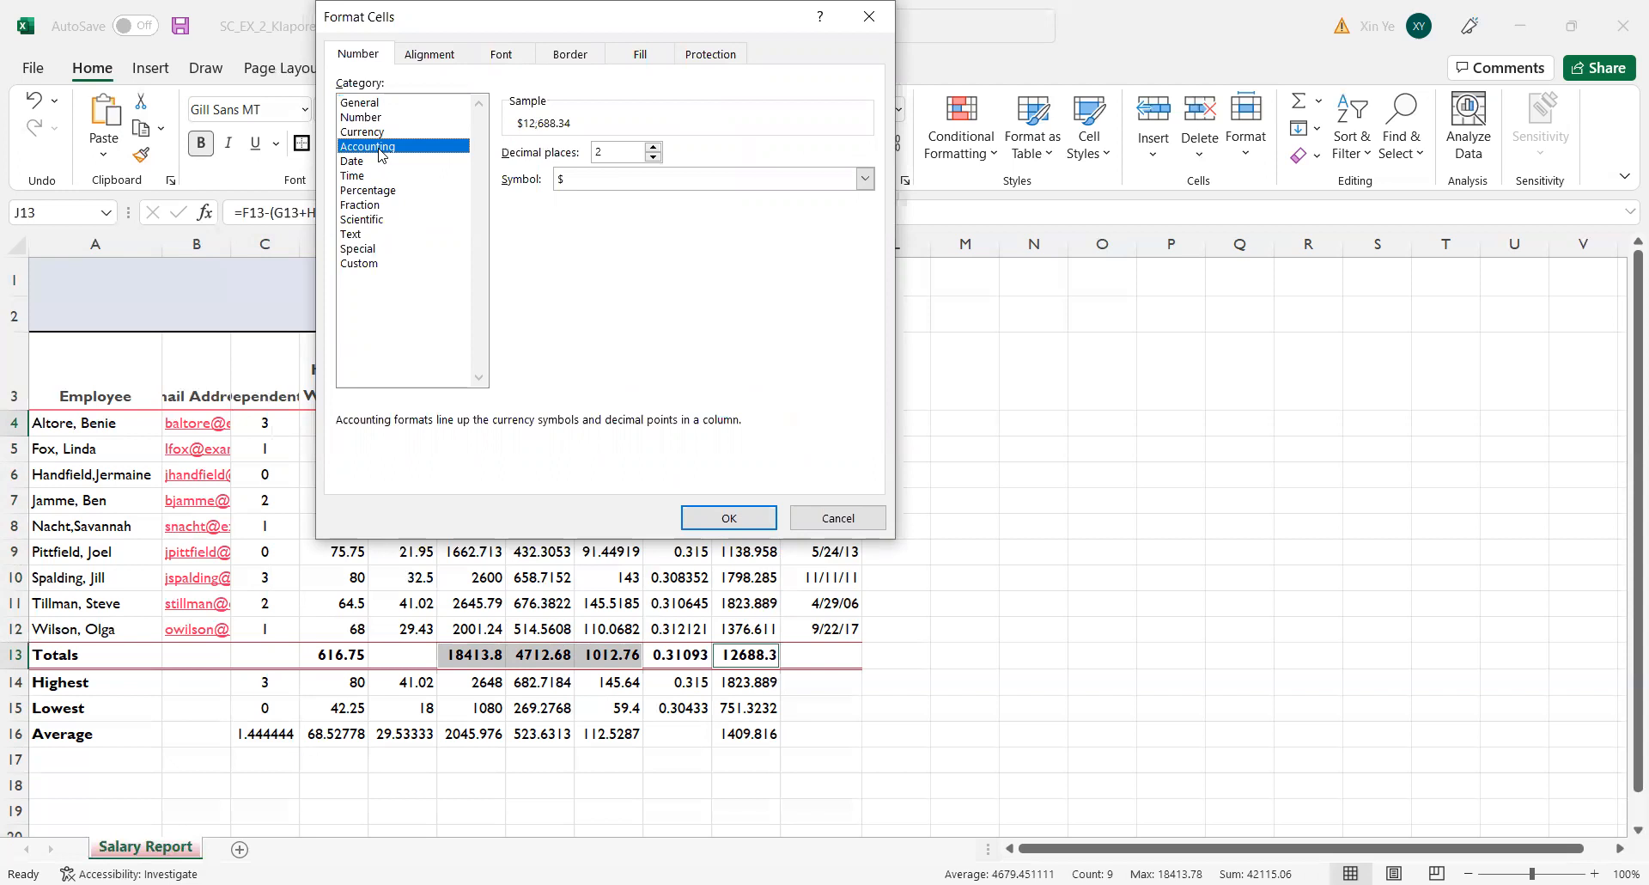
key(Return)
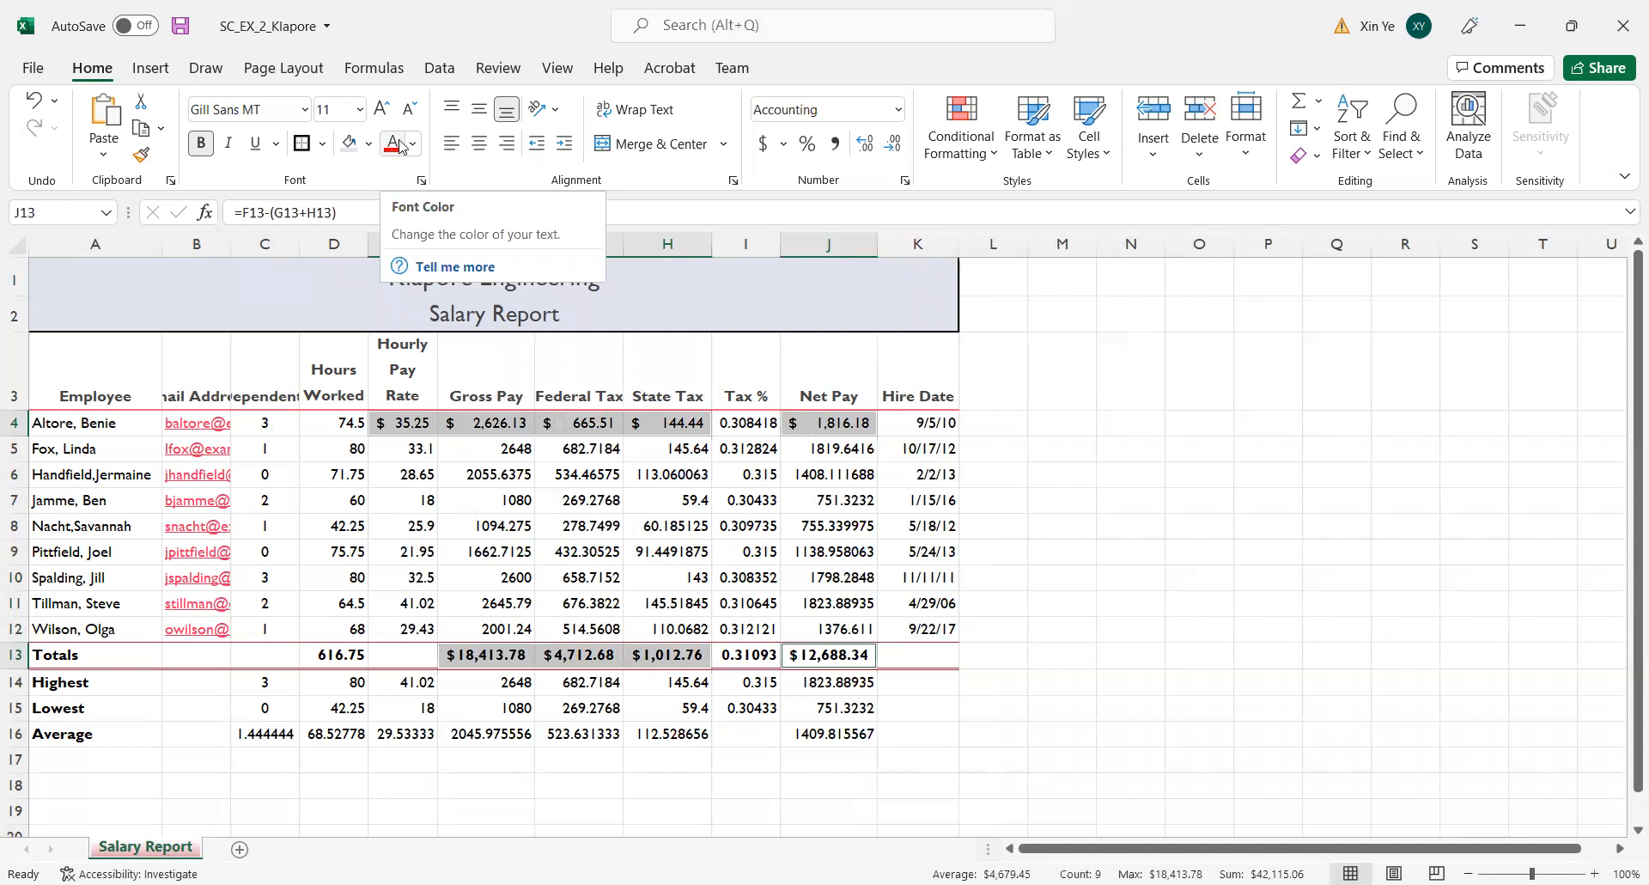
click(906, 182)
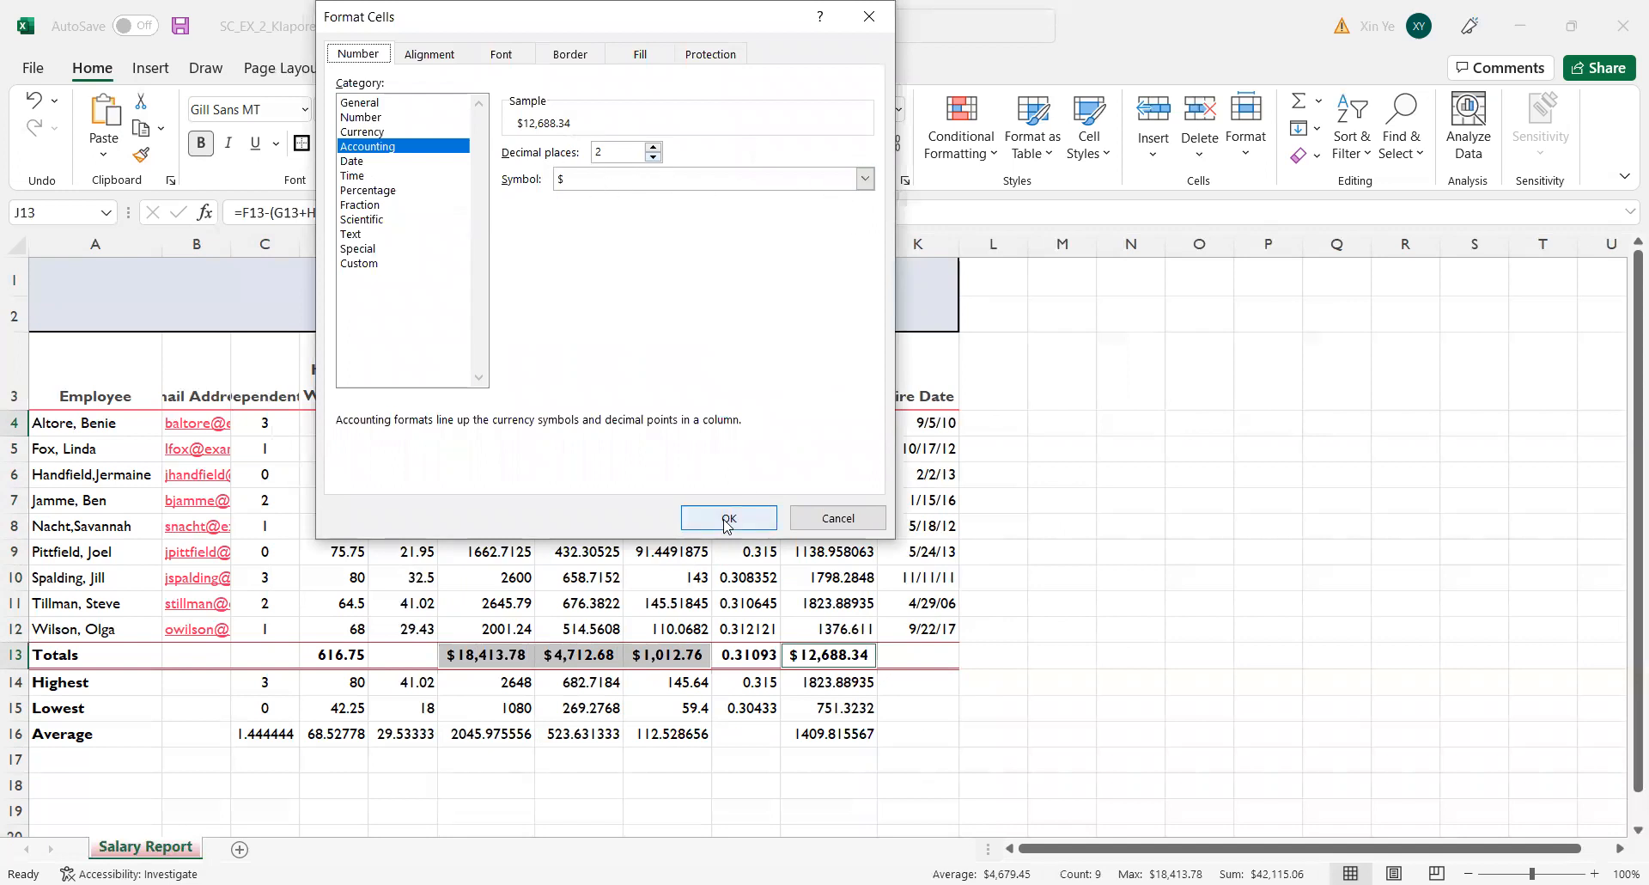
click(873, 21)
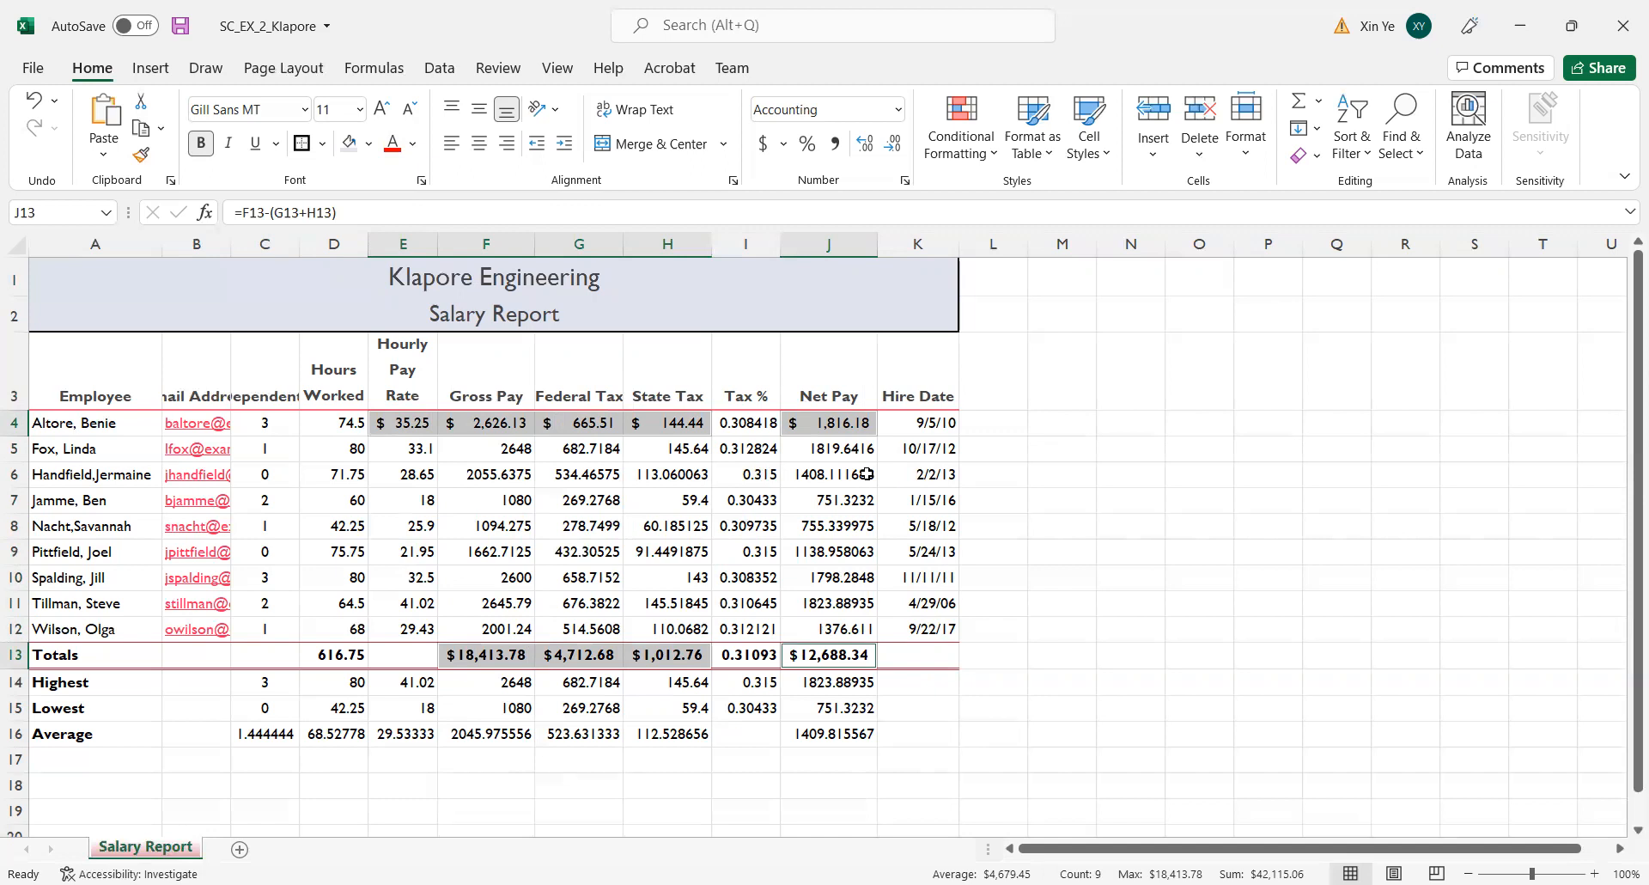
click(1147, 493)
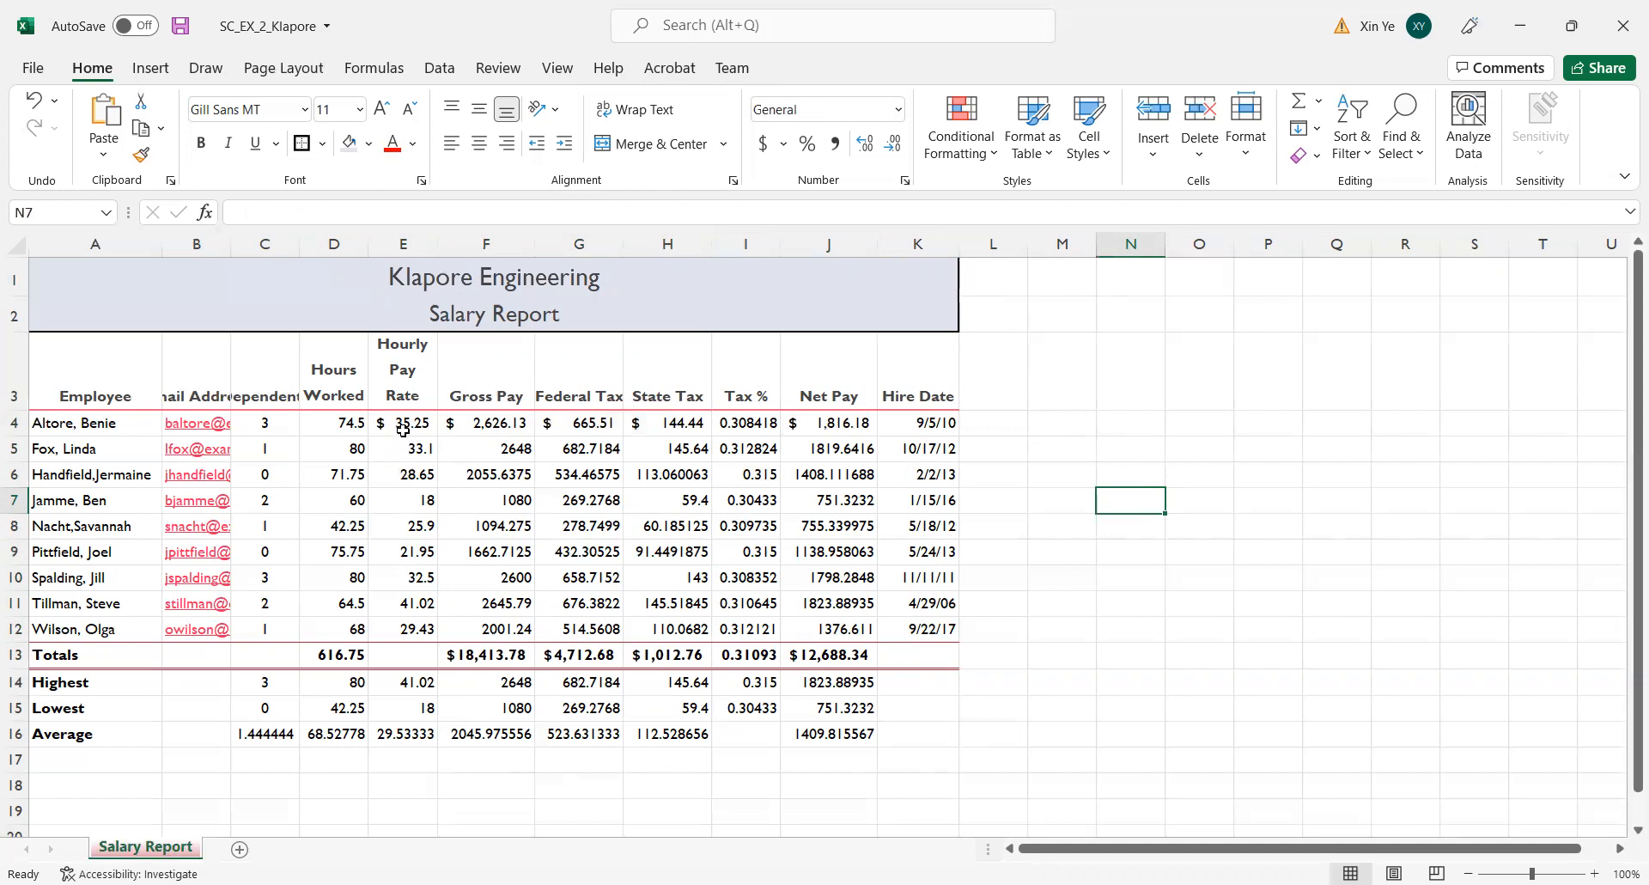
Apply the comma style to the employee figures in D5:H12 and J5:J12.
drag(326, 443, 659, 611)
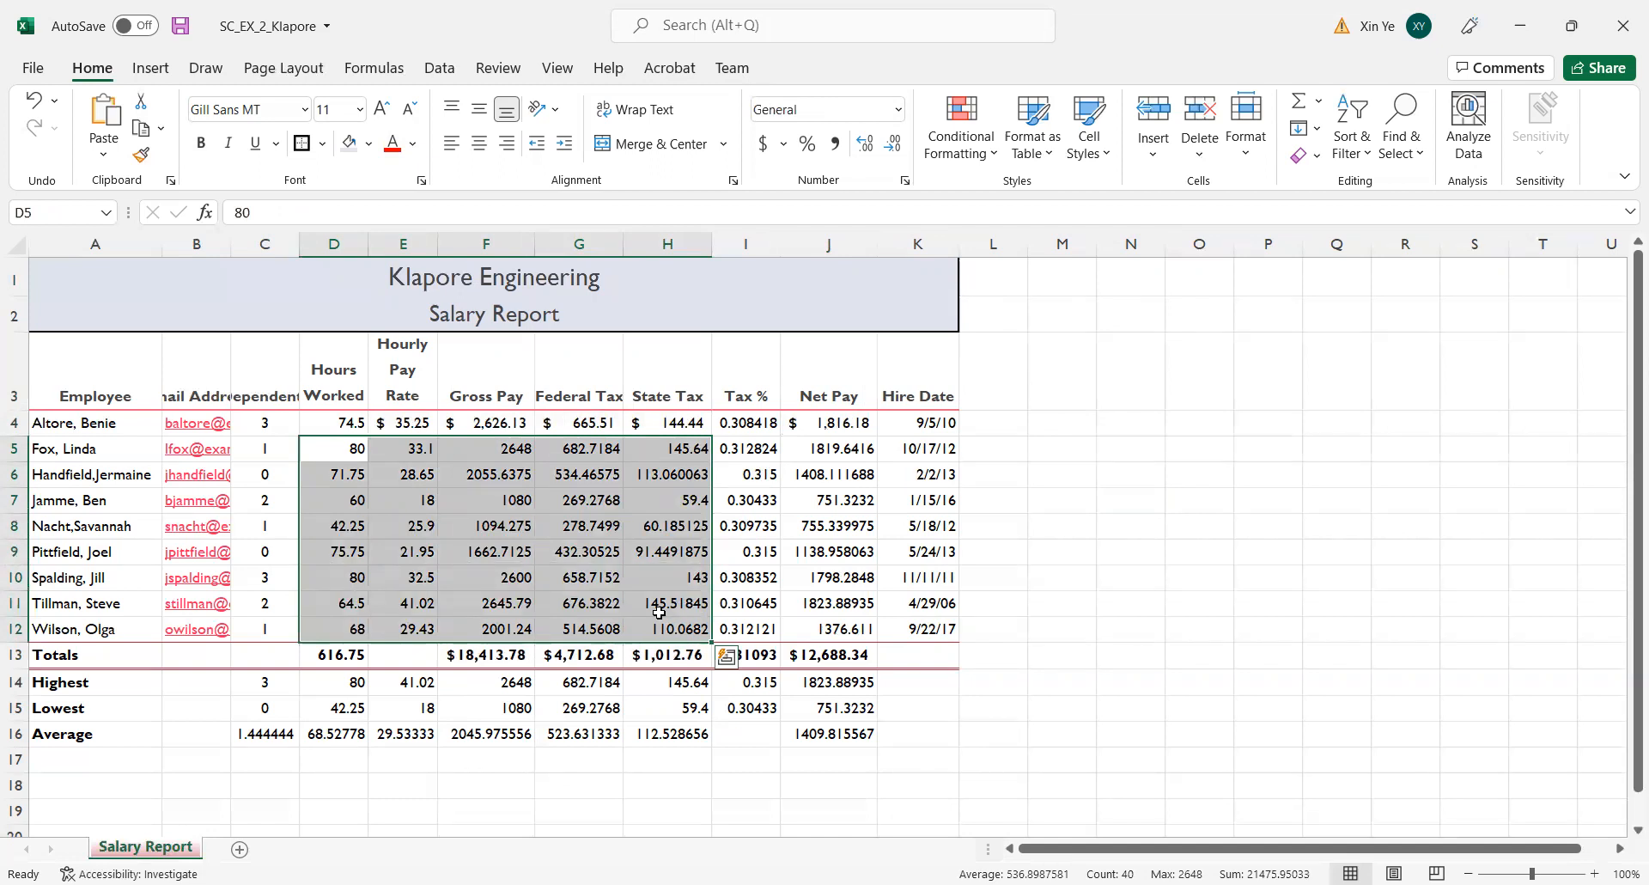
drag(827, 444, 827, 632)
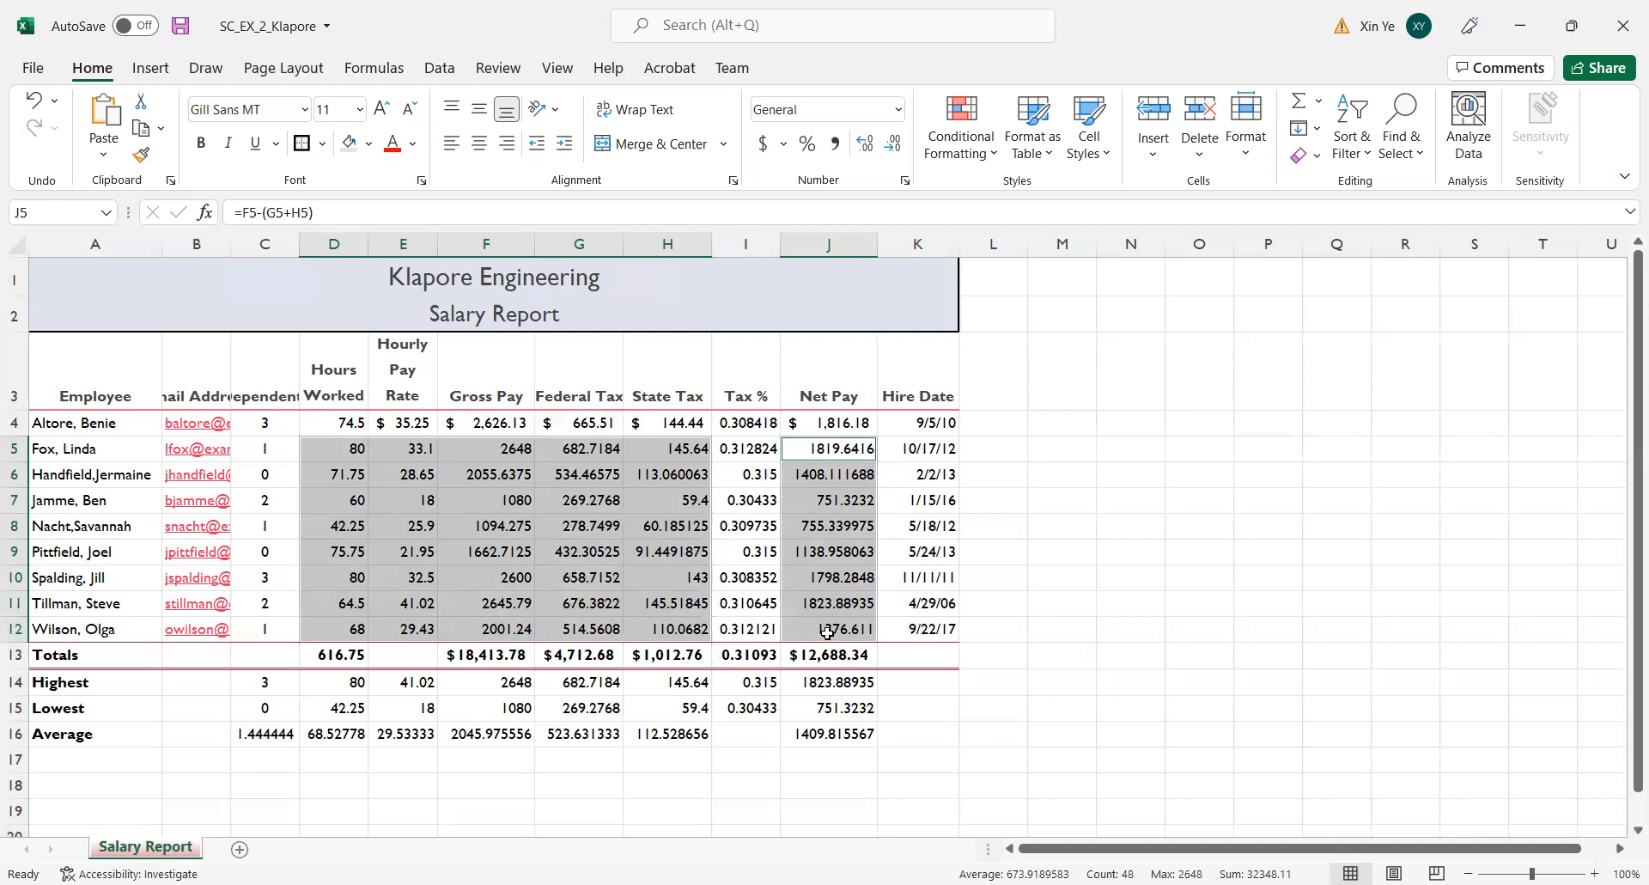
click(841, 148)
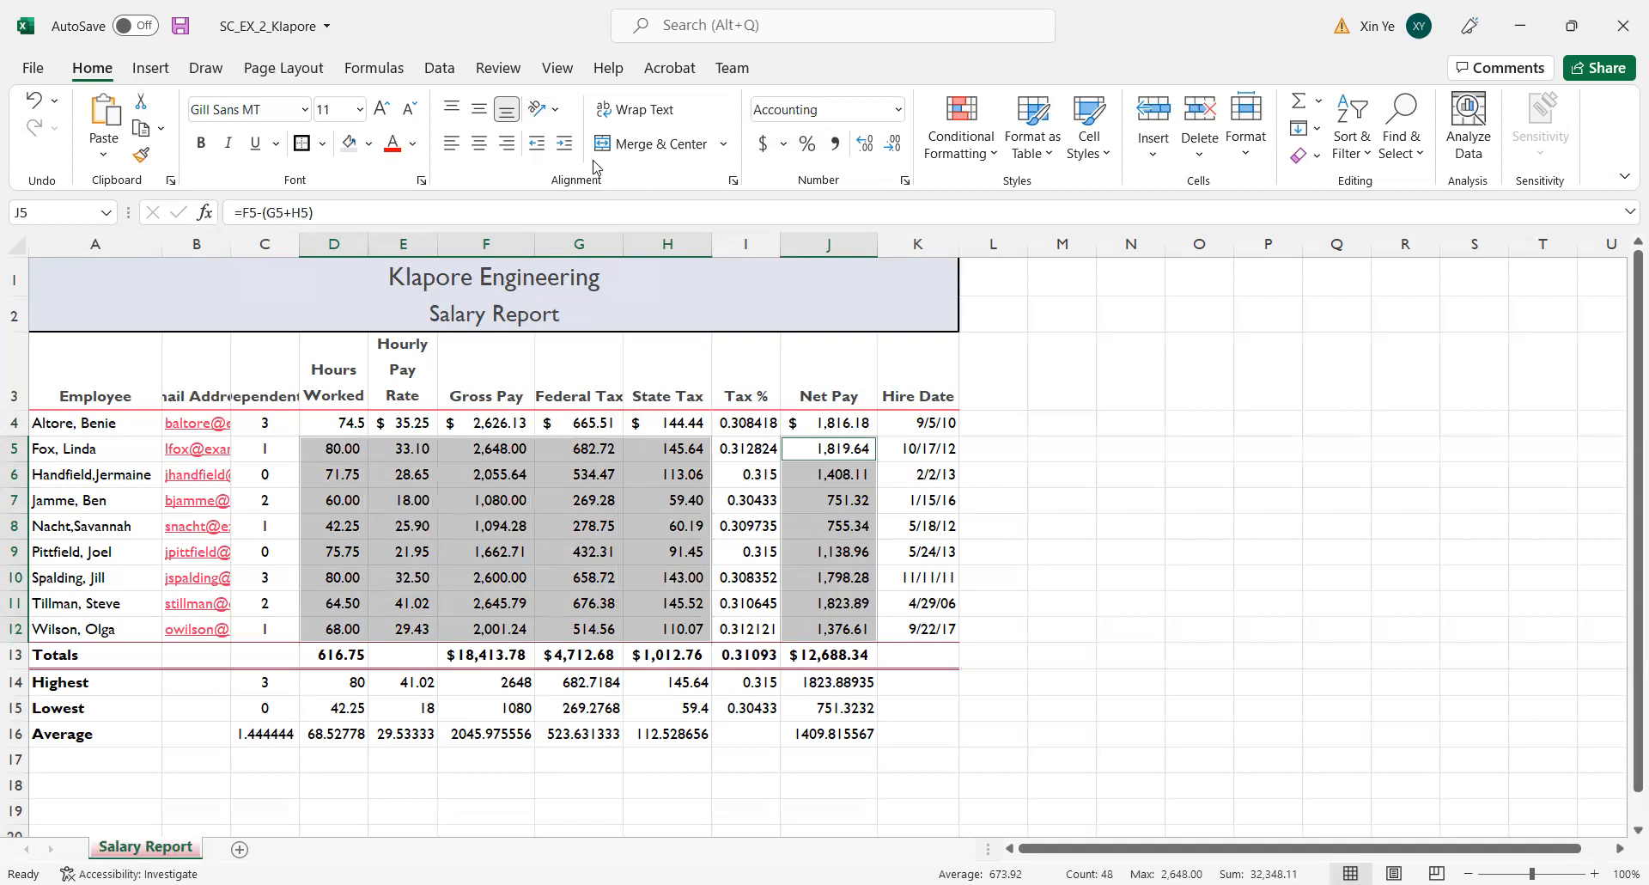
click(1336, 605)
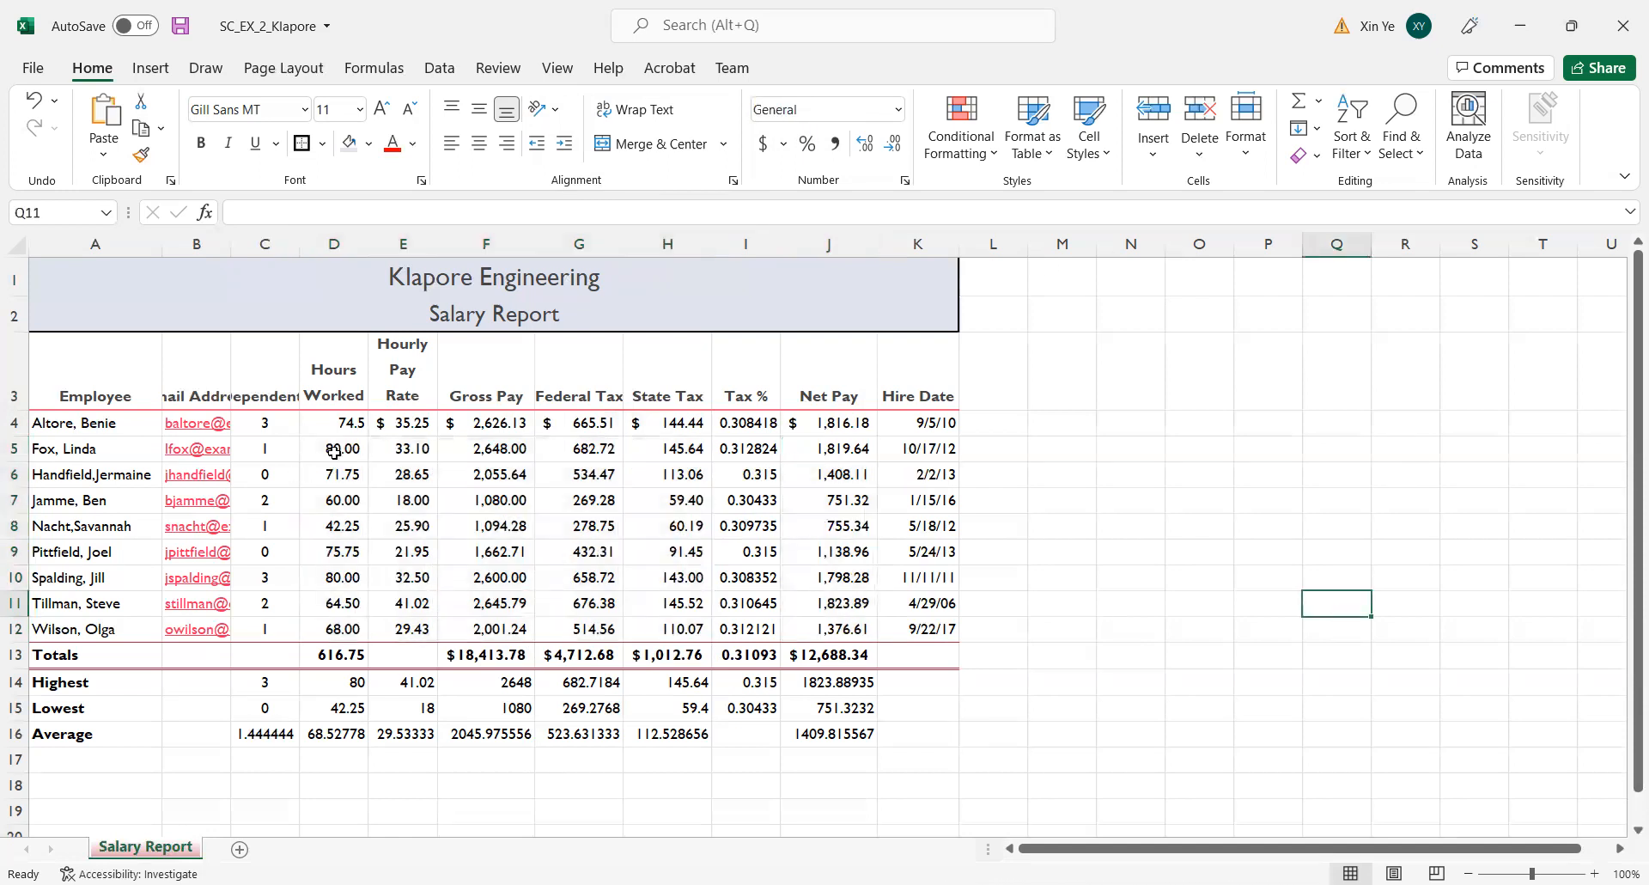
Apply the comma style to the whole Hours Worked column, D4:D16.
drag(345, 418, 340, 730)
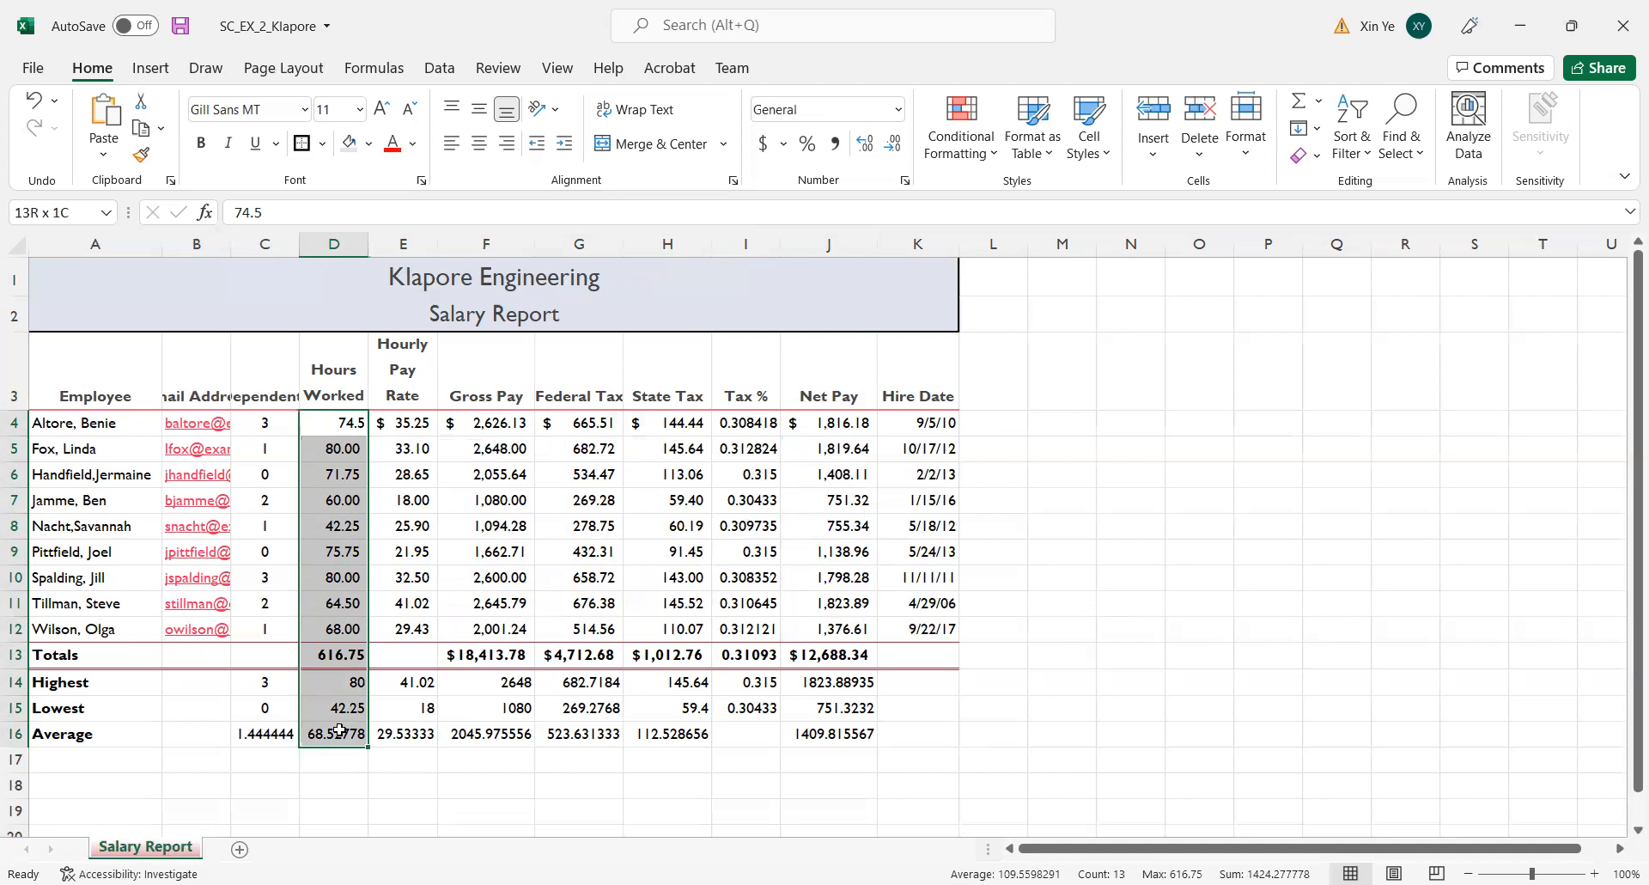
click(836, 143)
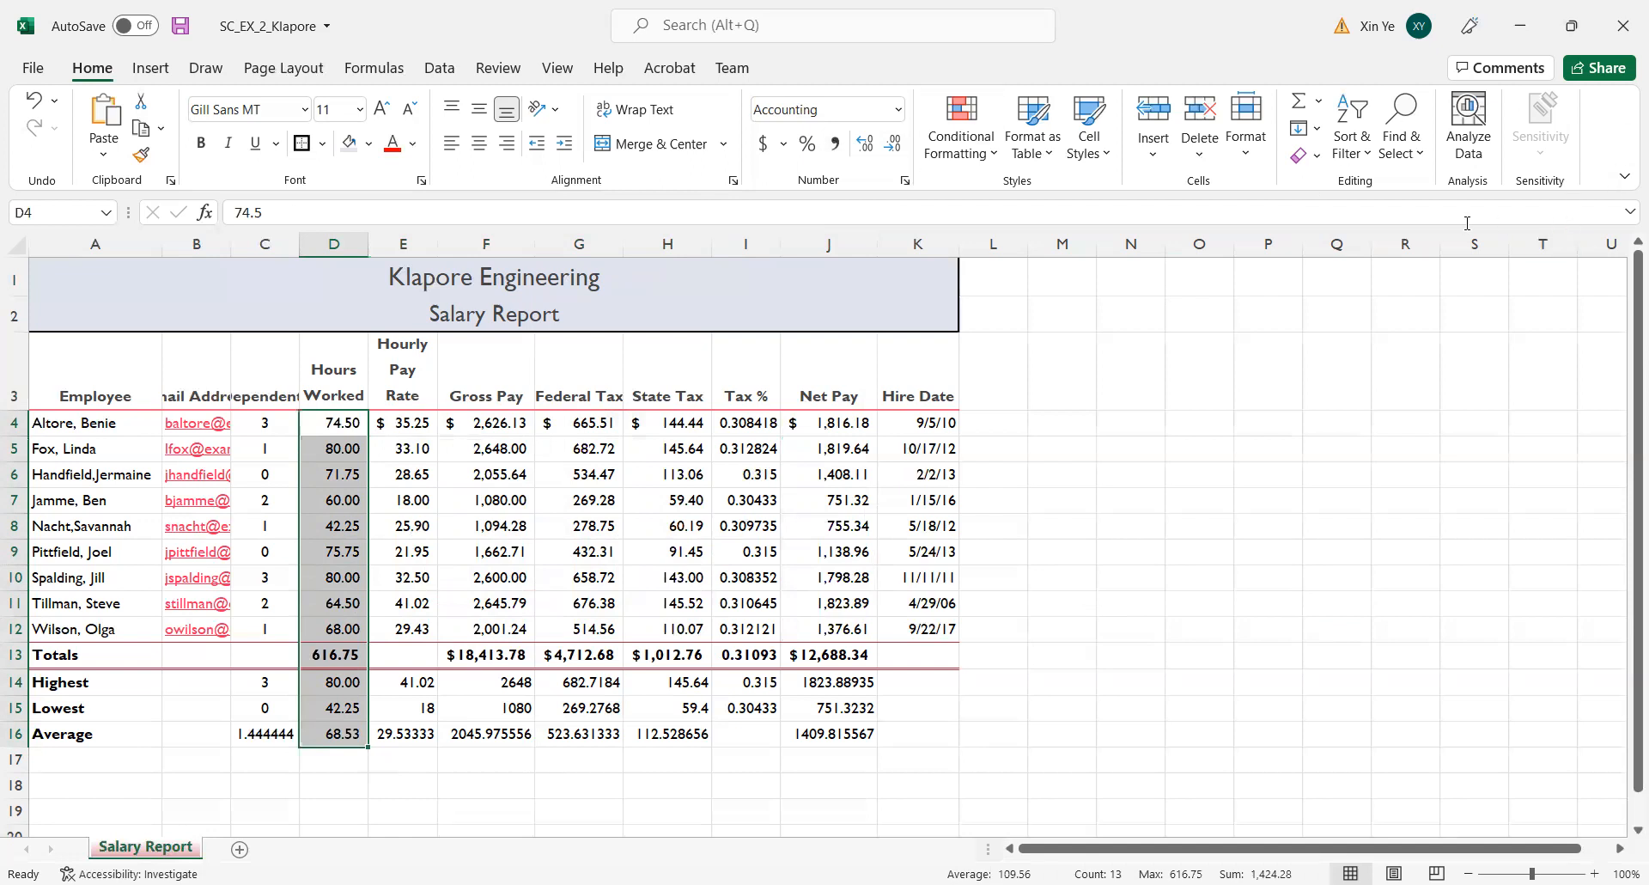
click(1316, 494)
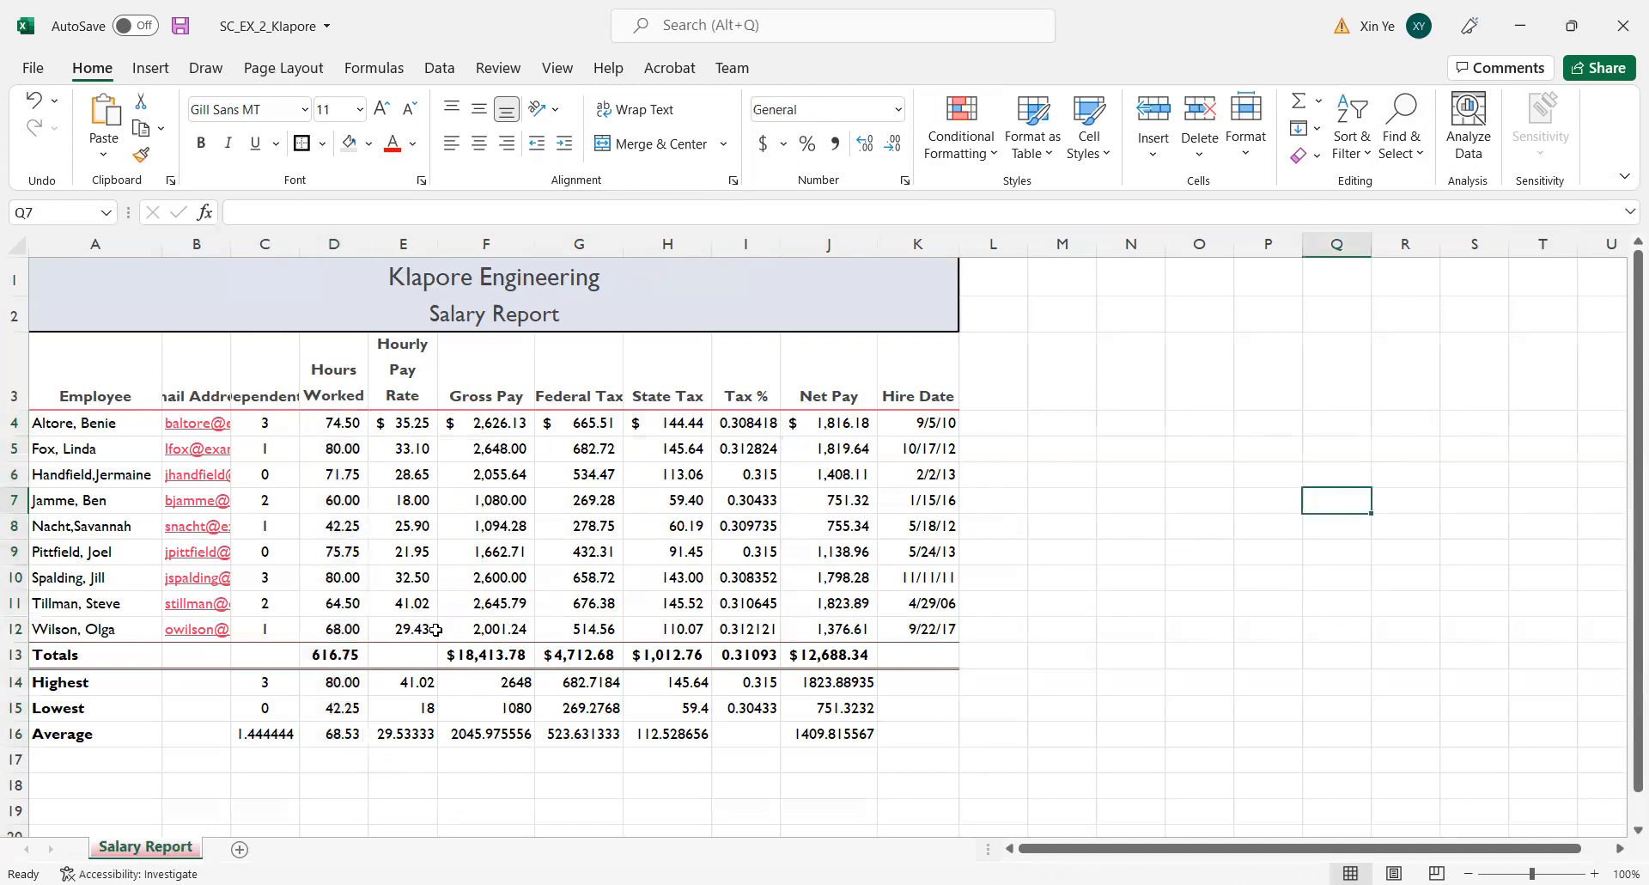
Format E14:H16 as Currency with two decimals, the $ symbol and negative numbers shown as black ($1,234.10).
drag(380, 686, 657, 725)
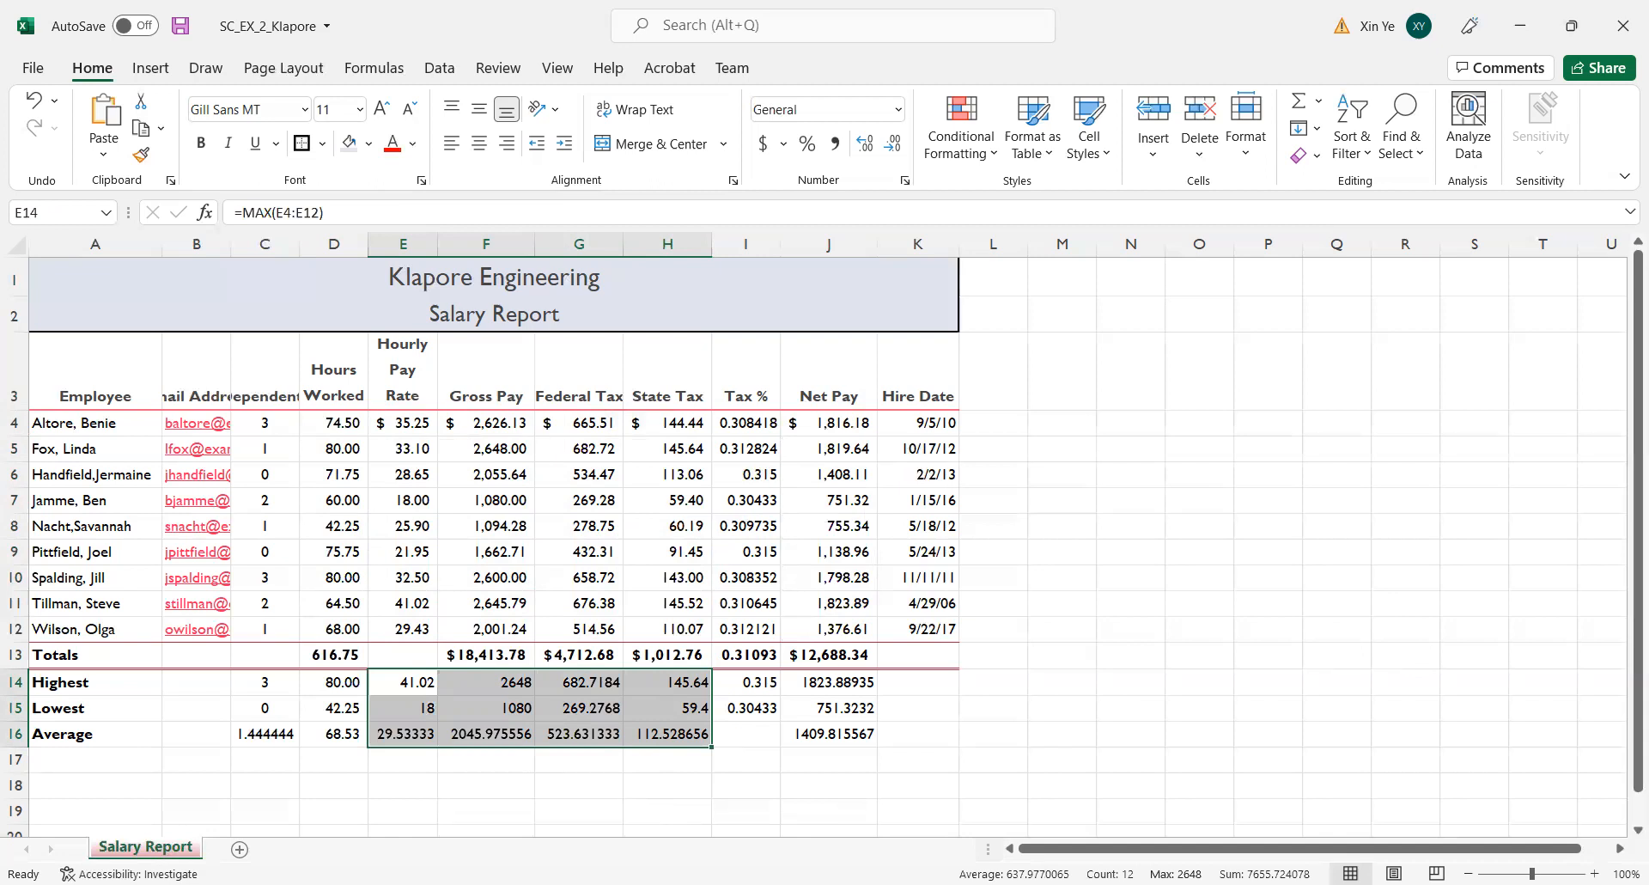
click(906, 182)
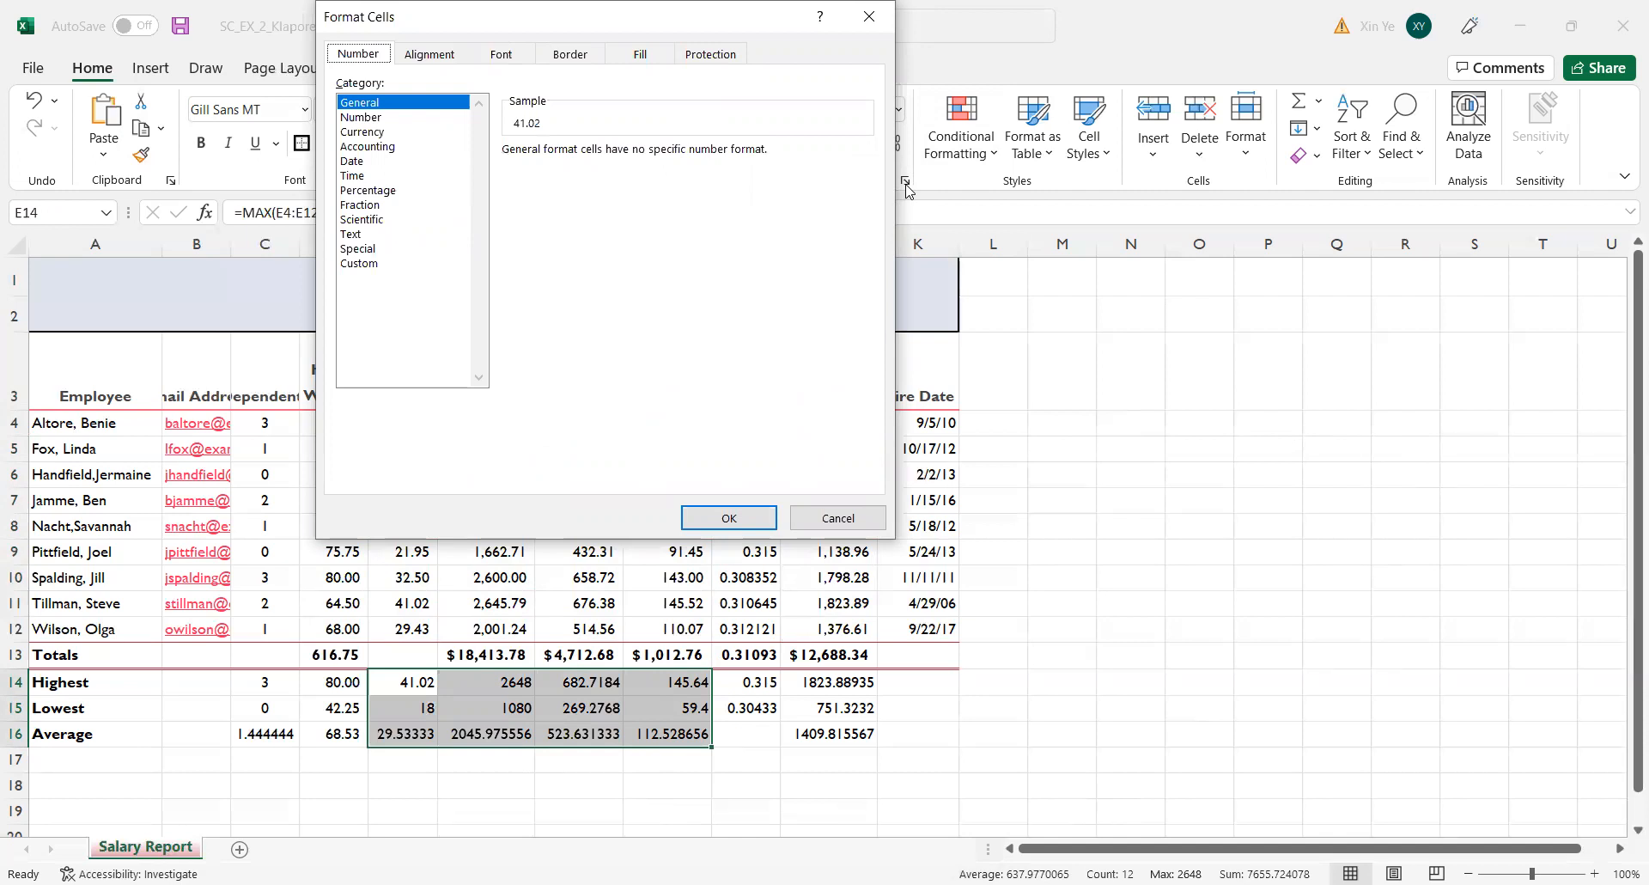
click(354, 147)
click(361, 131)
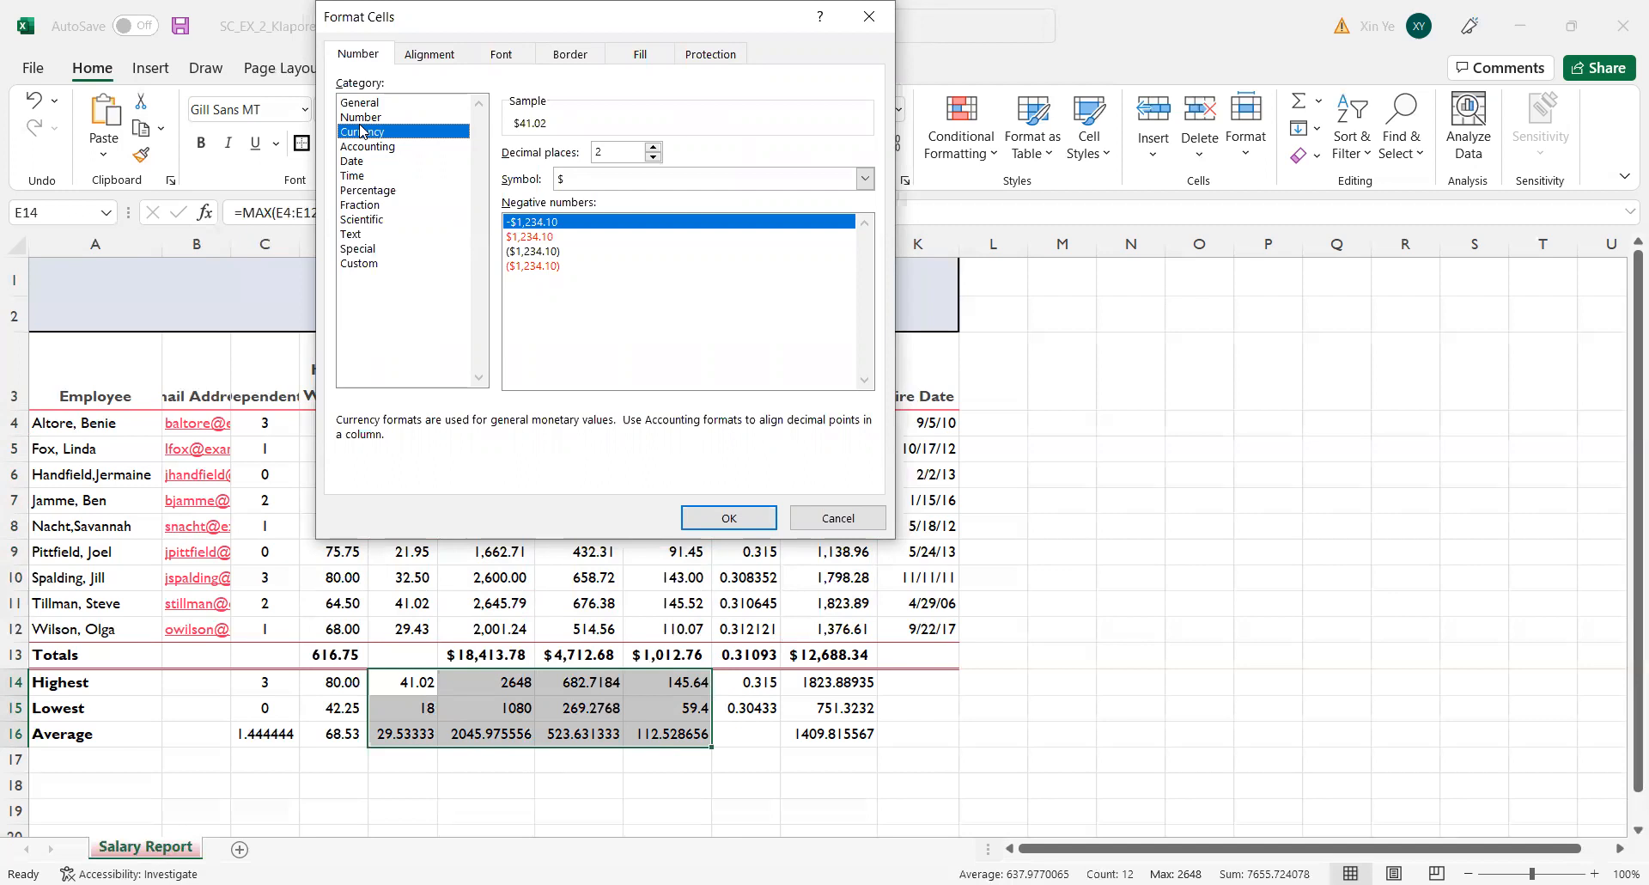
click(558, 267)
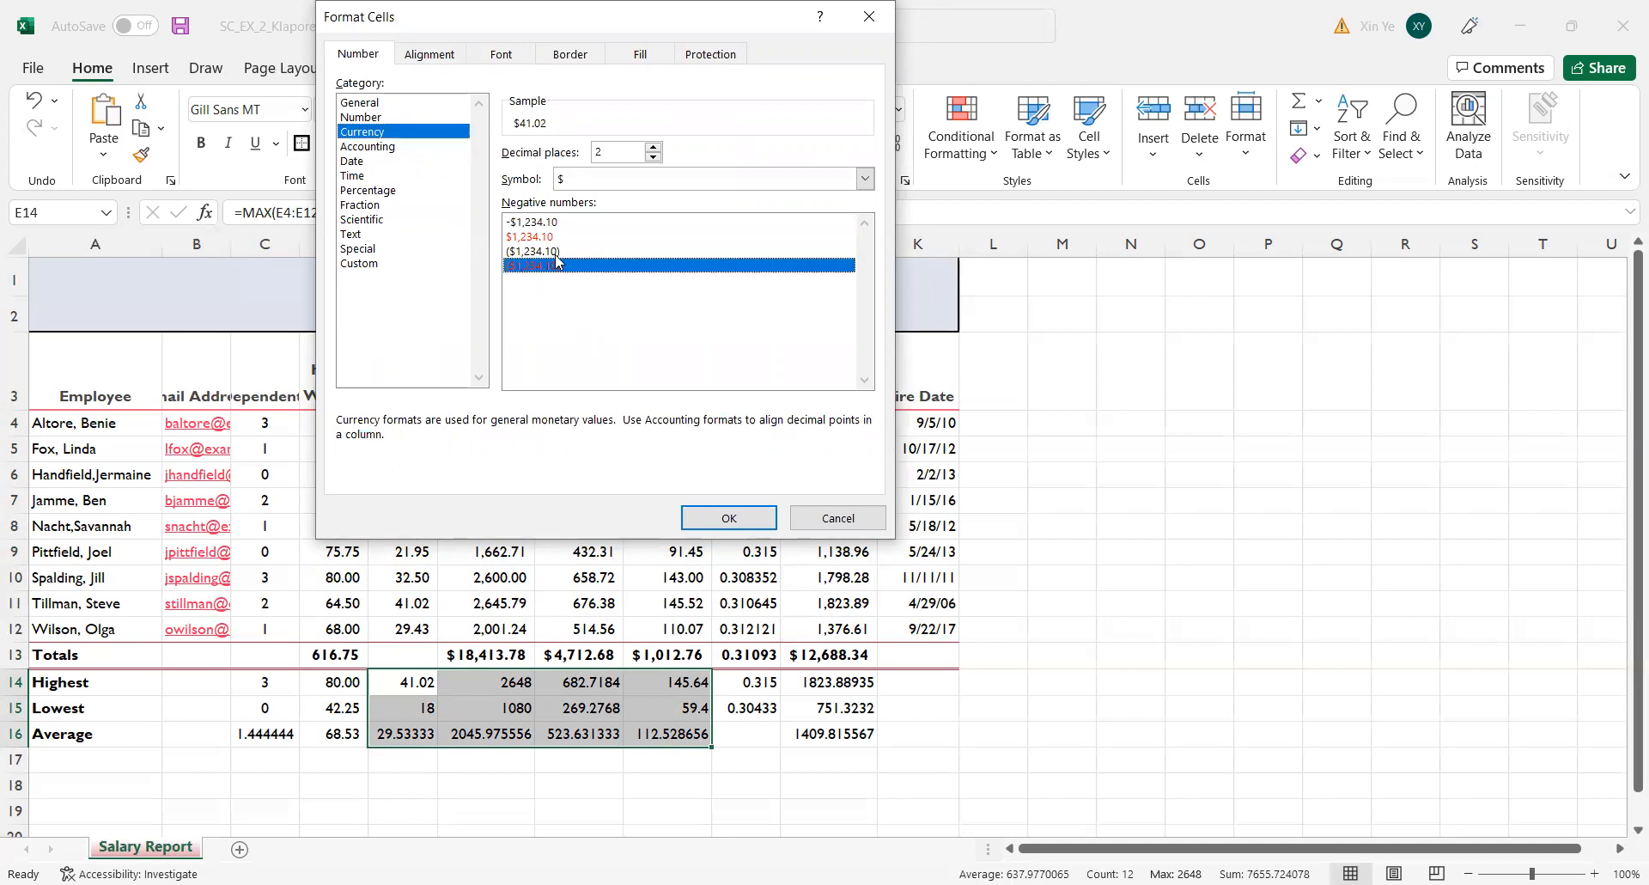
click(555, 255)
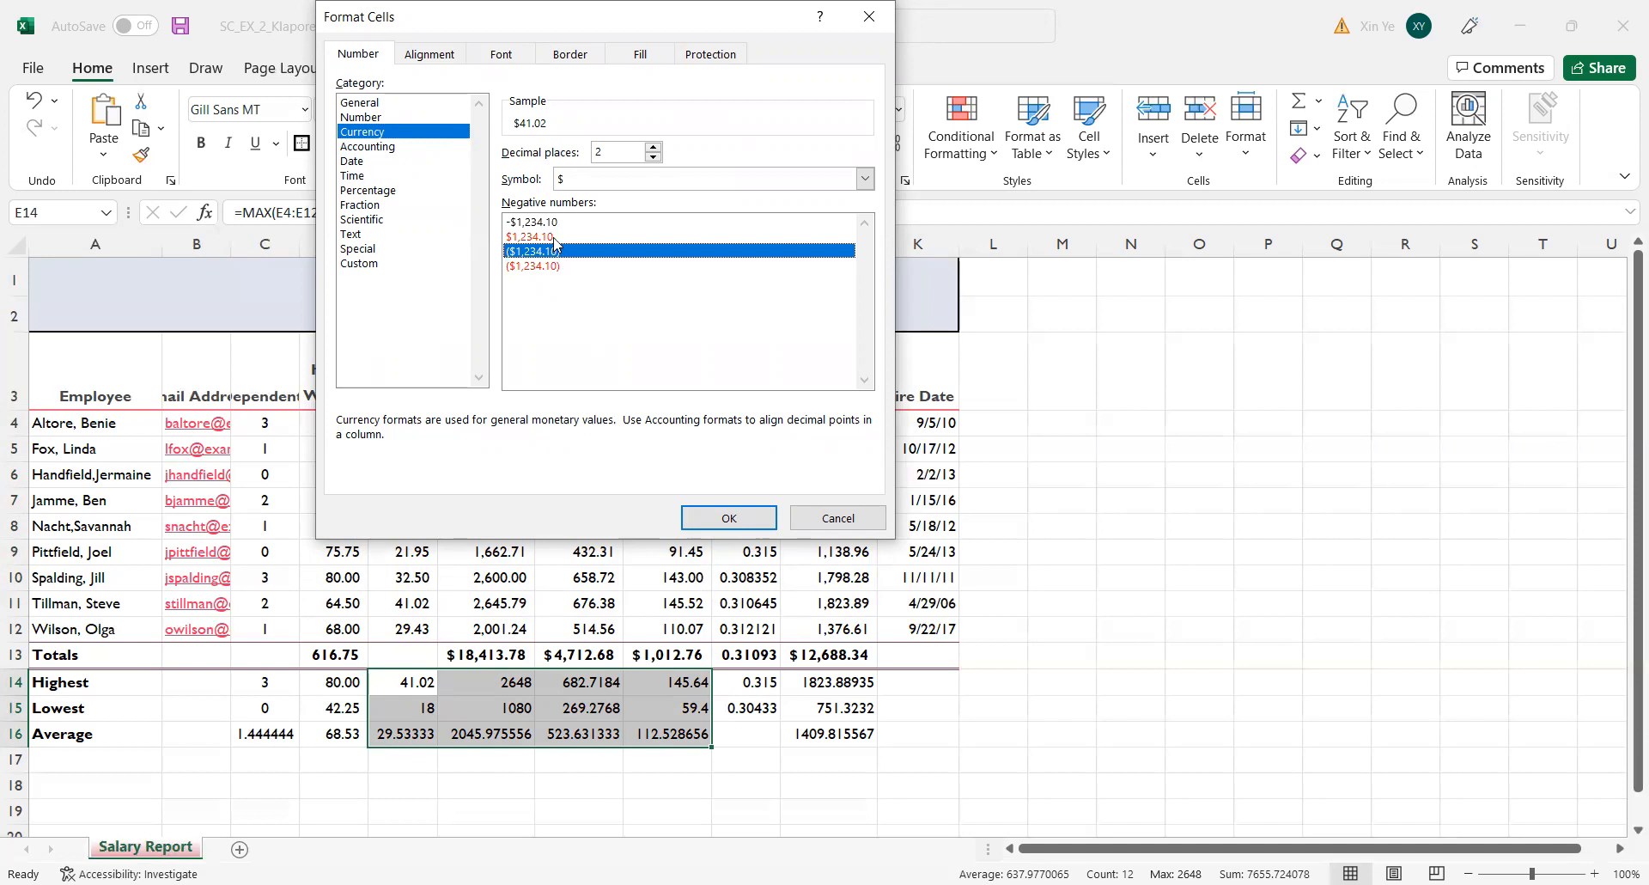
click(712, 513)
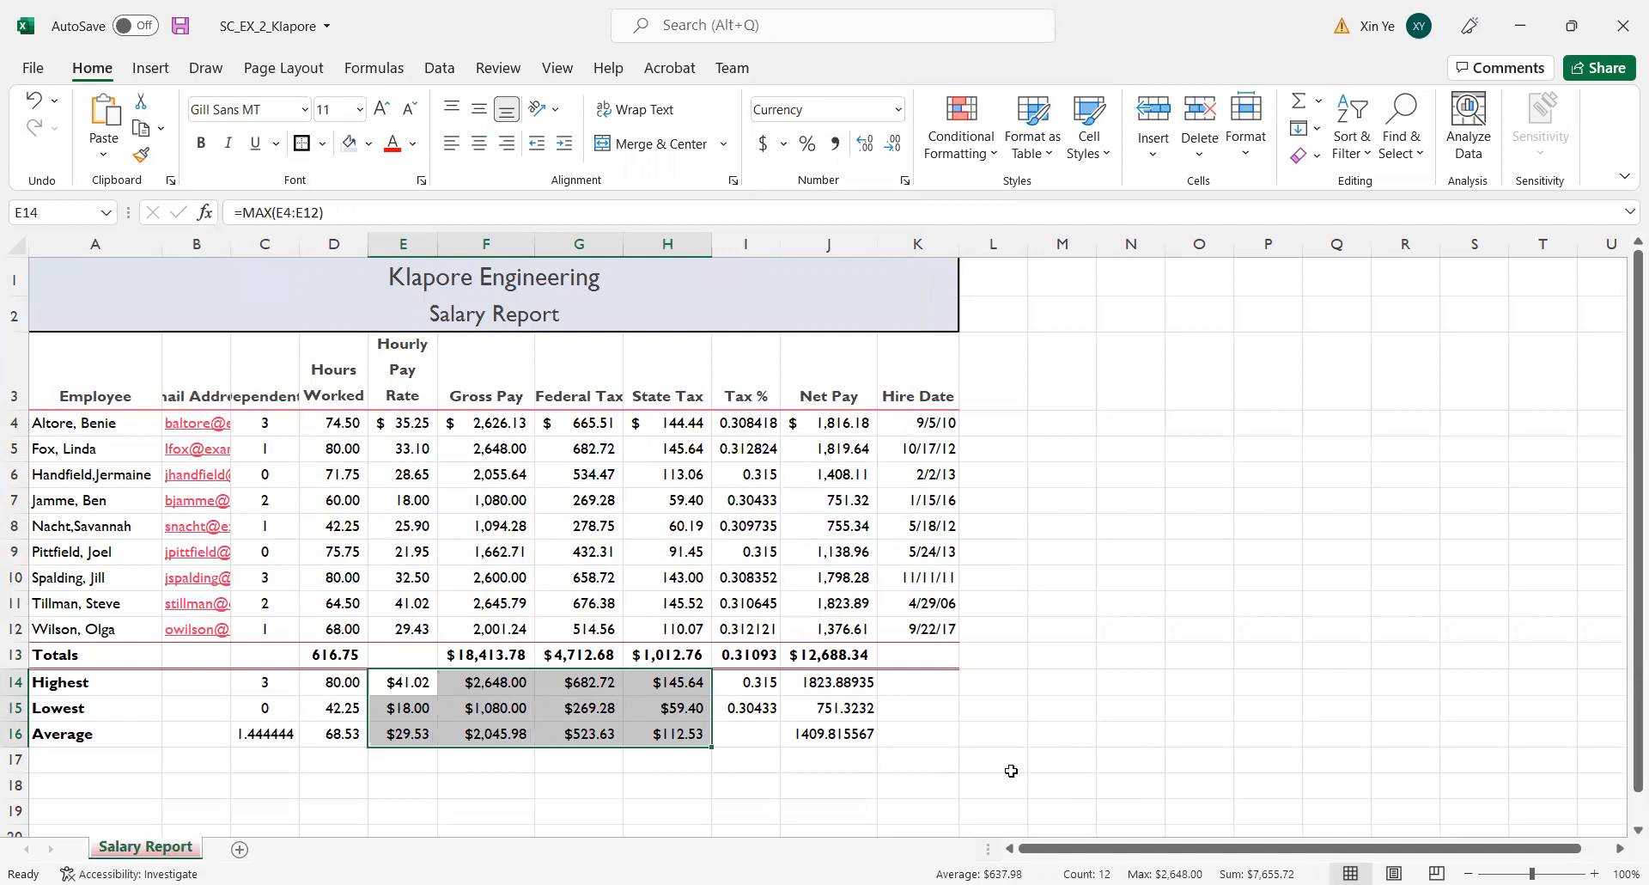
Format J14:J16 as Currency with two decimals, the $ symbol and negative numbers shown as black ($1,234.10).
drag(844, 682, 837, 737)
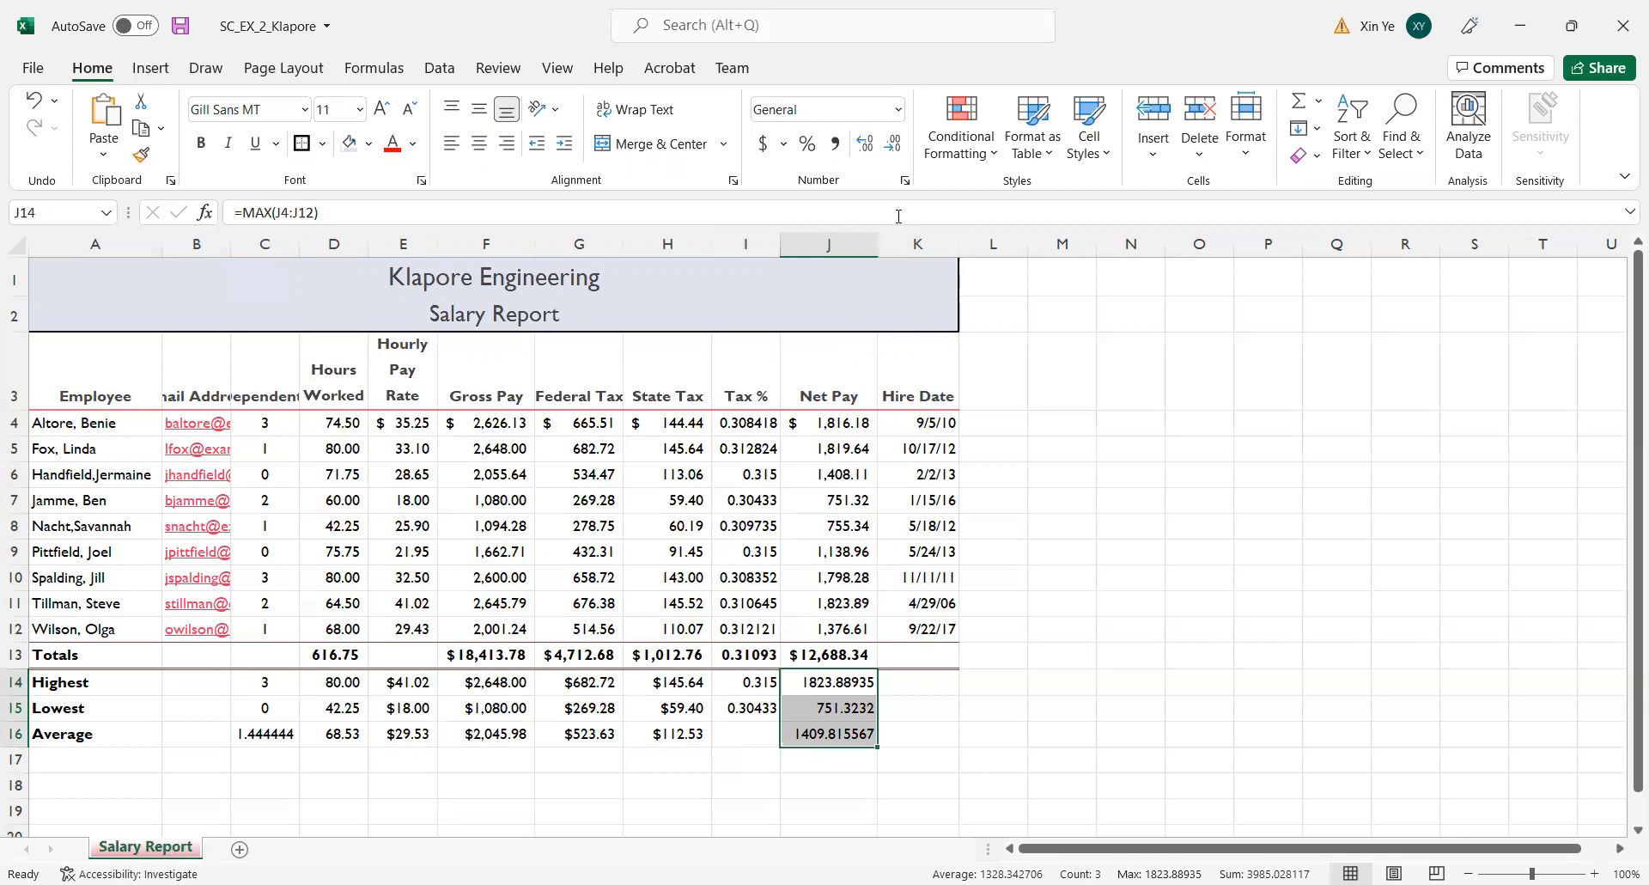
click(905, 181)
click(370, 146)
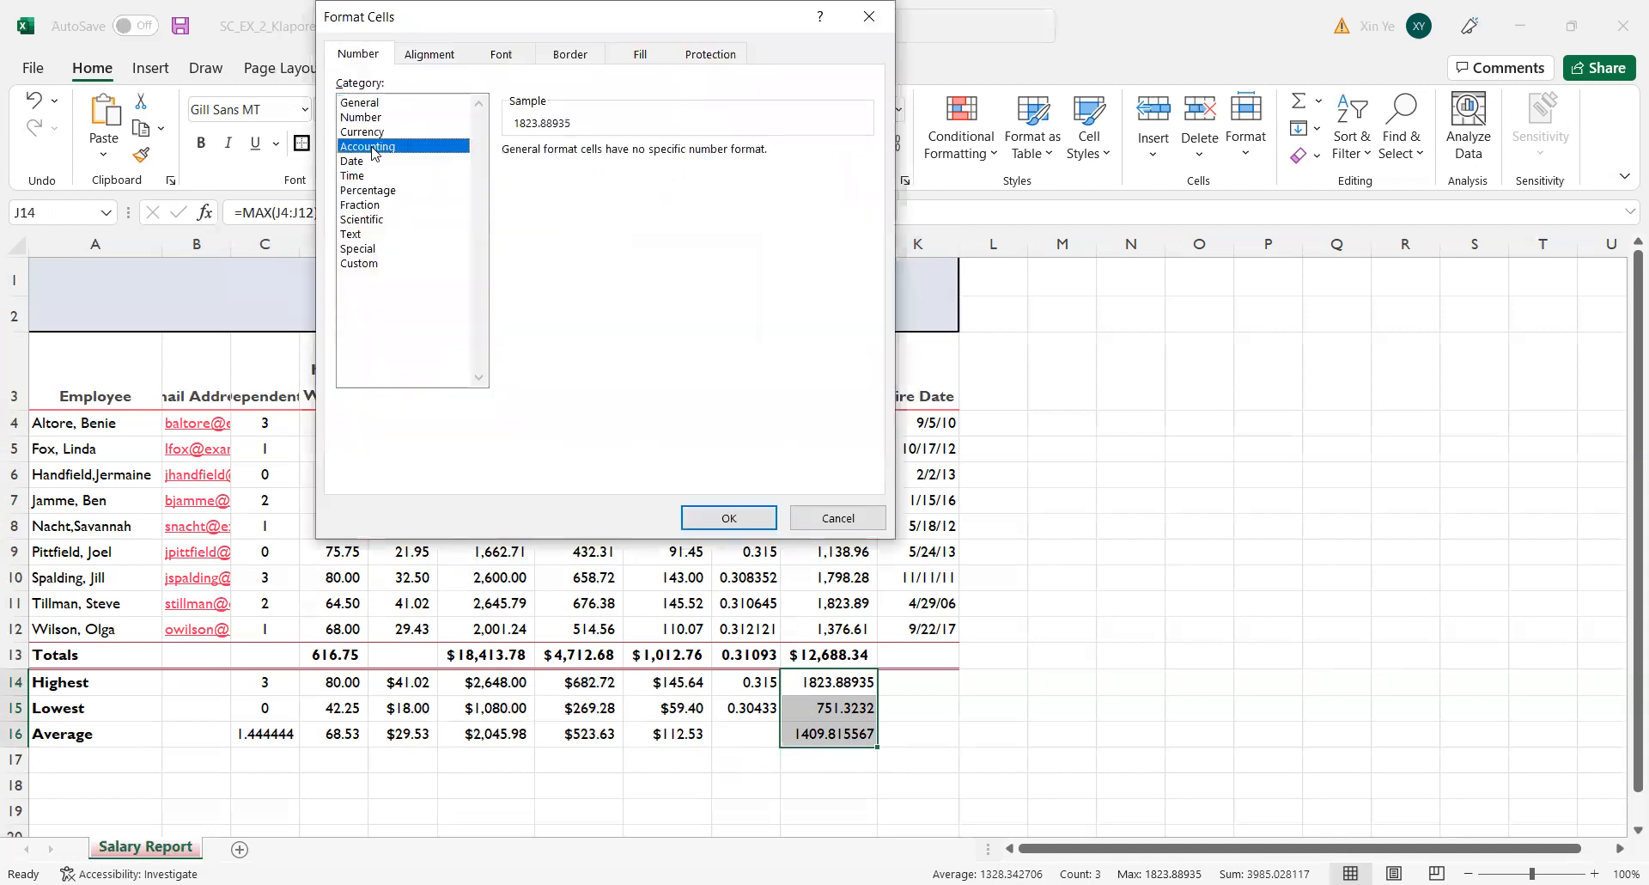
click(372, 134)
click(519, 252)
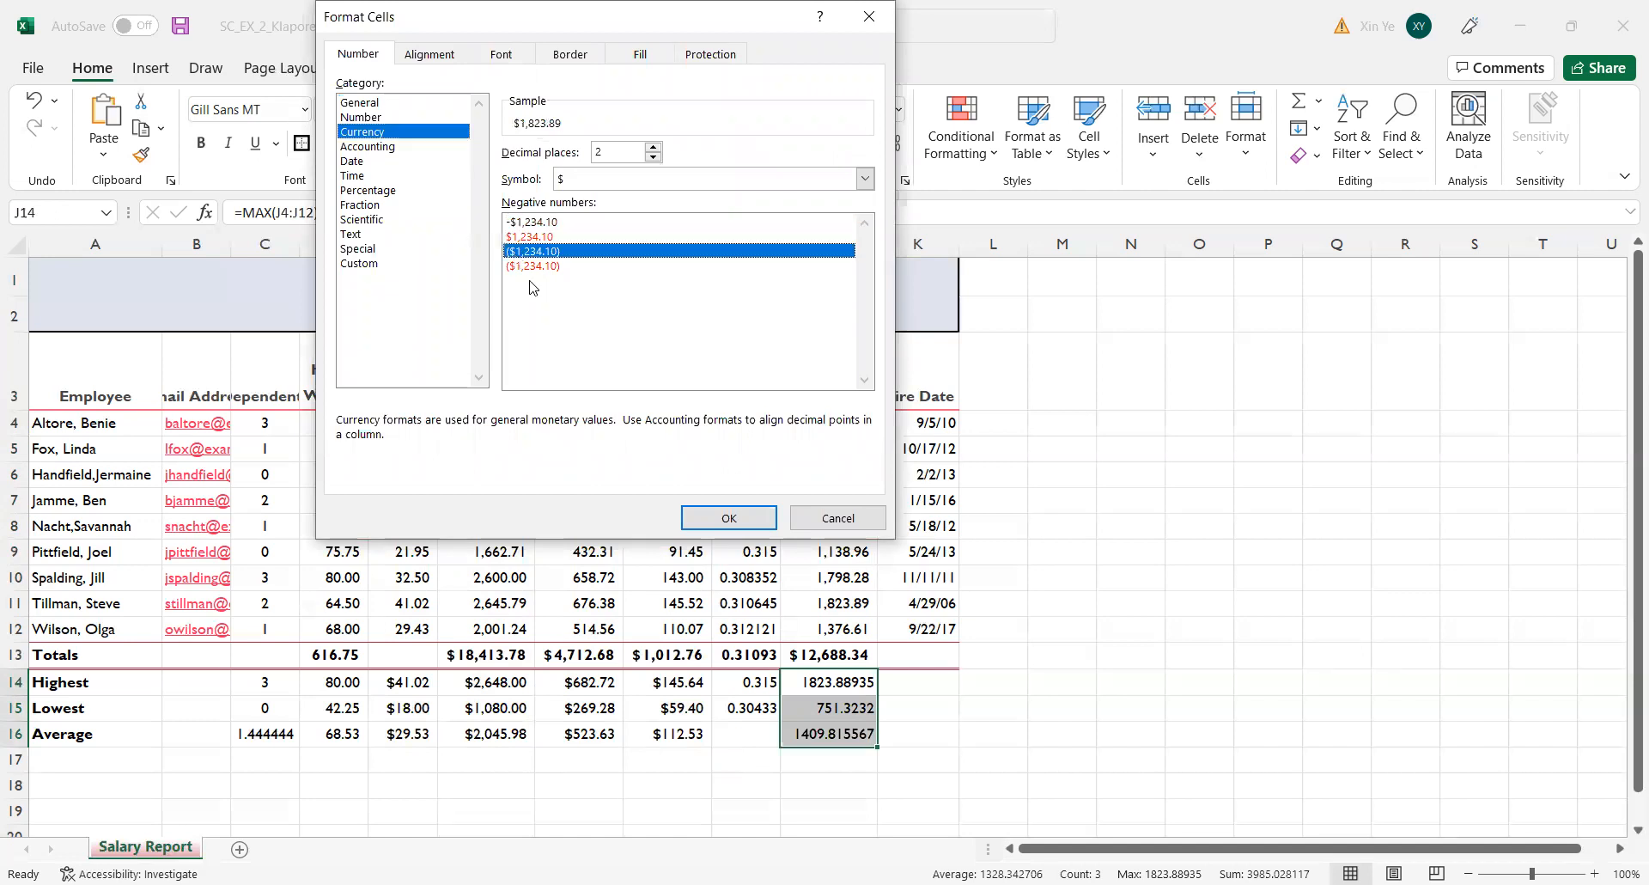
click(698, 517)
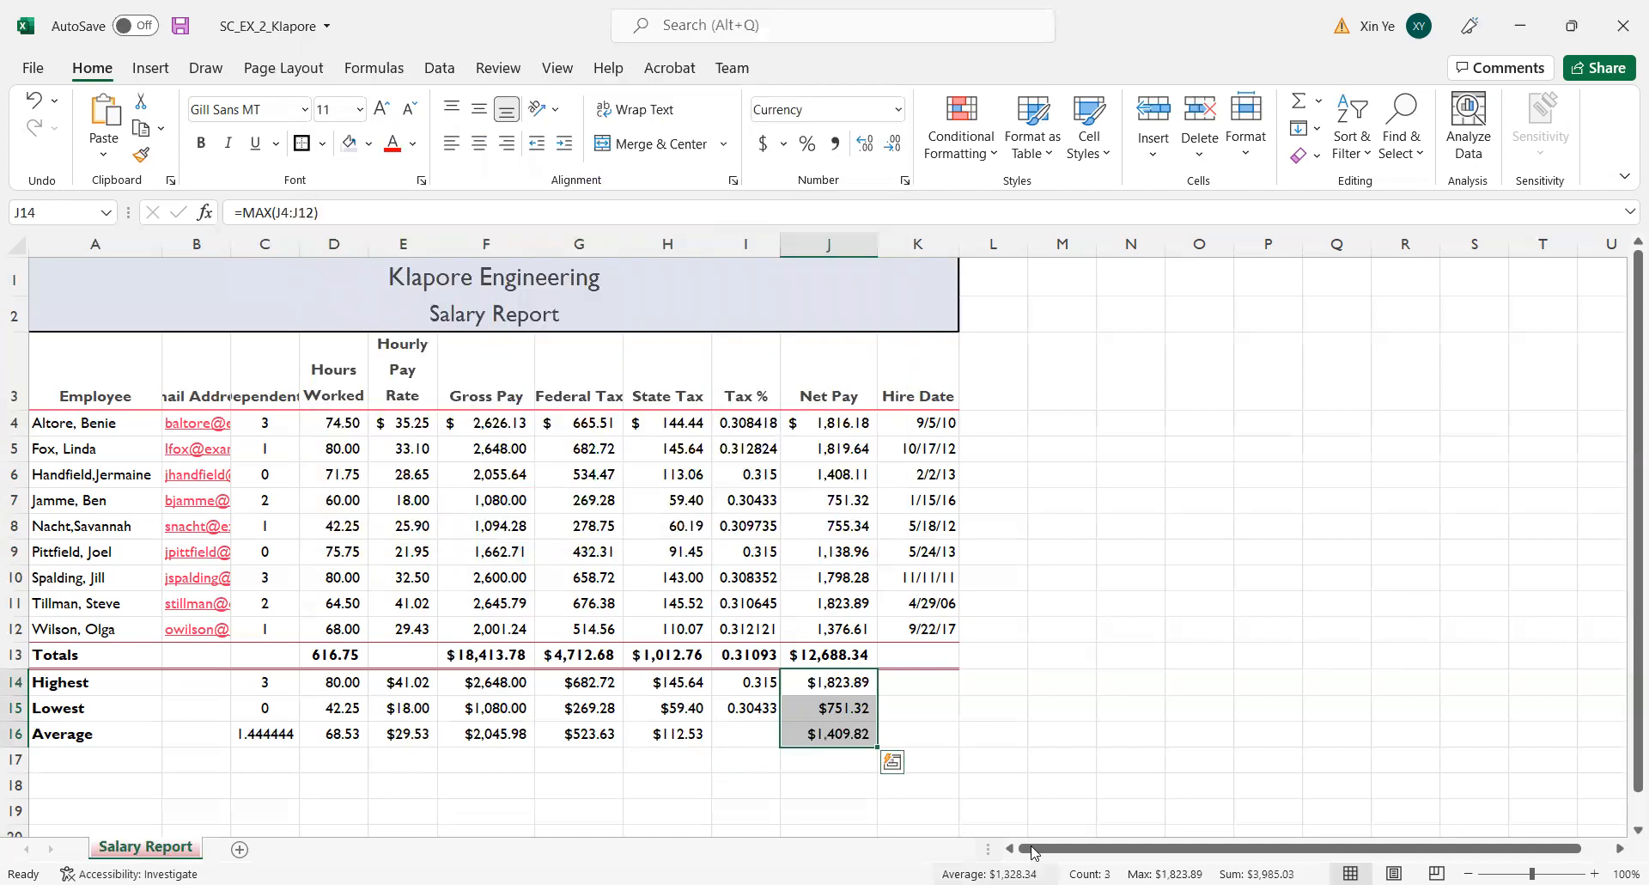
click(1094, 767)
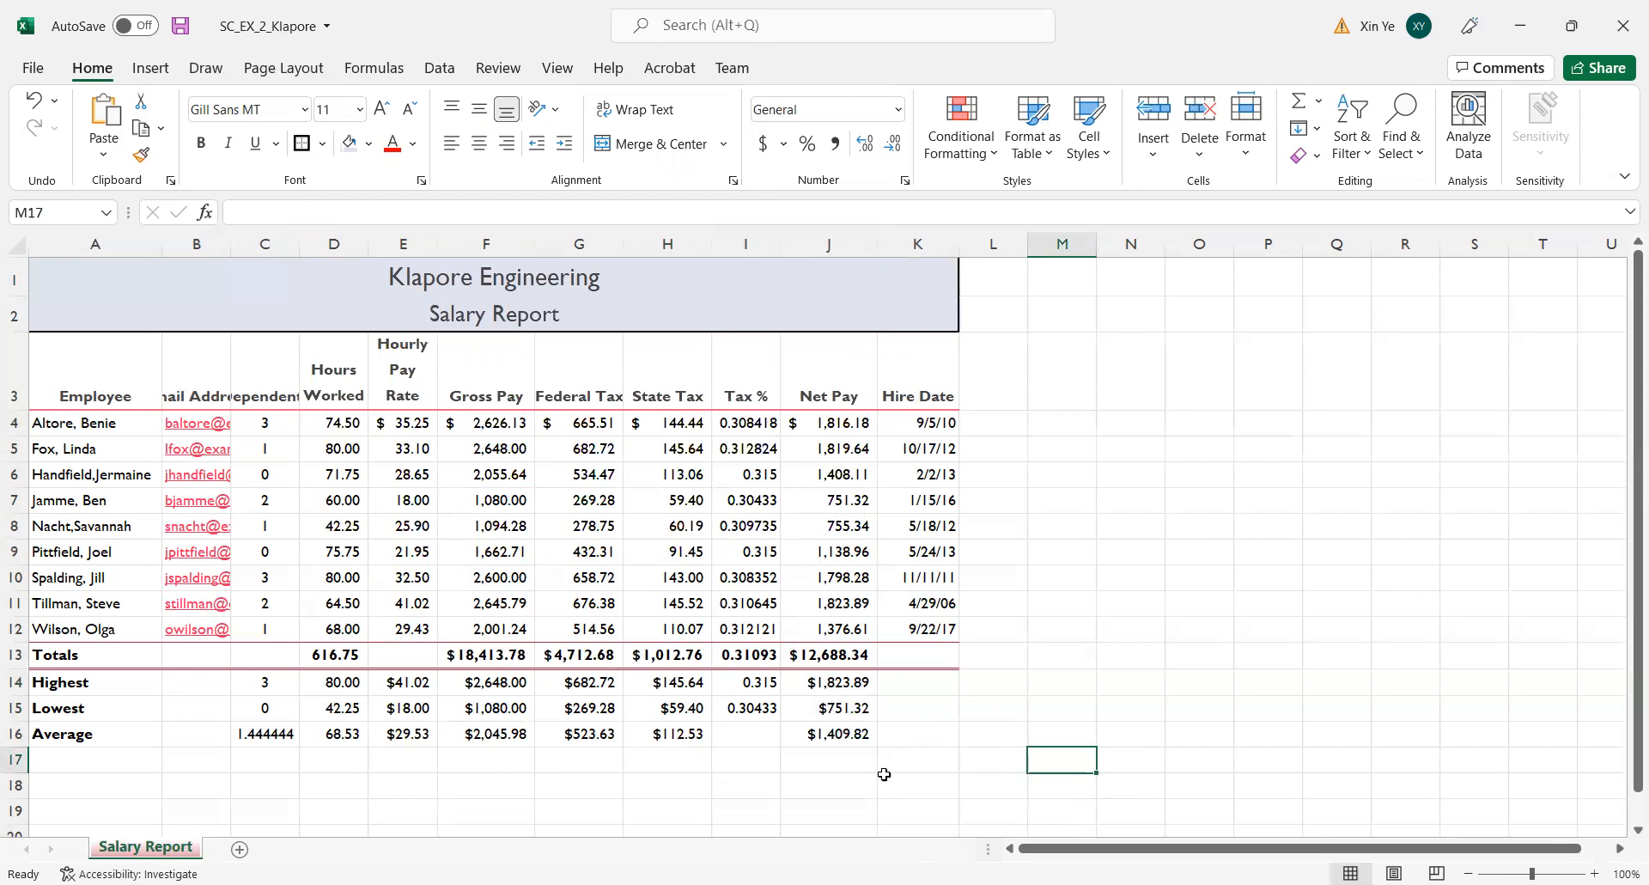
Format D14:H16 and J14:J16 as Currency with two decimals, no symbol and negative numbers shown as black (1,234.10).
drag(327, 683, 668, 728)
ctrl+drag(855, 675, 859, 728)
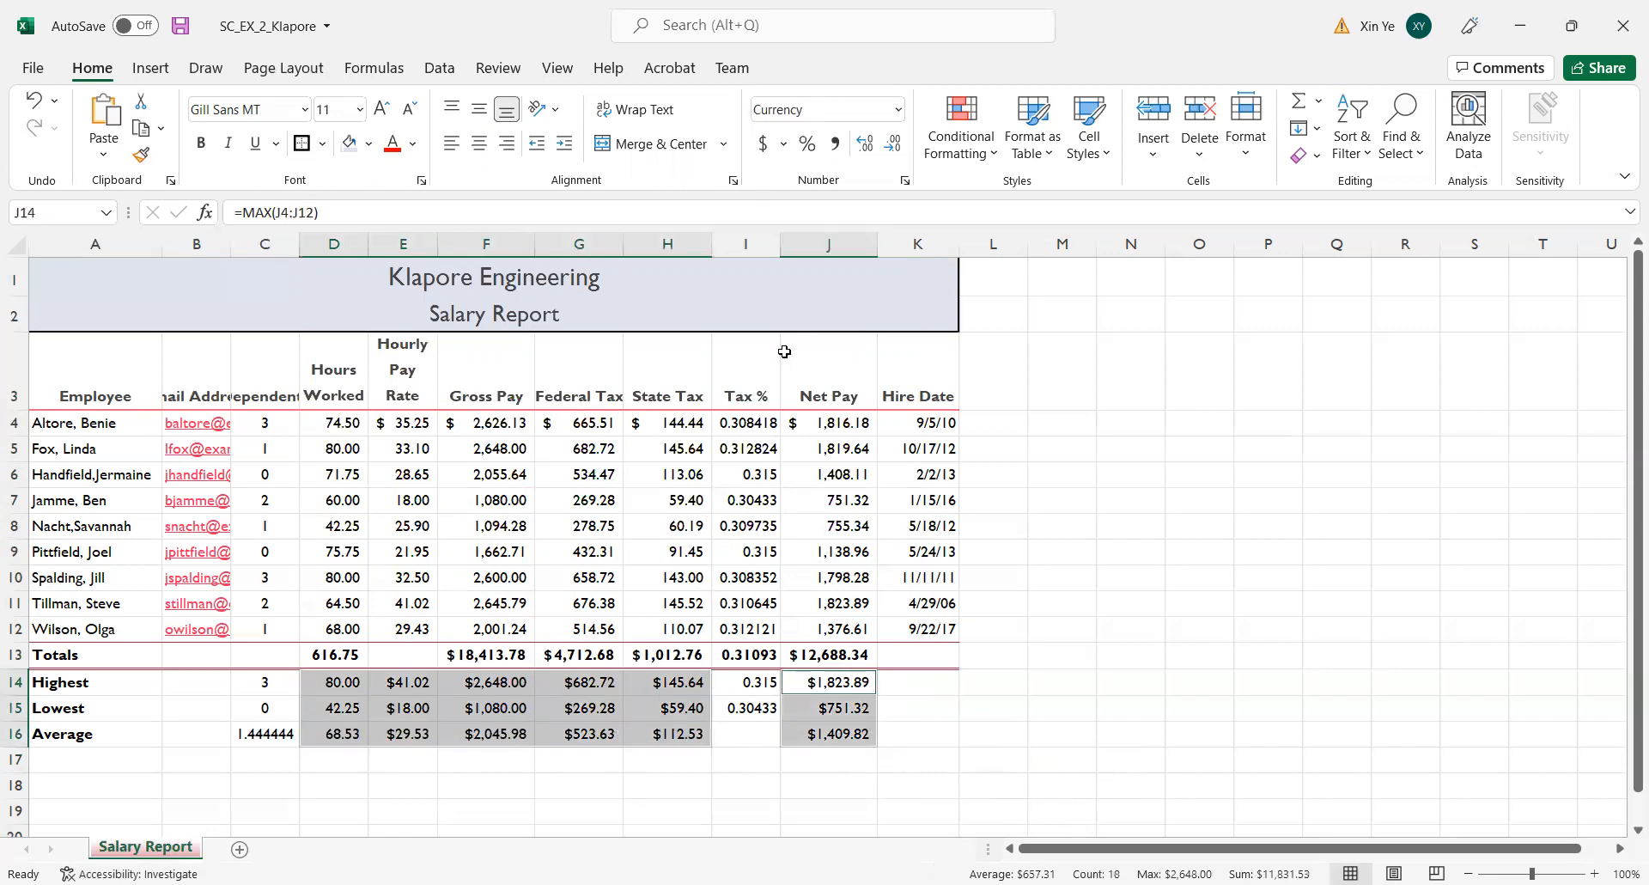
click(906, 183)
click(388, 133)
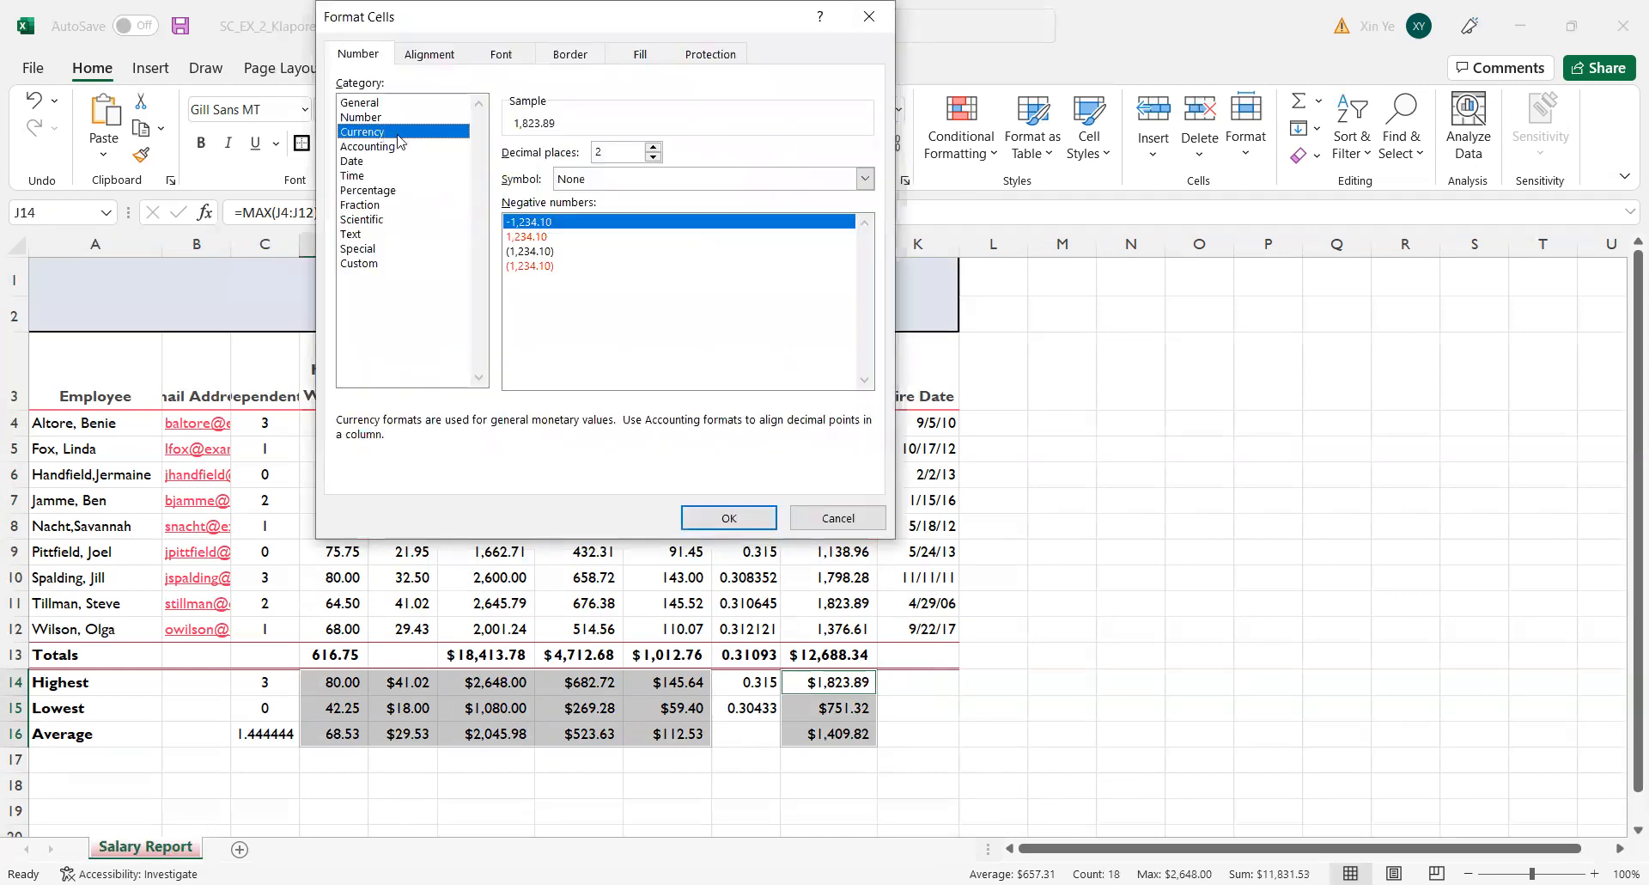
click(532, 255)
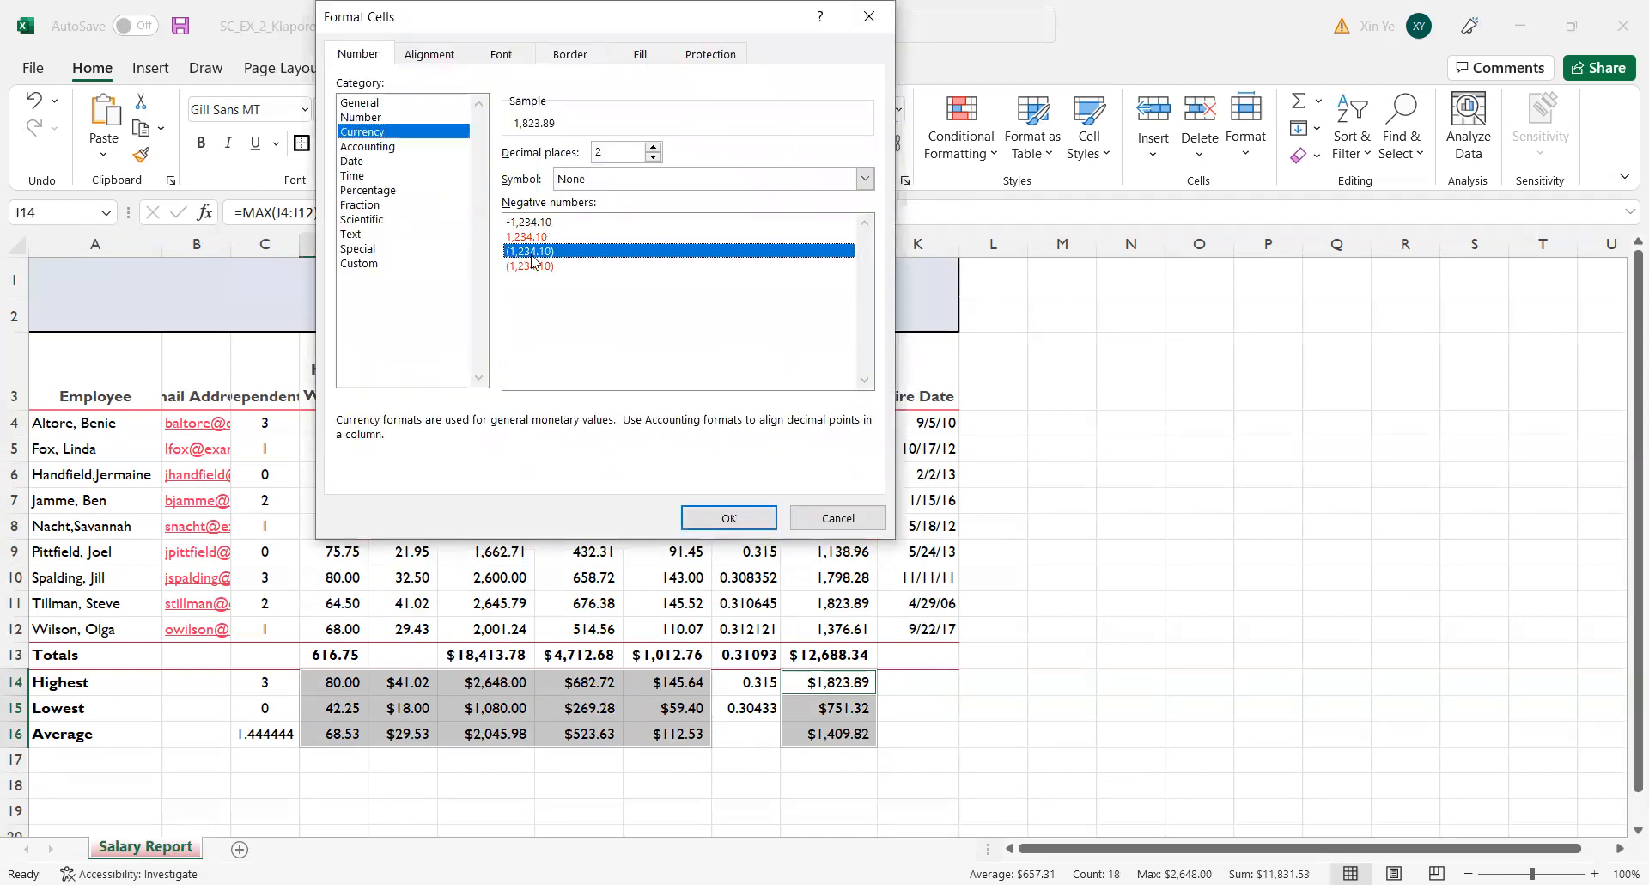
click(729, 518)
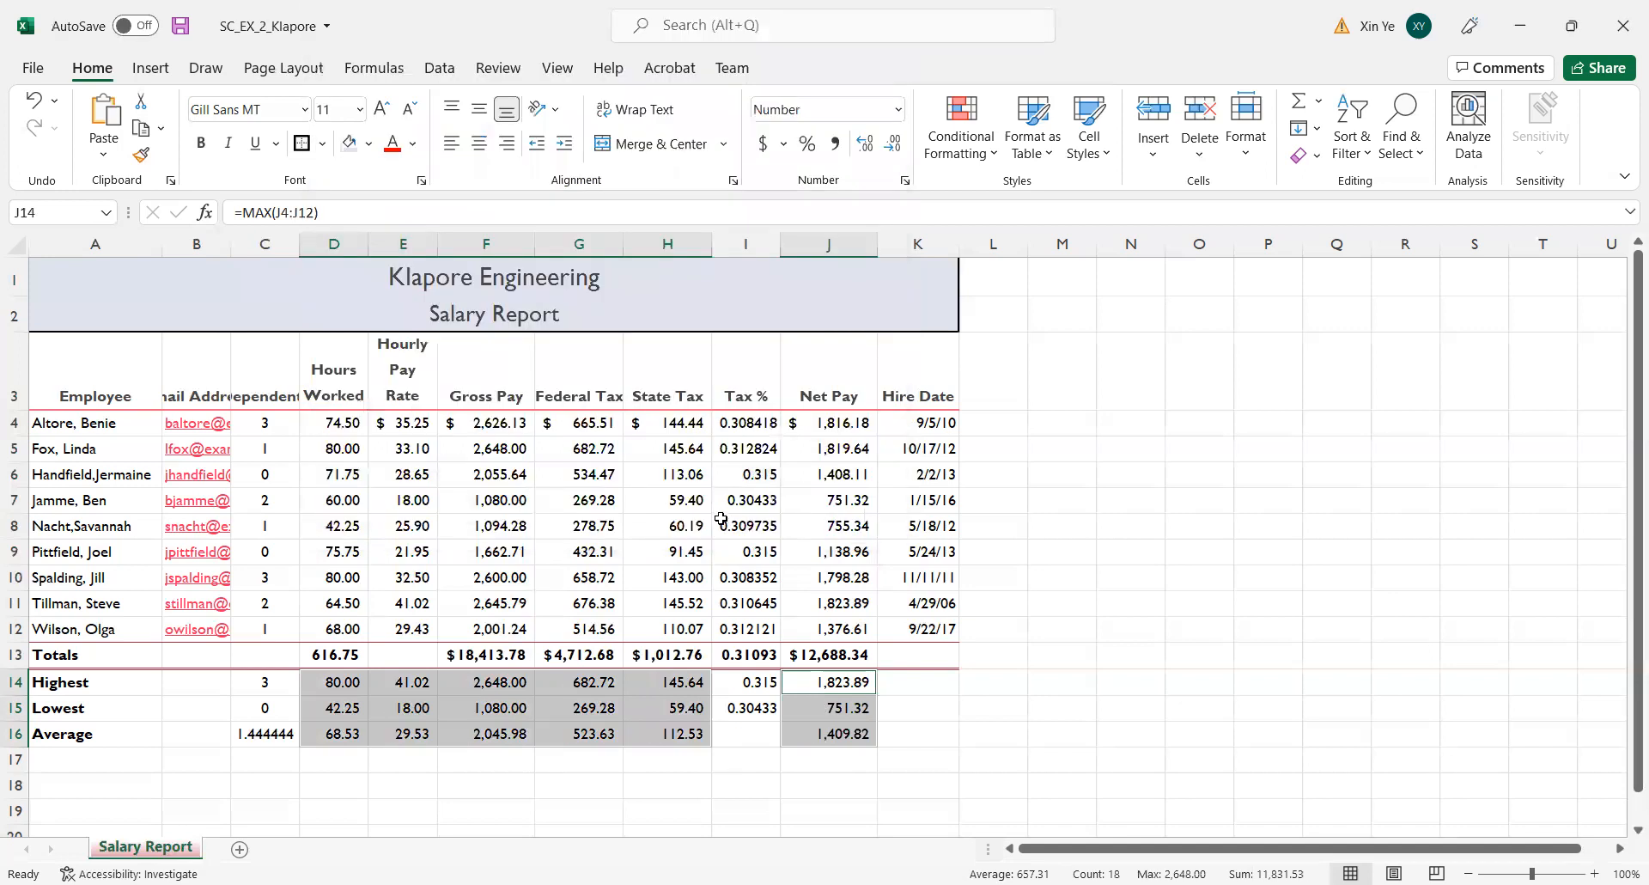
Format D14:H16 and J14:J16 as Currency with two decimals, the $ symbol and negative numbers shown as black ($1,234.10).
click(906, 183)
click(739, 518)
click(907, 182)
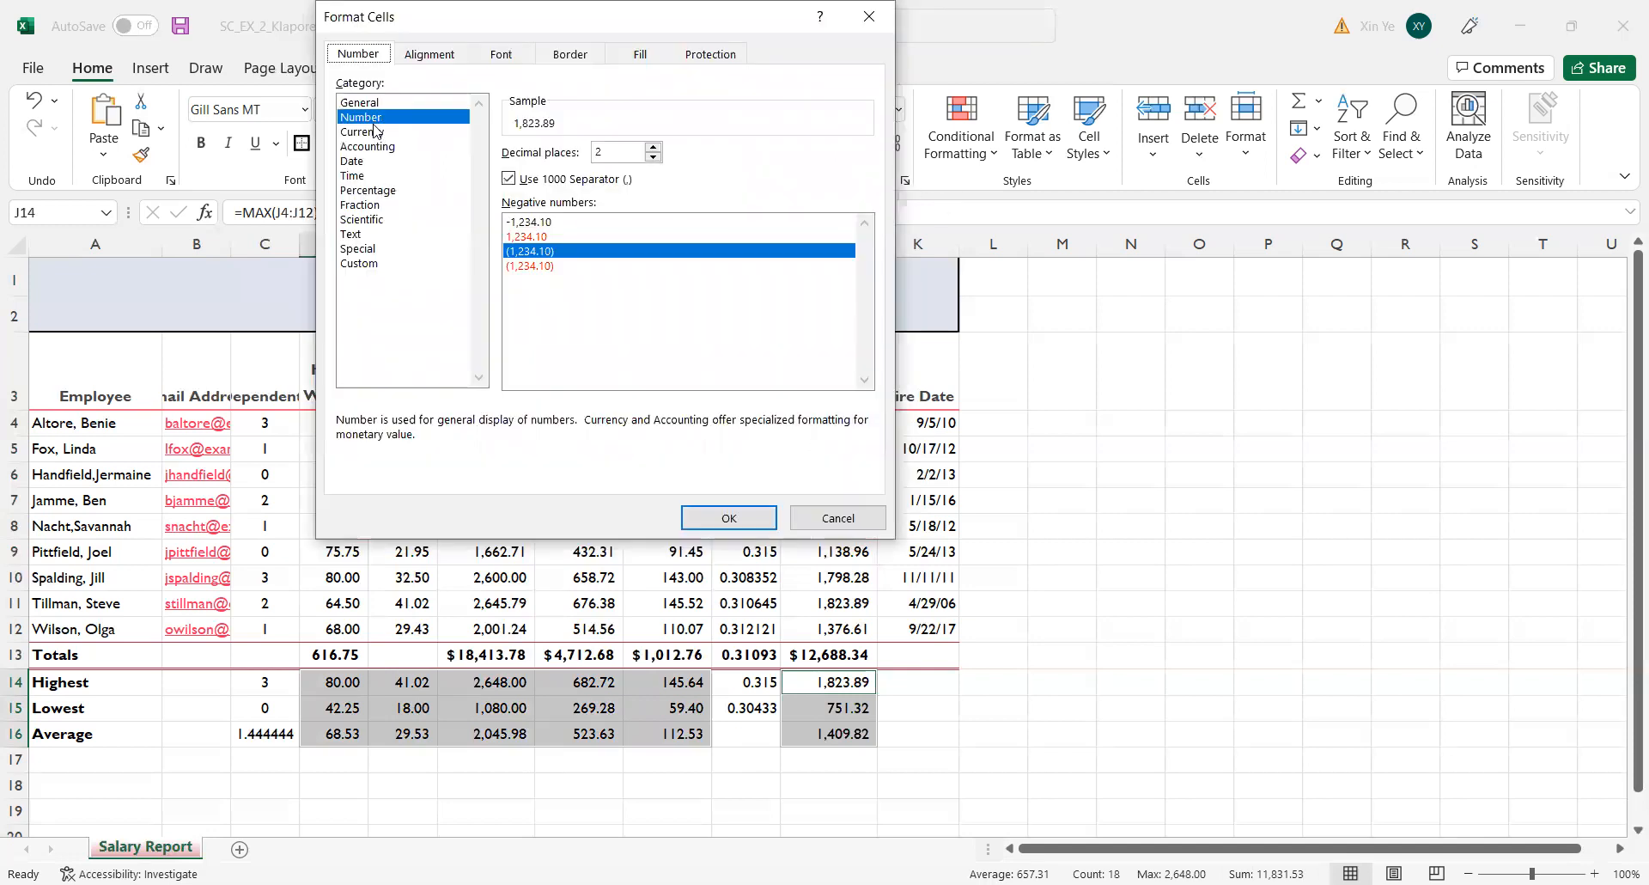
click(376, 131)
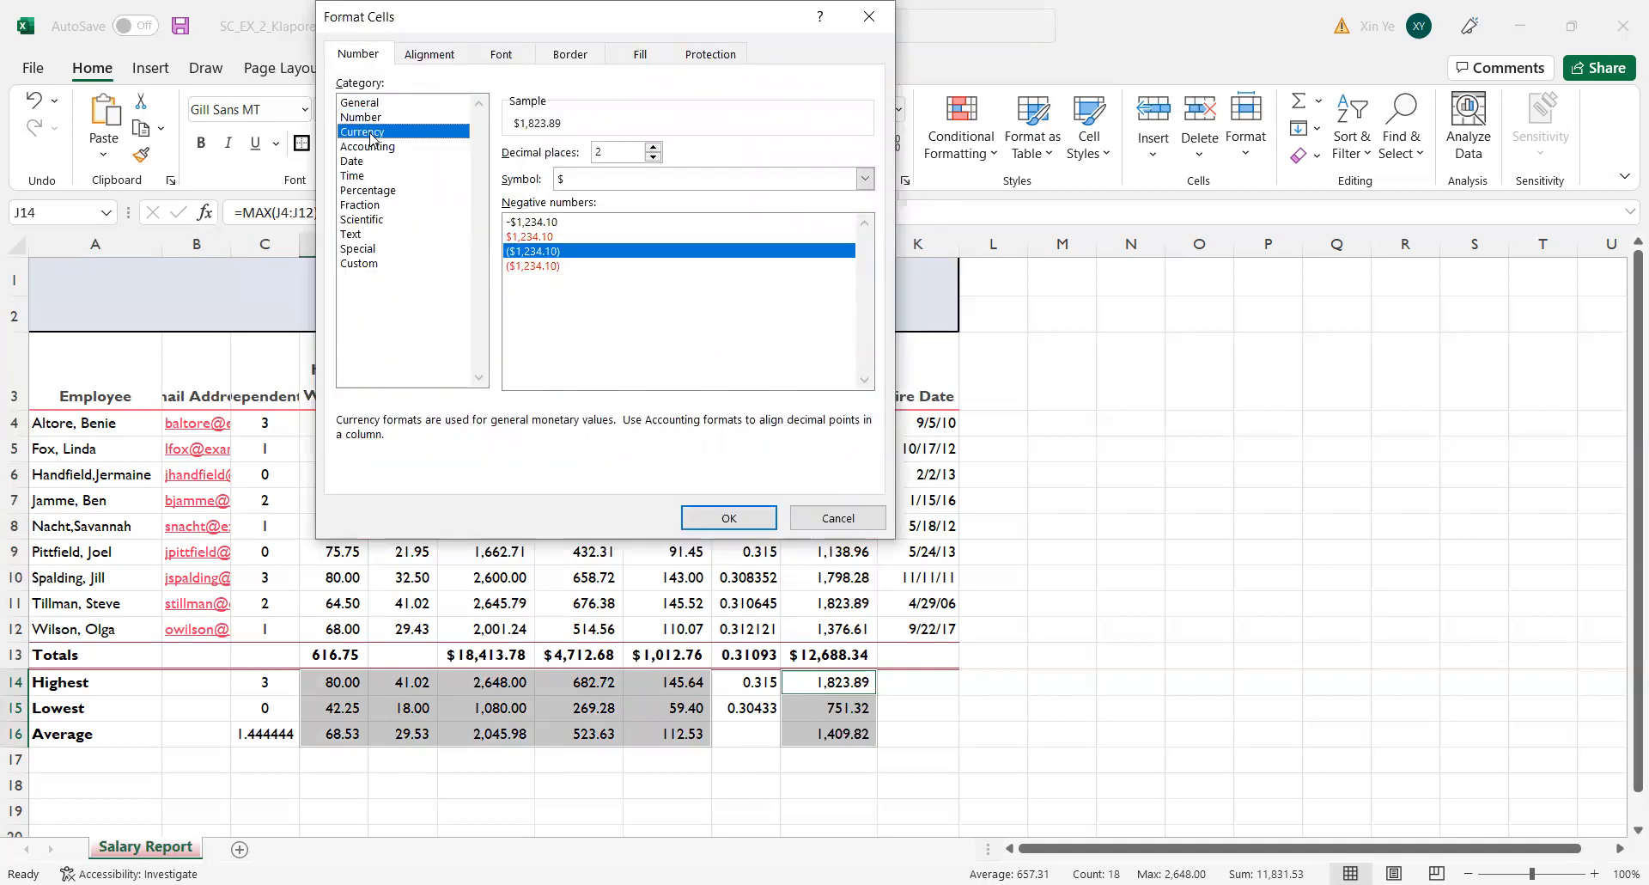
click(726, 519)
click(1331, 728)
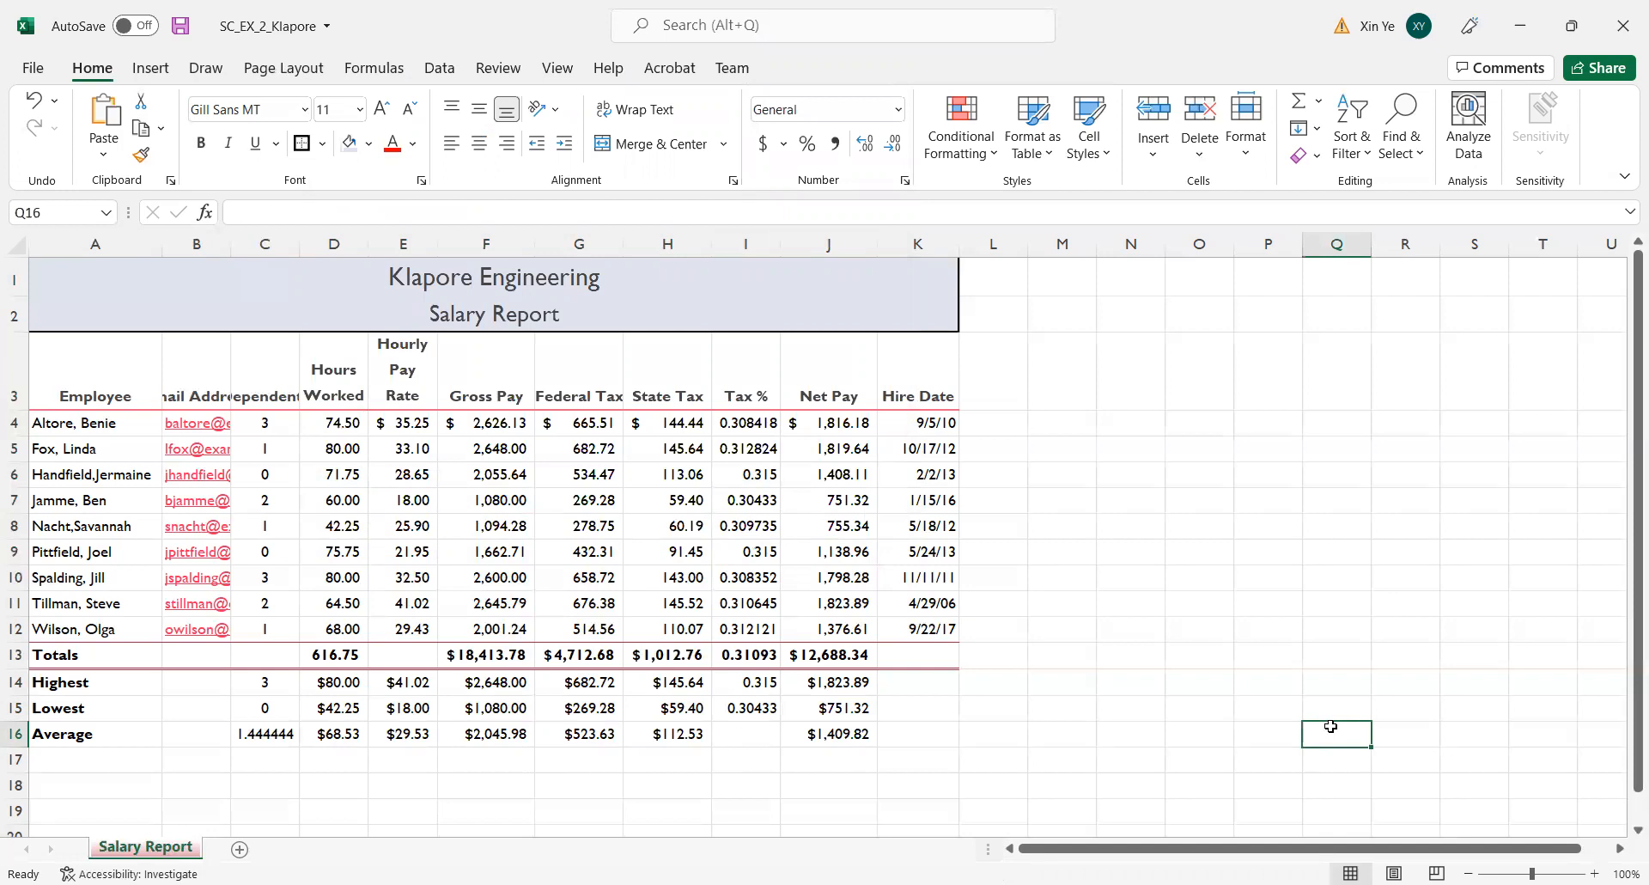
click(1200, 502)
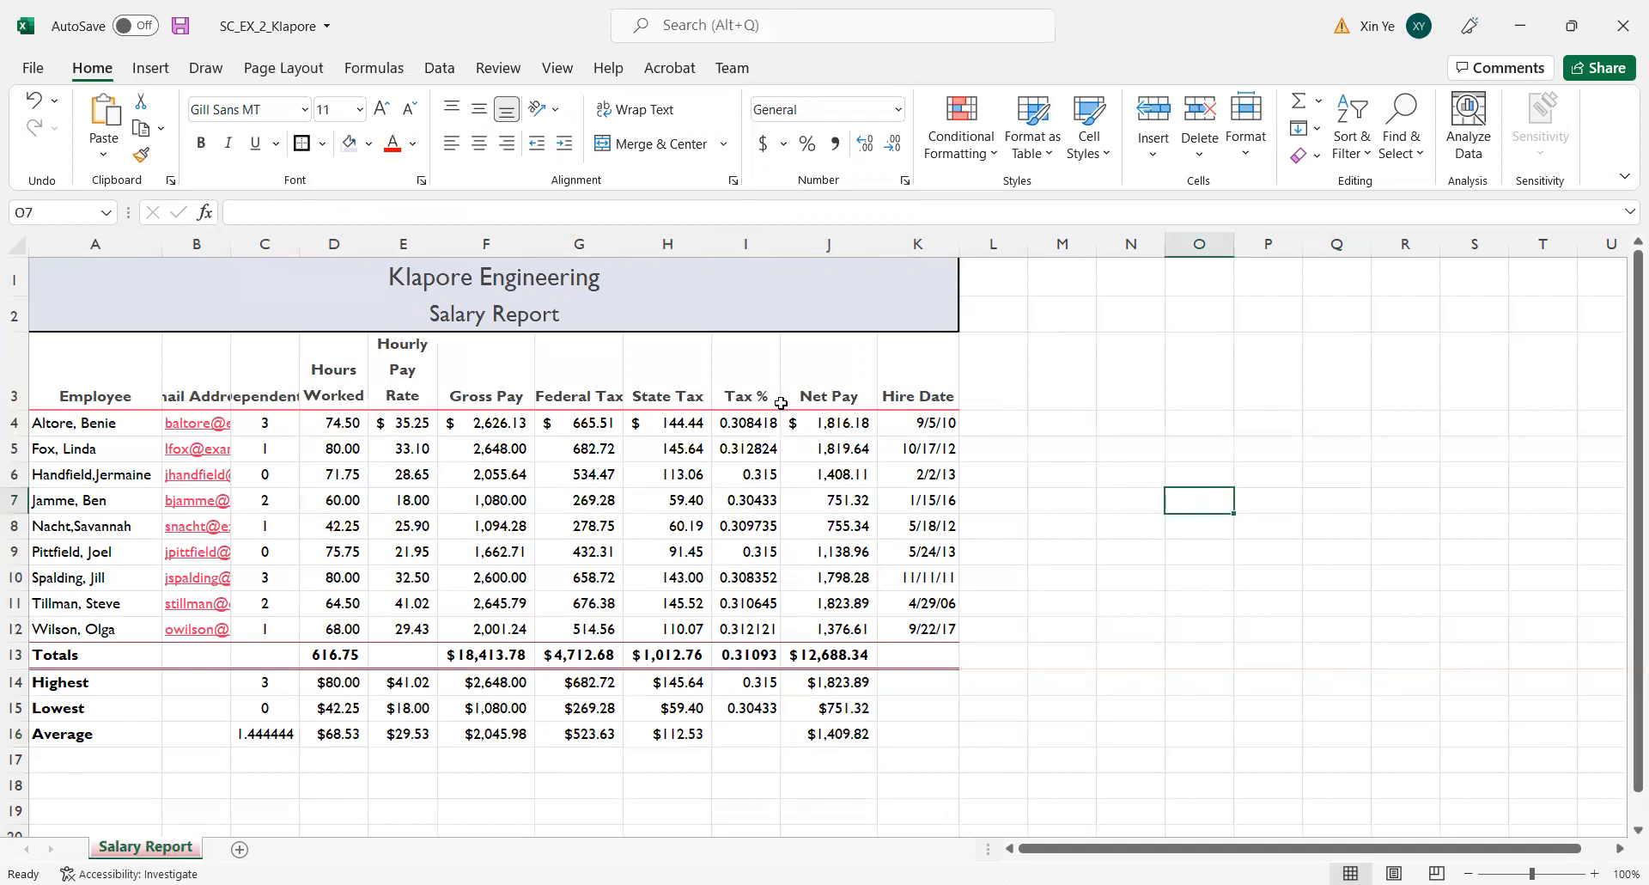
Format the Tax % values in I4:I15 as percentages with two decimal places.
drag(743, 424, 757, 700)
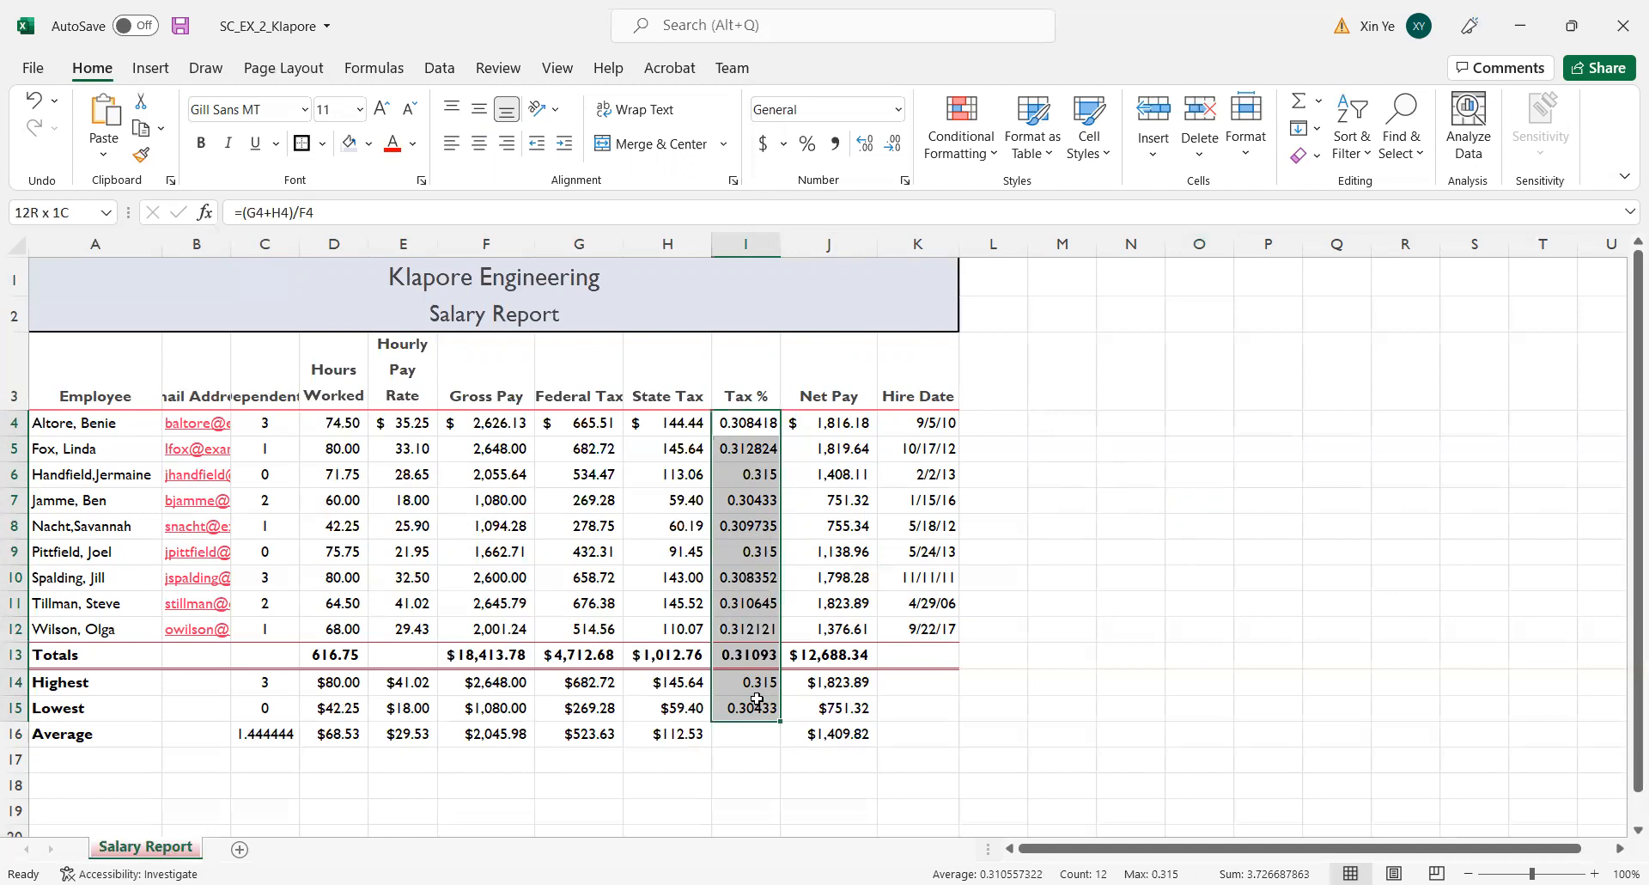
drag(757, 699, 757, 701)
click(807, 144)
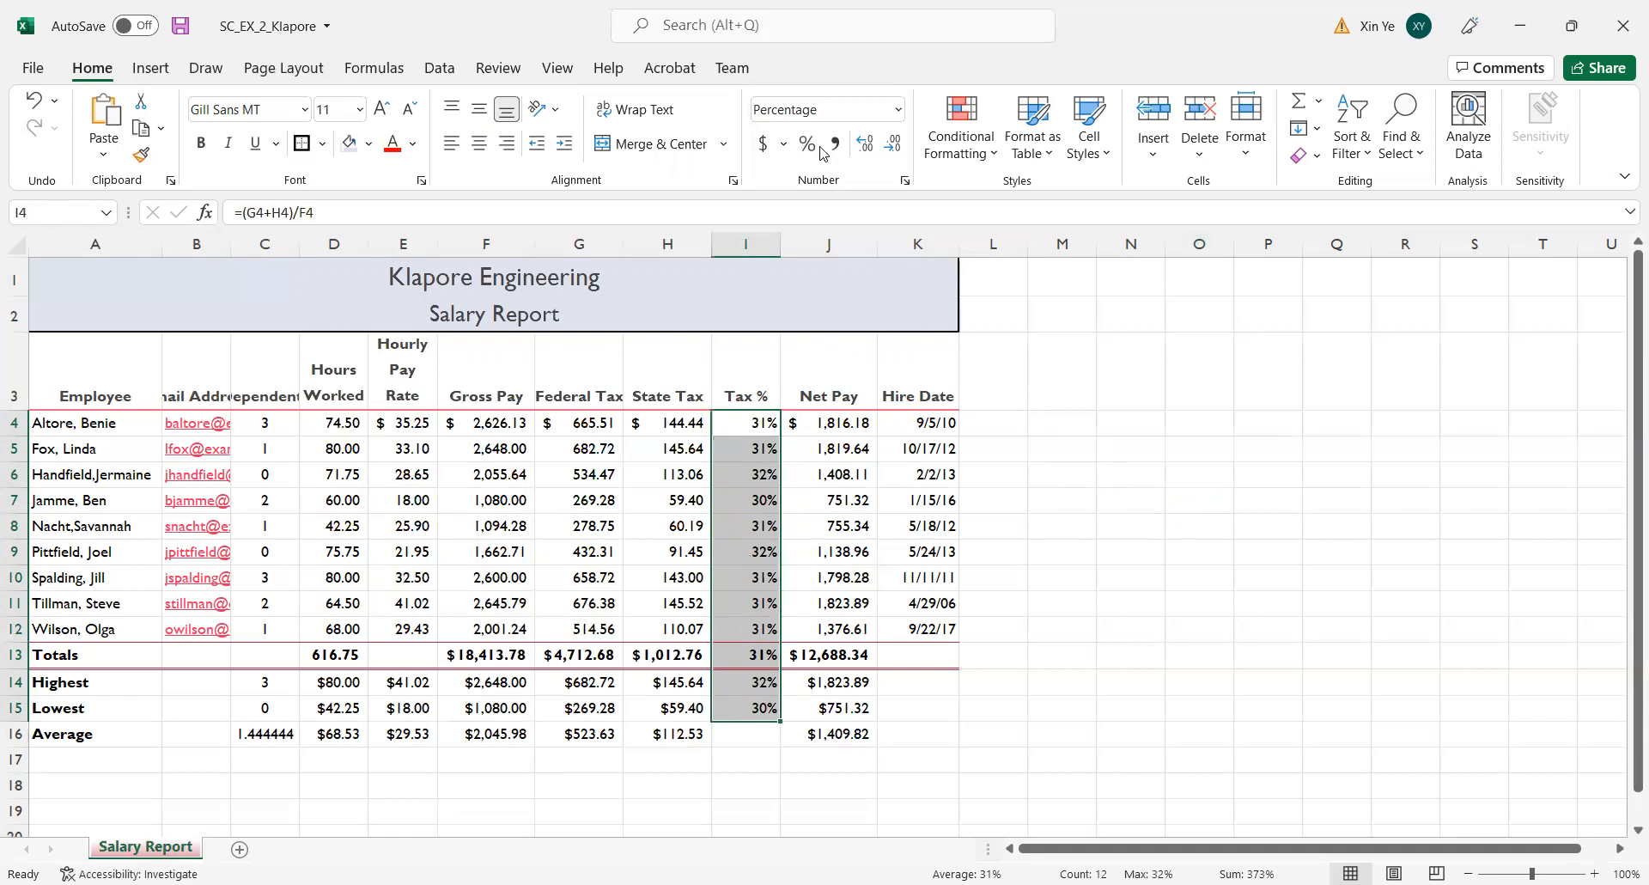
click(866, 144)
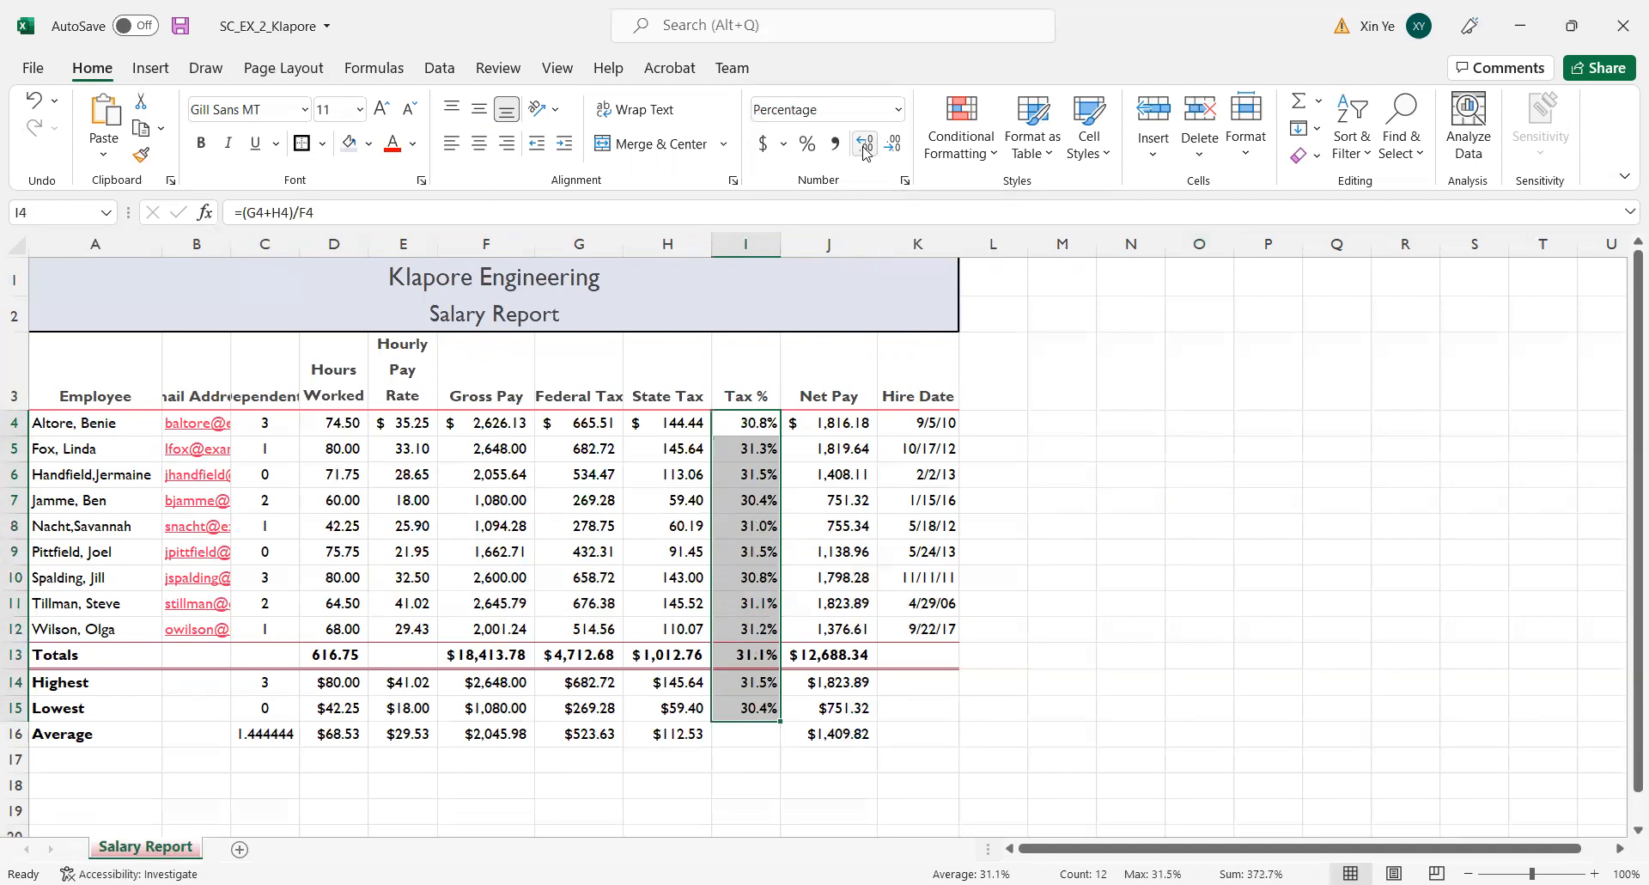
click(866, 145)
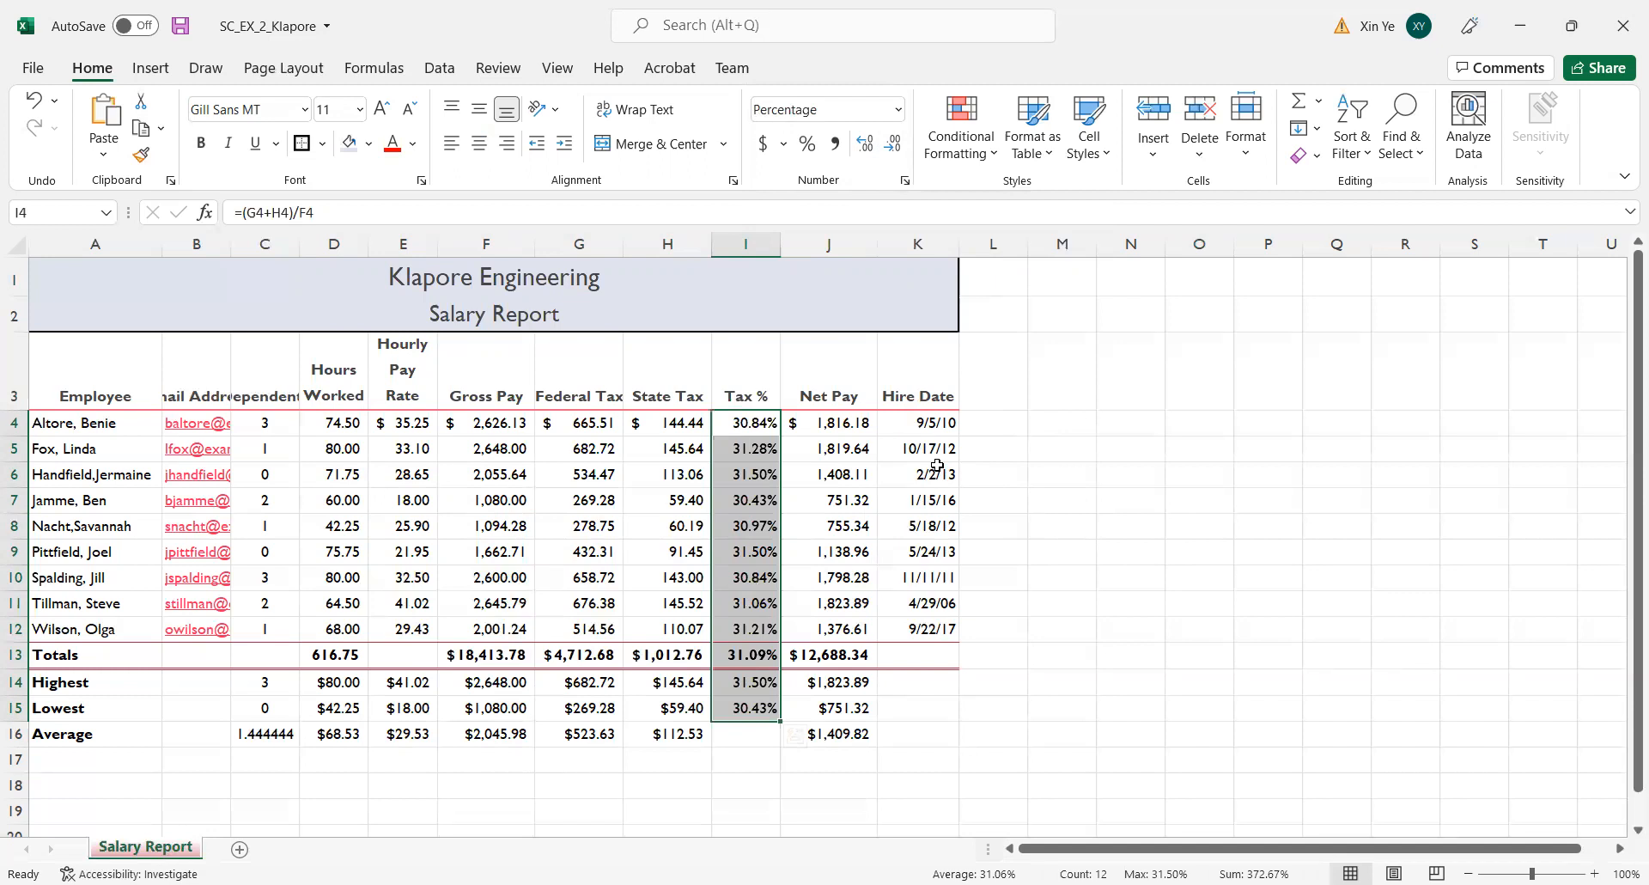
click(1031, 507)
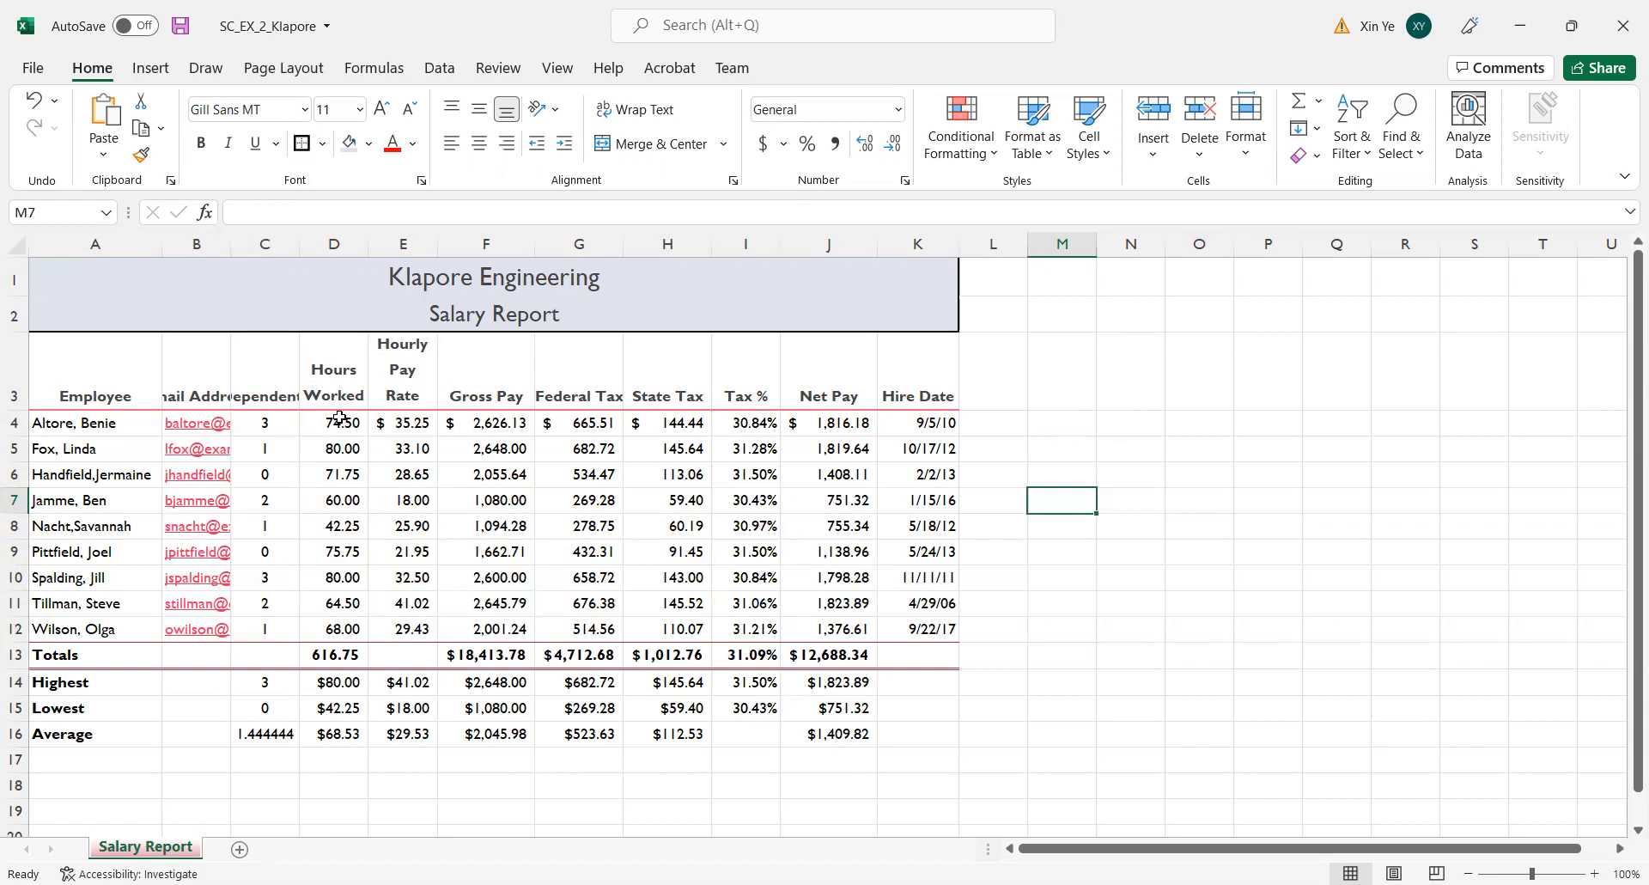
Start a new conditional formatting rule for D4:D12 that formats only cells with a cell value greater than 70.
drag(339, 418, 357, 629)
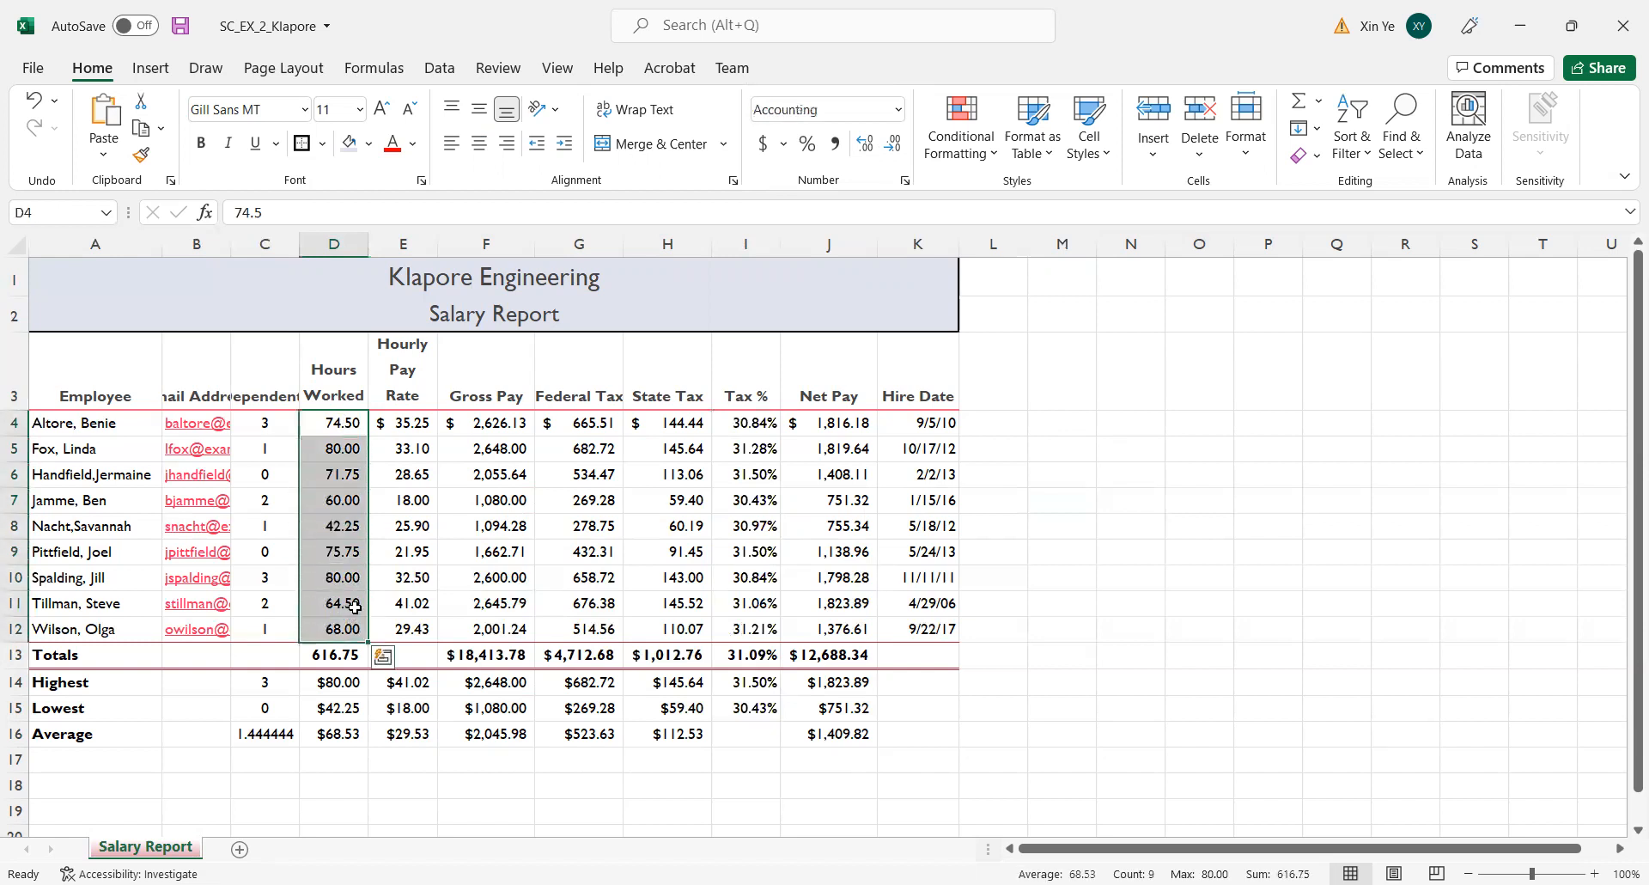
click(1000, 161)
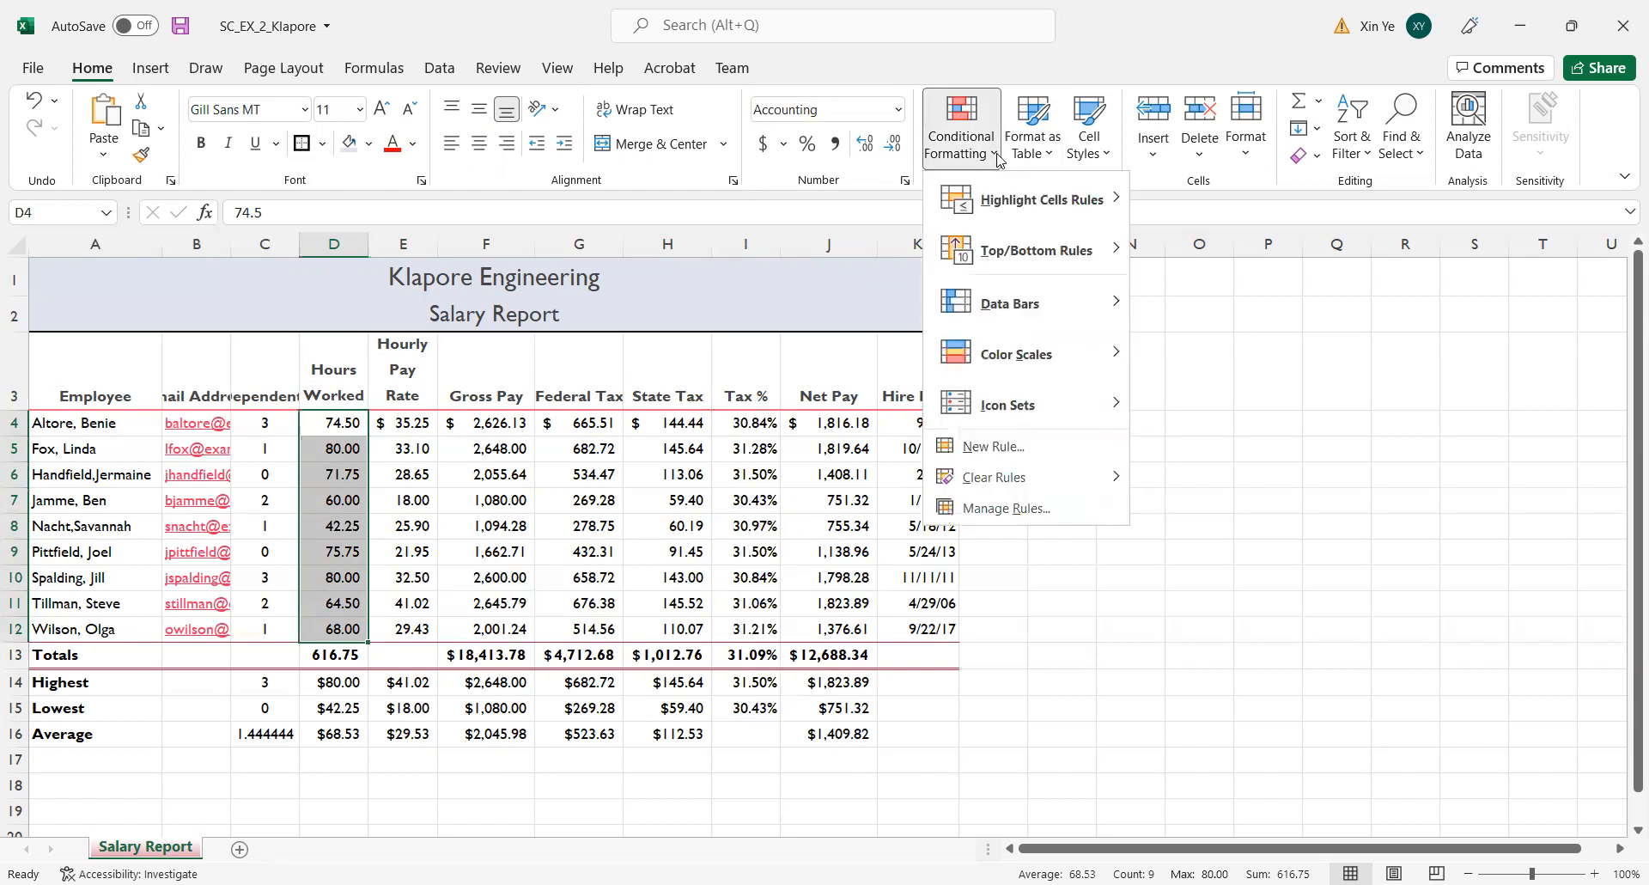
click(999, 446)
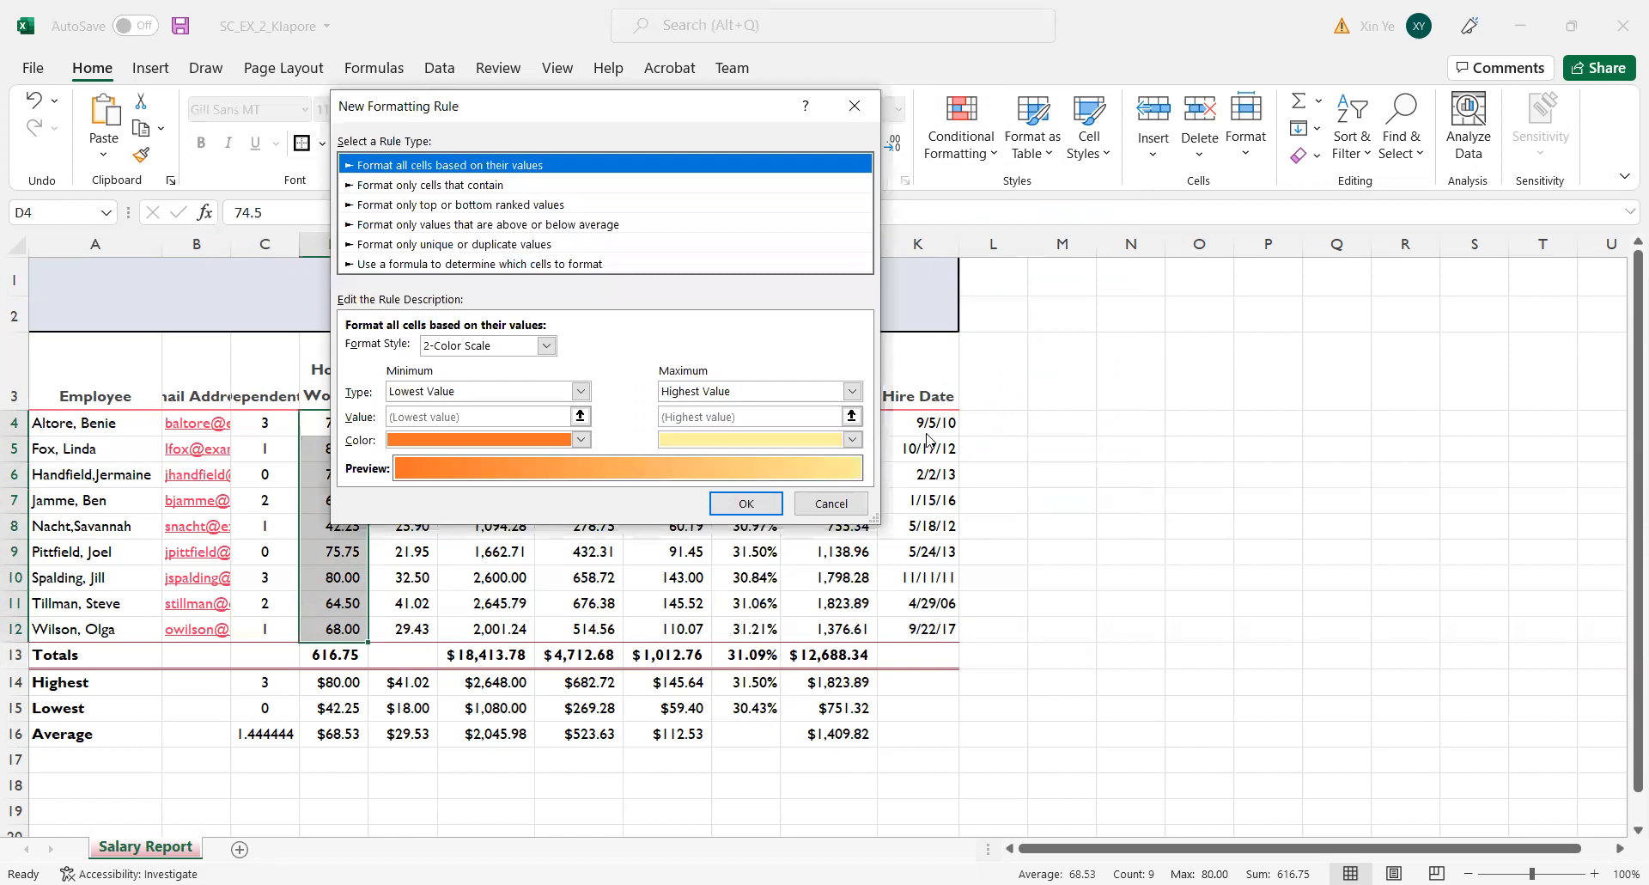
click(436, 188)
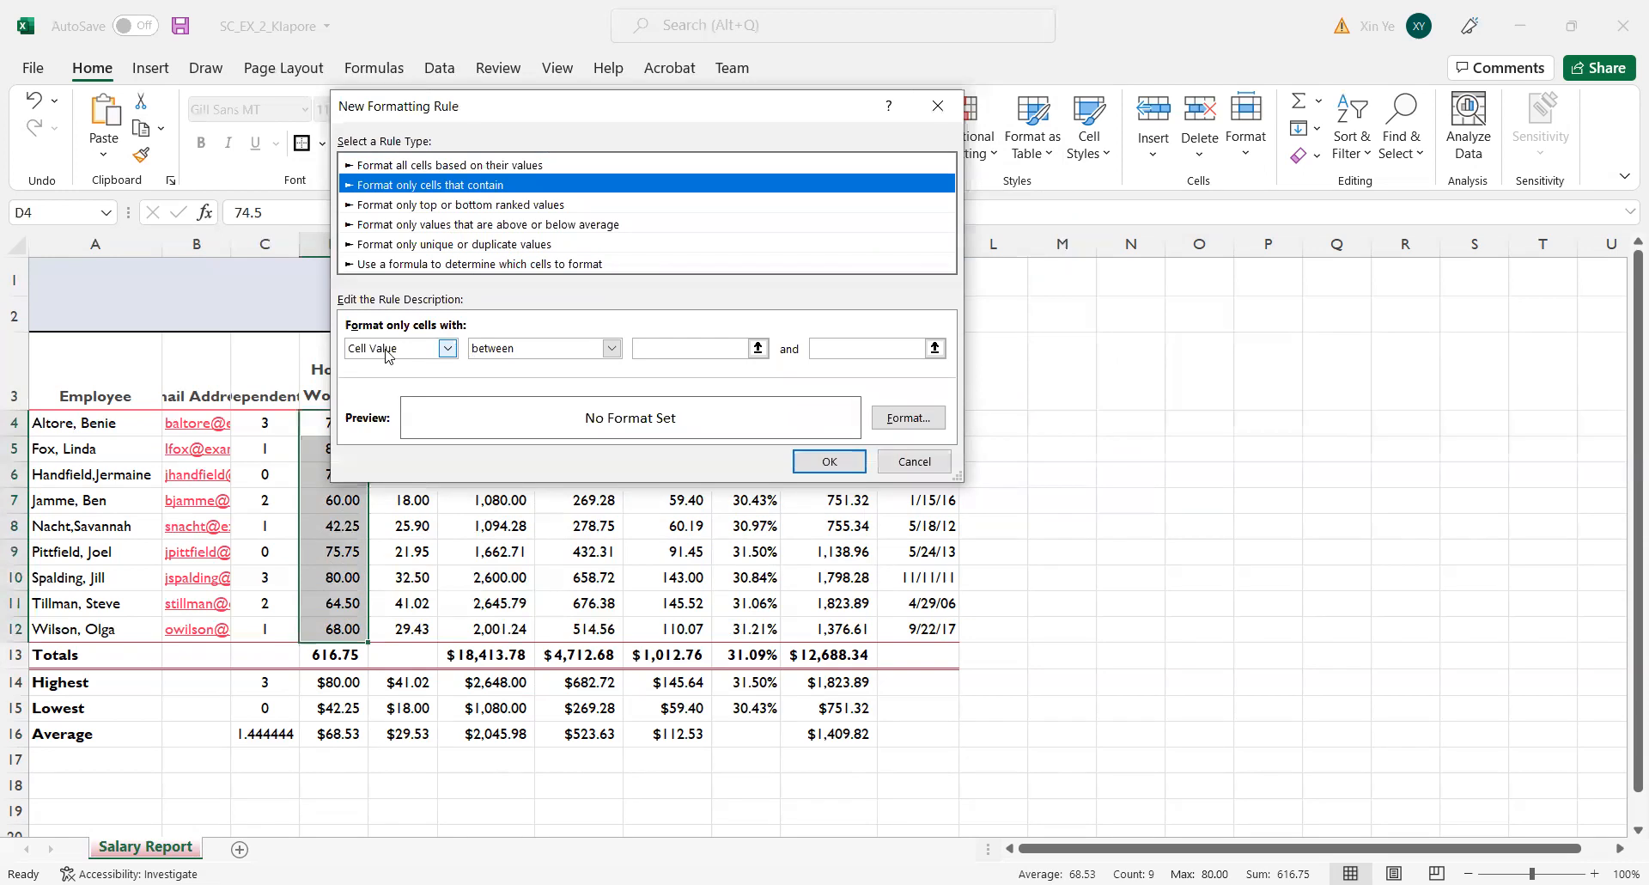
click(609, 352)
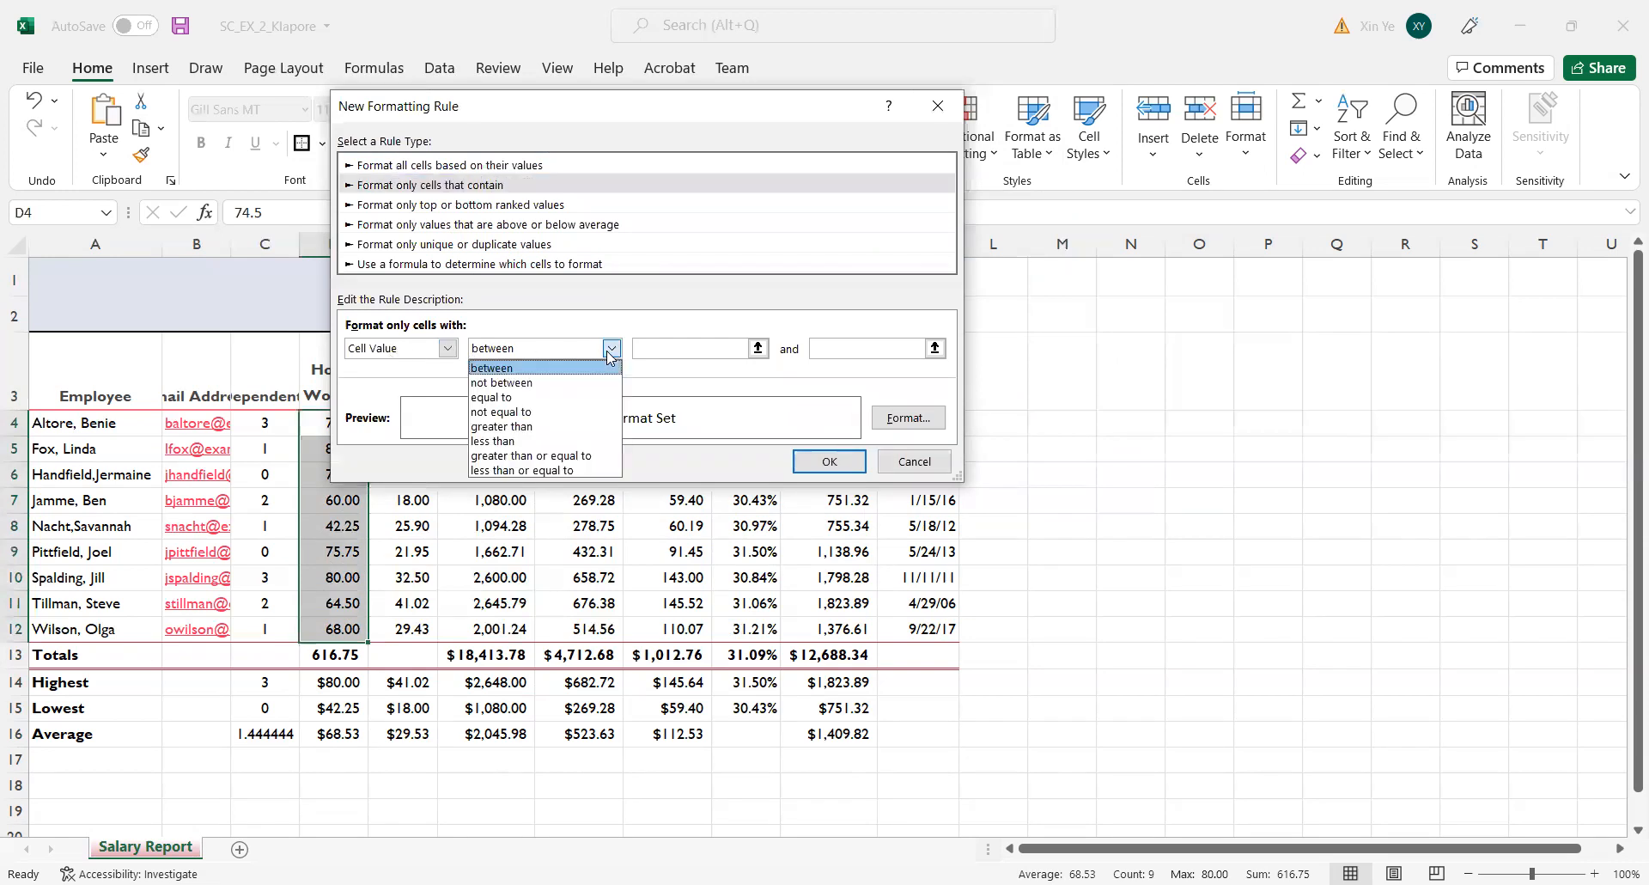
click(589, 426)
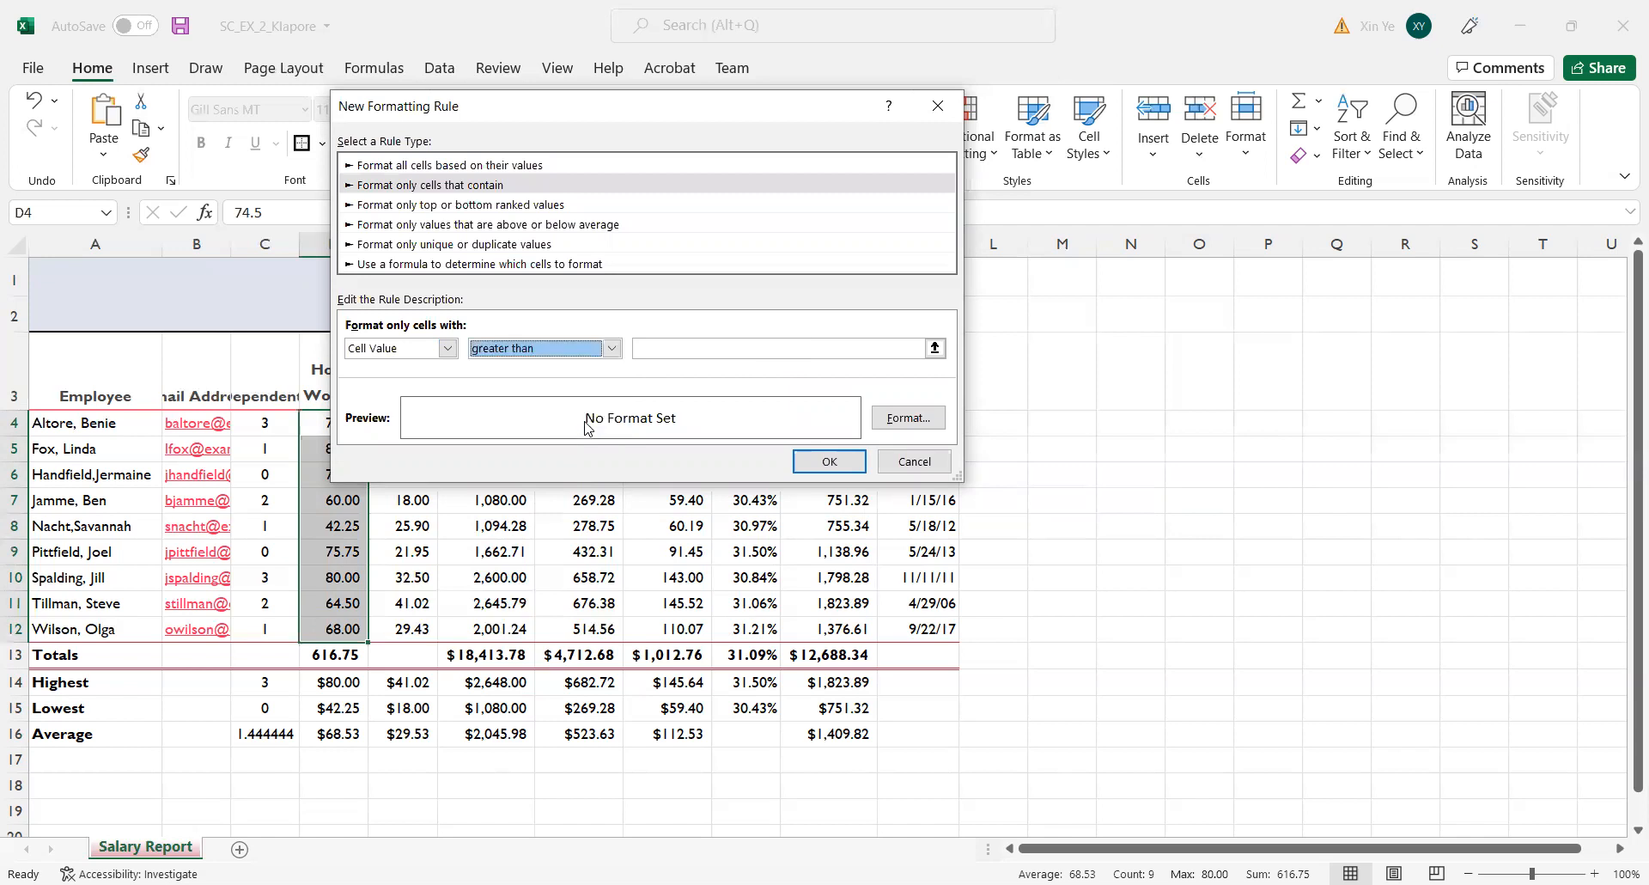
click(716, 343)
text(70)
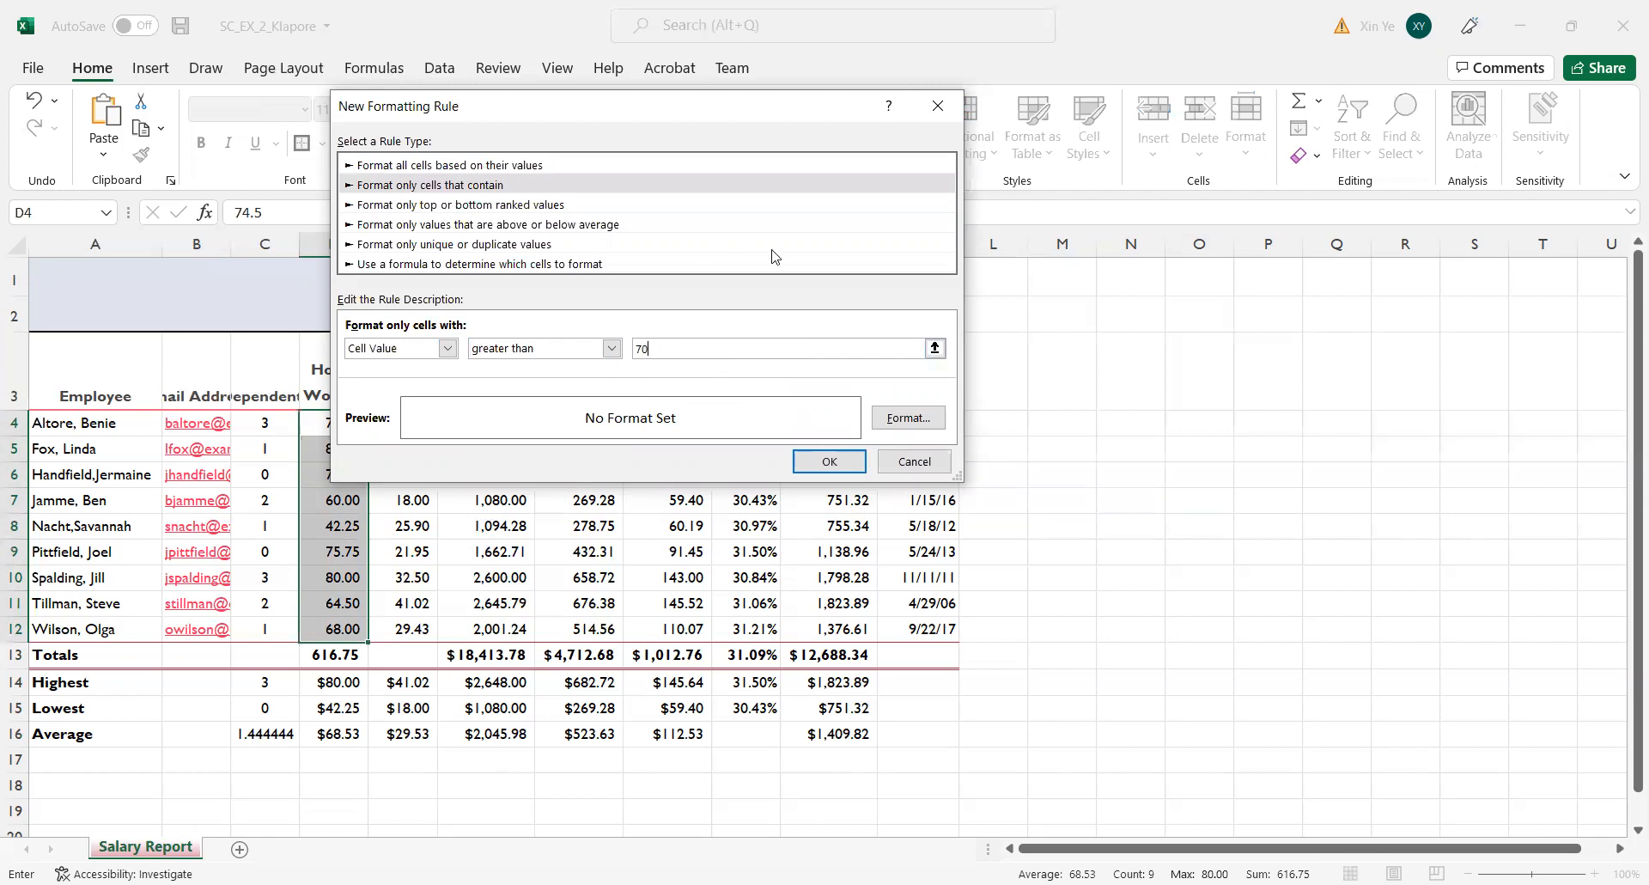
Give the Hours Worked rule a white font and a purple theme fill, and apply it to D4:D12.
click(916, 418)
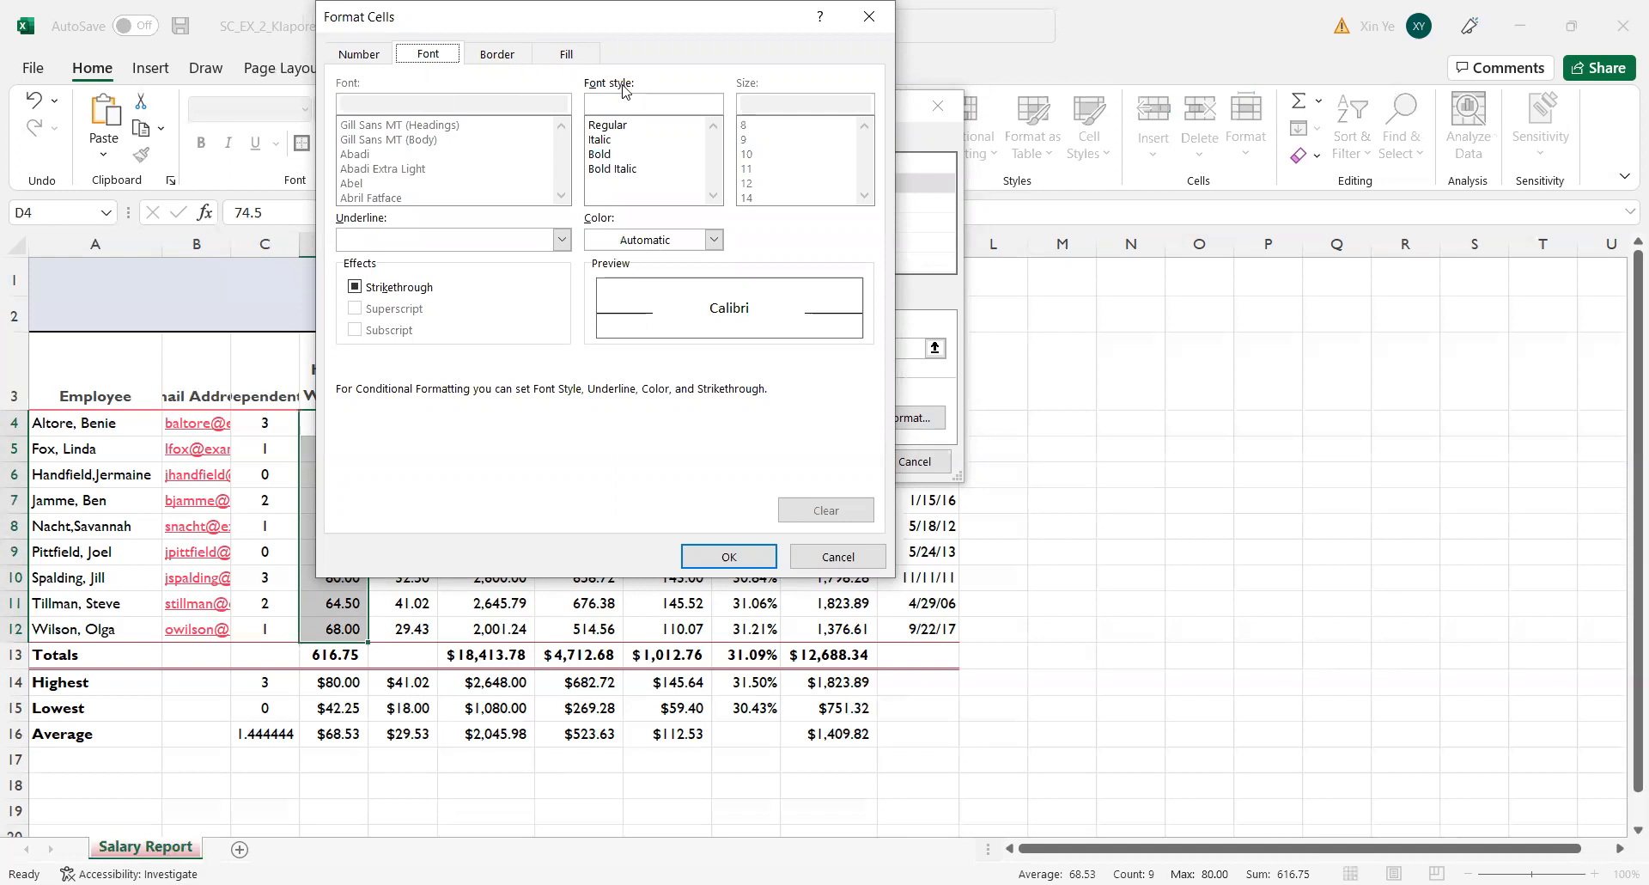
click(715, 242)
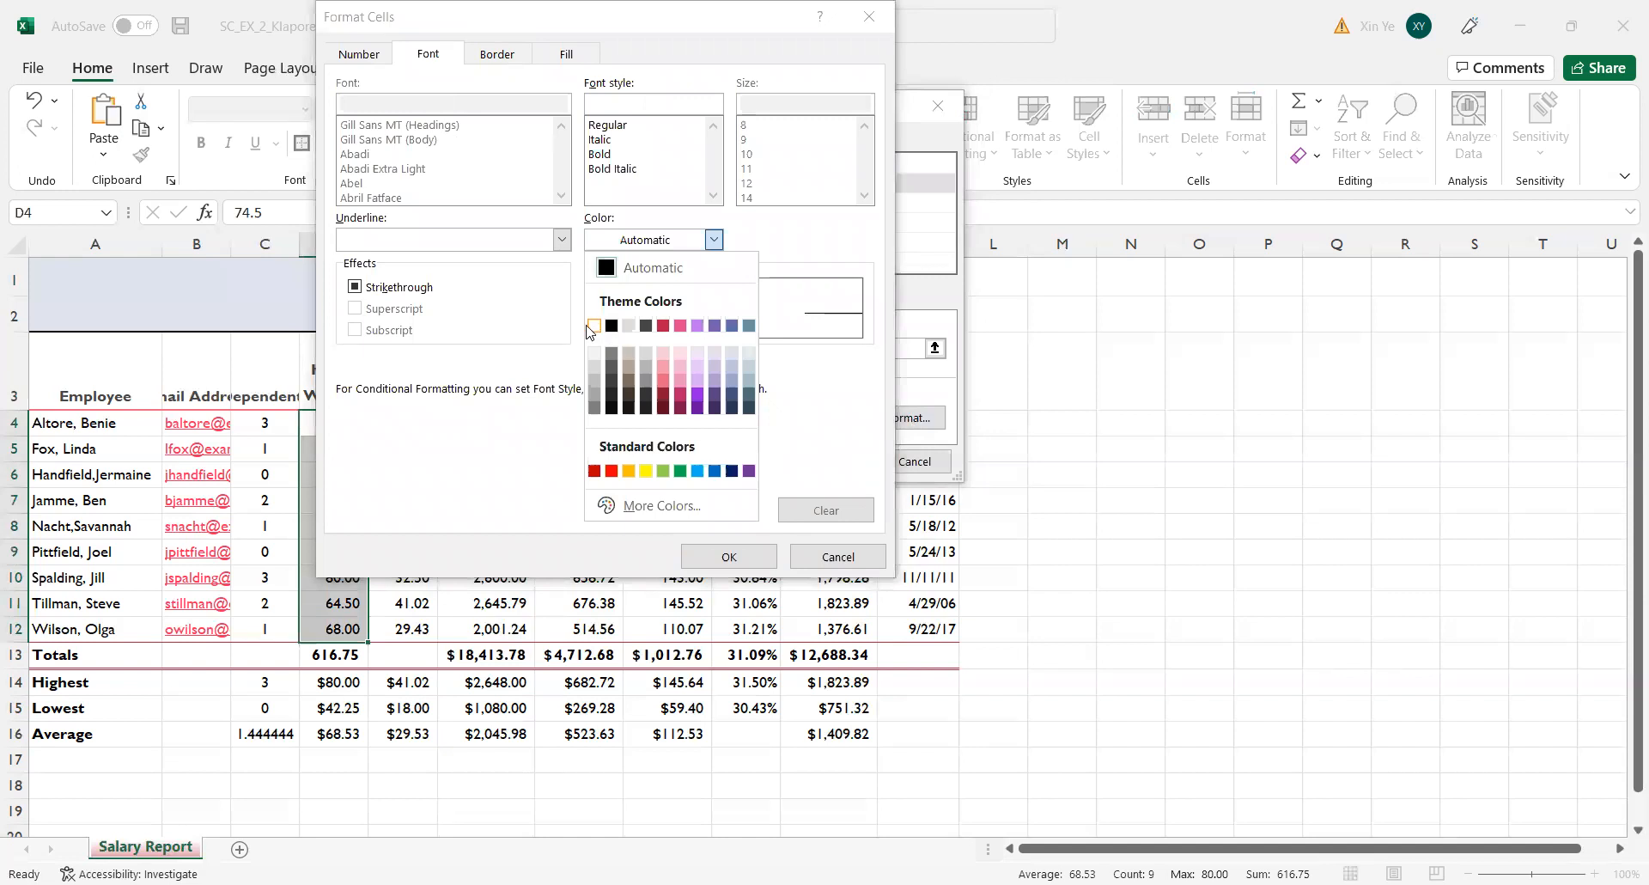
click(590, 327)
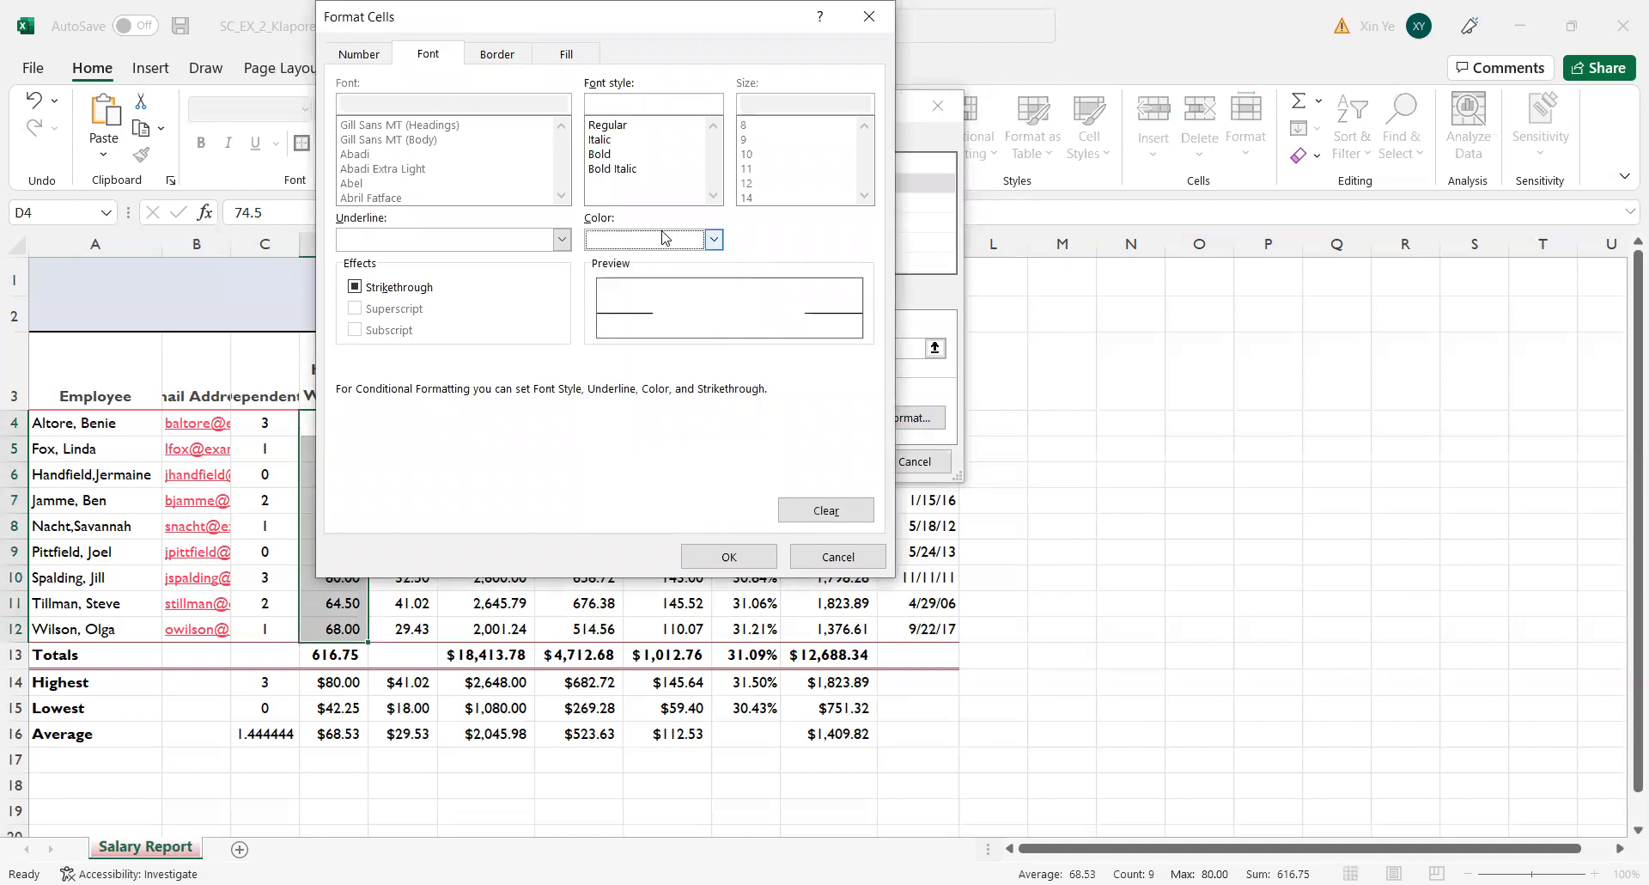
click(564, 58)
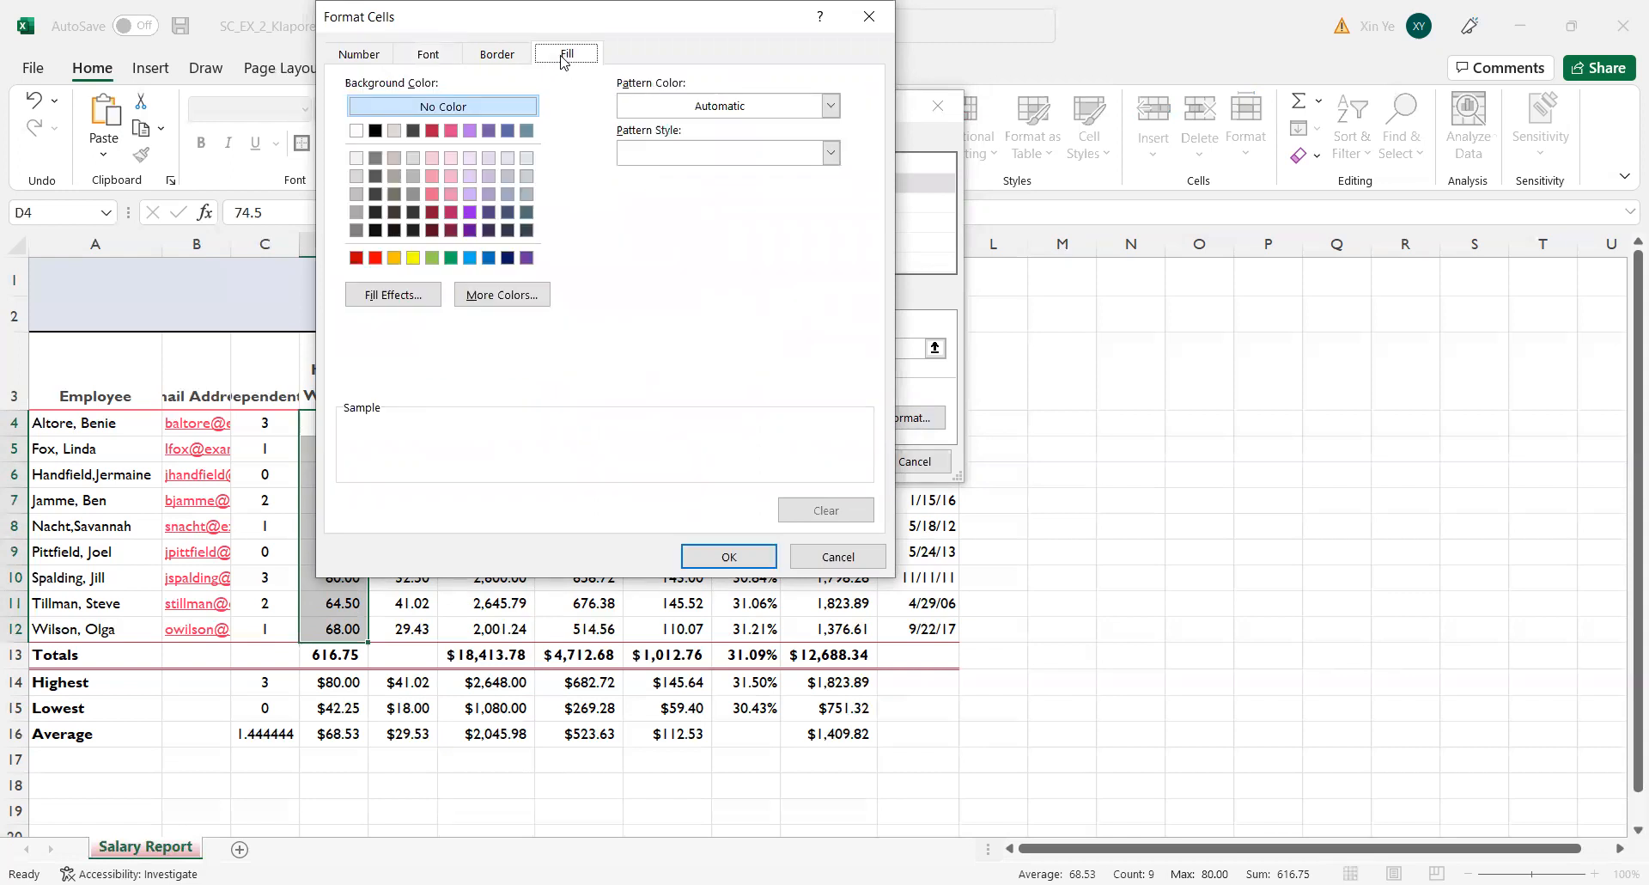
click(488, 133)
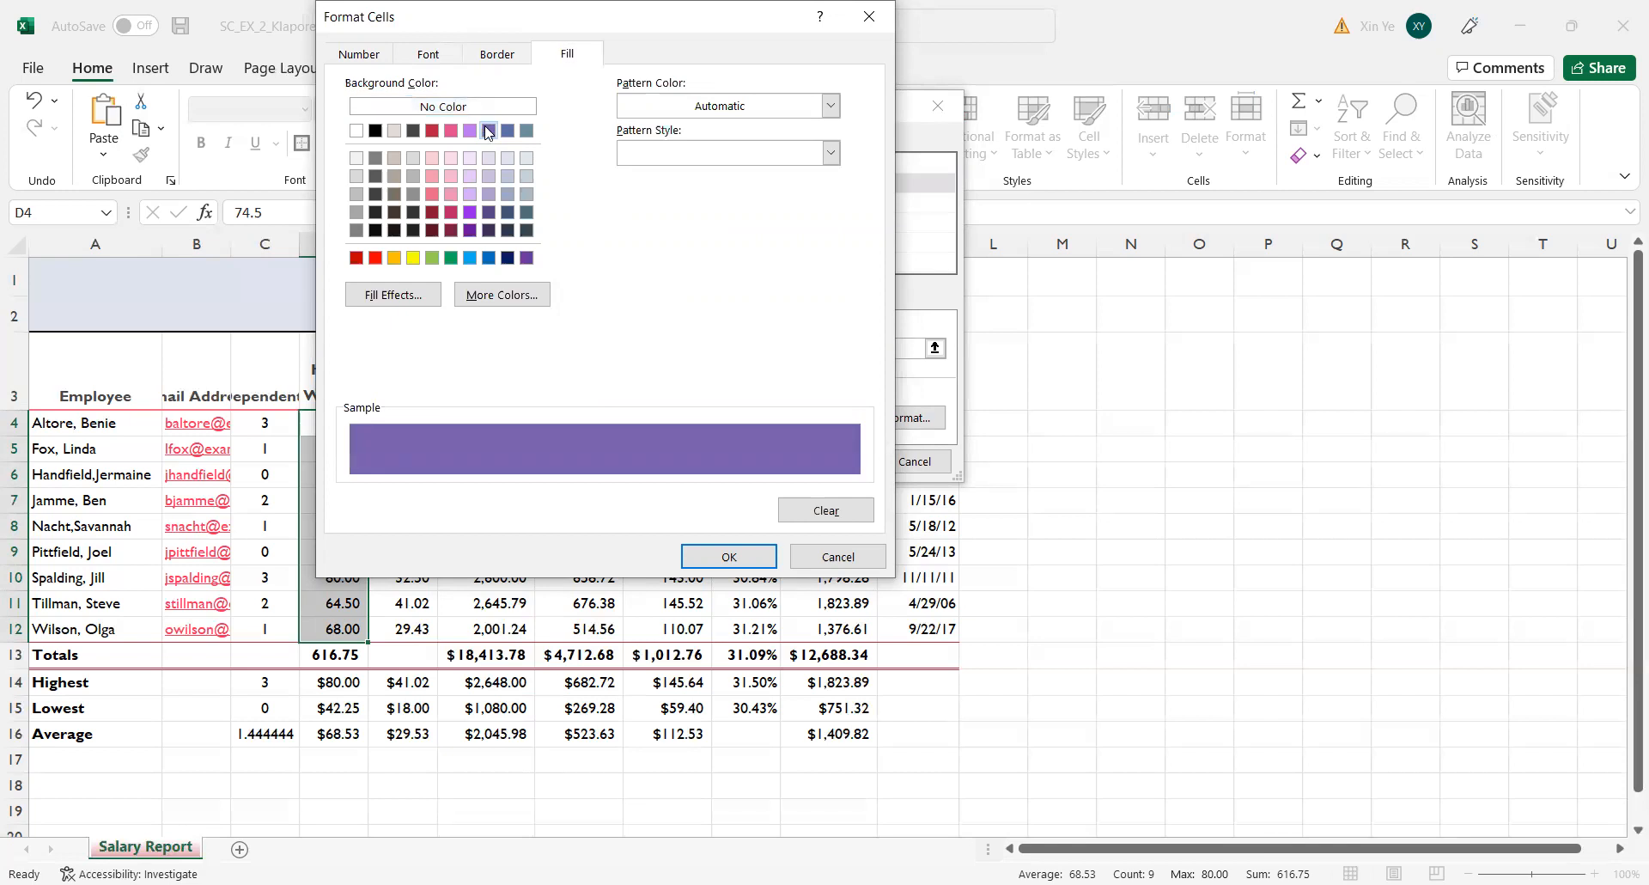
click(744, 566)
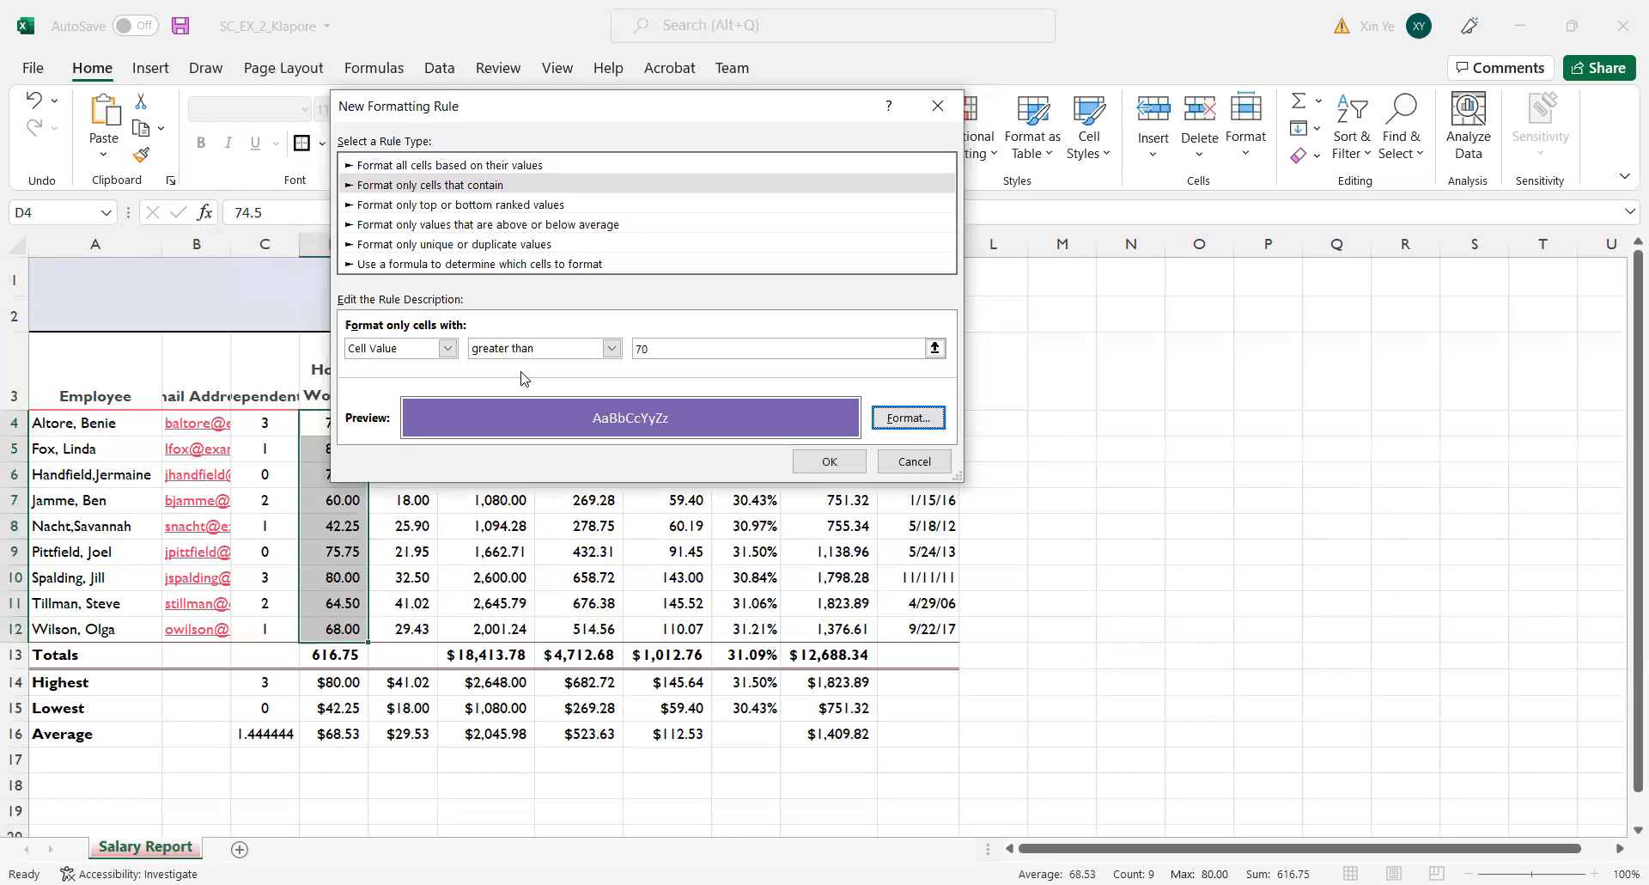
click(836, 468)
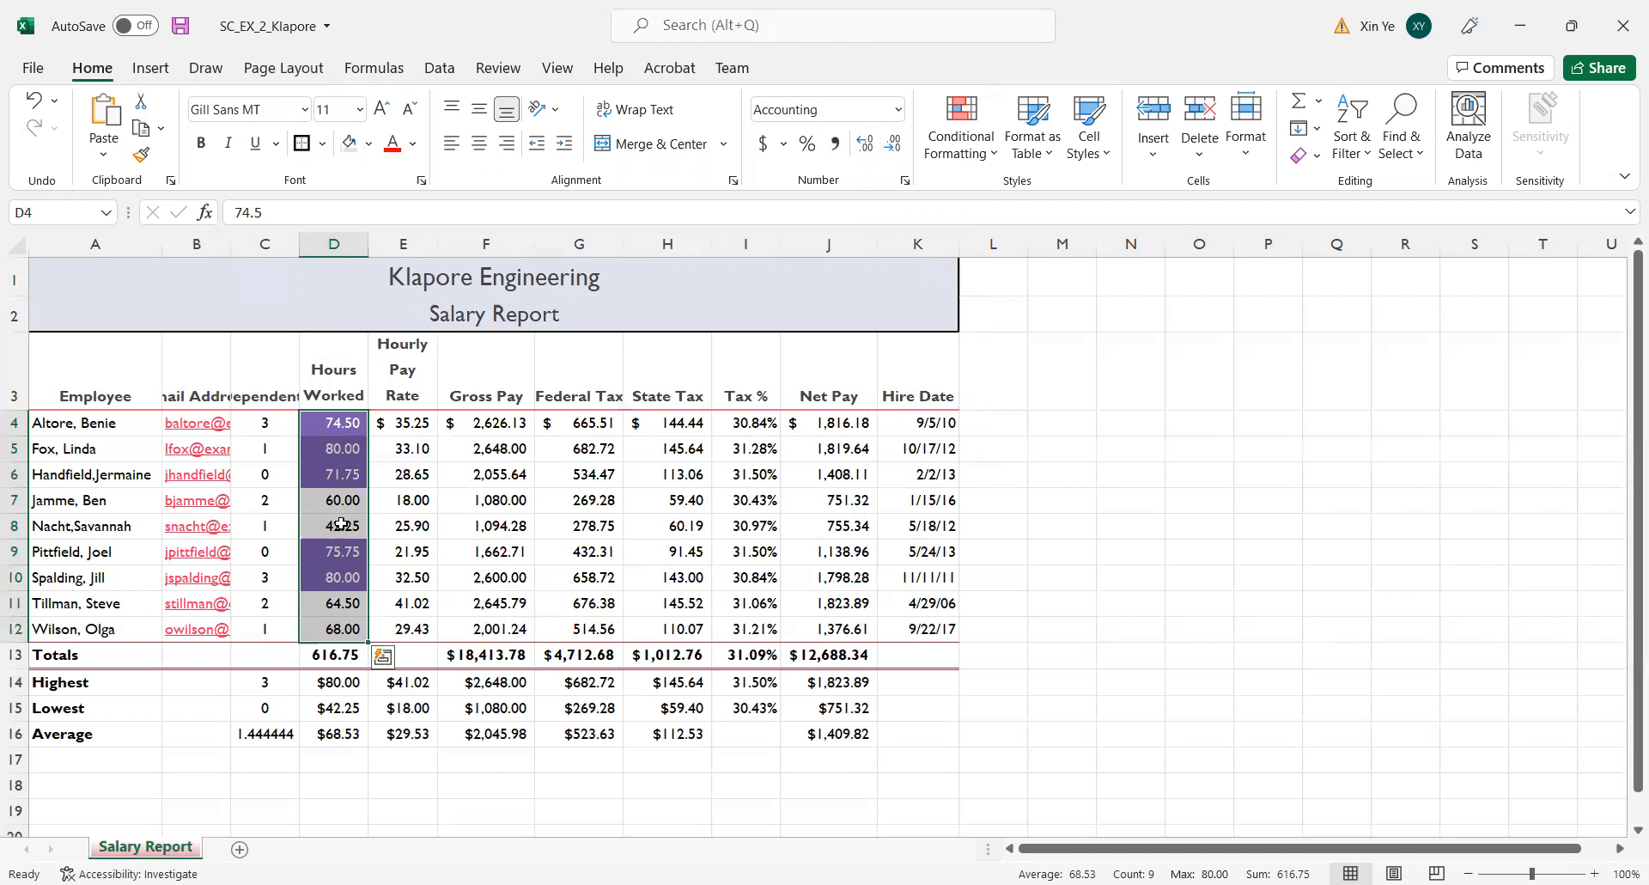
click(1152, 520)
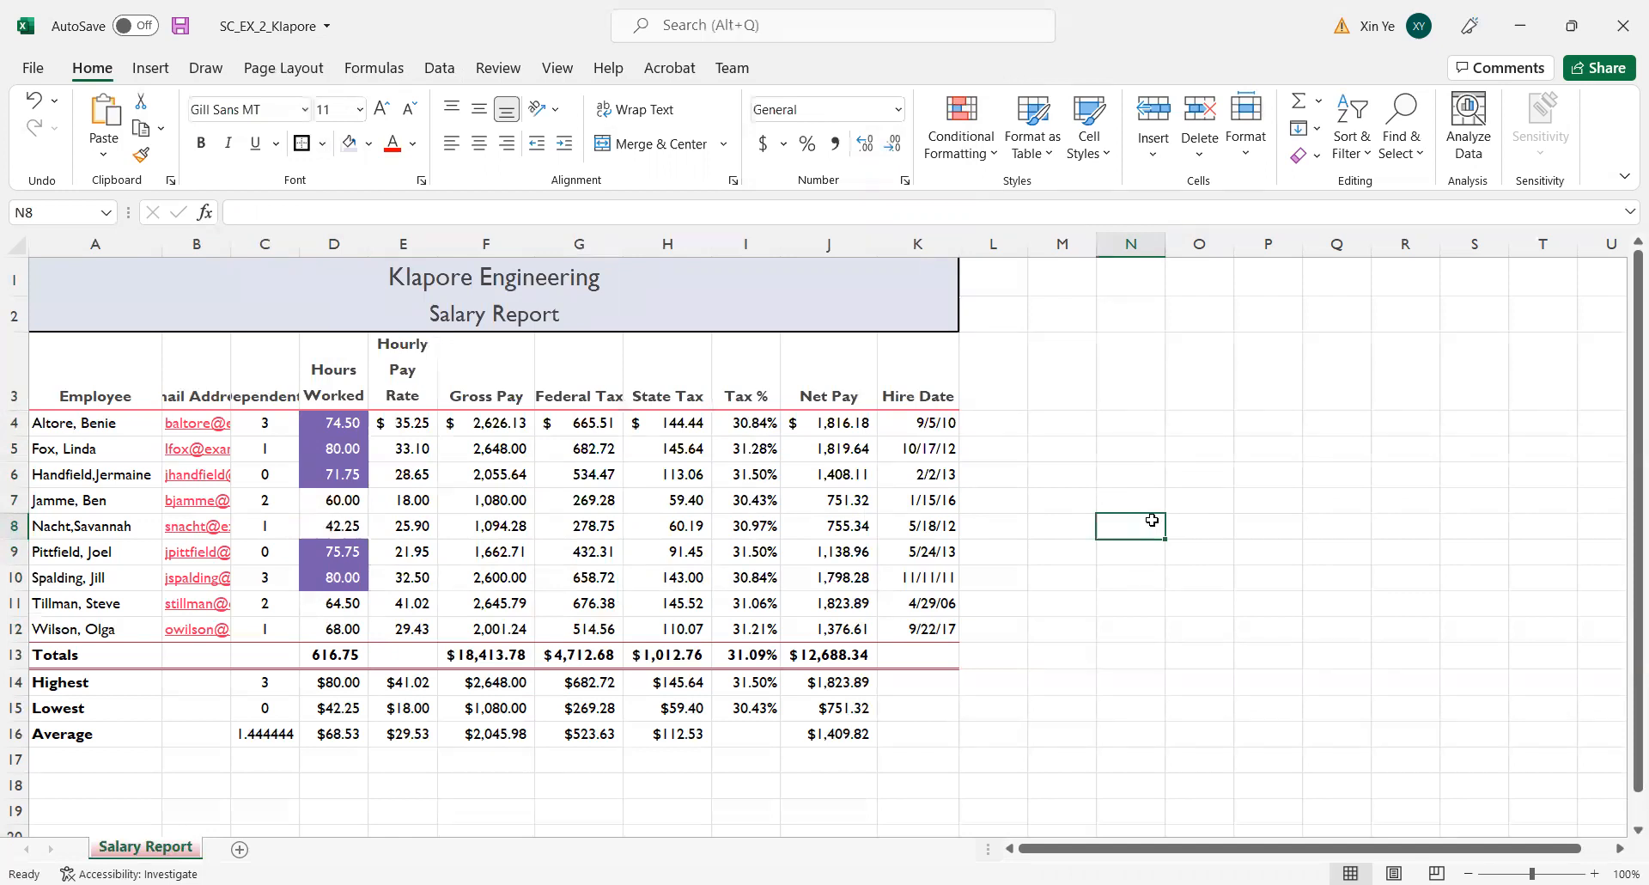
AutoFit the widths of columns A through C so the employee names, email addresses and Dependents heading fit.
click(97, 242)
drag(96, 241, 163, 244)
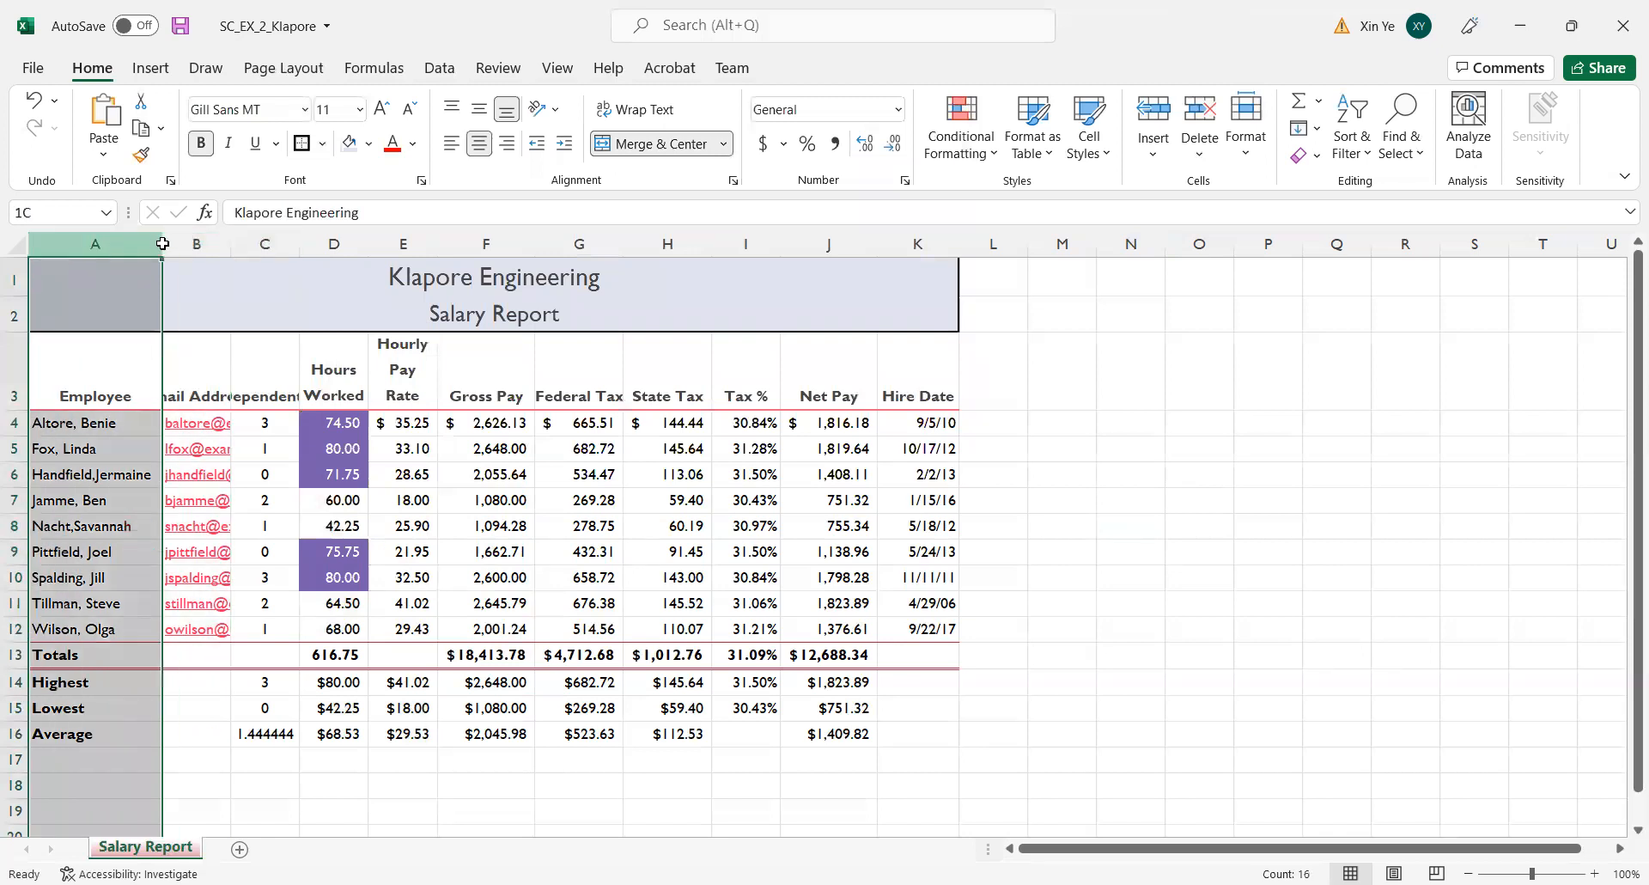
drag(265, 241, 265, 242)
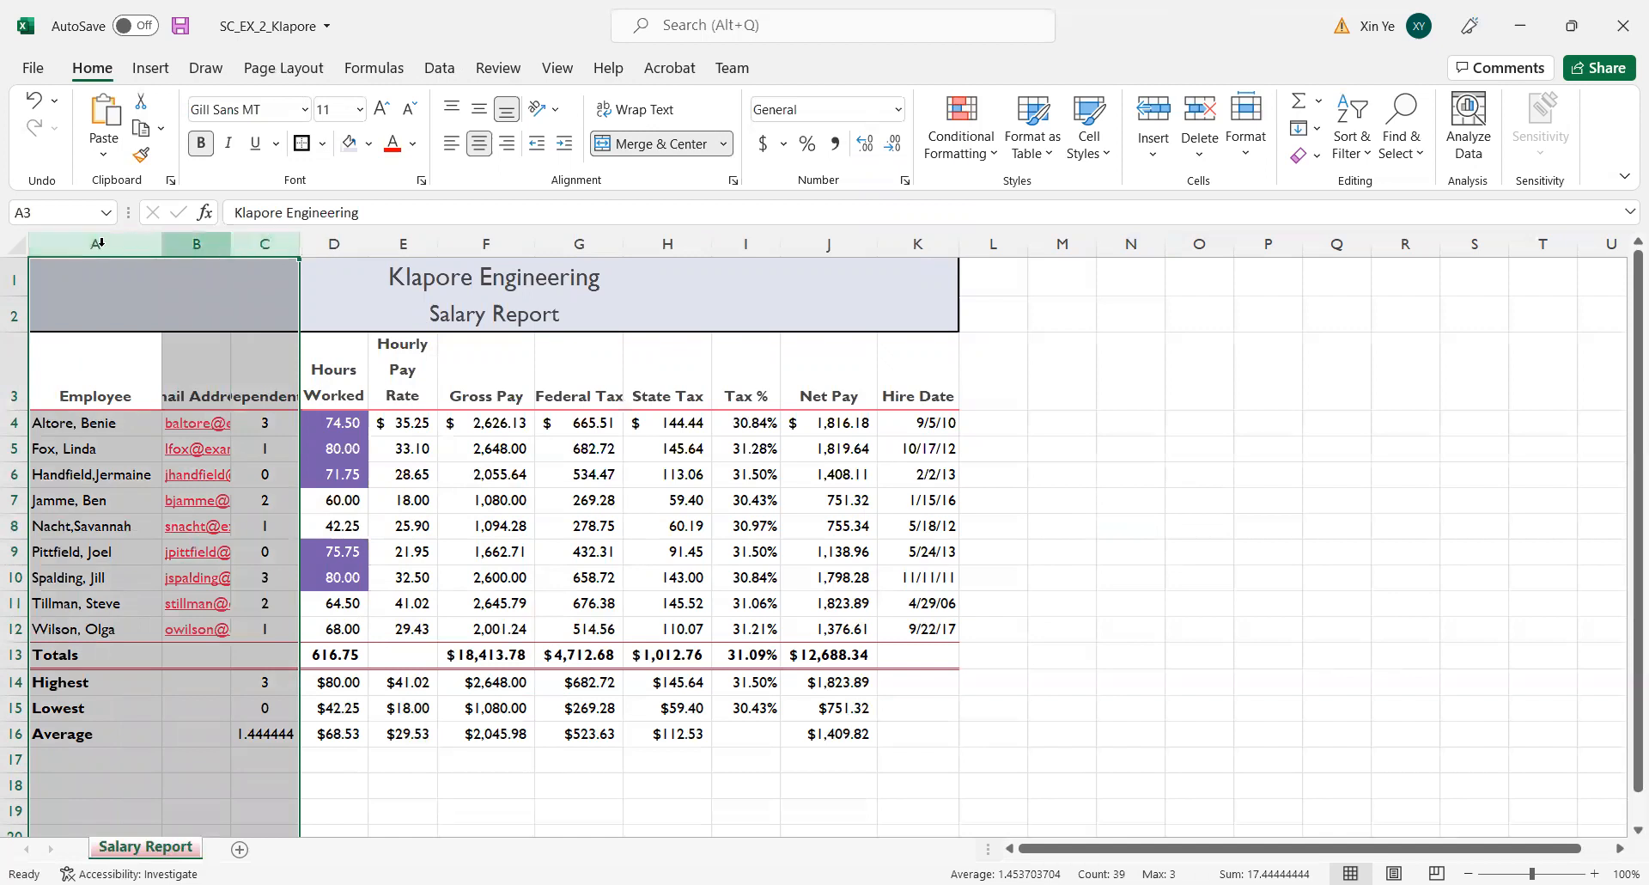
click(1116, 377)
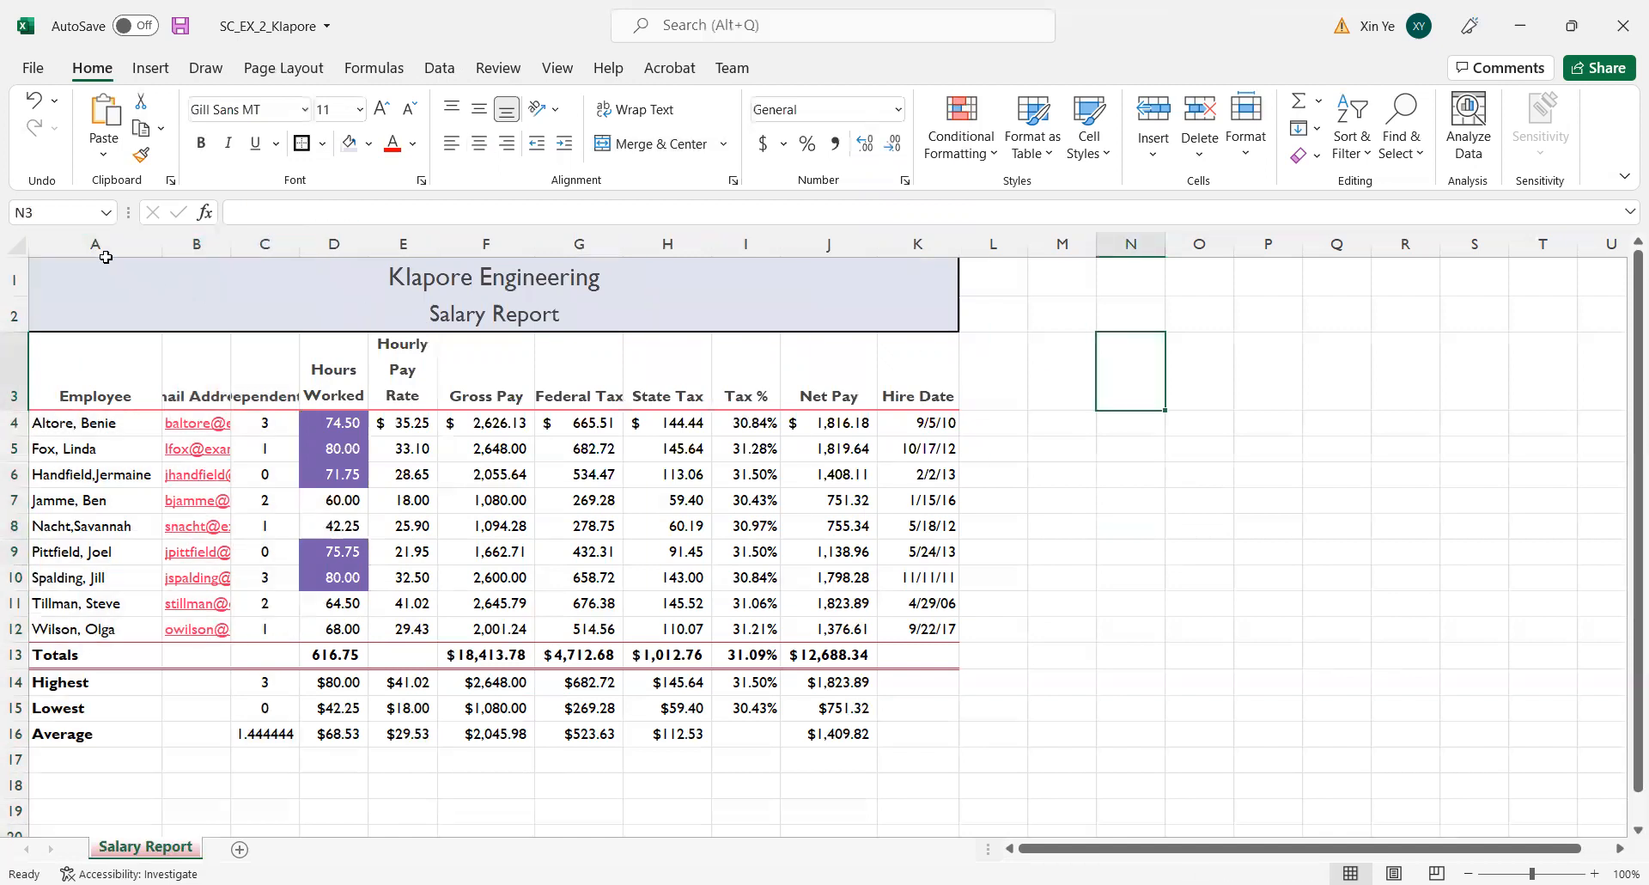
drag(75, 243, 279, 240)
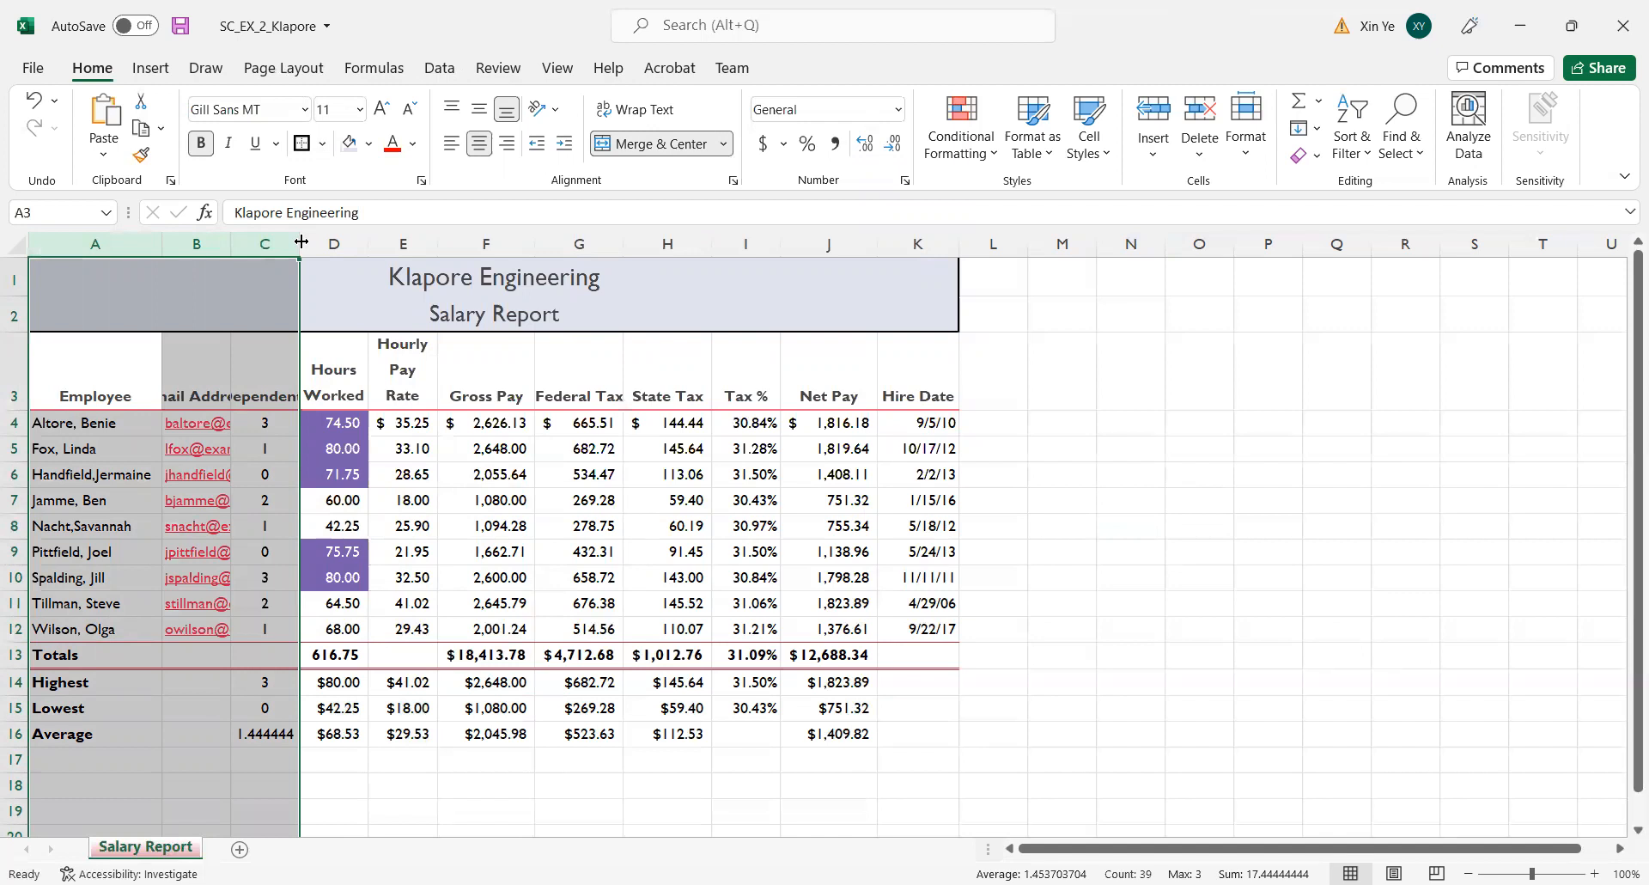
double_click(301, 243)
click(242, 243)
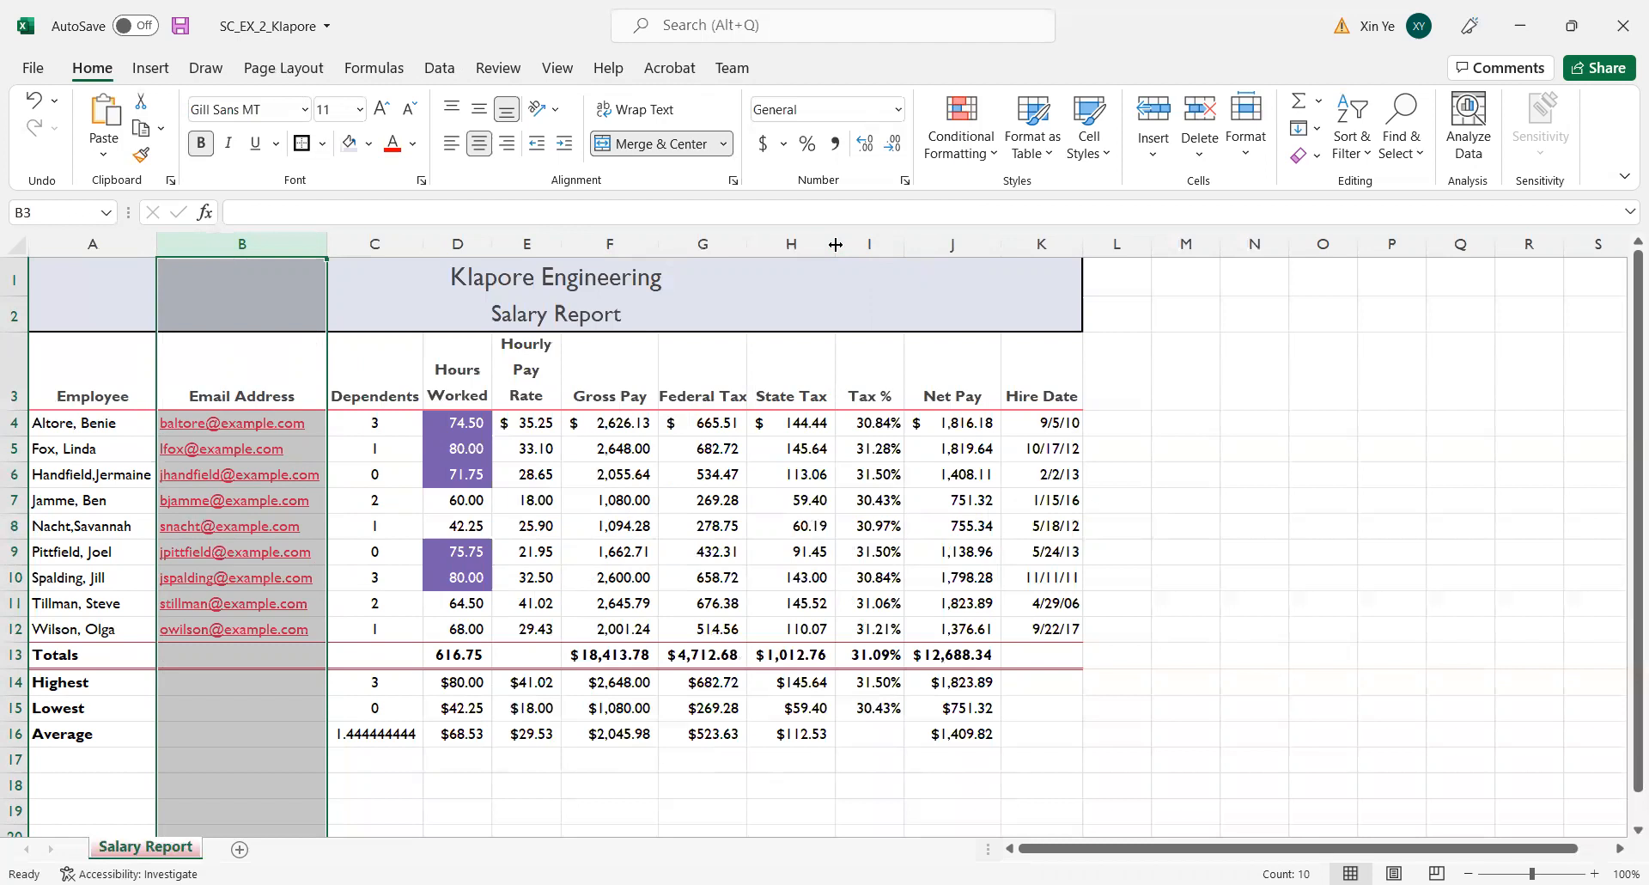
Adjust the width of the State Tax column H to about 10.4 characters.
drag(835, 245, 835, 244)
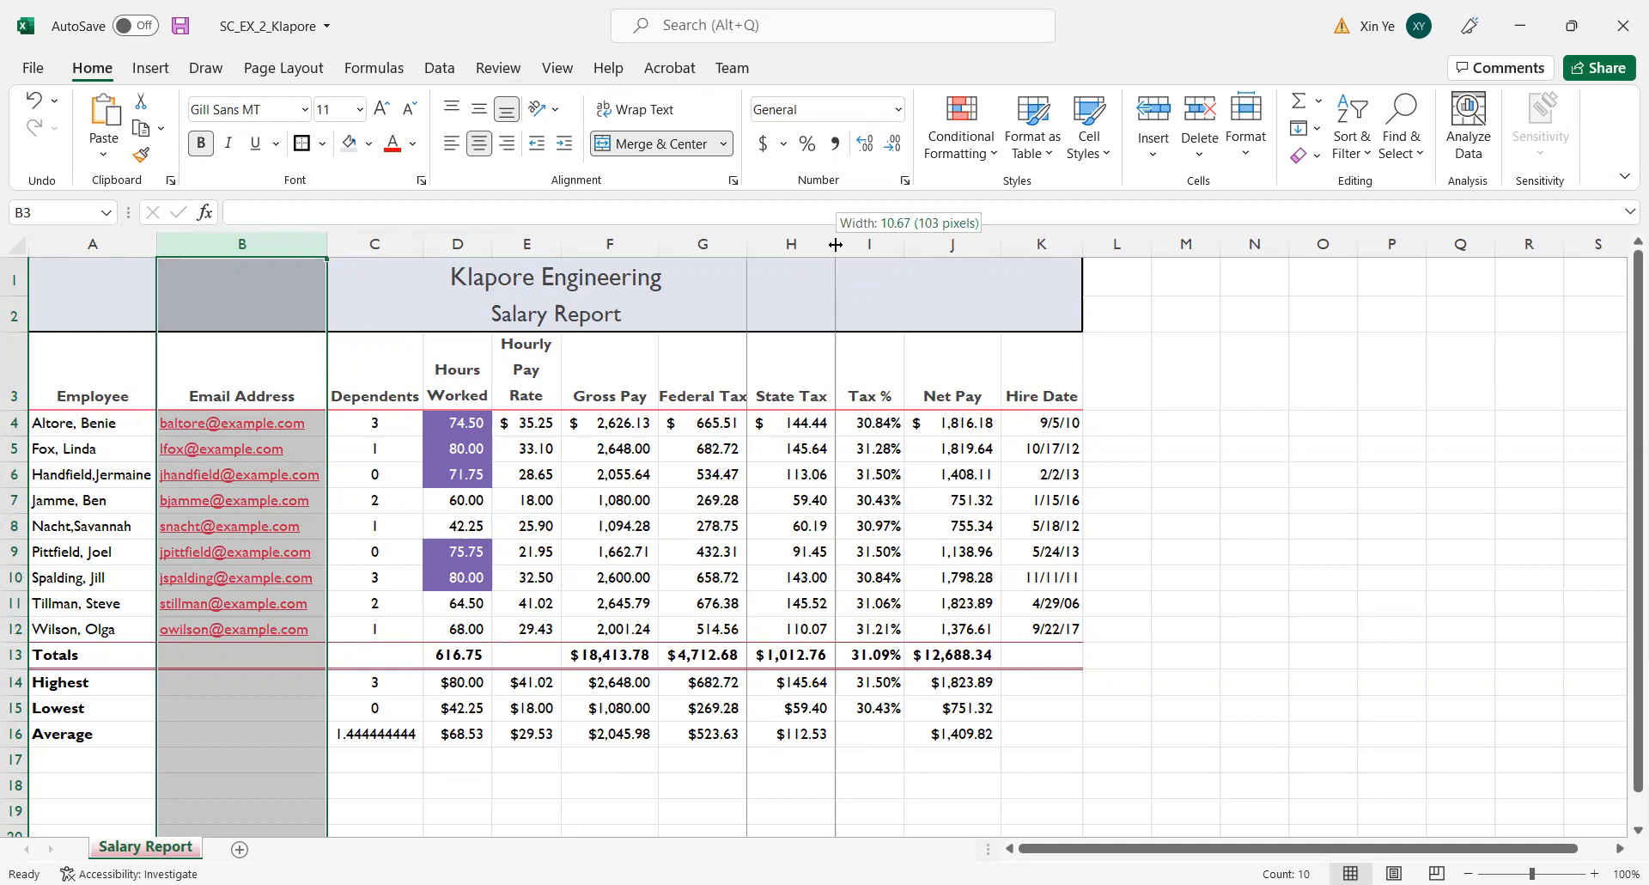
drag(835, 245, 838, 245)
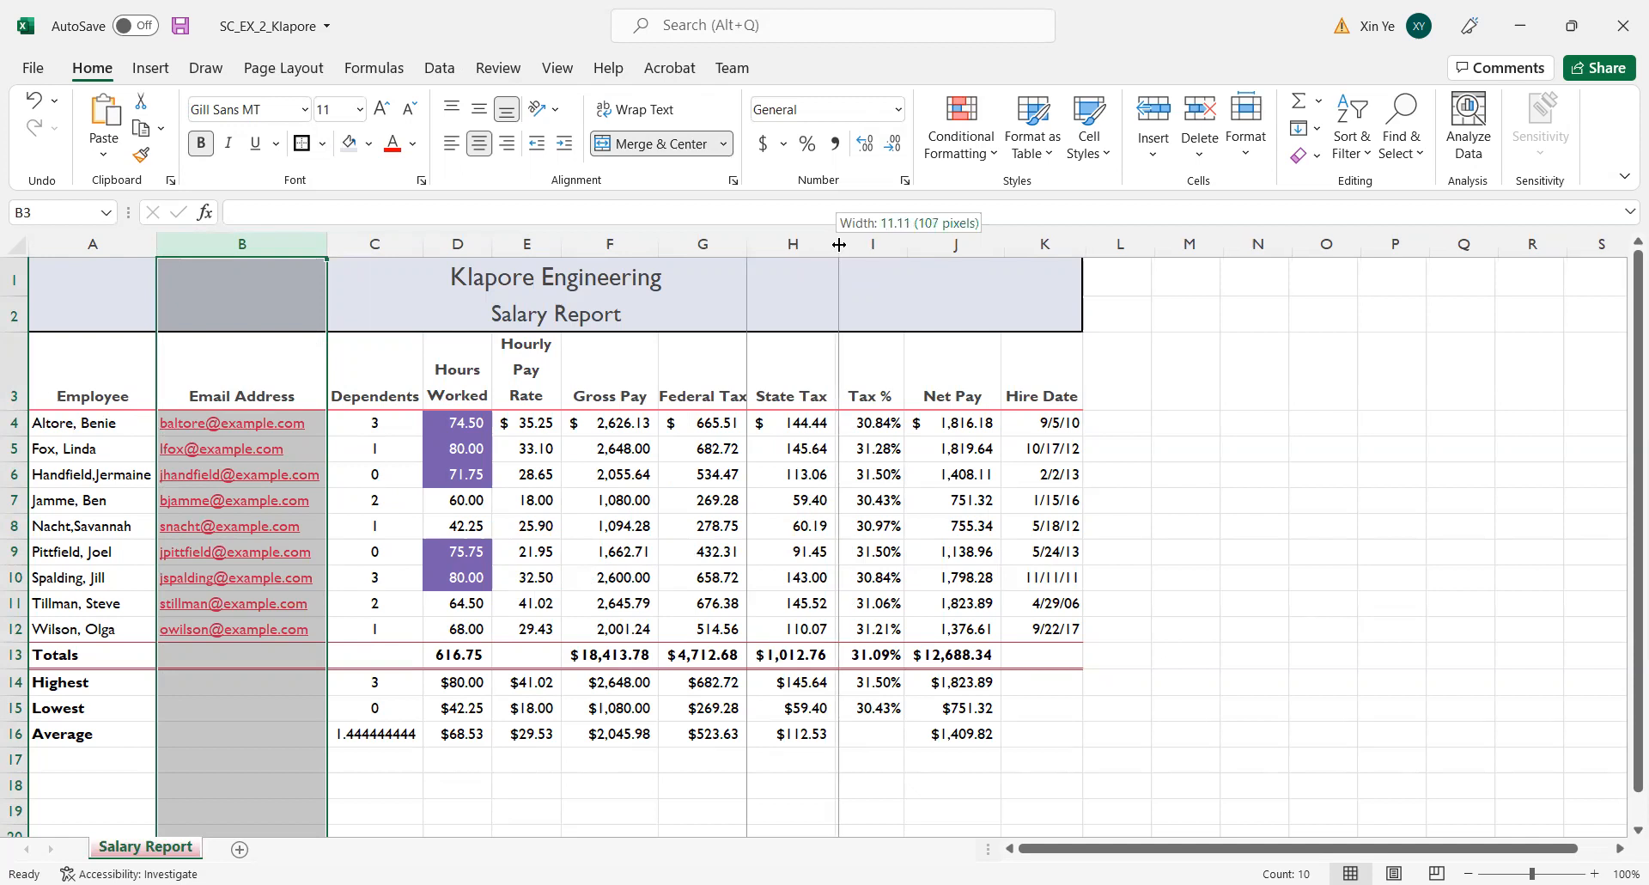
drag(840, 245, 834, 240)
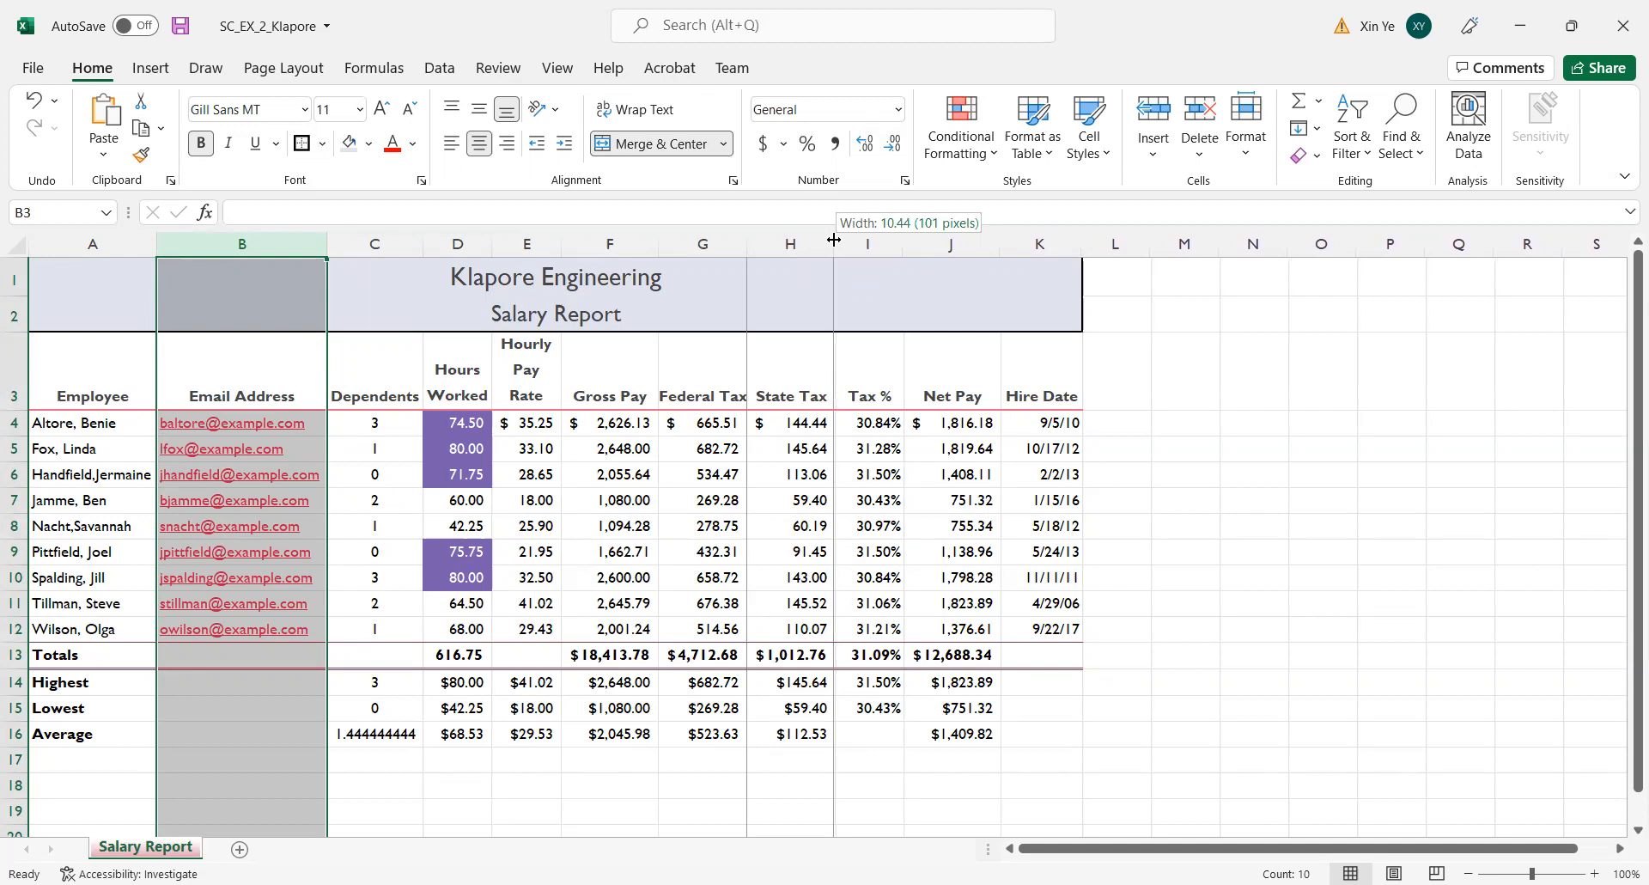
drag(833, 241, 831, 241)
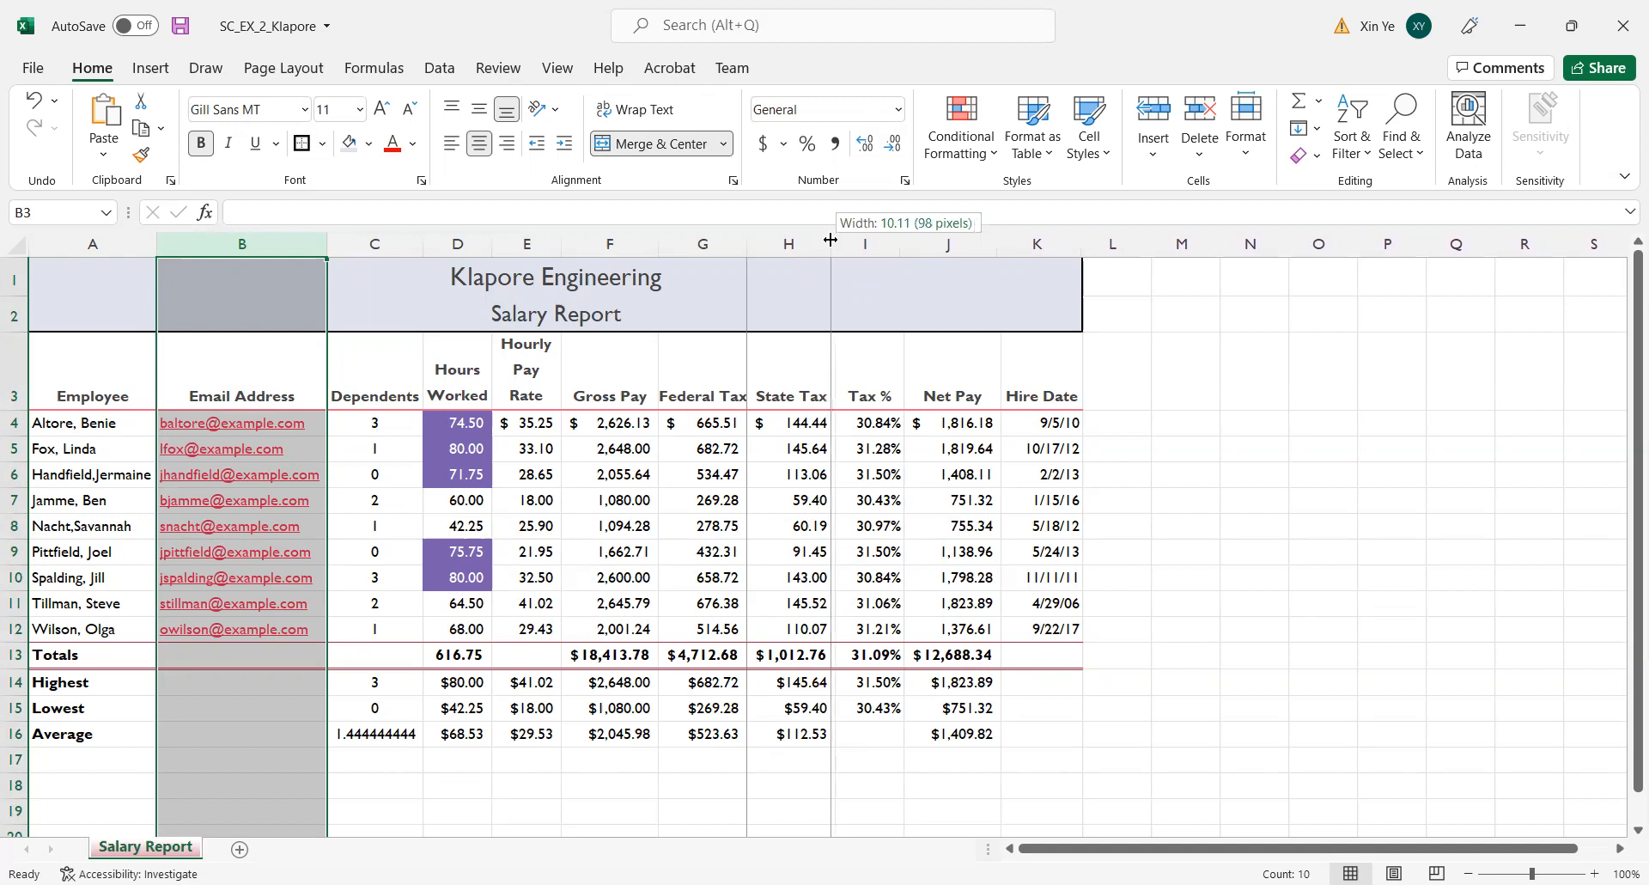
drag(831, 240, 834, 238)
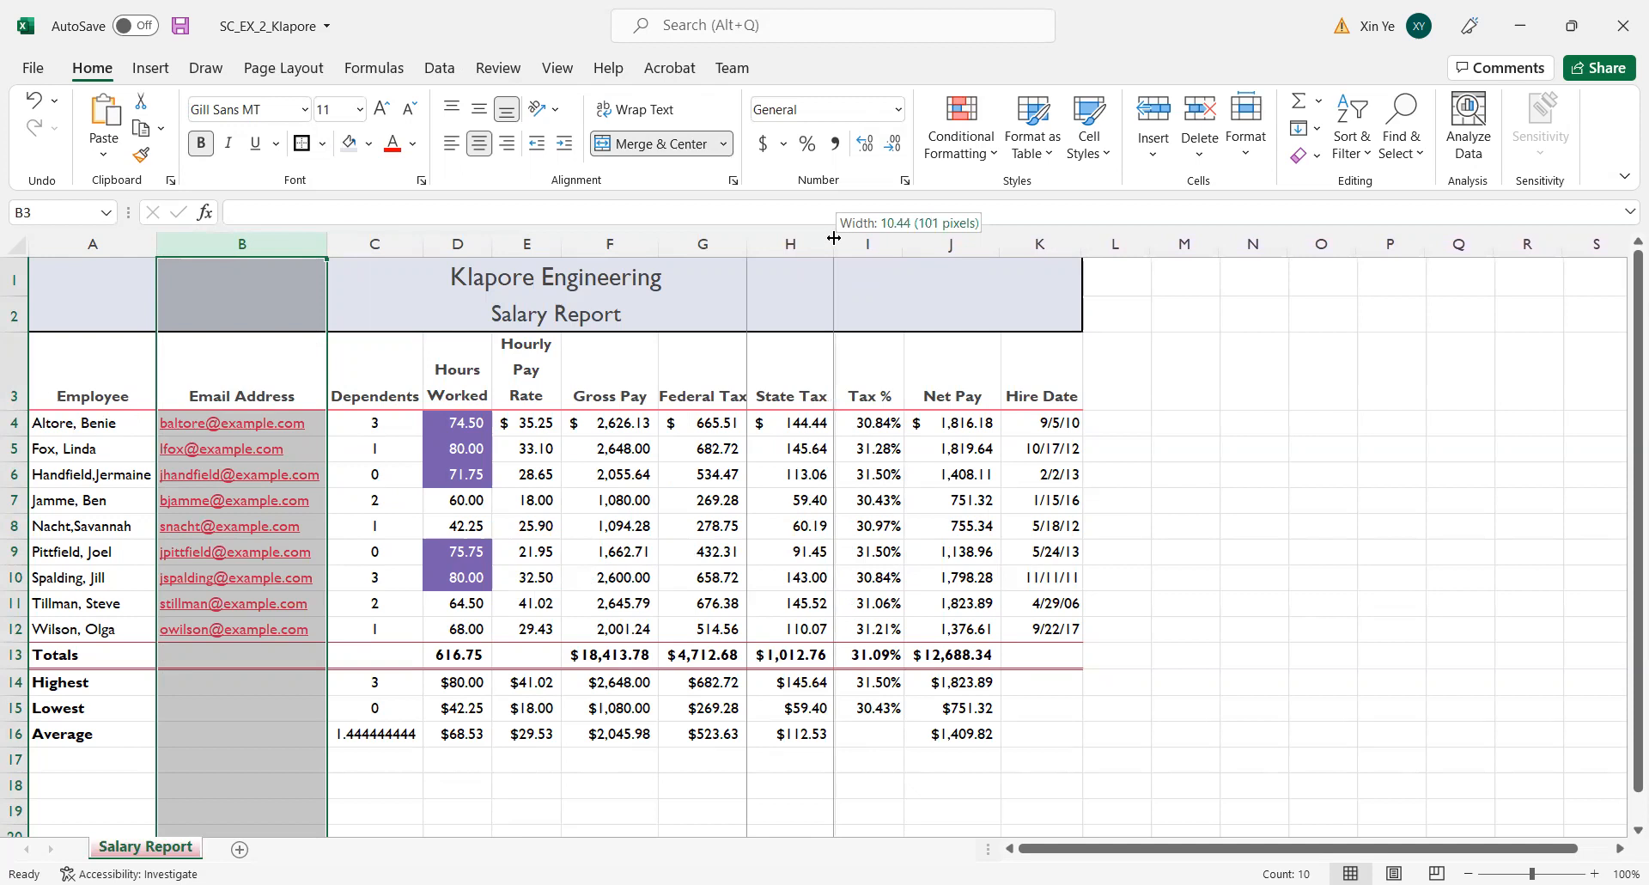
drag(835, 238, 832, 238)
drag(833, 237, 830, 237)
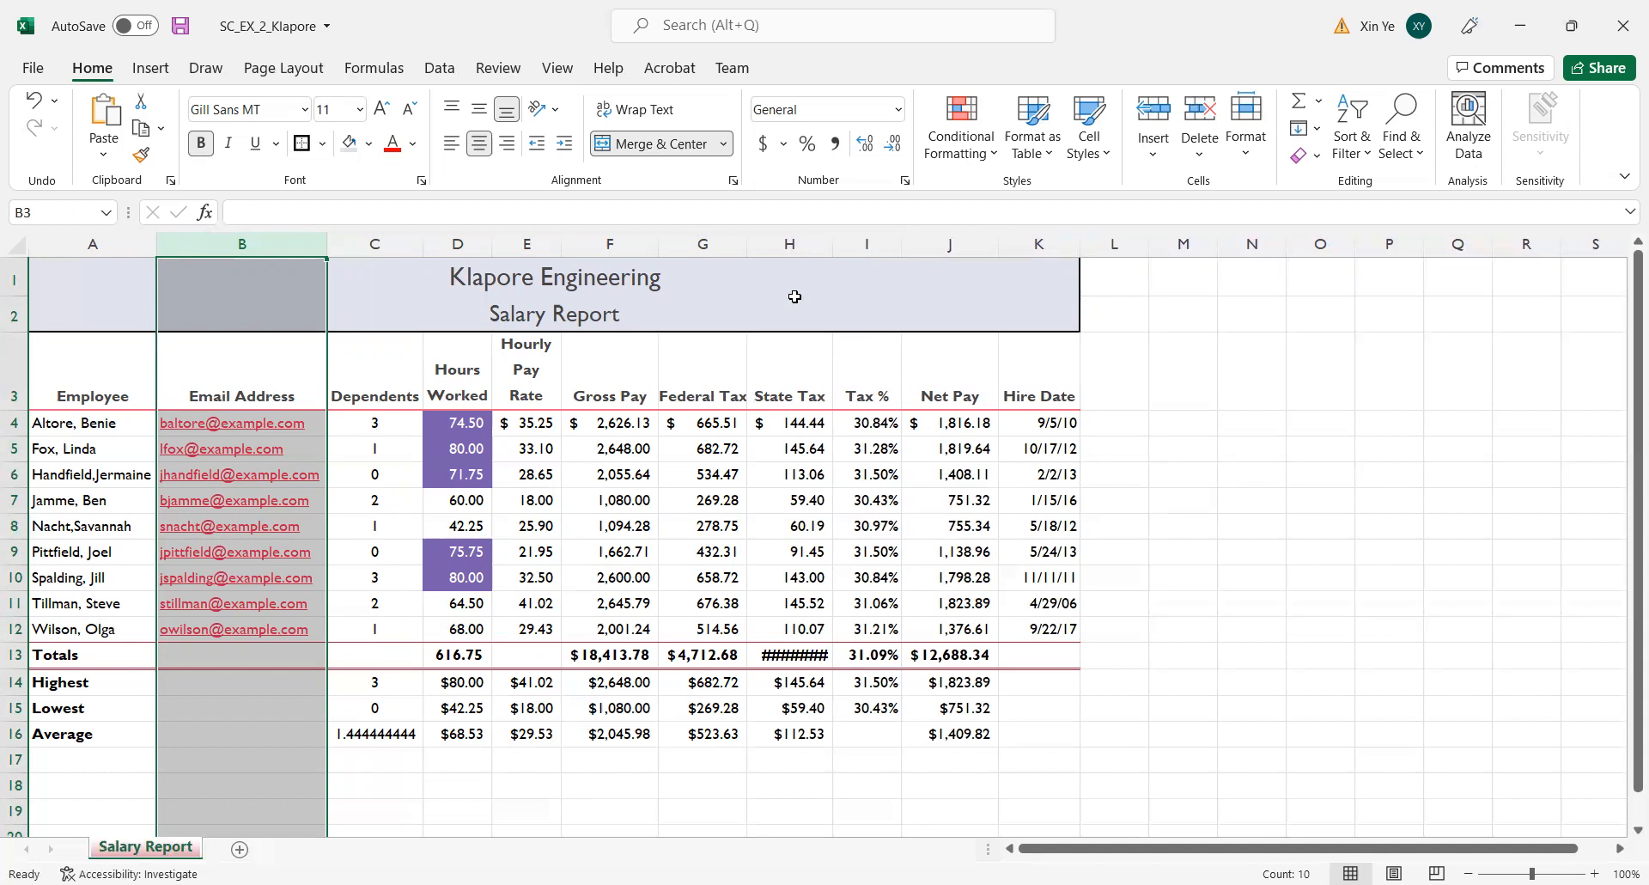
Widen the Hours Worked, Hourly Pay Rate and Tax % columns (D, E and I) together to one common width.
click(452, 239)
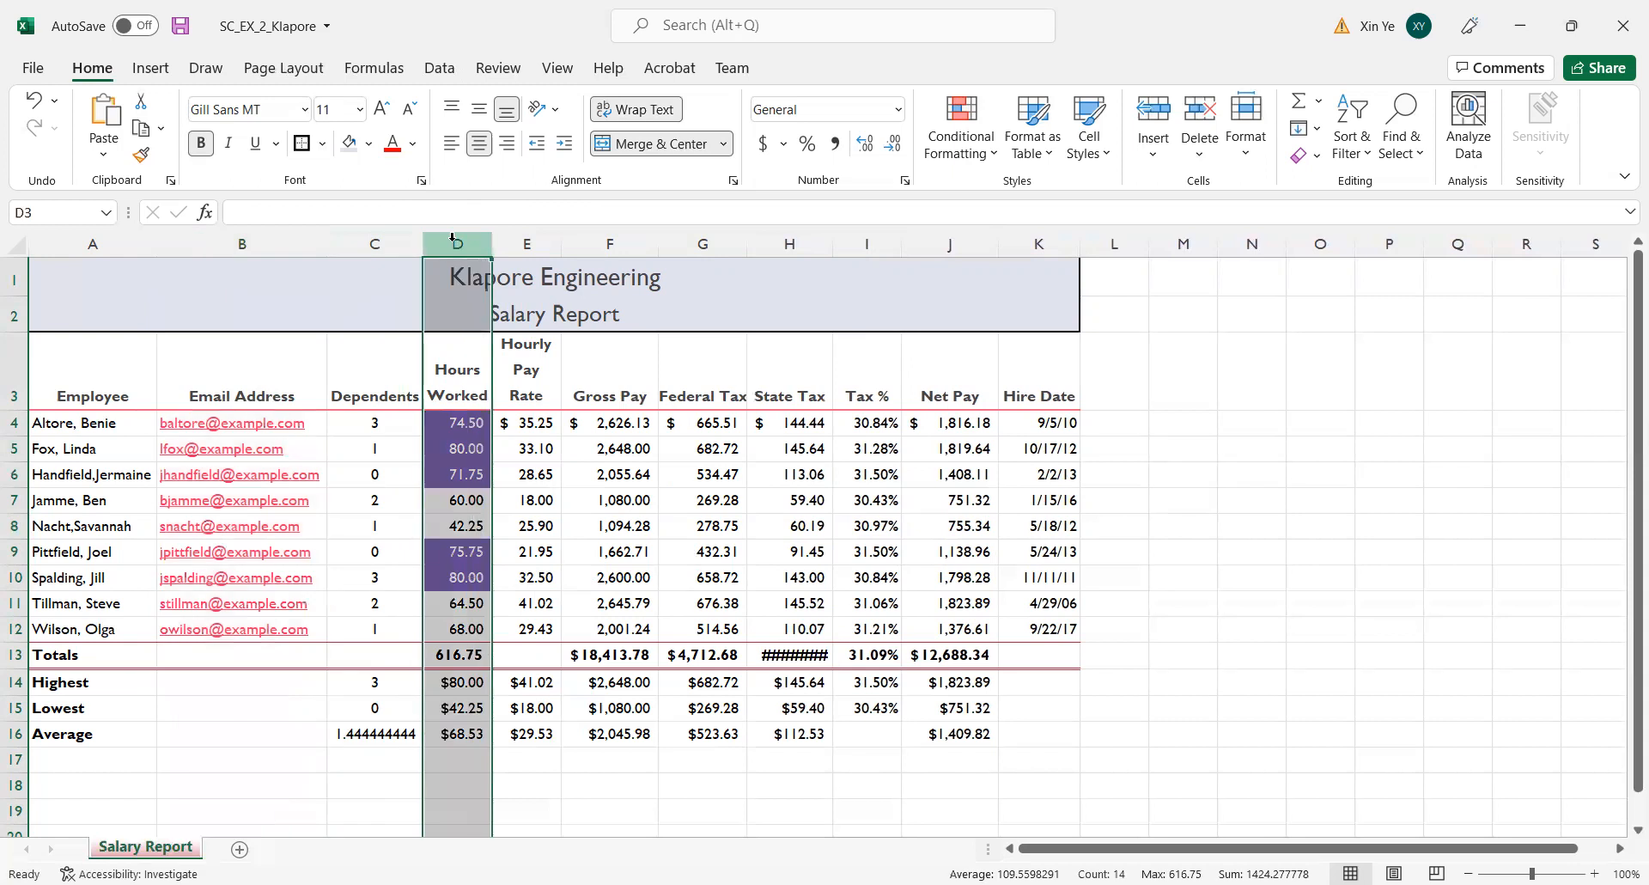
ctrl+click(526, 240)
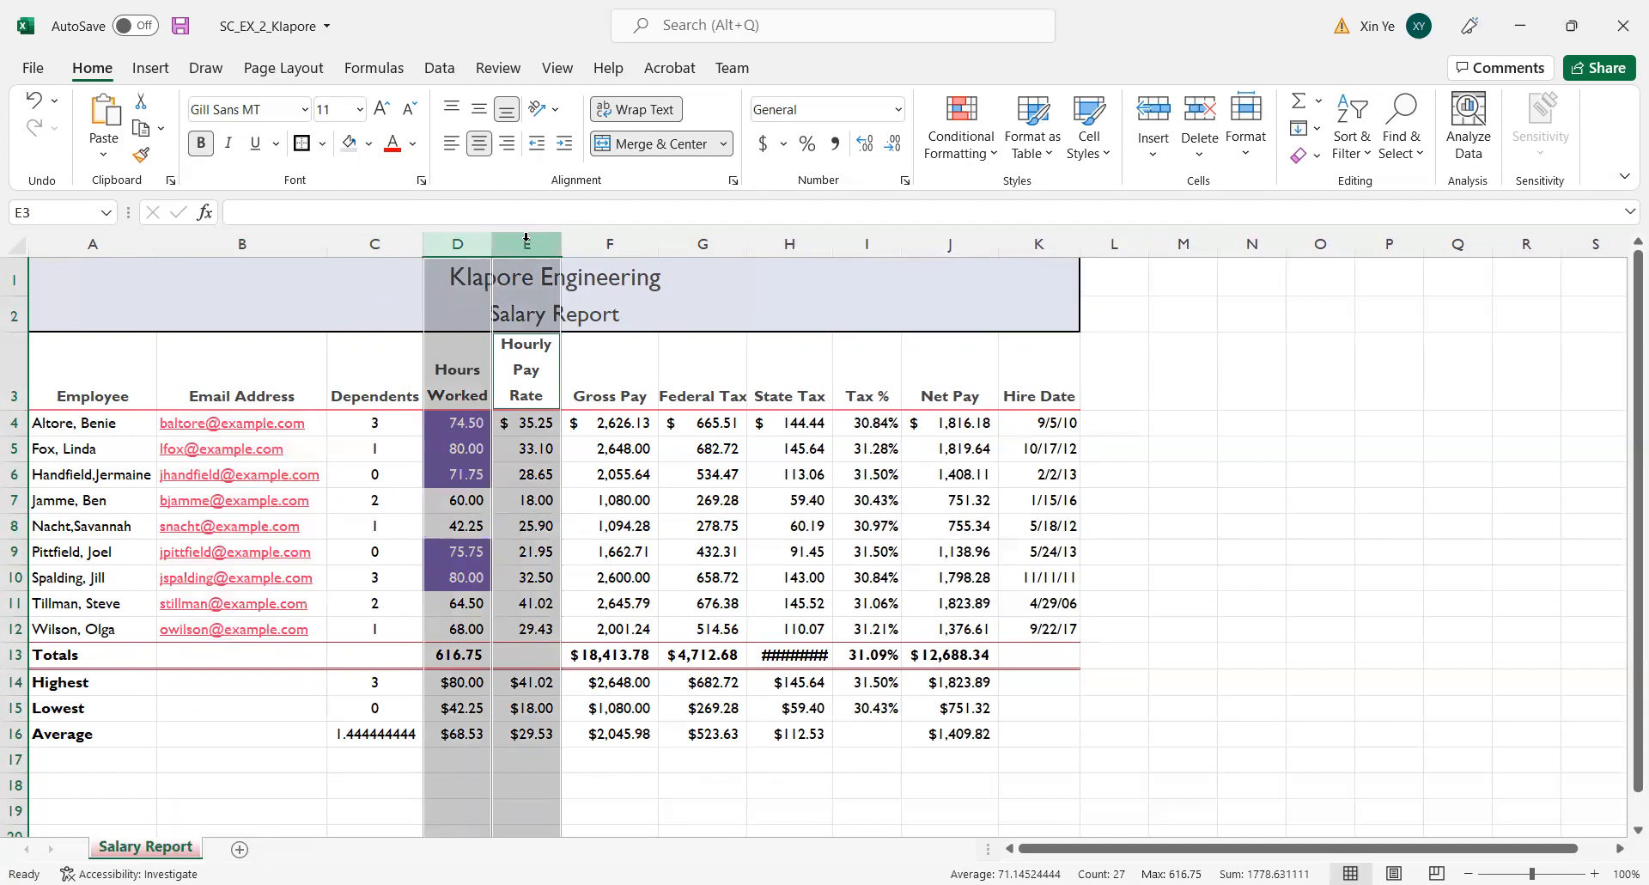
ctrl+click(878, 240)
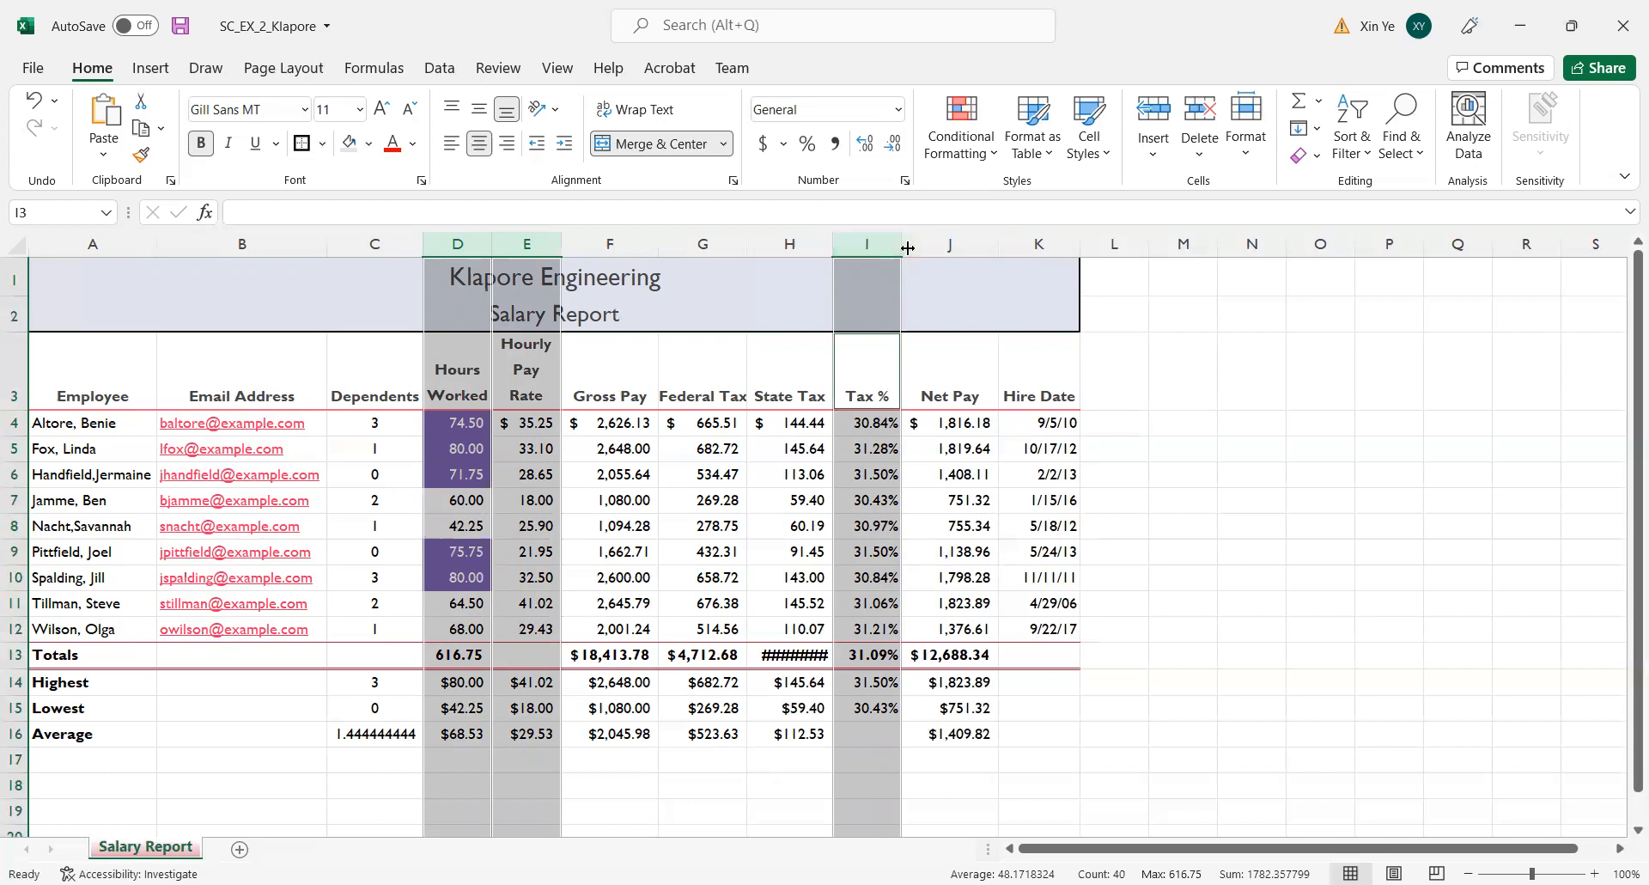
drag(906, 243, 925, 244)
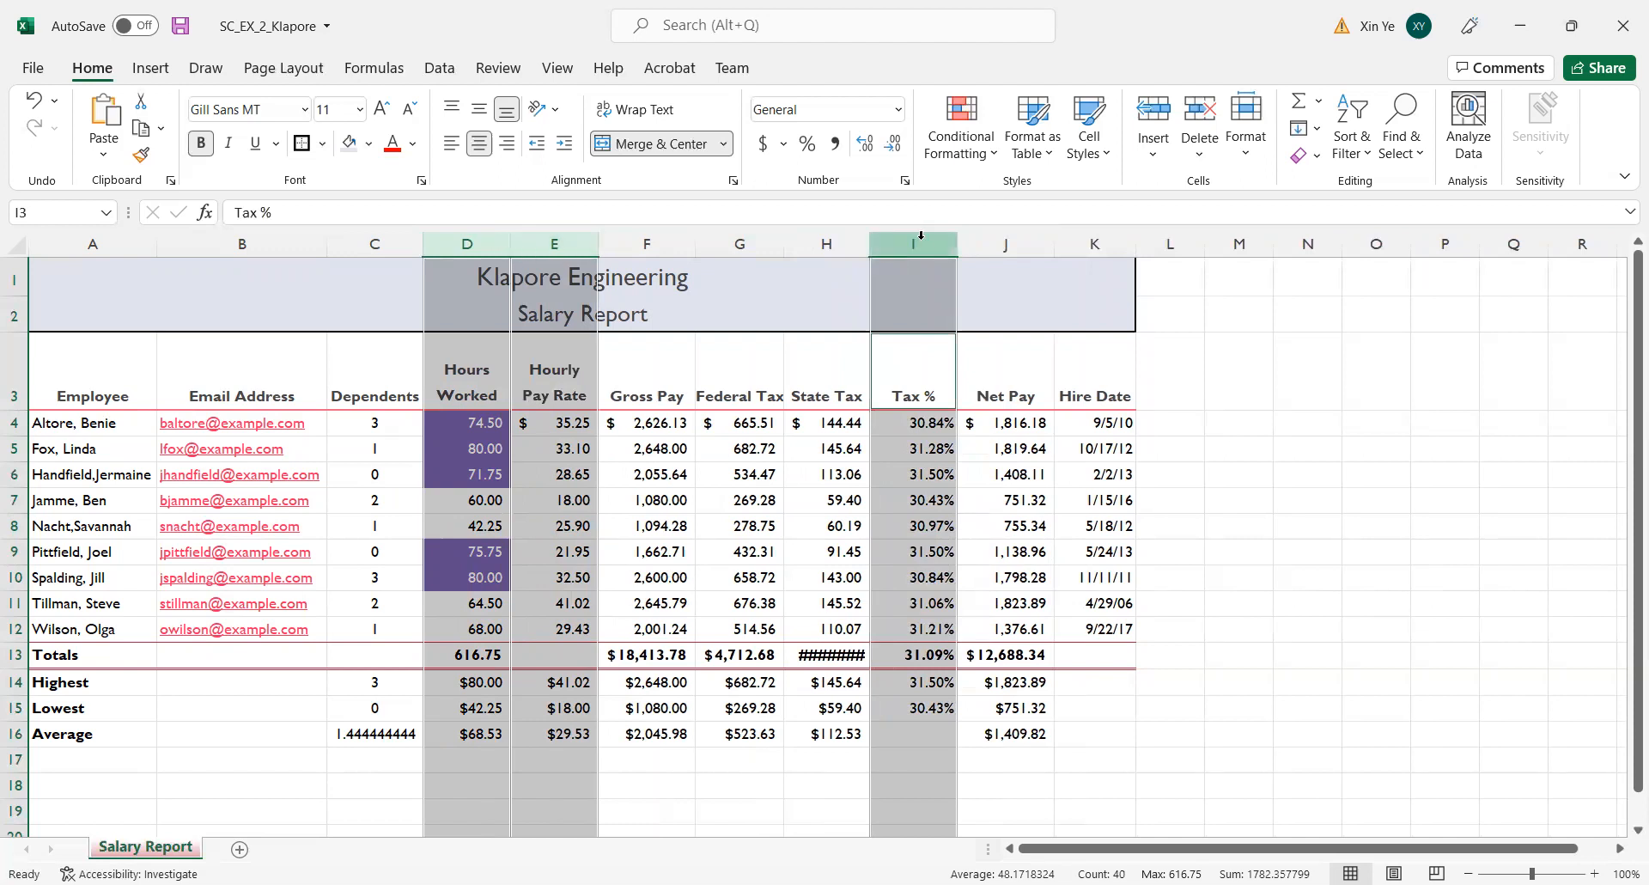
click(959, 247)
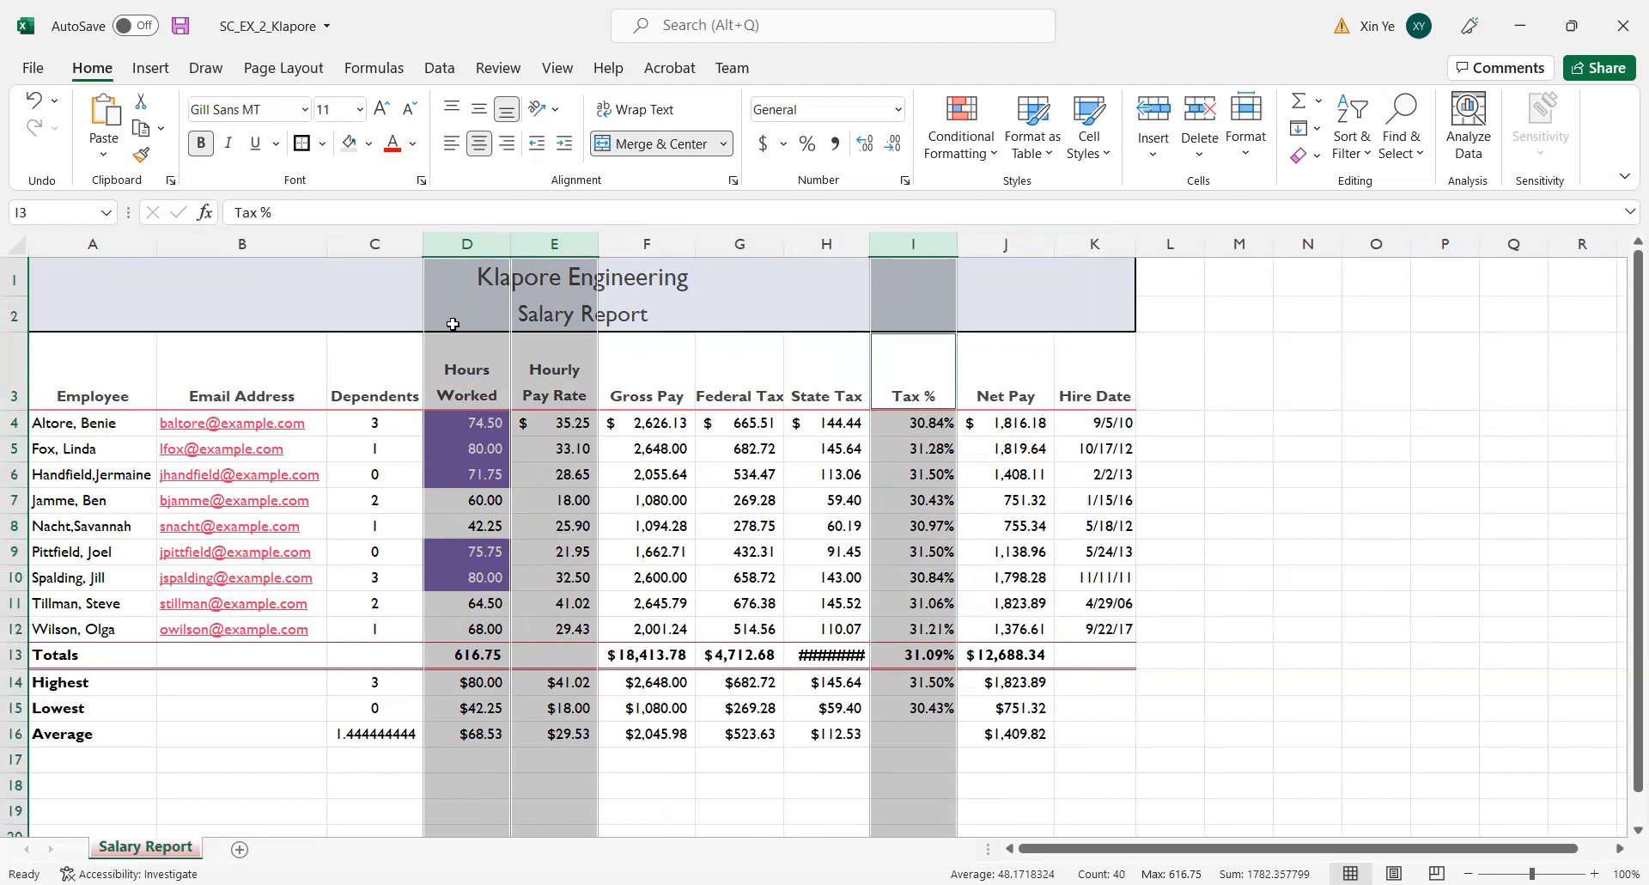
Set the nonadjacent columns F, G, J and K together to a width of 11.11.
click(658, 246)
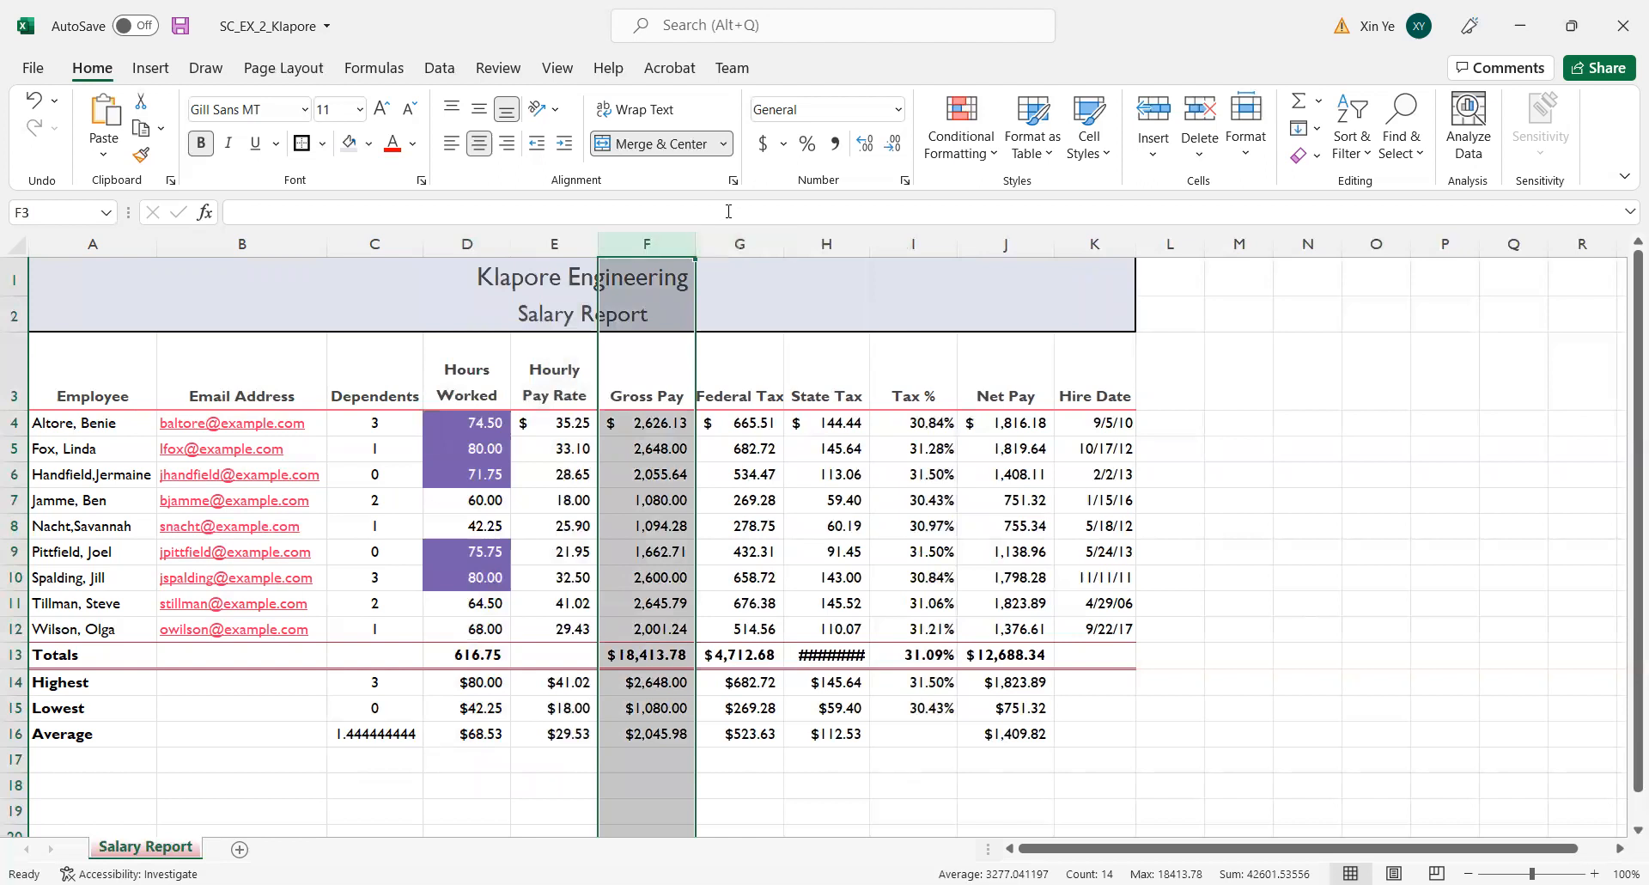
click(1216, 388)
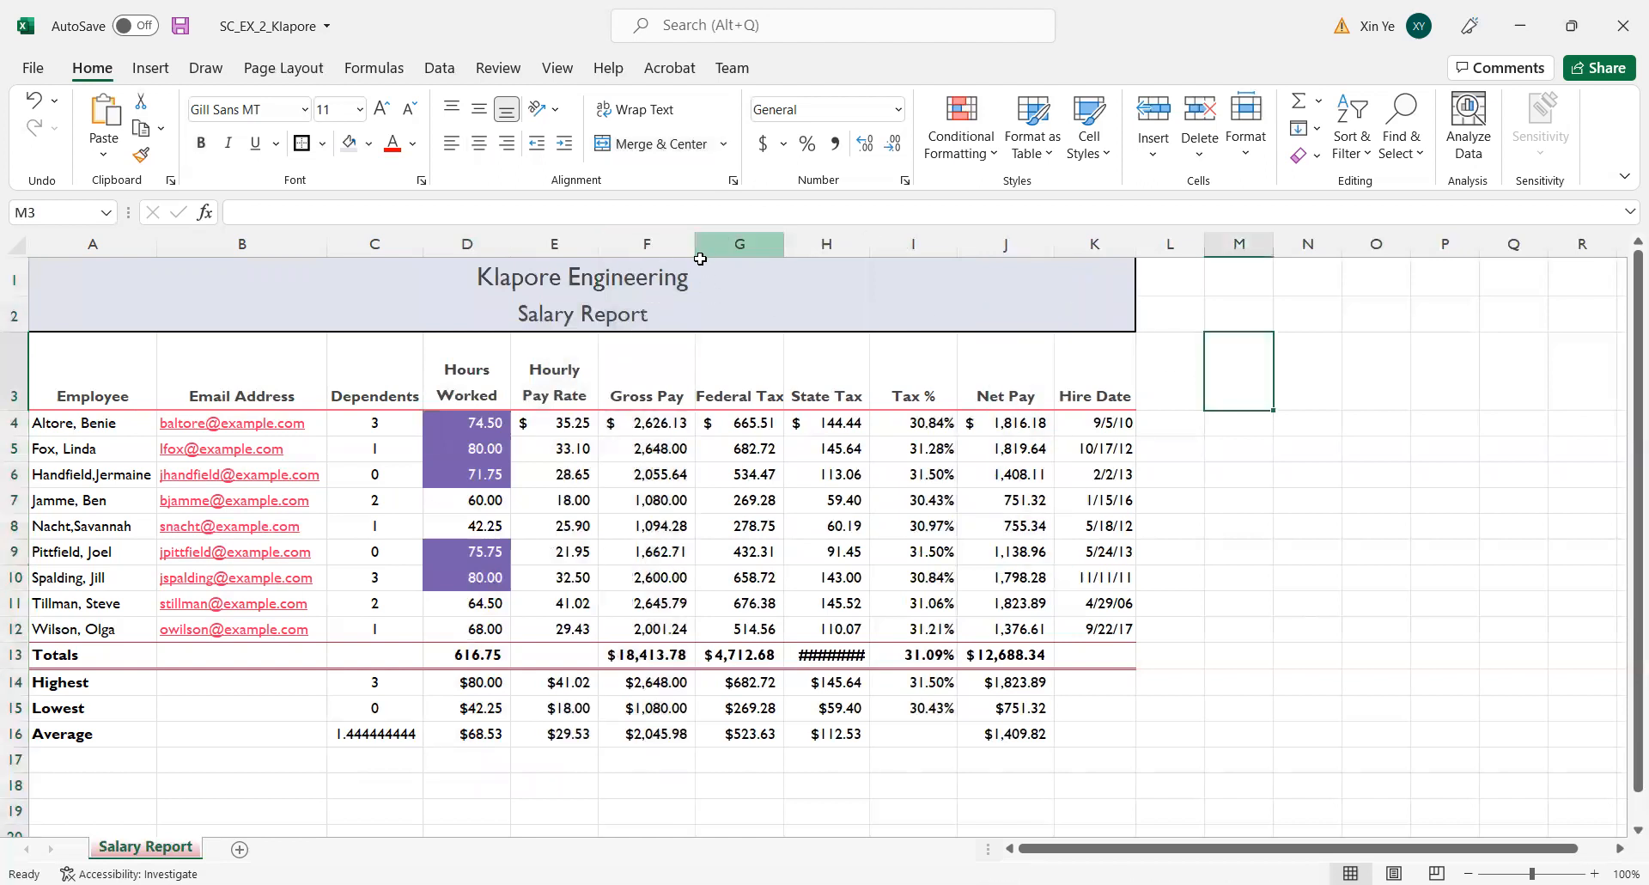
drag(647, 244, 723, 238)
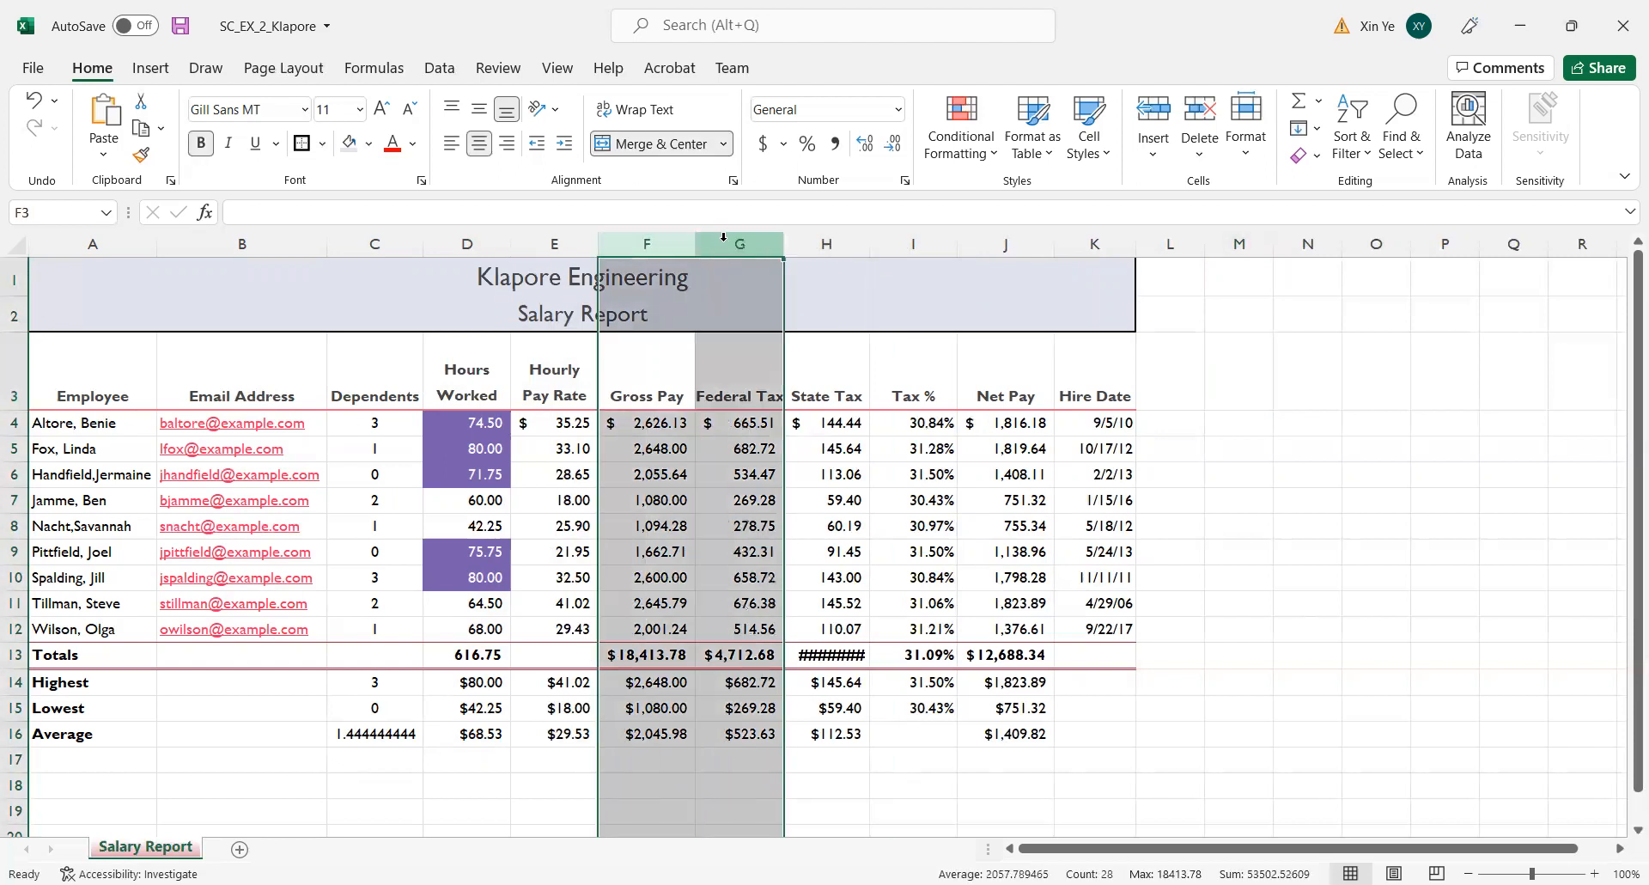
ctrl+click(1012, 243)
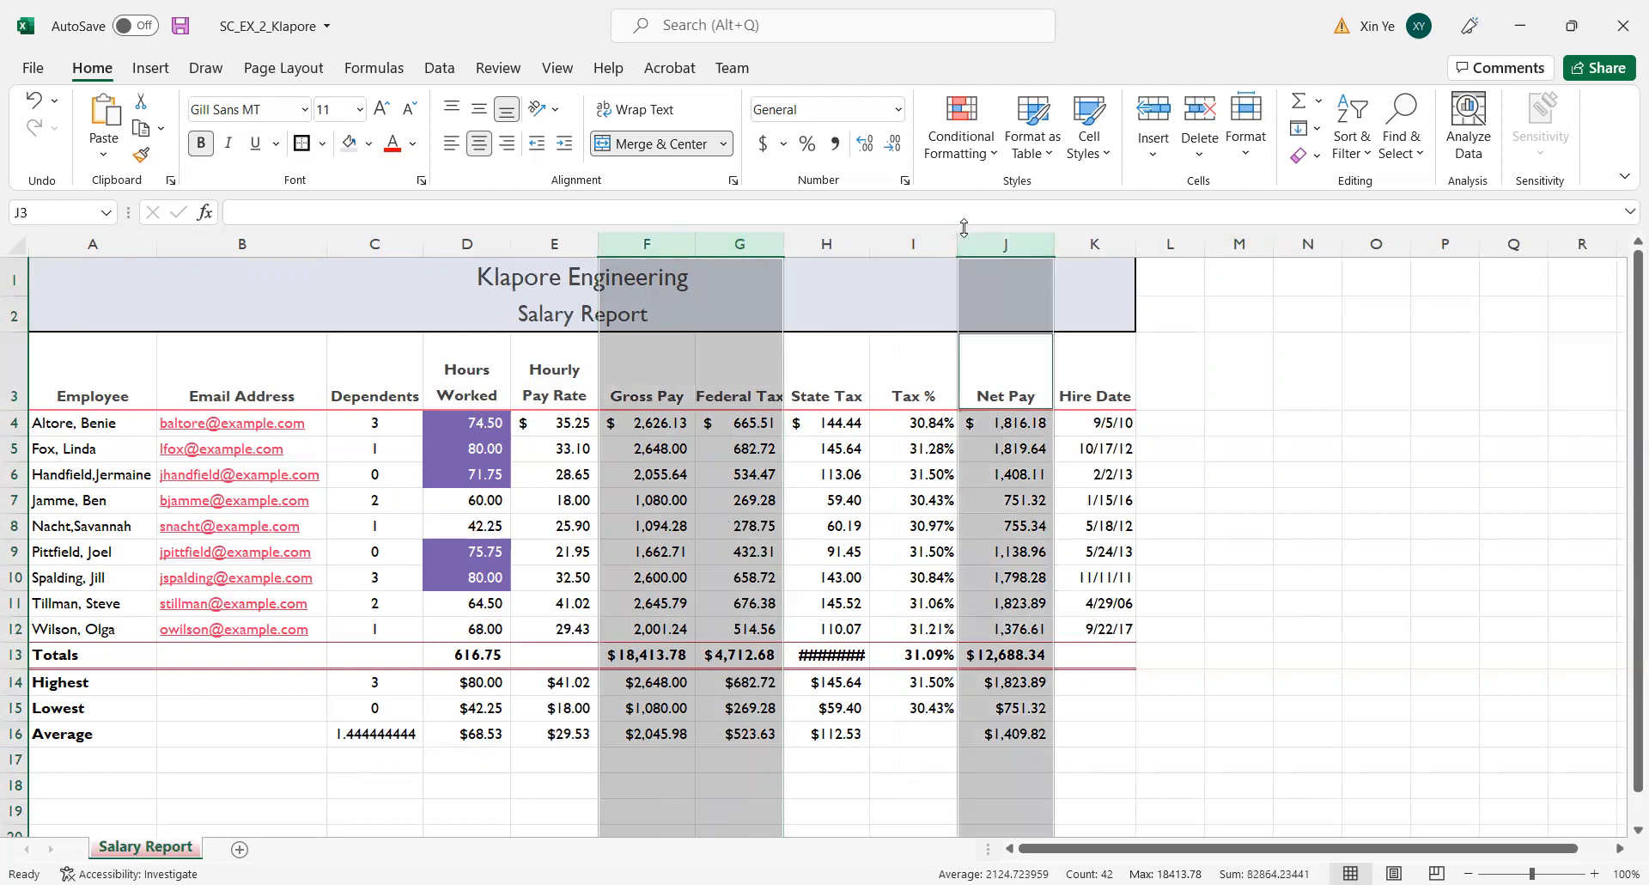
ctrl+click(1101, 229)
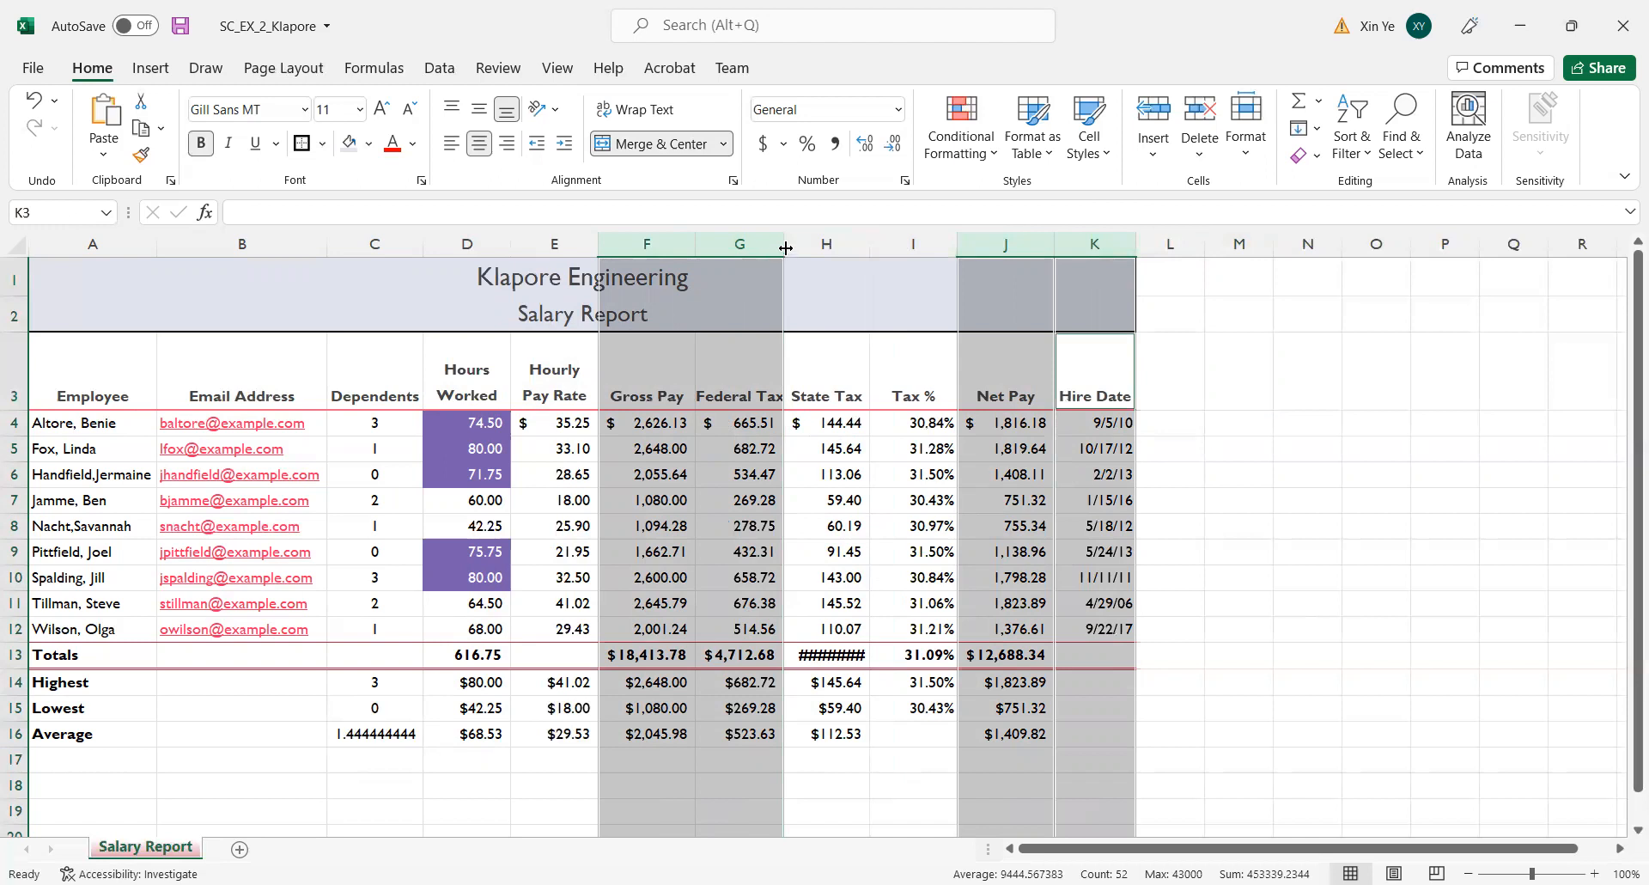
drag(785, 248, 789, 247)
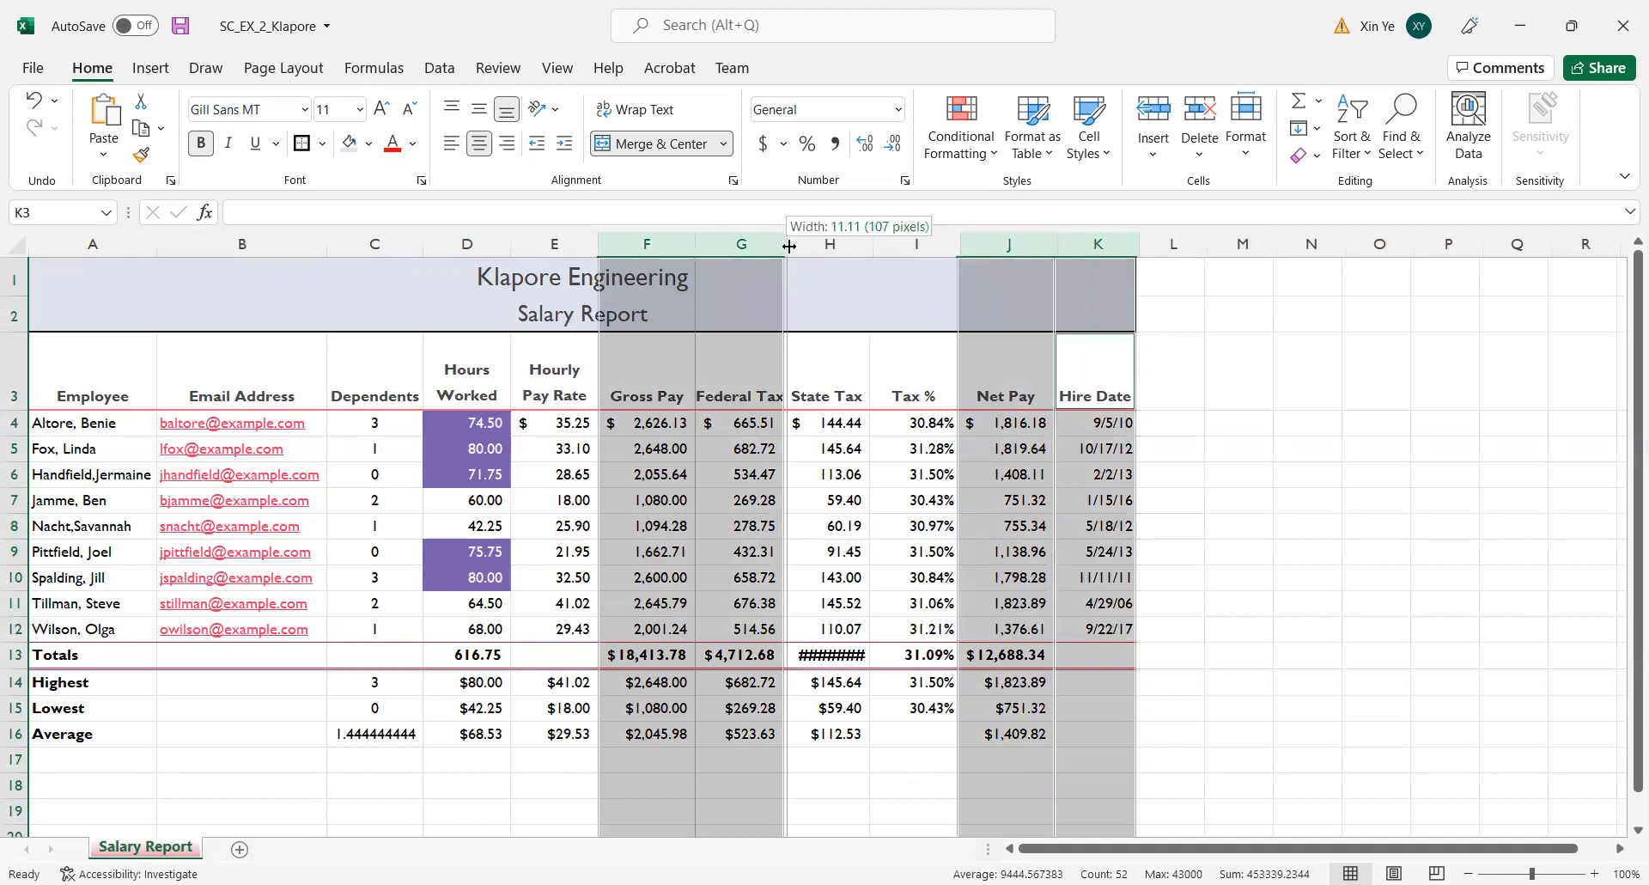
drag(789, 247, 788, 247)
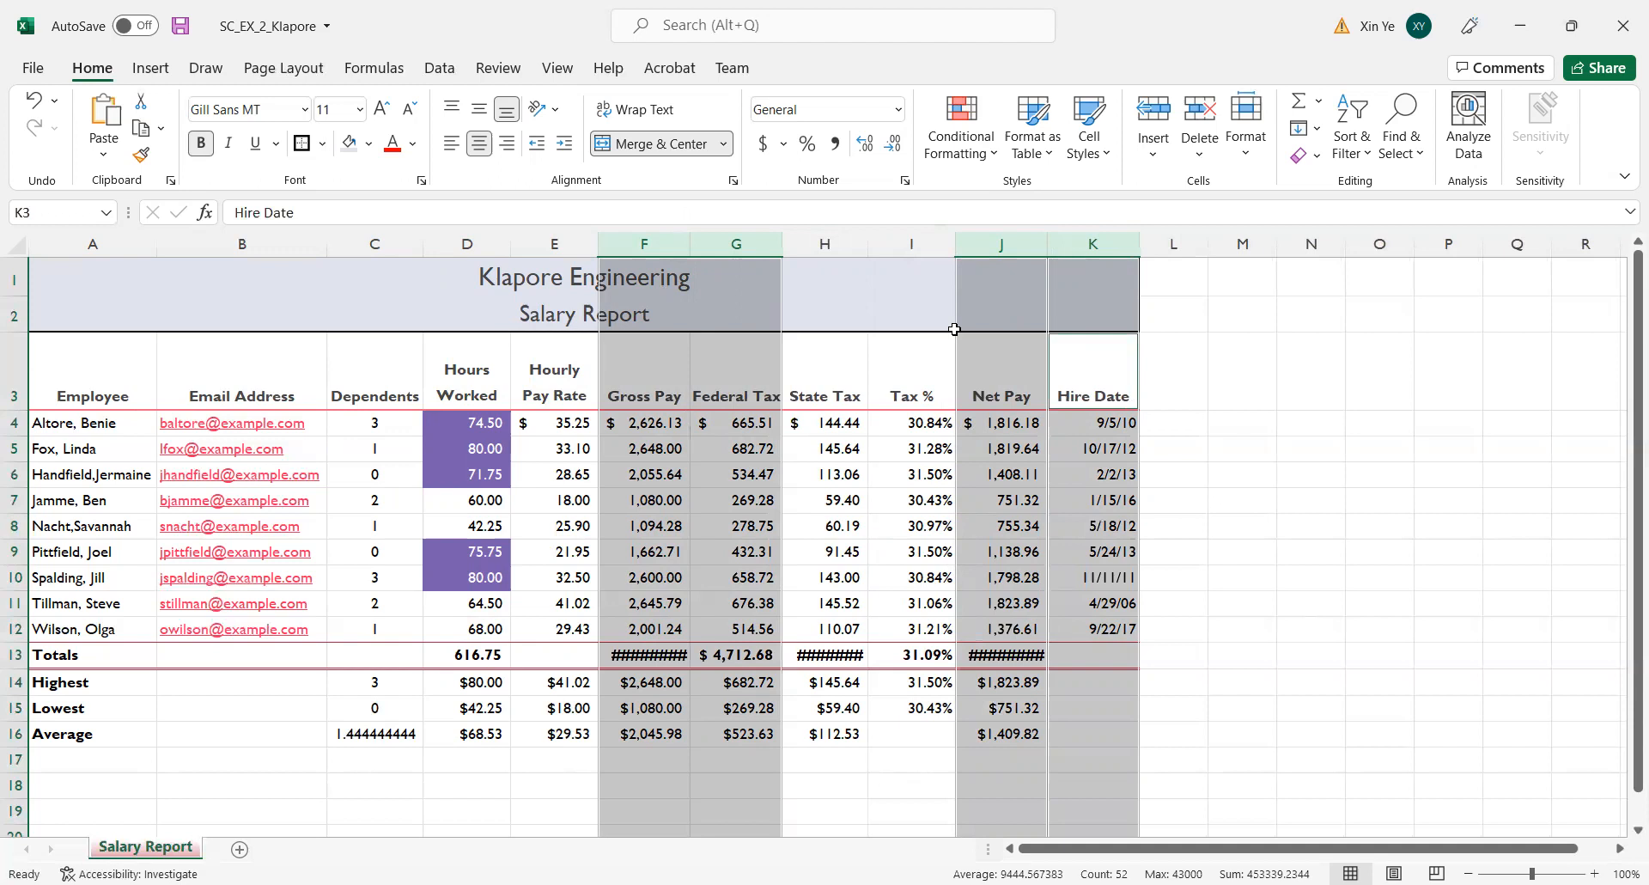
click(1297, 416)
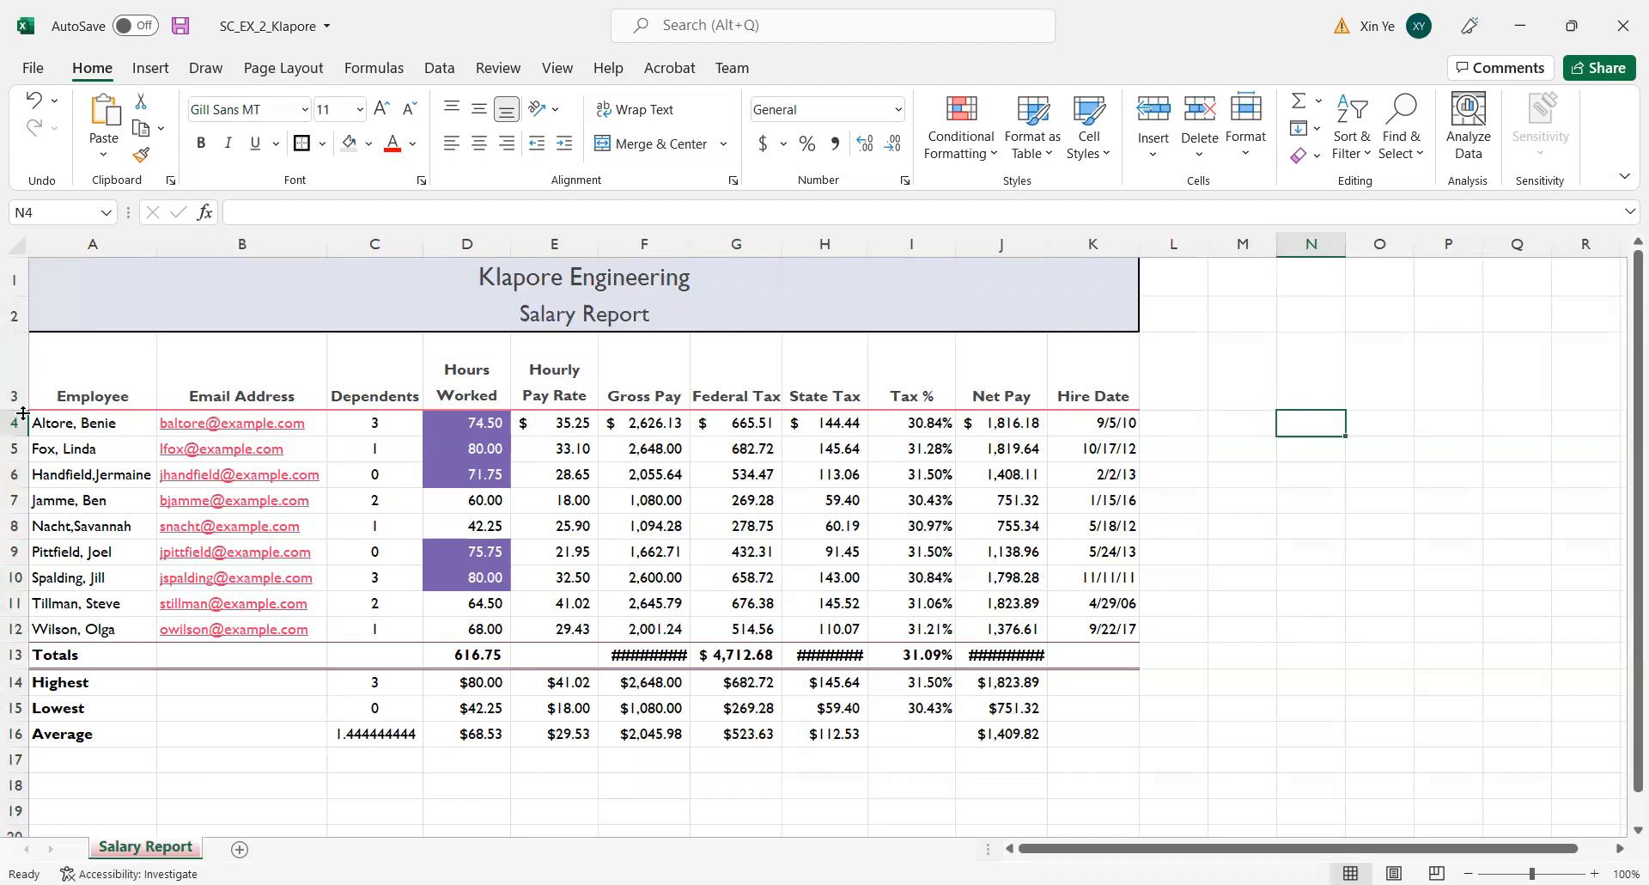
Reduce the height of header row 3 to fit its two-line headings, and increase the height of the Highest row 14.
drag(19, 410, 20, 410)
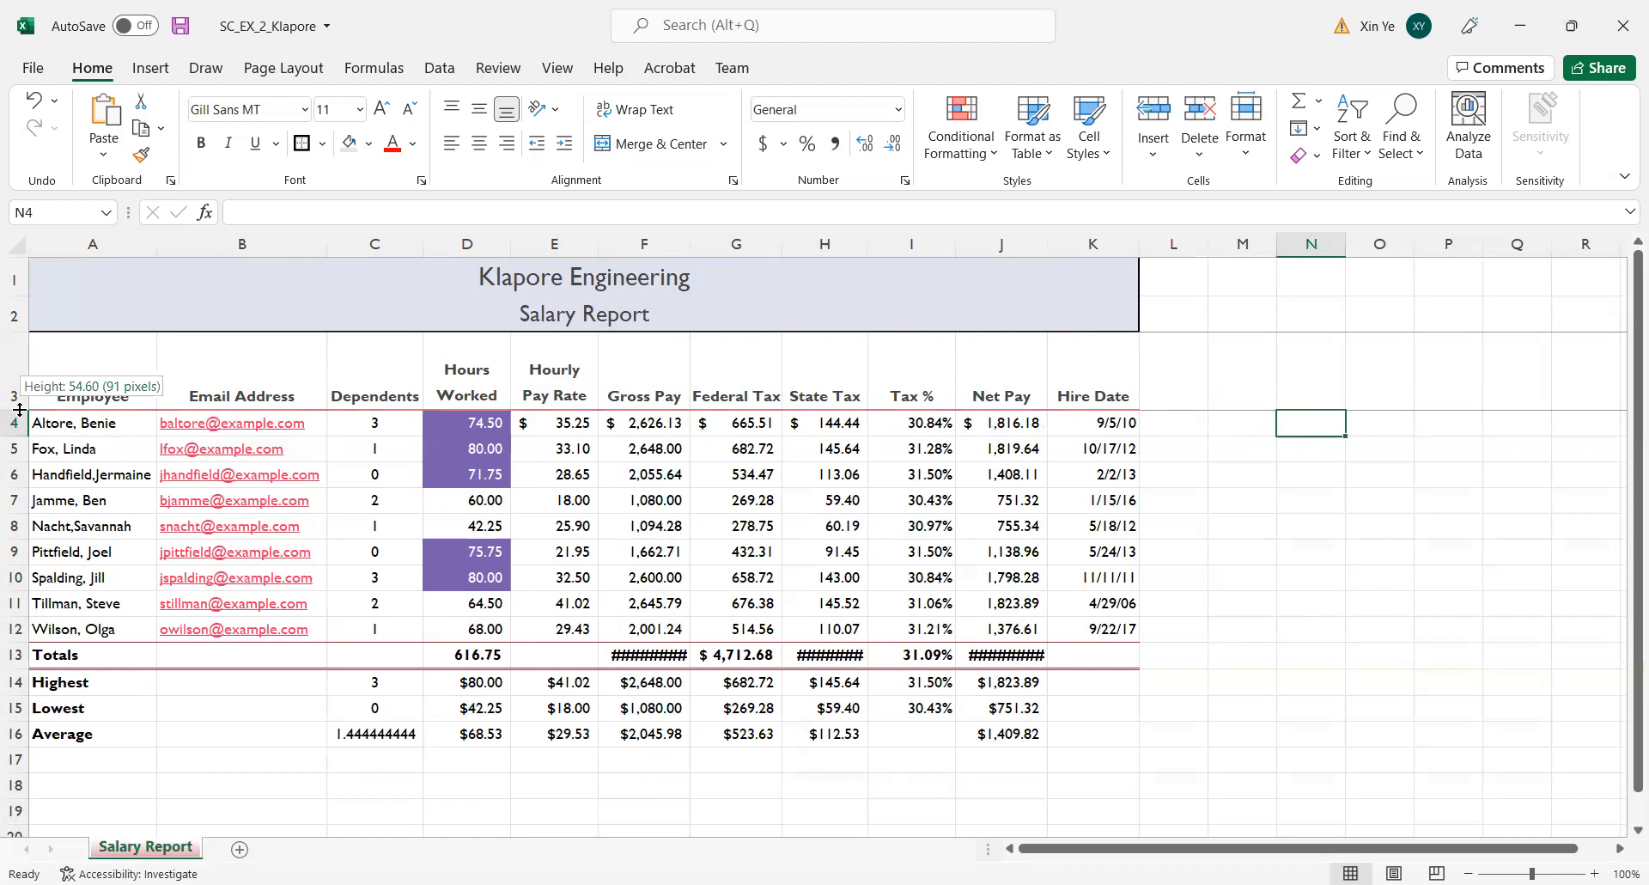
drag(19, 409, 15, 388)
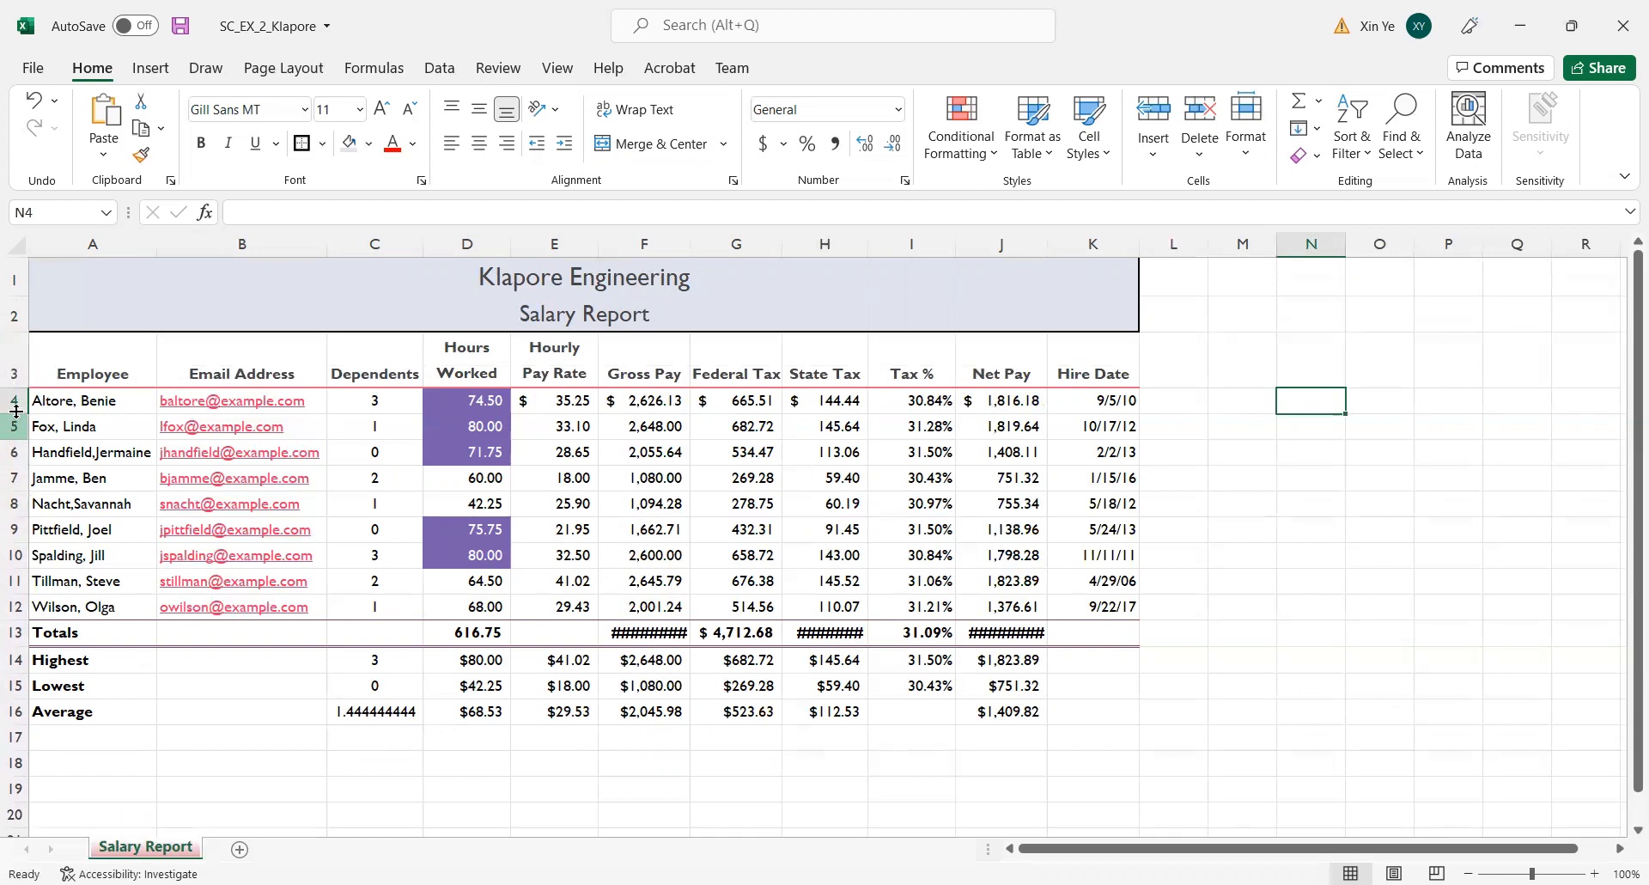
click(20, 384)
drag(11, 671, 11, 671)
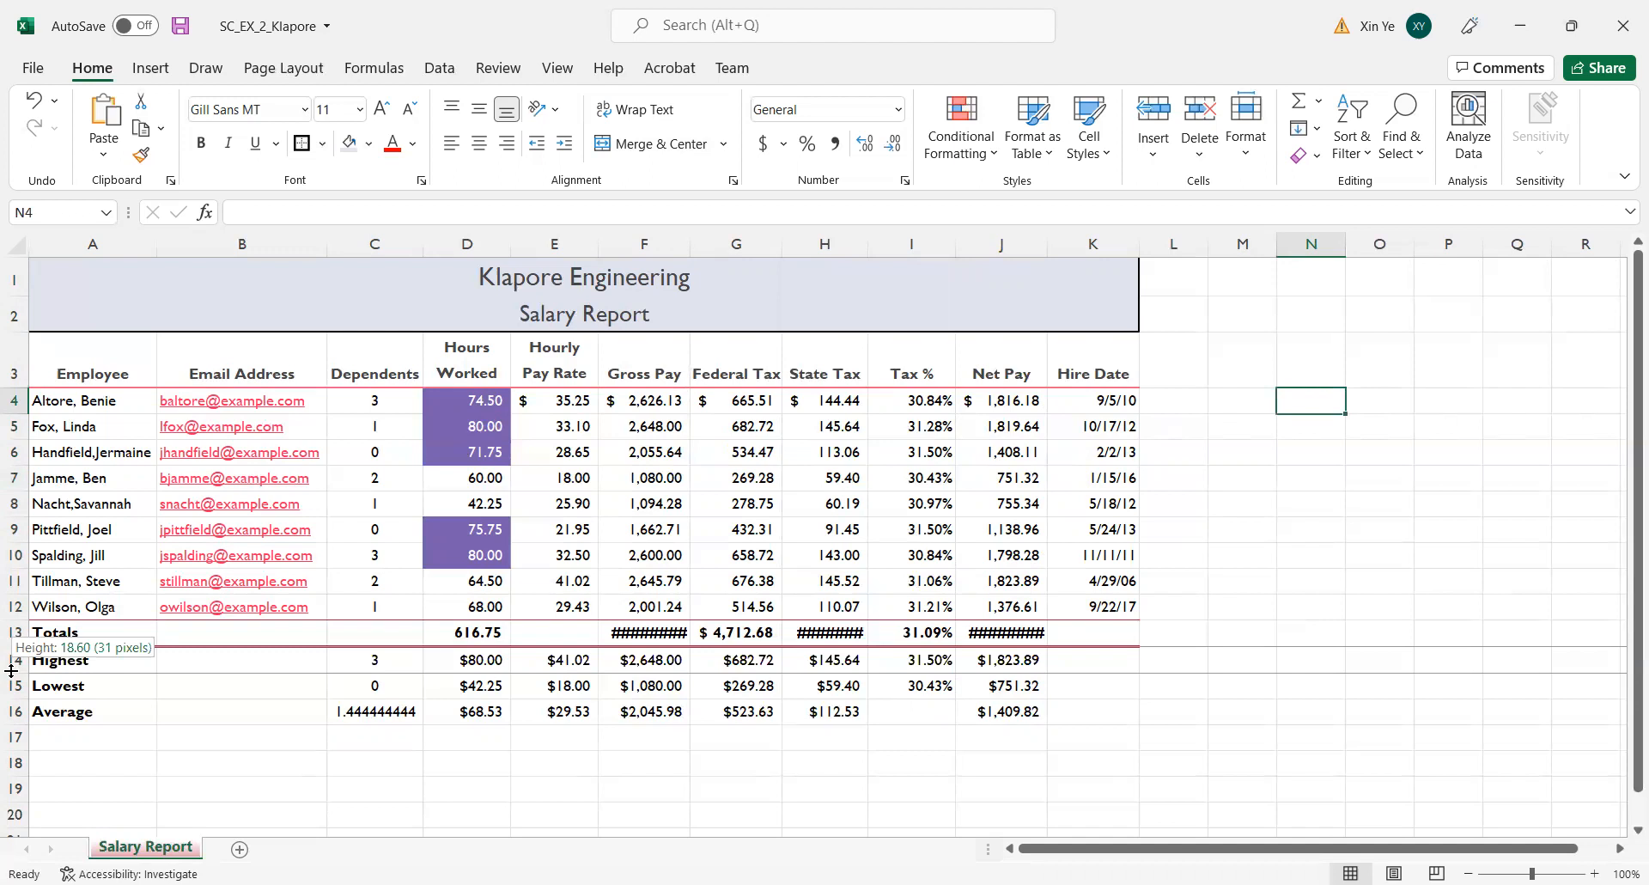
drag(12, 671, 13, 679)
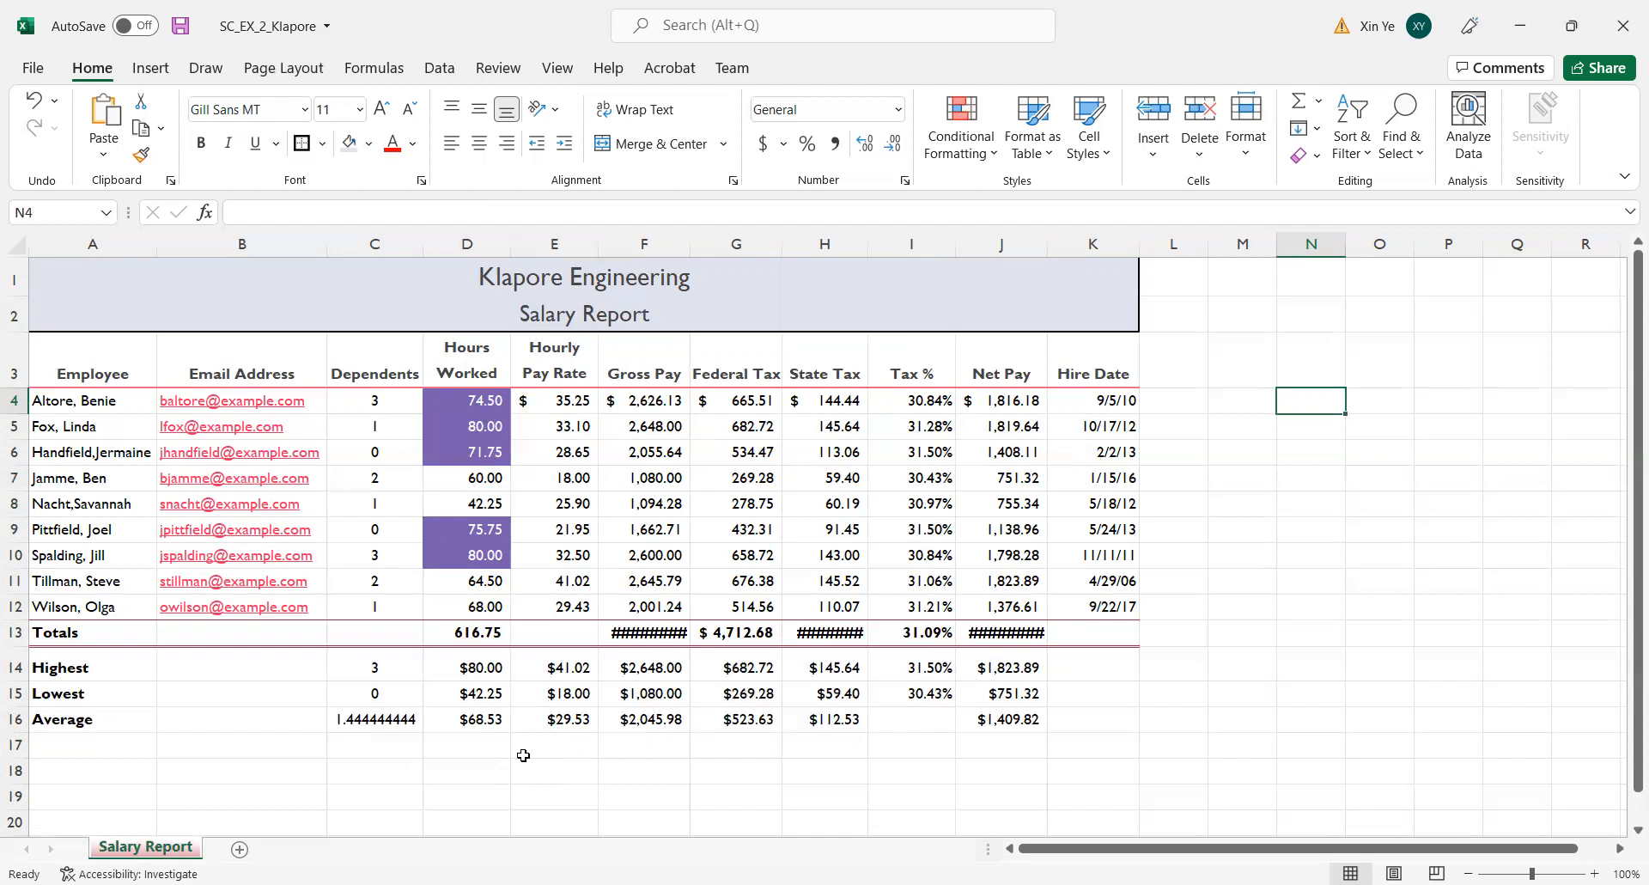
Spell-check the worksheet, ignoring all occurrences of each flagged employee name and continuing from the sheet's beginning, and end the check at the company title.
click(559, 69)
click(499, 70)
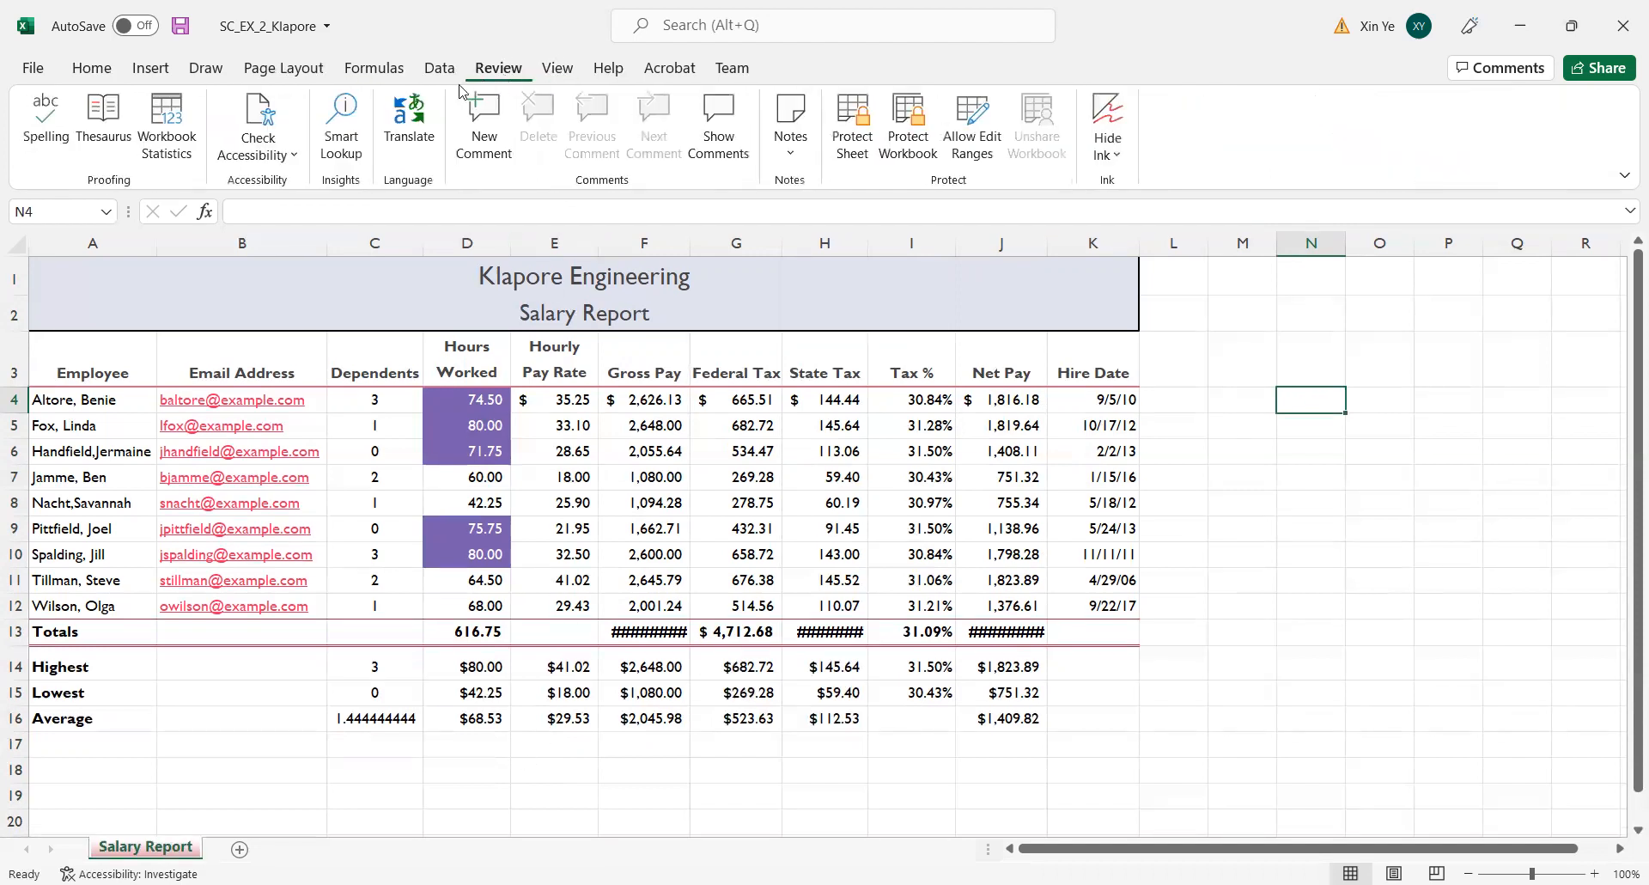
click(47, 135)
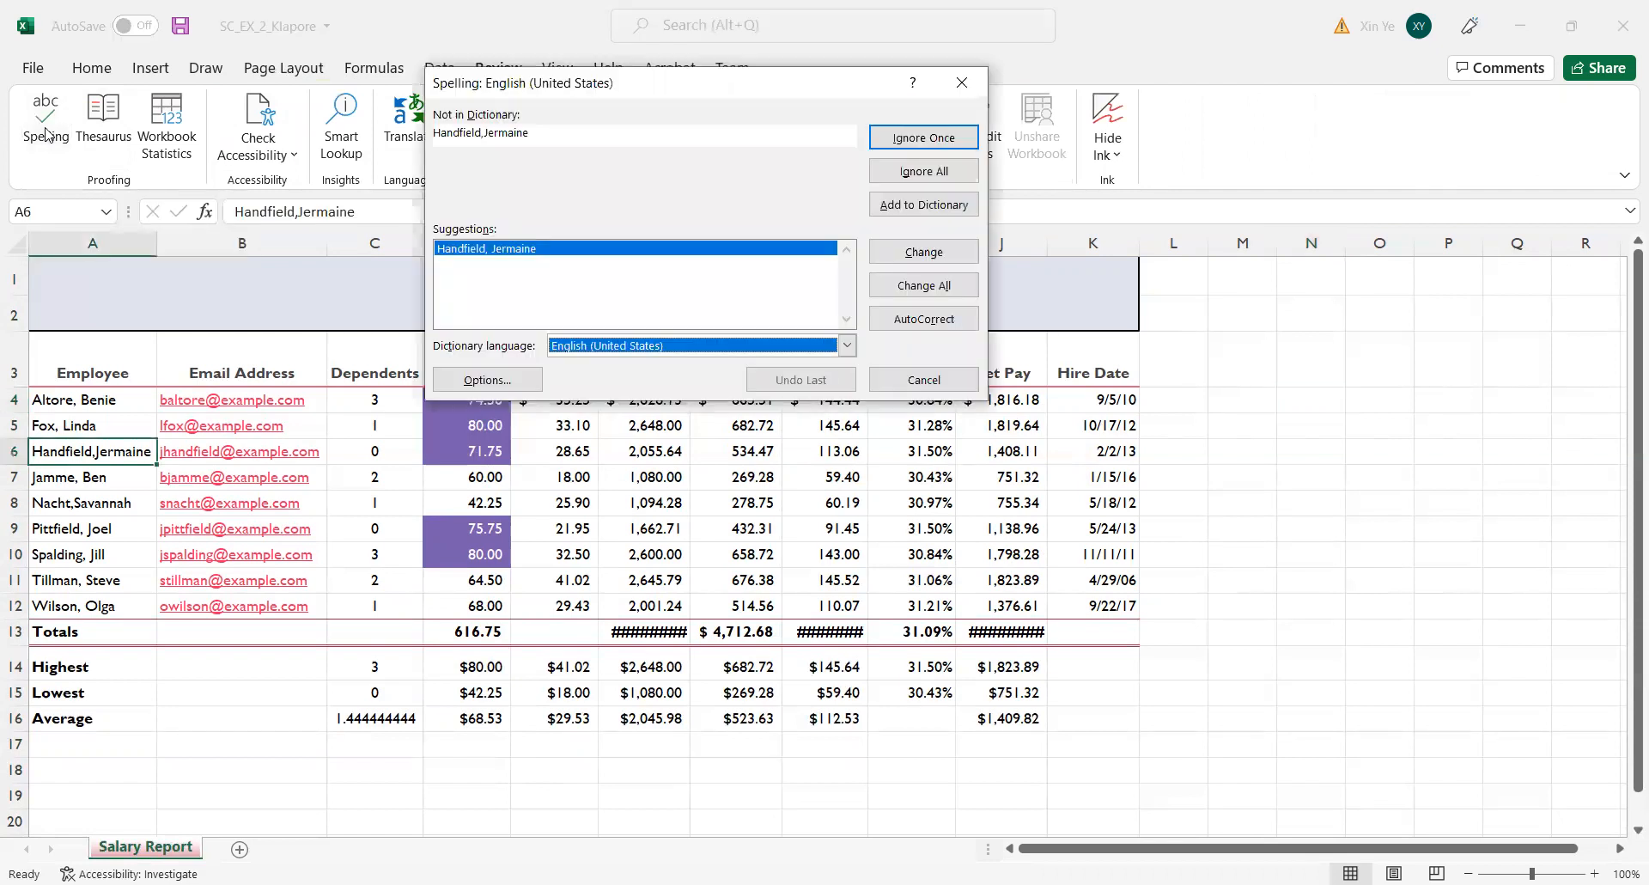
click(938, 172)
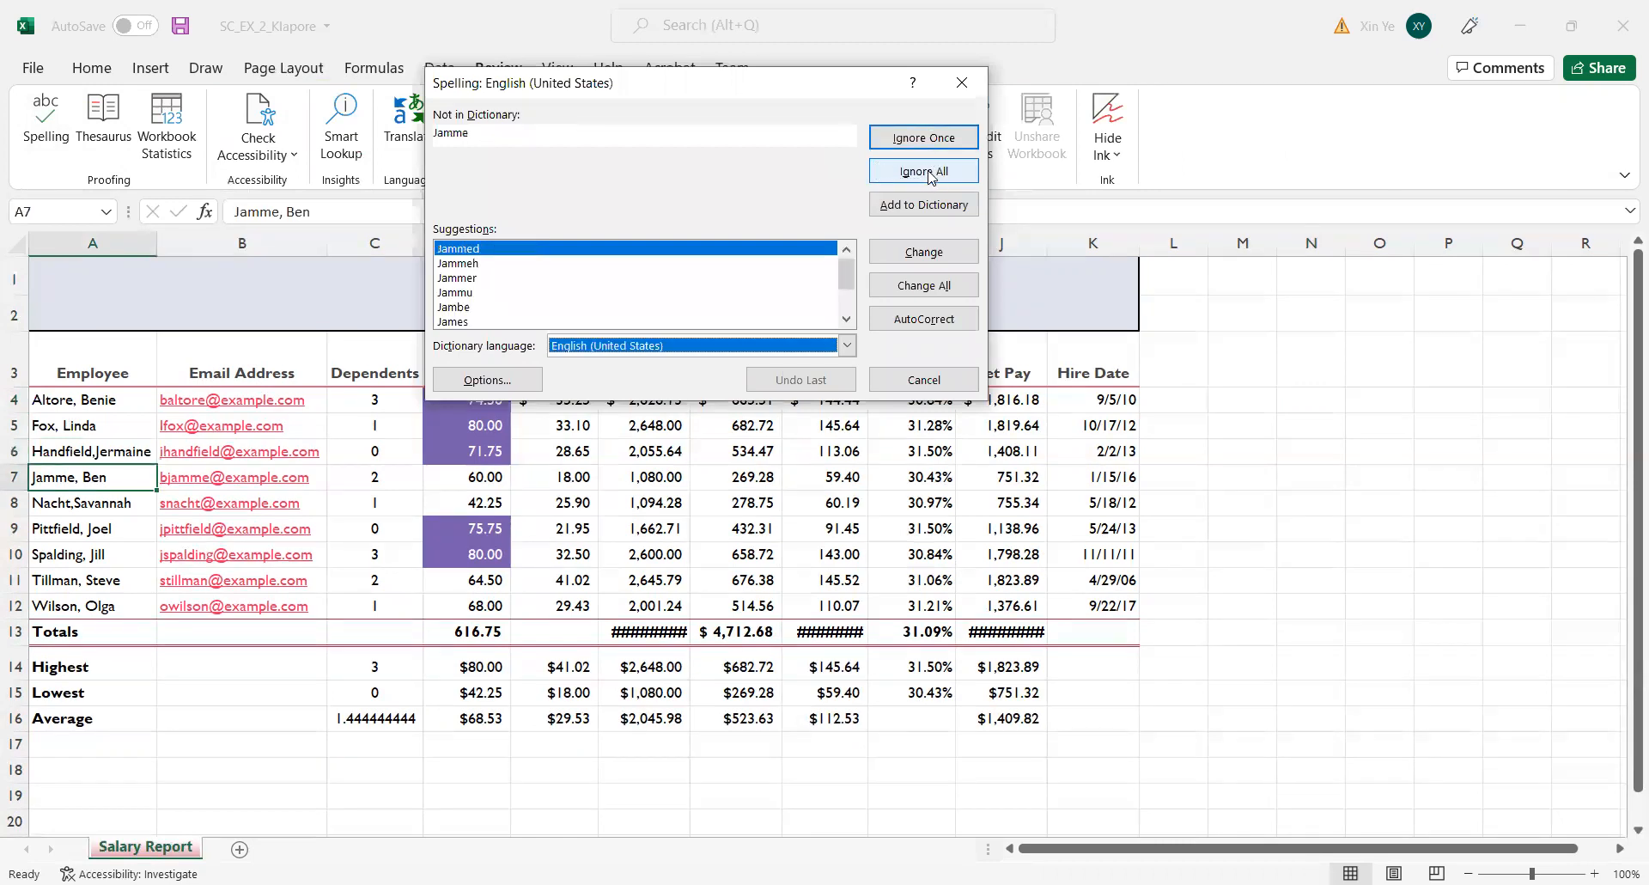
click(943, 174)
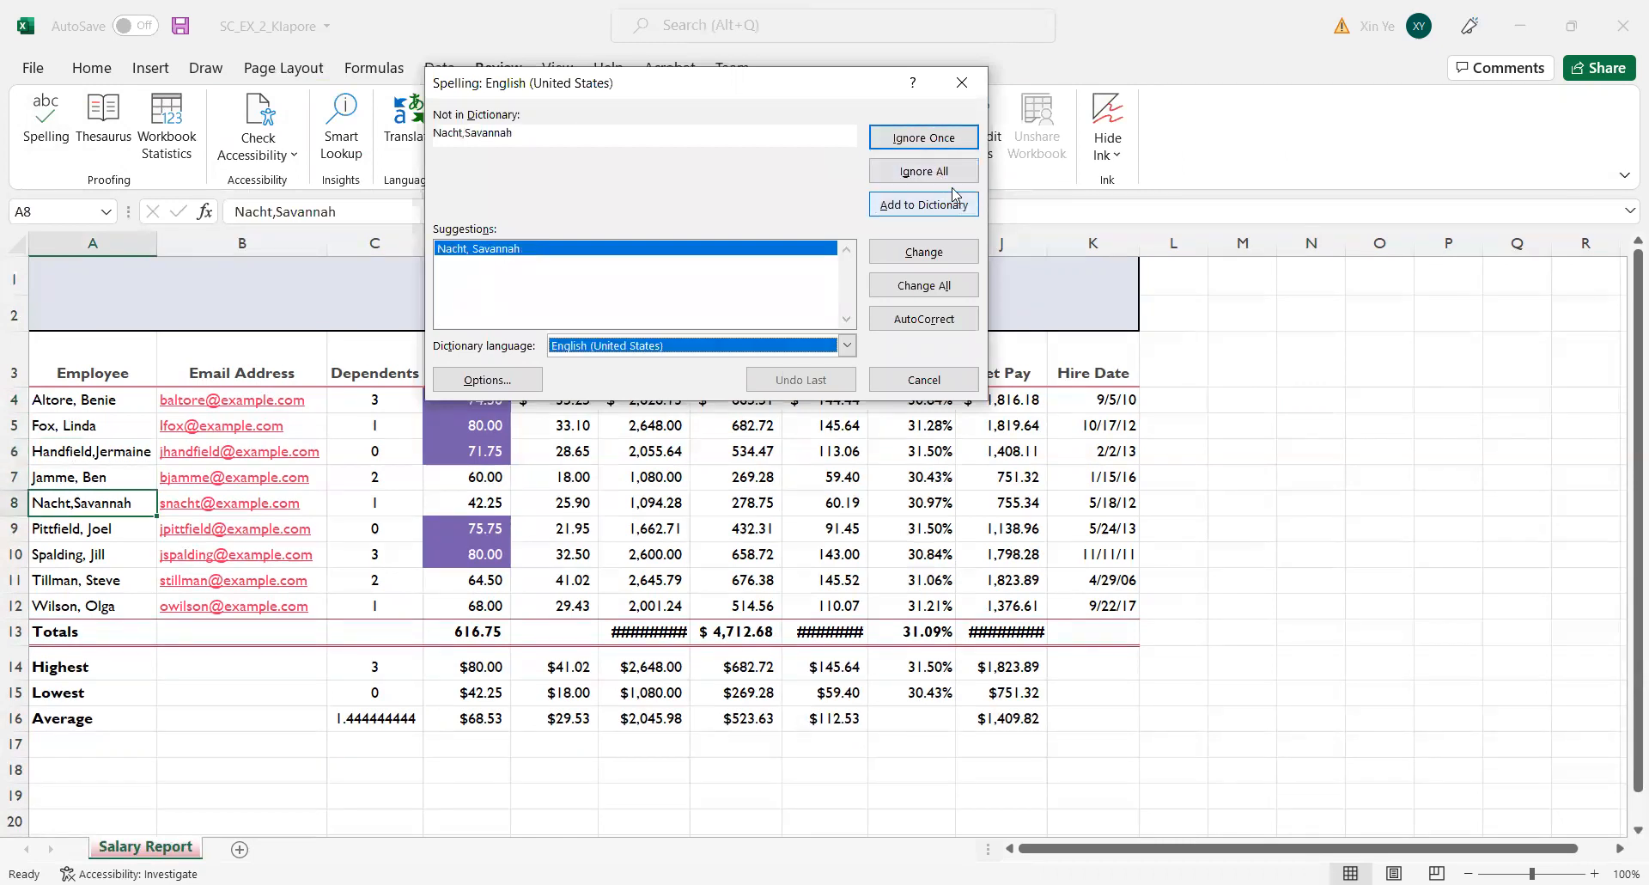
click(944, 176)
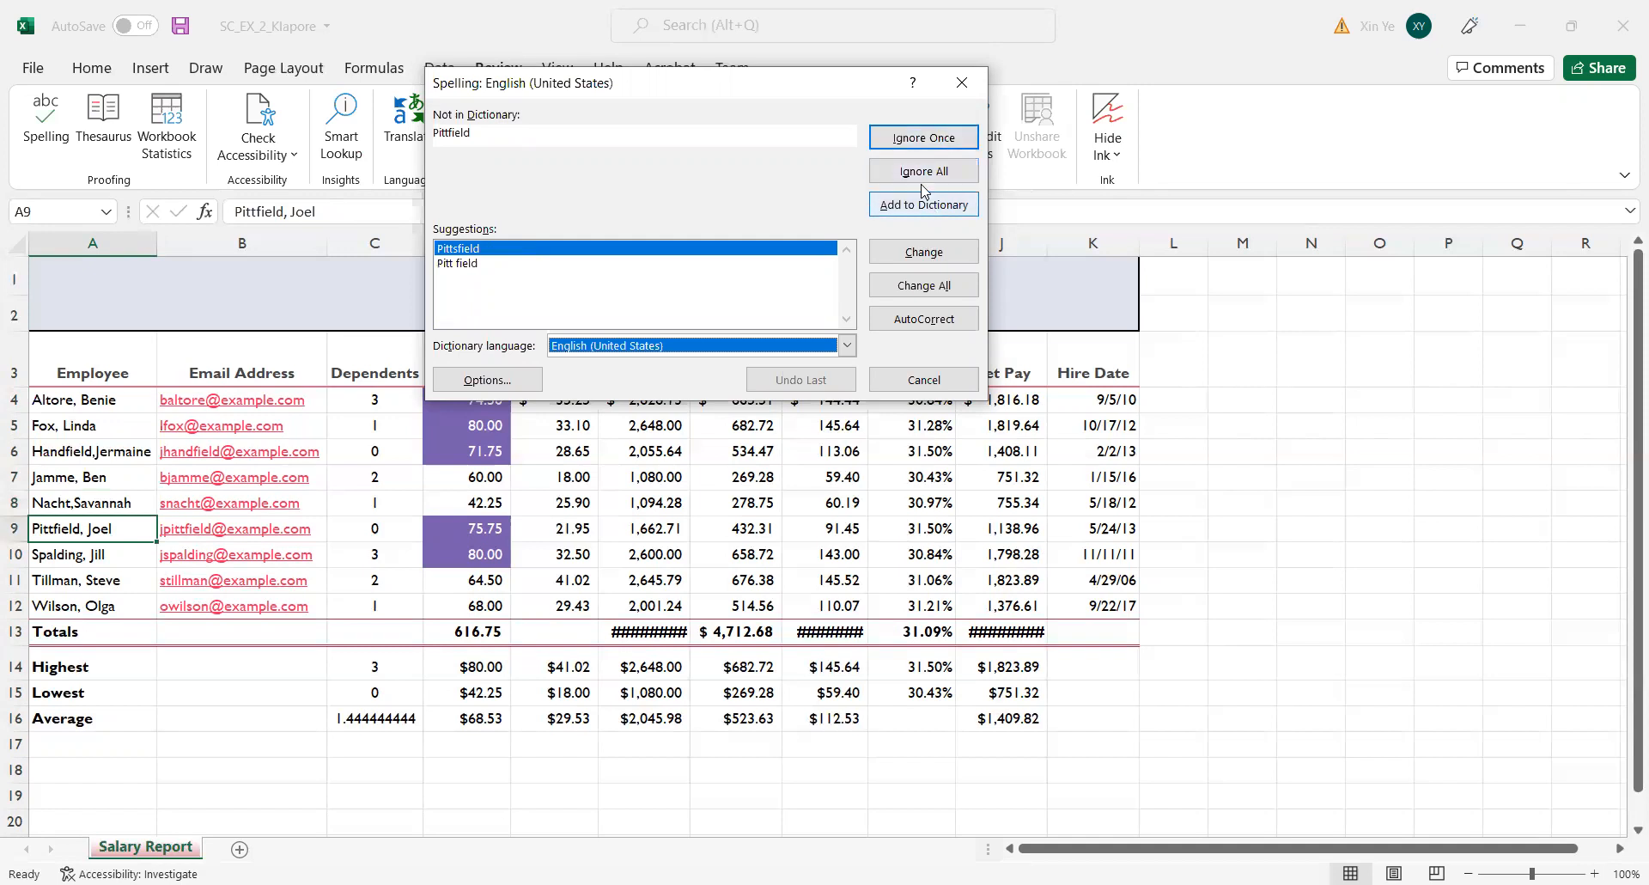
click(941, 172)
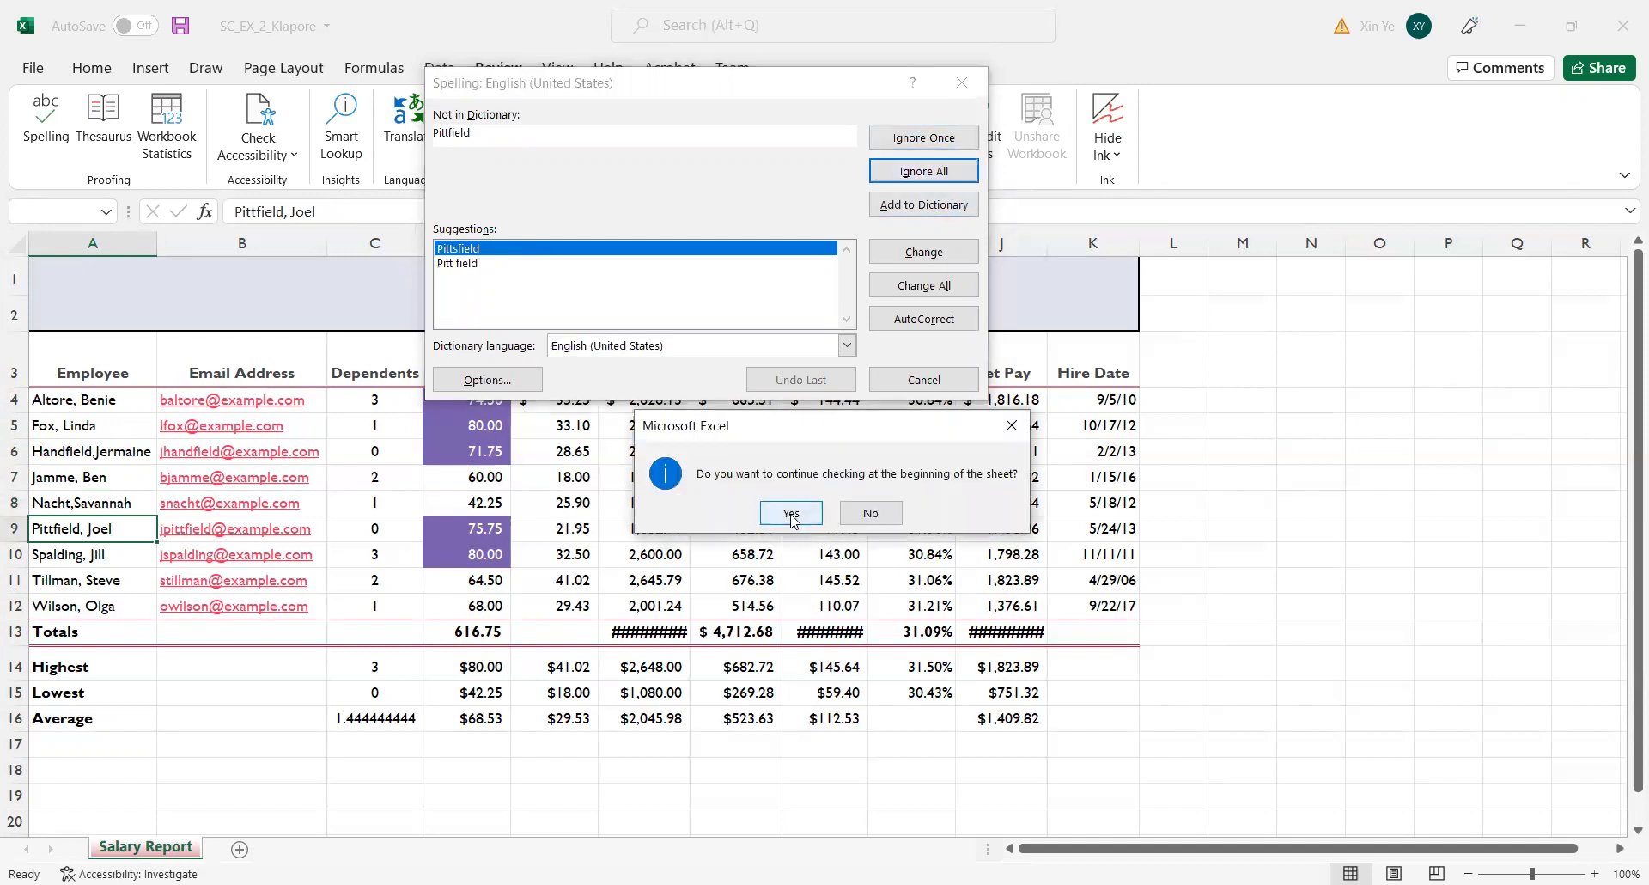
click(792, 513)
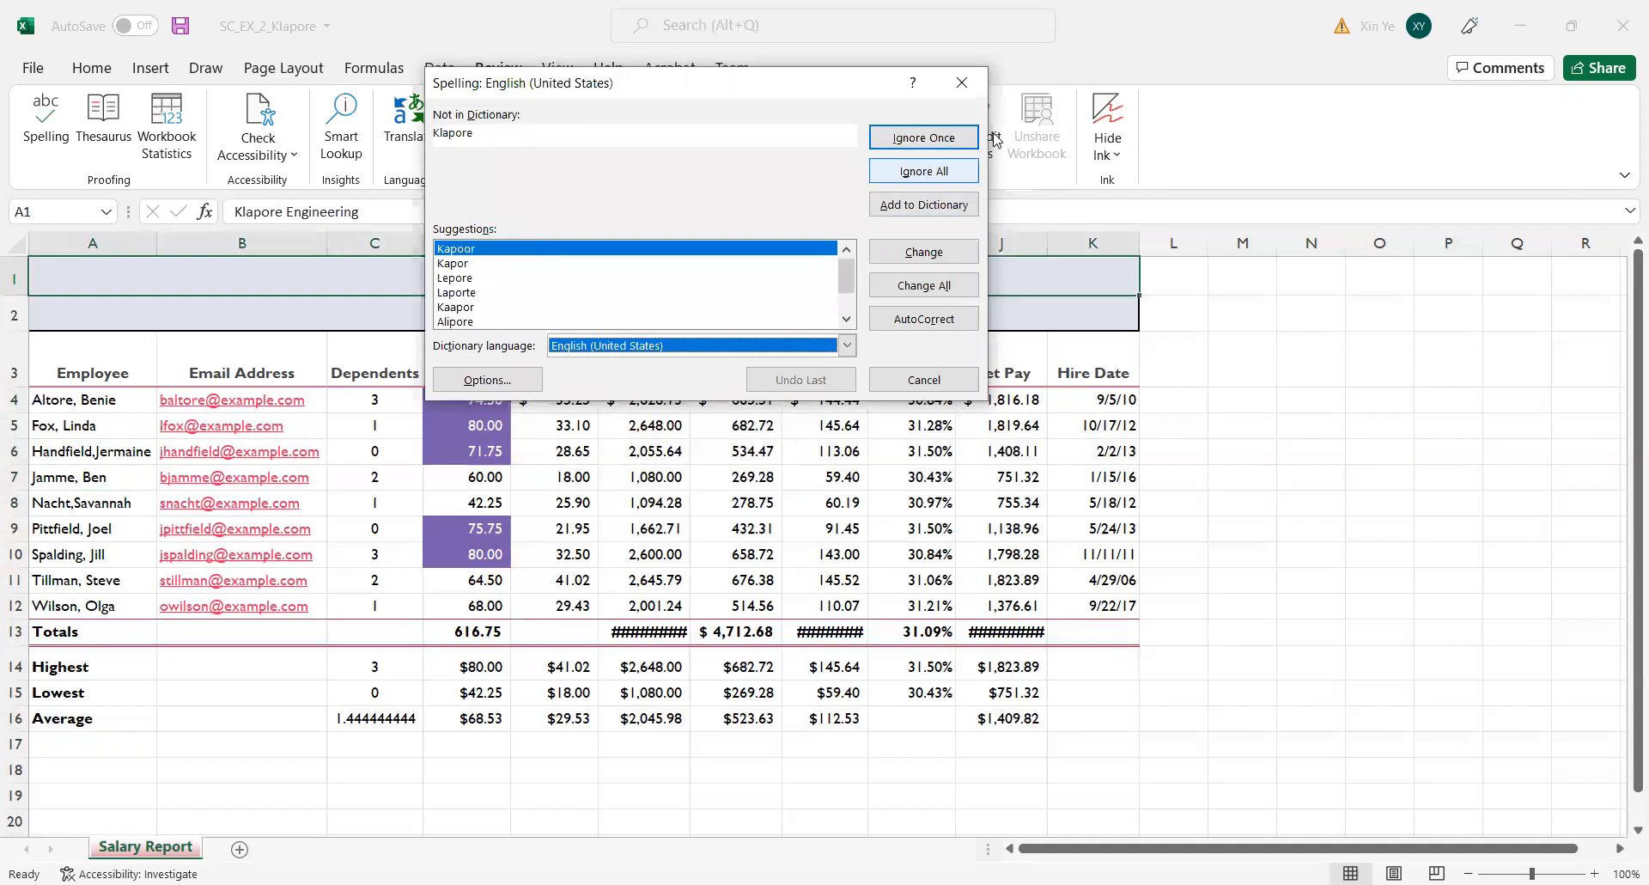
key(Escape)
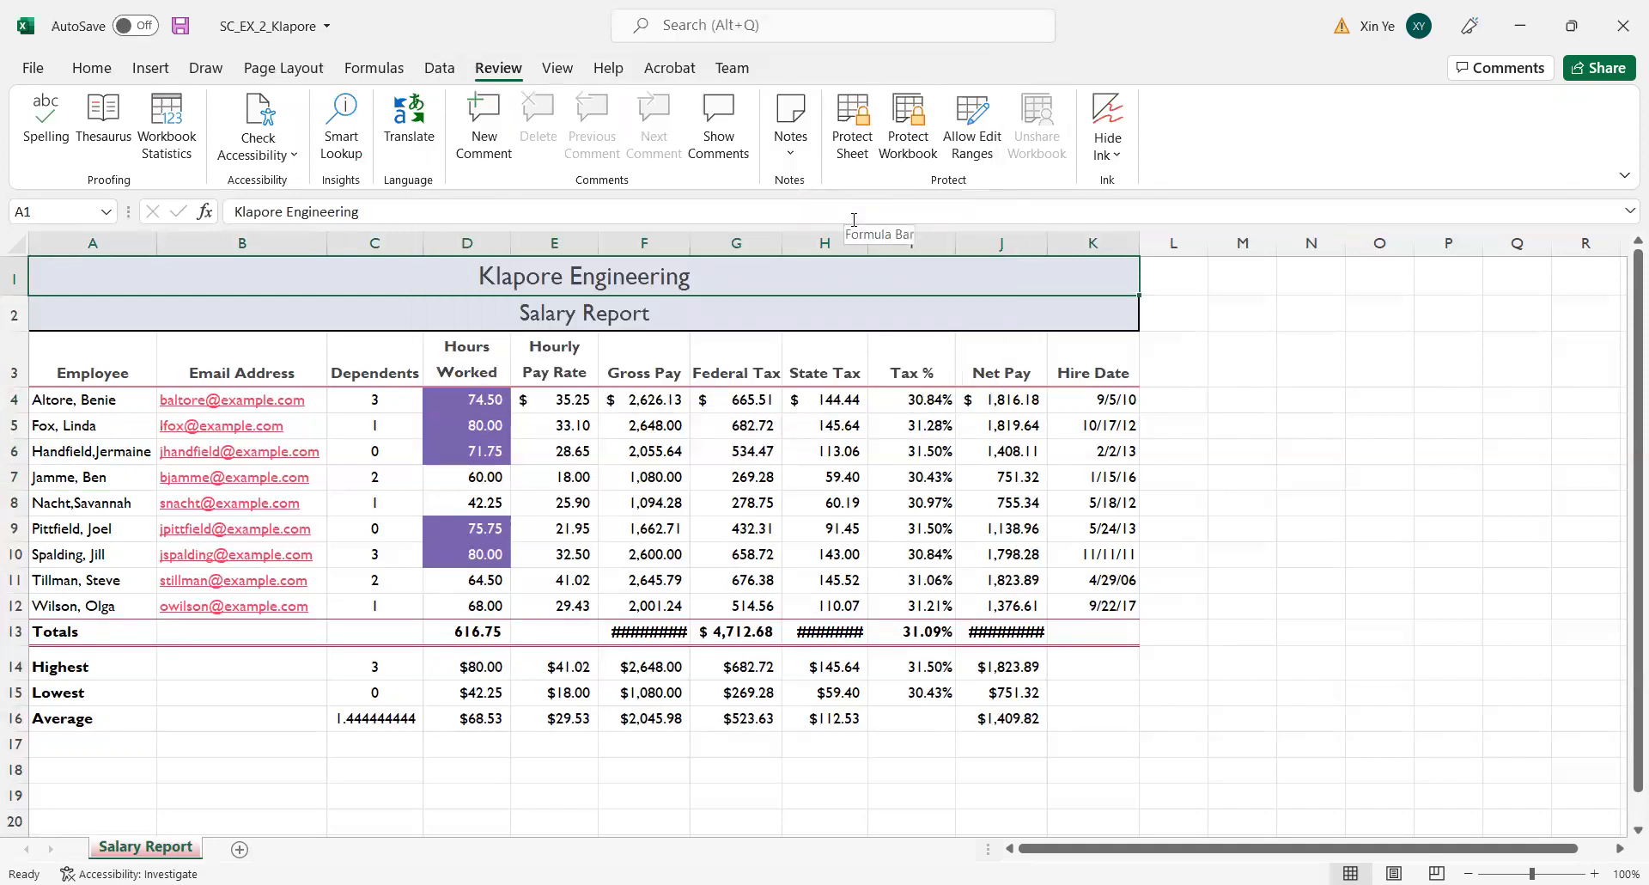
Show the worksheet in Page Layout view and enter the financial officer's full name in the center section of the page header.
click(71, 369)
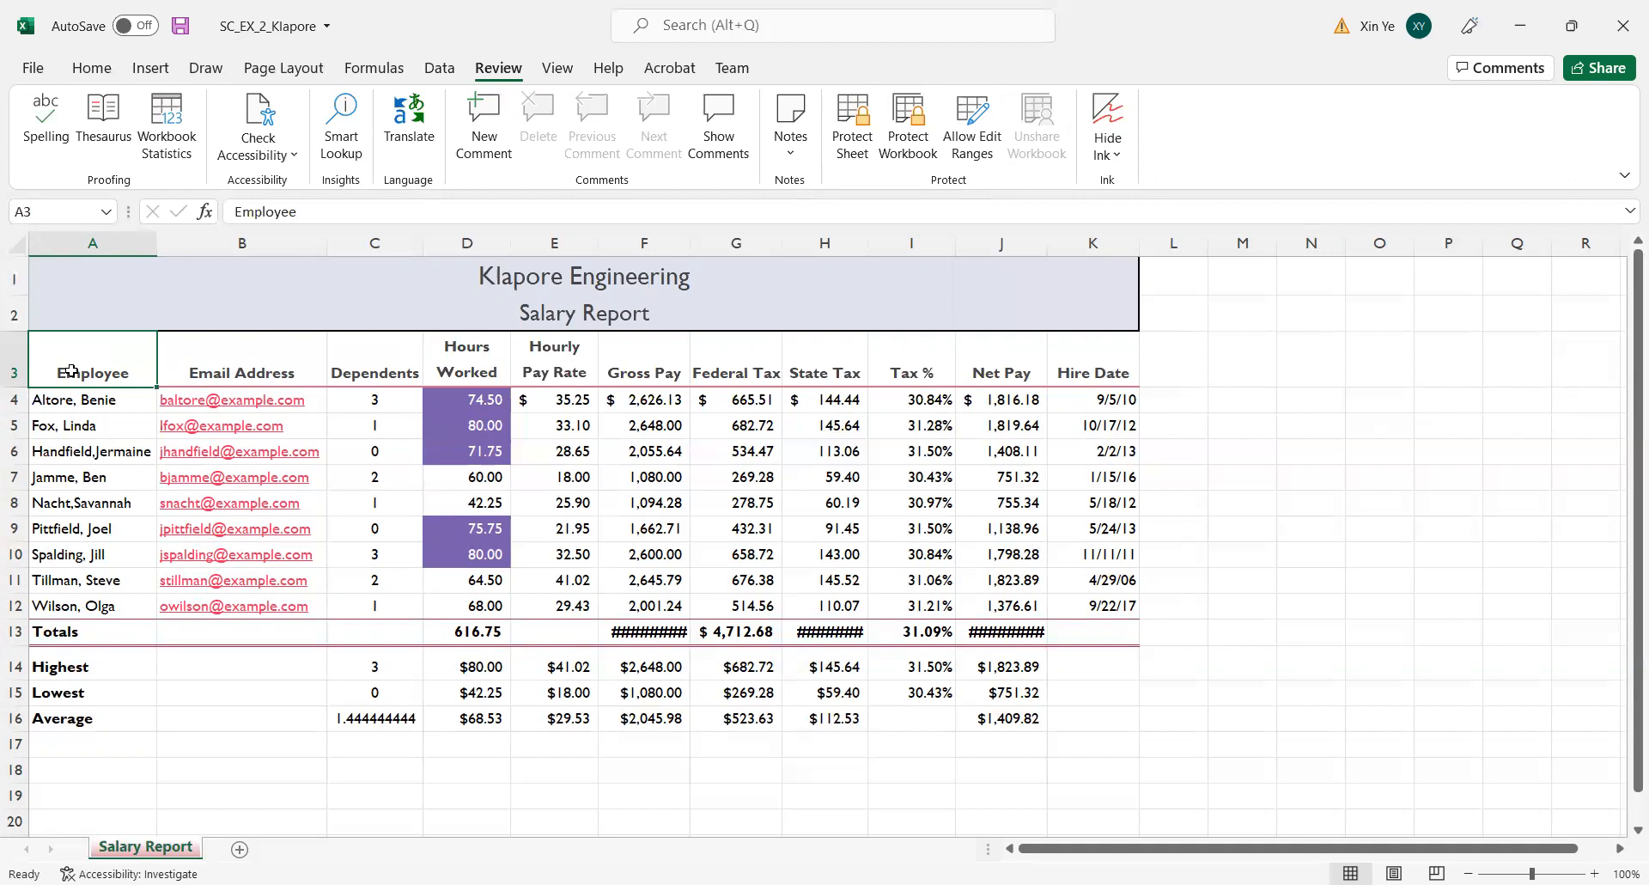
click(320, 76)
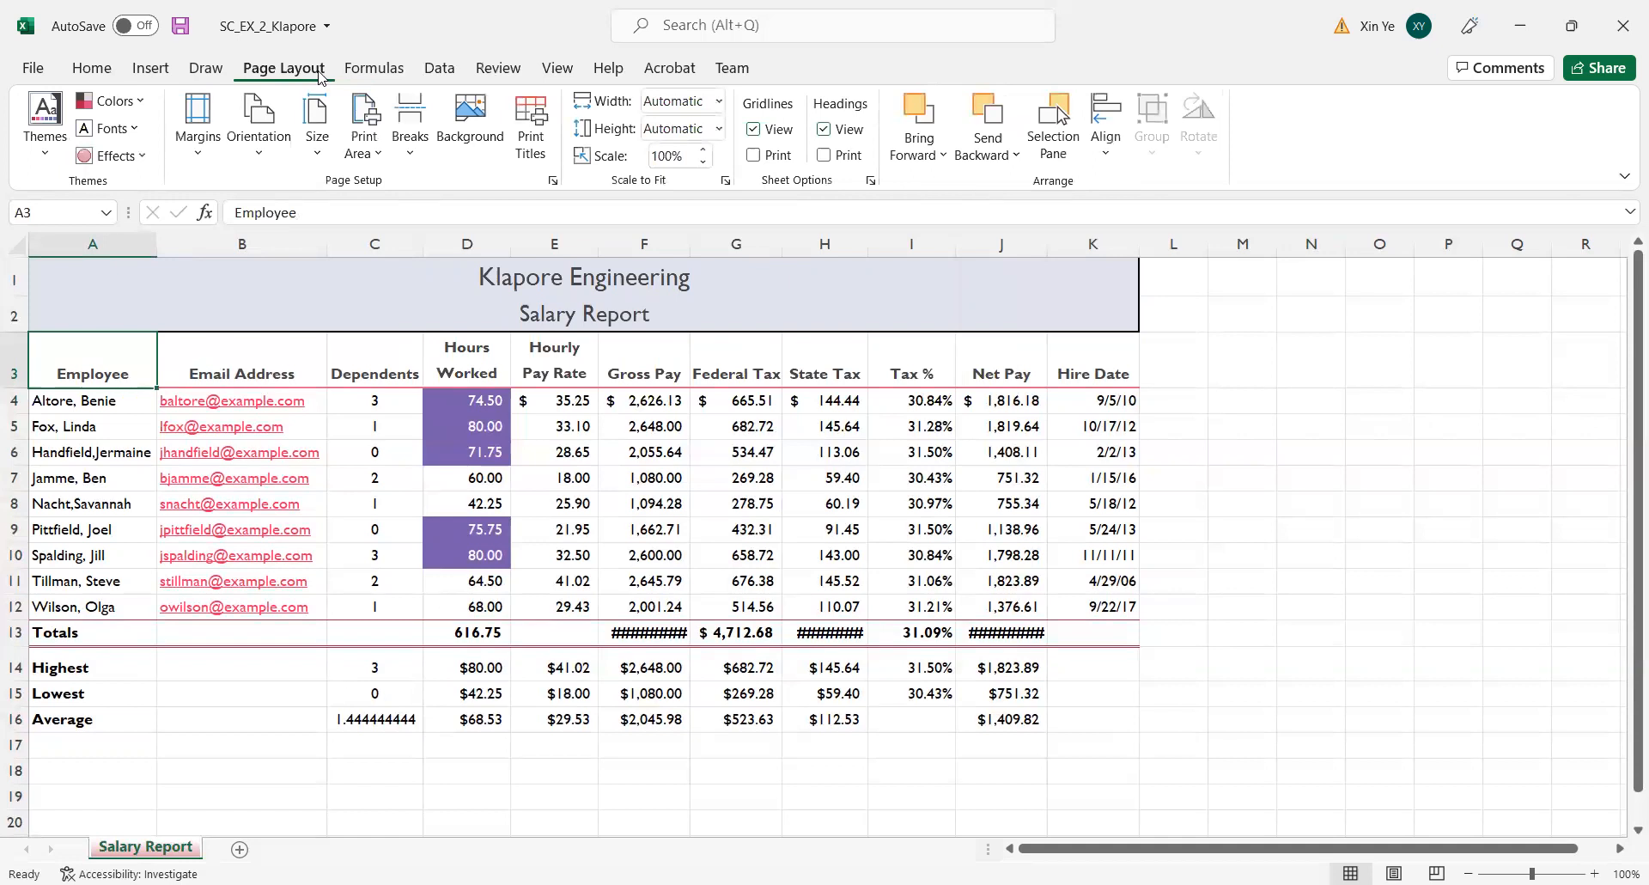
click(210, 159)
click(1394, 873)
click(572, 366)
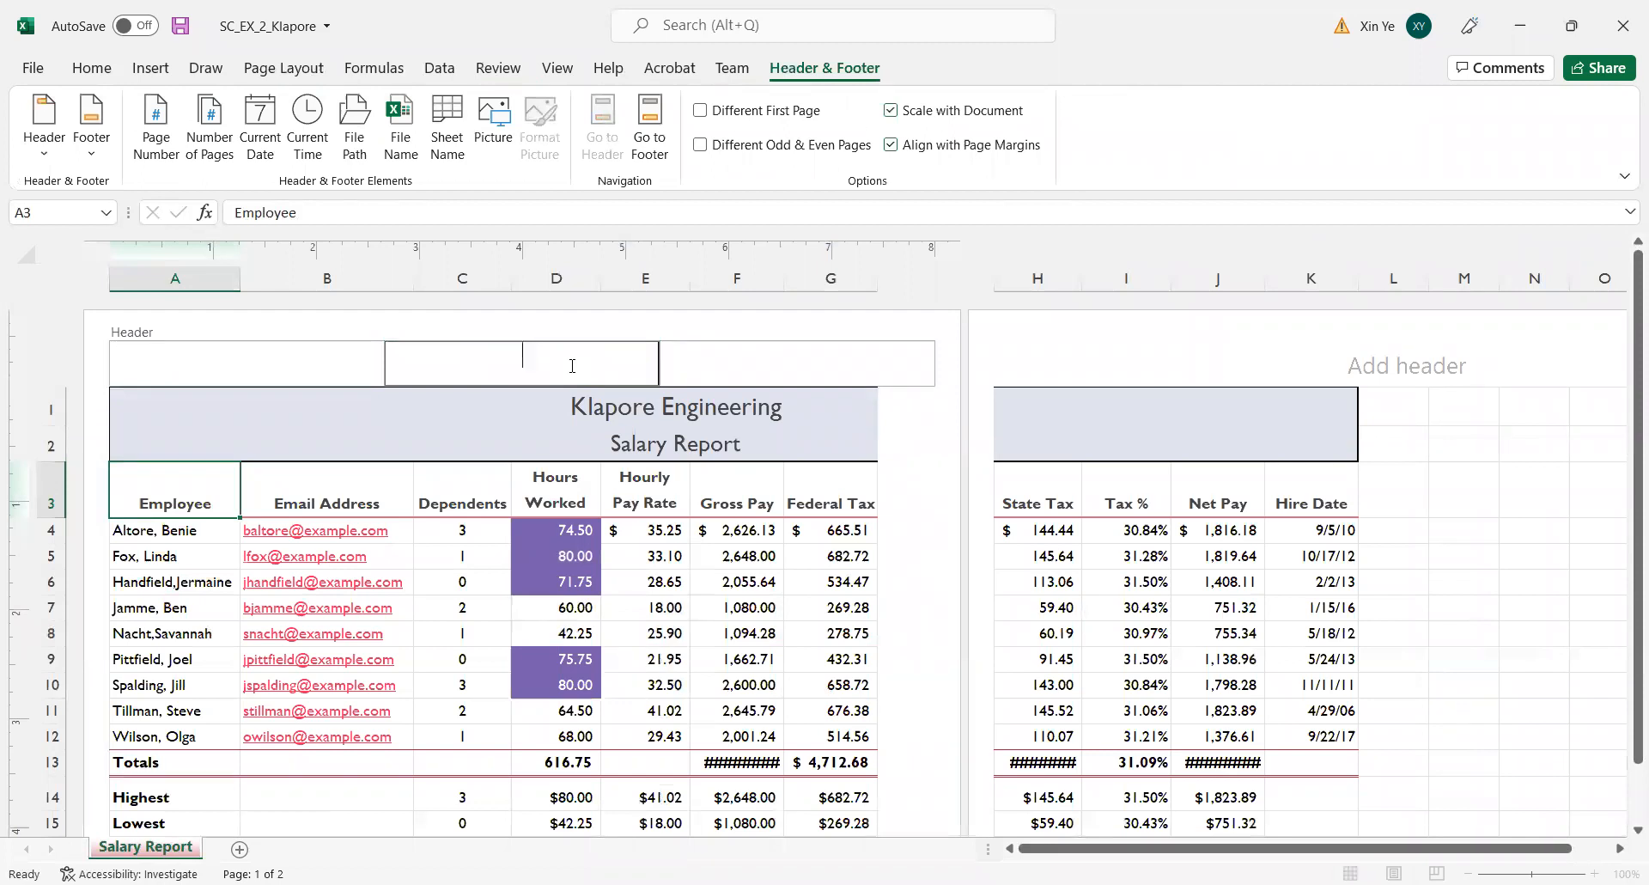
text(Madelyn Samuels)
Add "Chief Financial Officier" as the second line of the center header section and finish editing the header.
key(Return)
text(Chie)
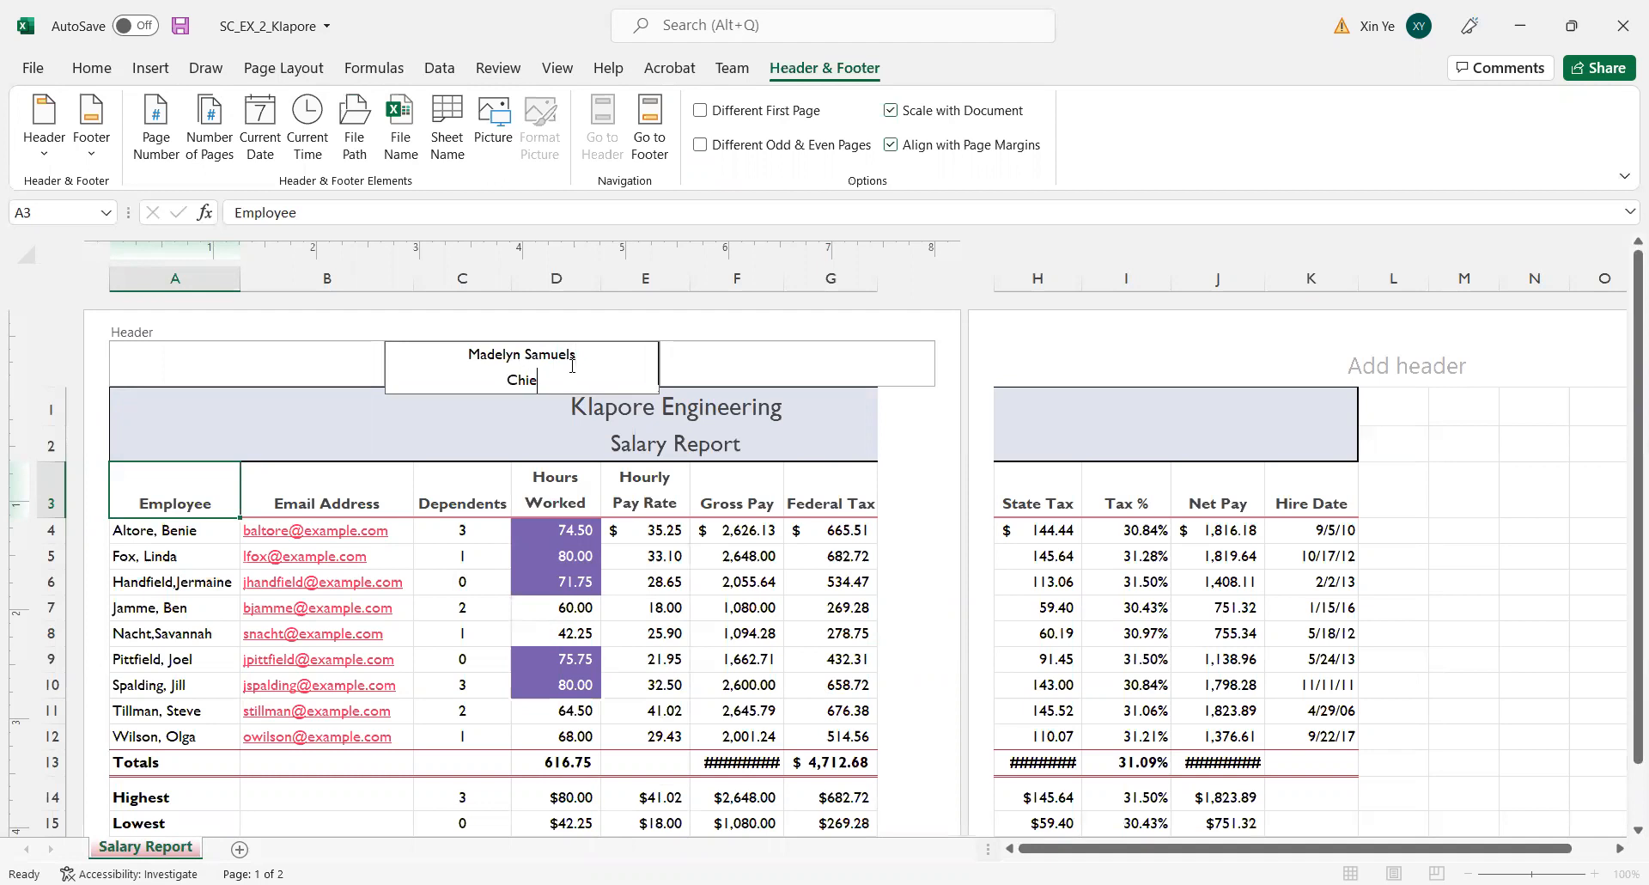
text(f Financial Officer)
key(BackSpace)
key(BackSpace)
text(ier)
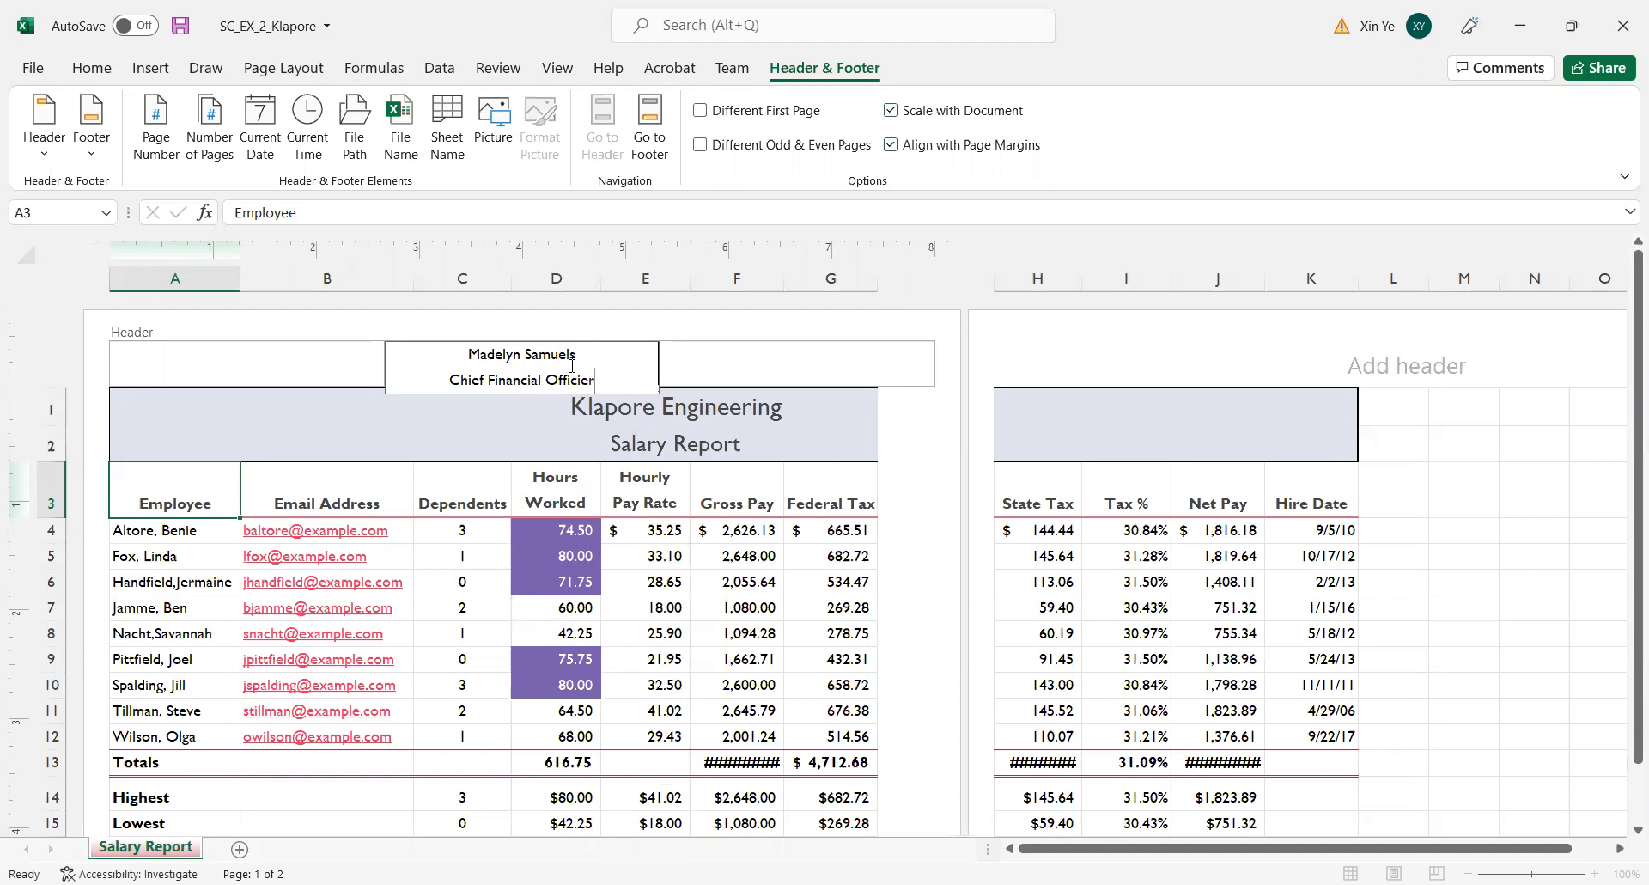
click(464, 563)
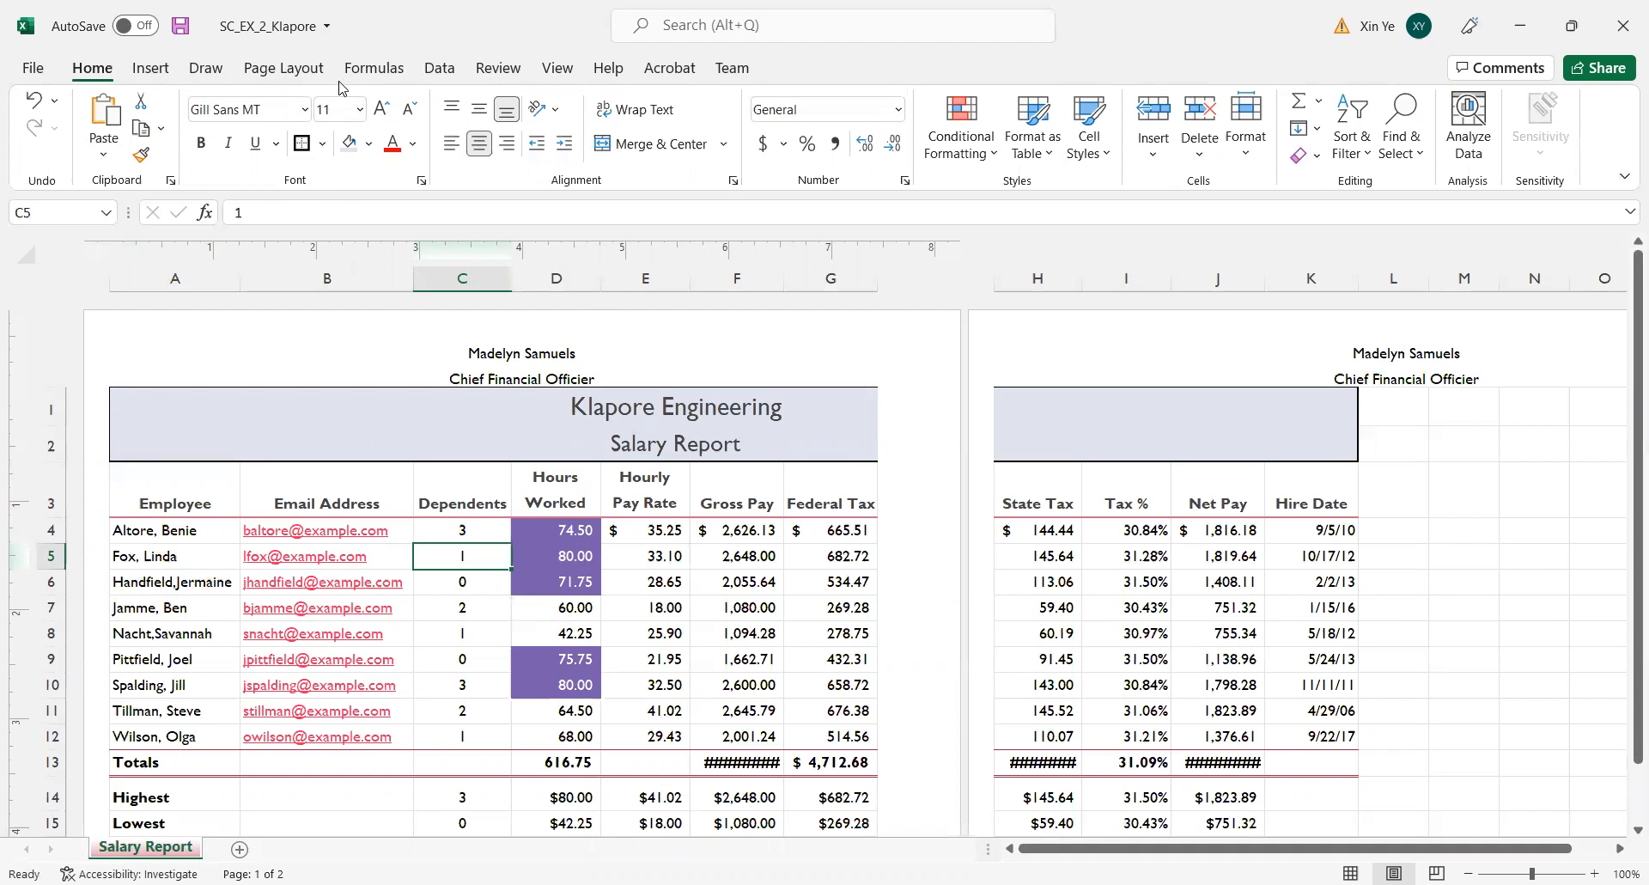
Set the worksheet's page orientation to Landscape.
click(280, 75)
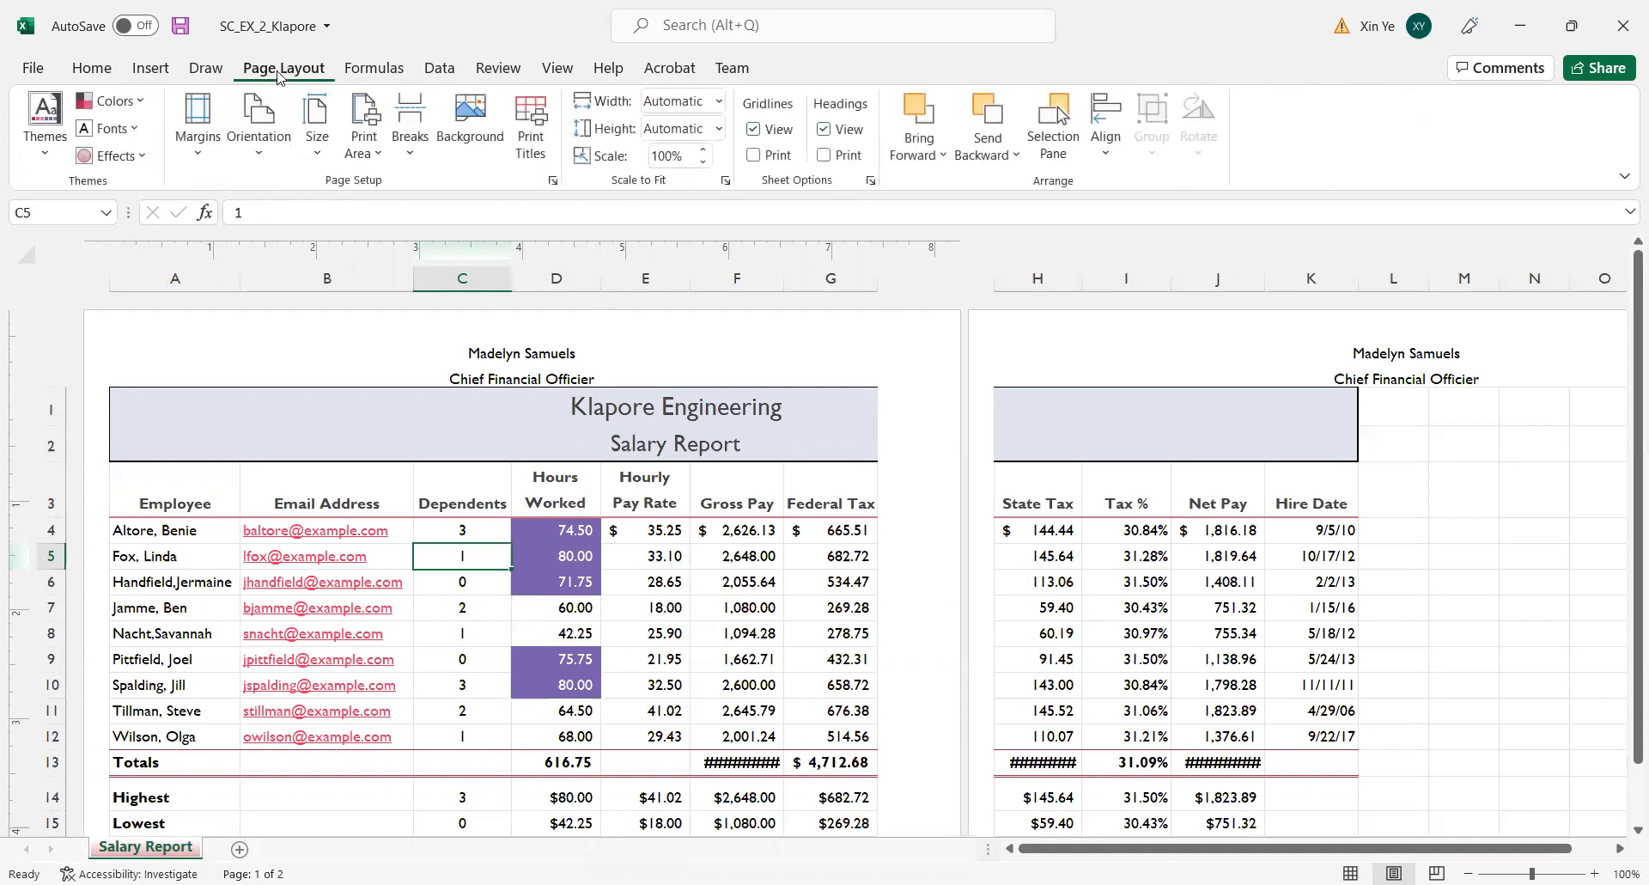
click(255, 170)
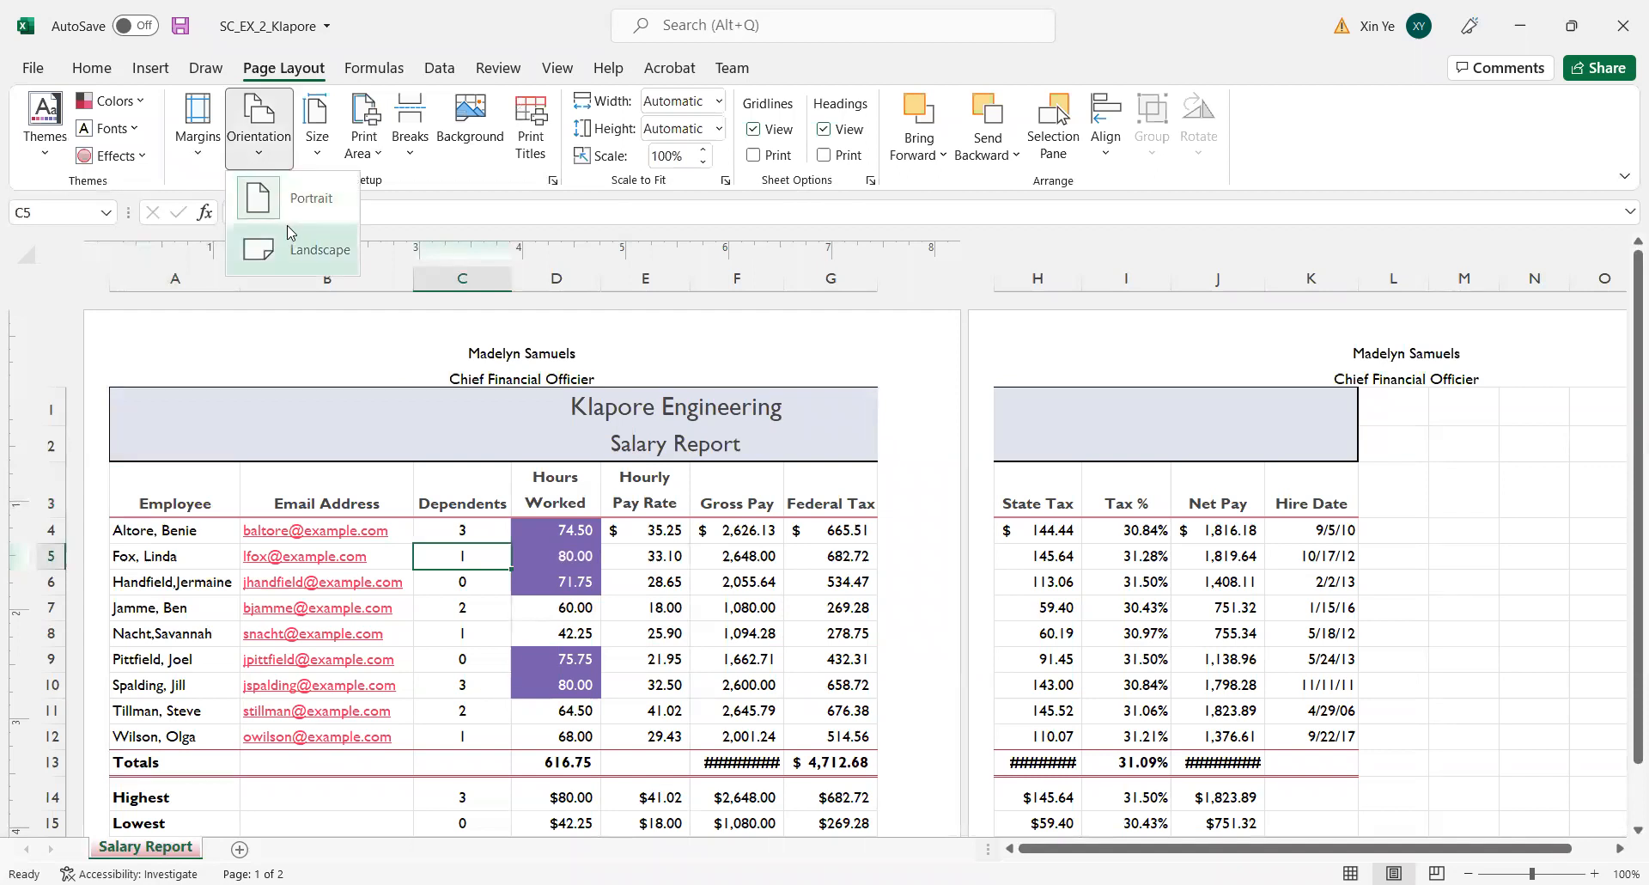
click(335, 261)
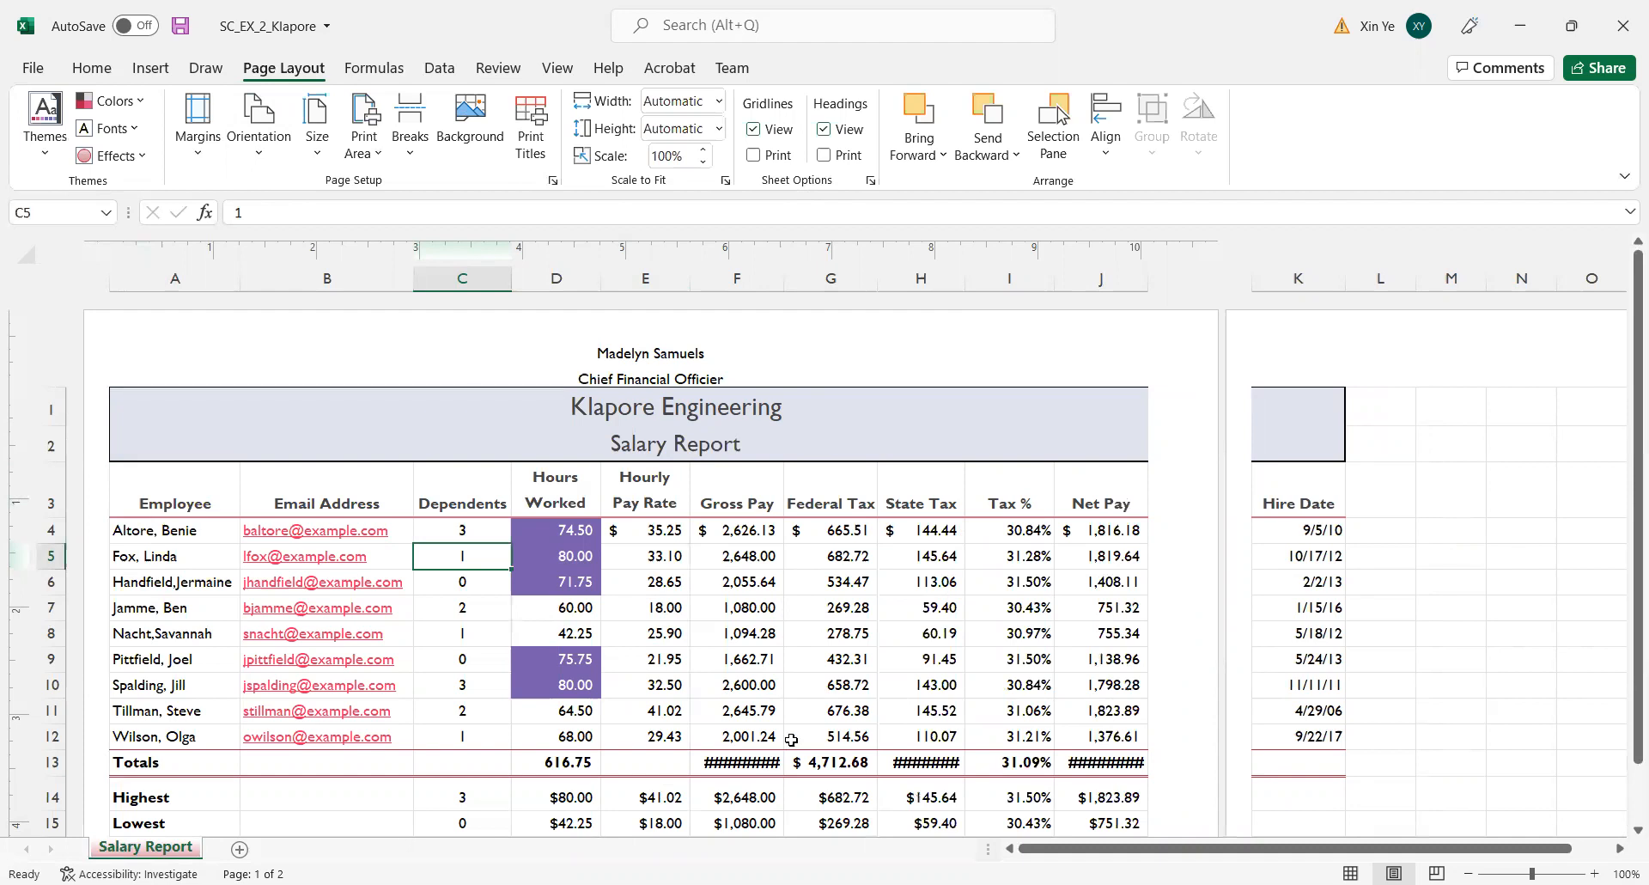
AutoFit the Gross Pay, State Tax and Net Pay columns (F, H and J) to their contents.
double_click(781, 280)
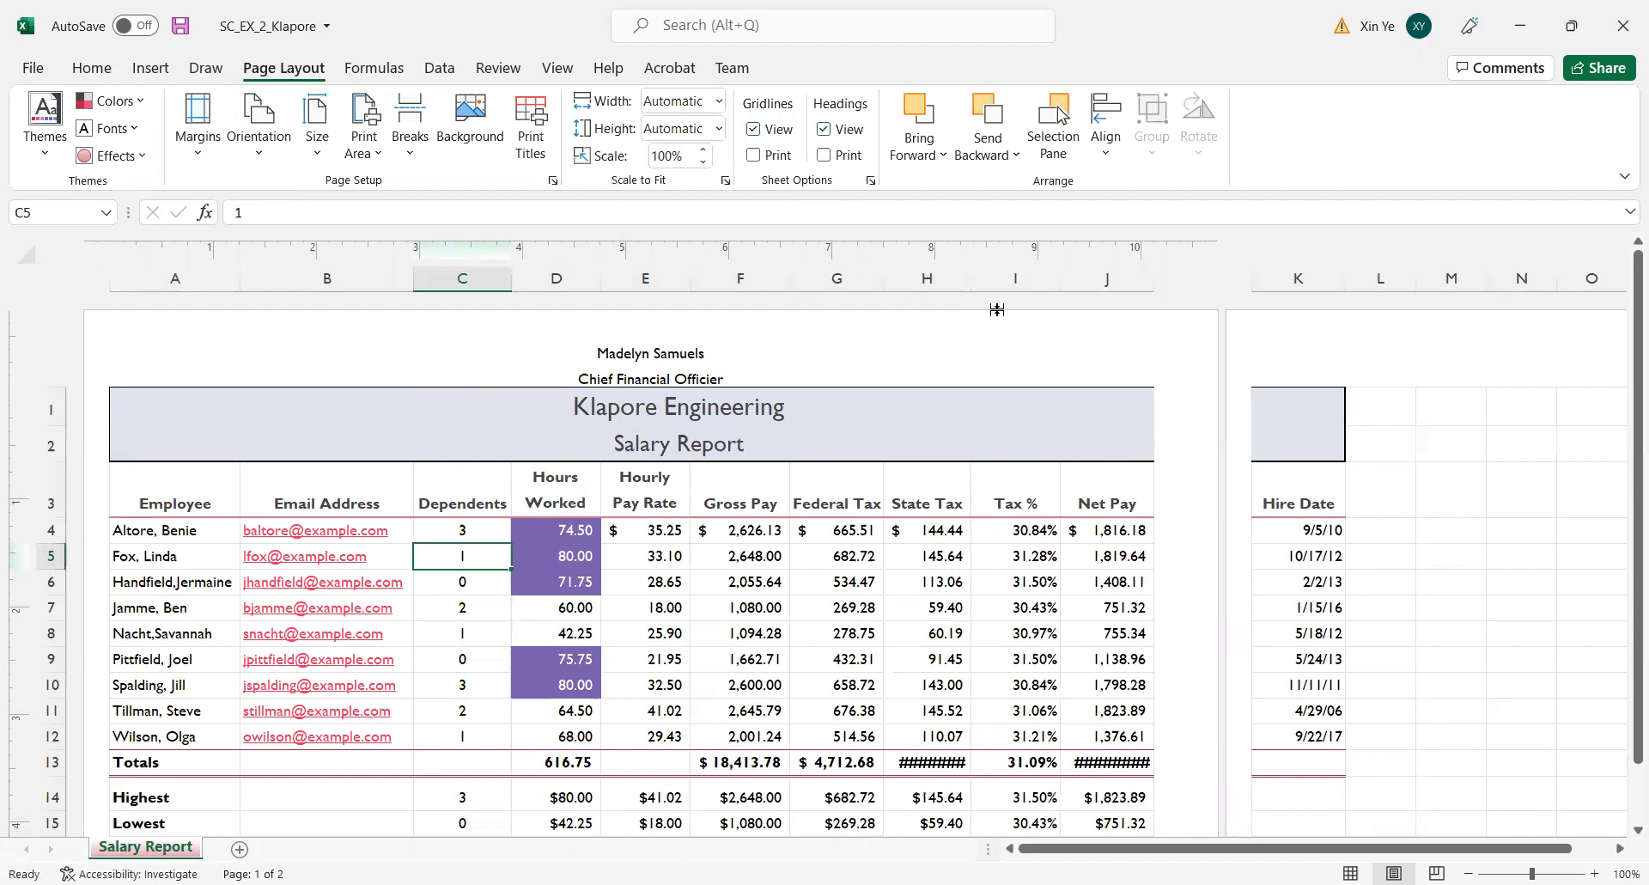
double_click(964, 280)
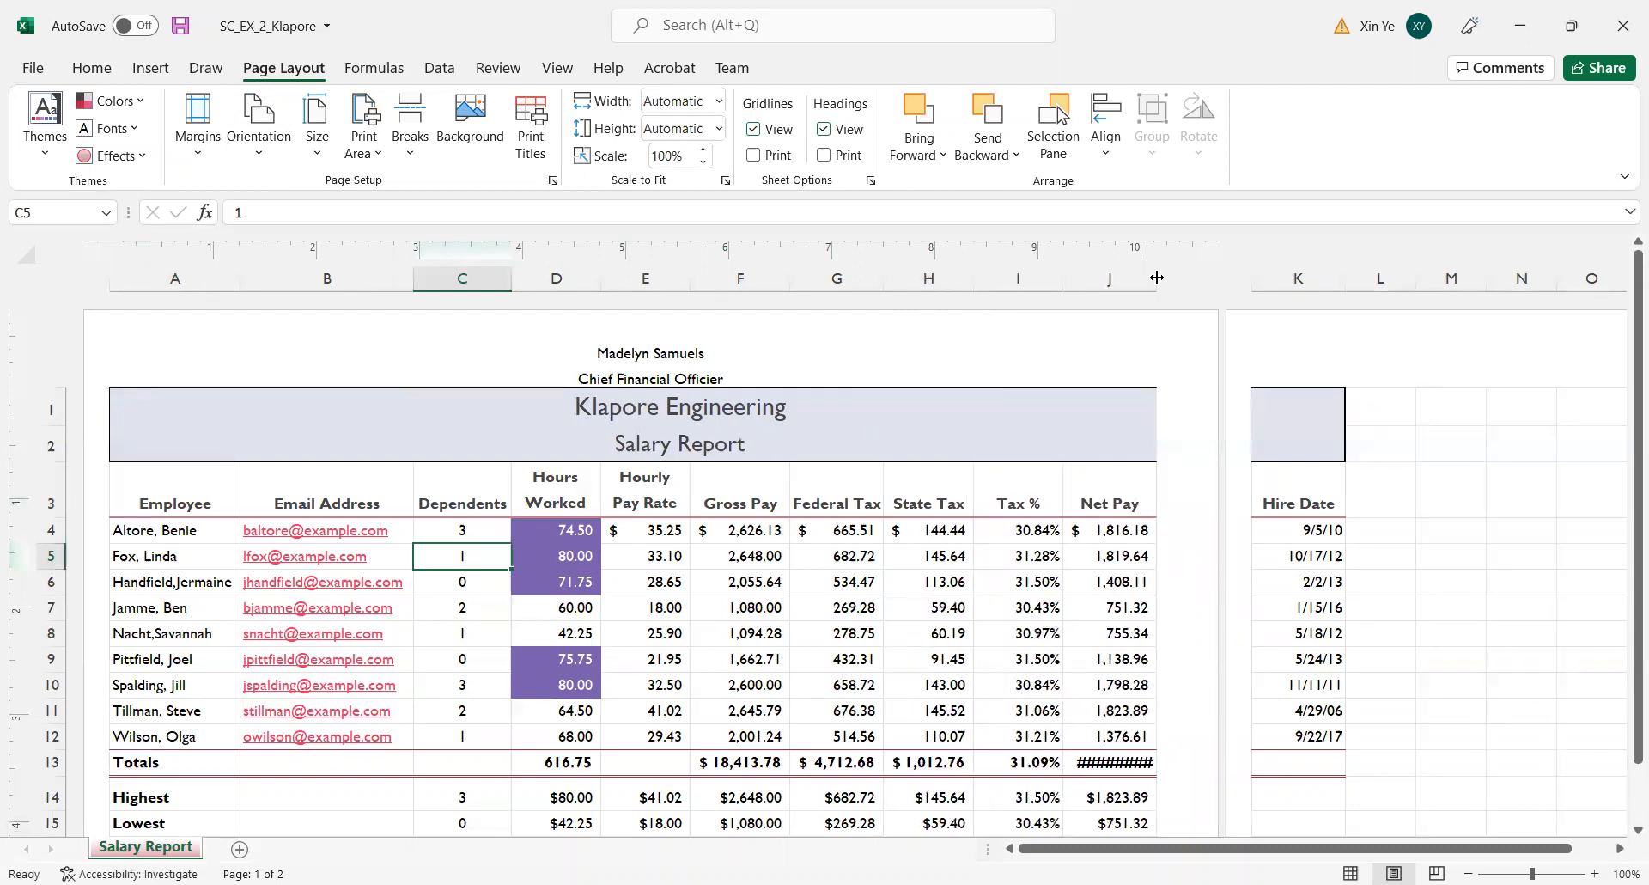
double_click(1156, 278)
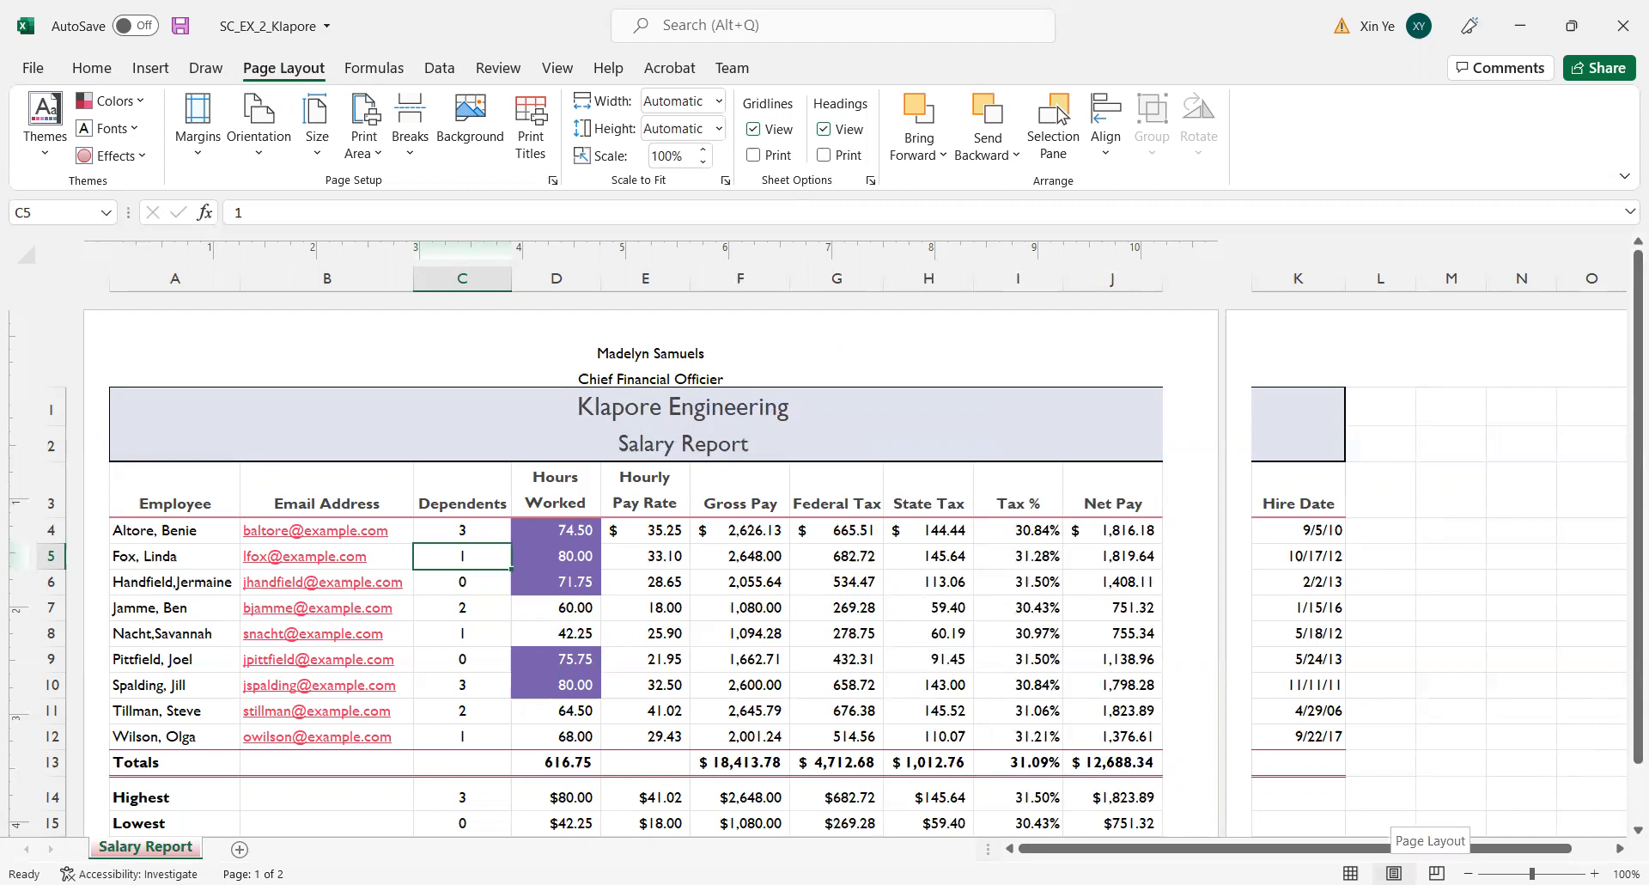
Return the worksheet to Normal view and save the workbook.
click(1350, 872)
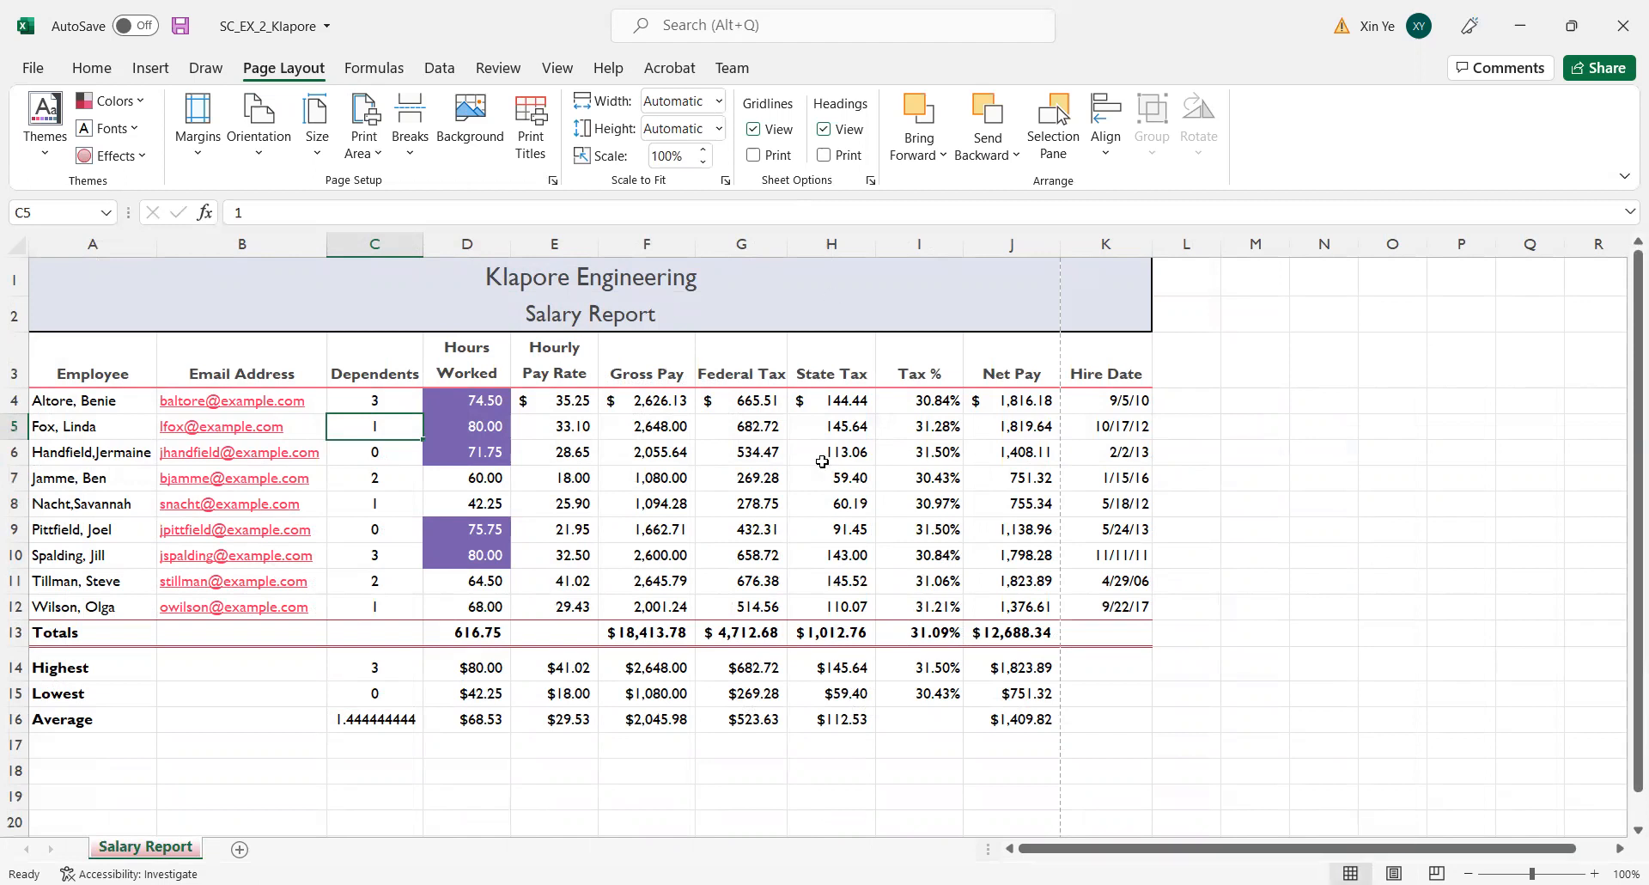
click(180, 24)
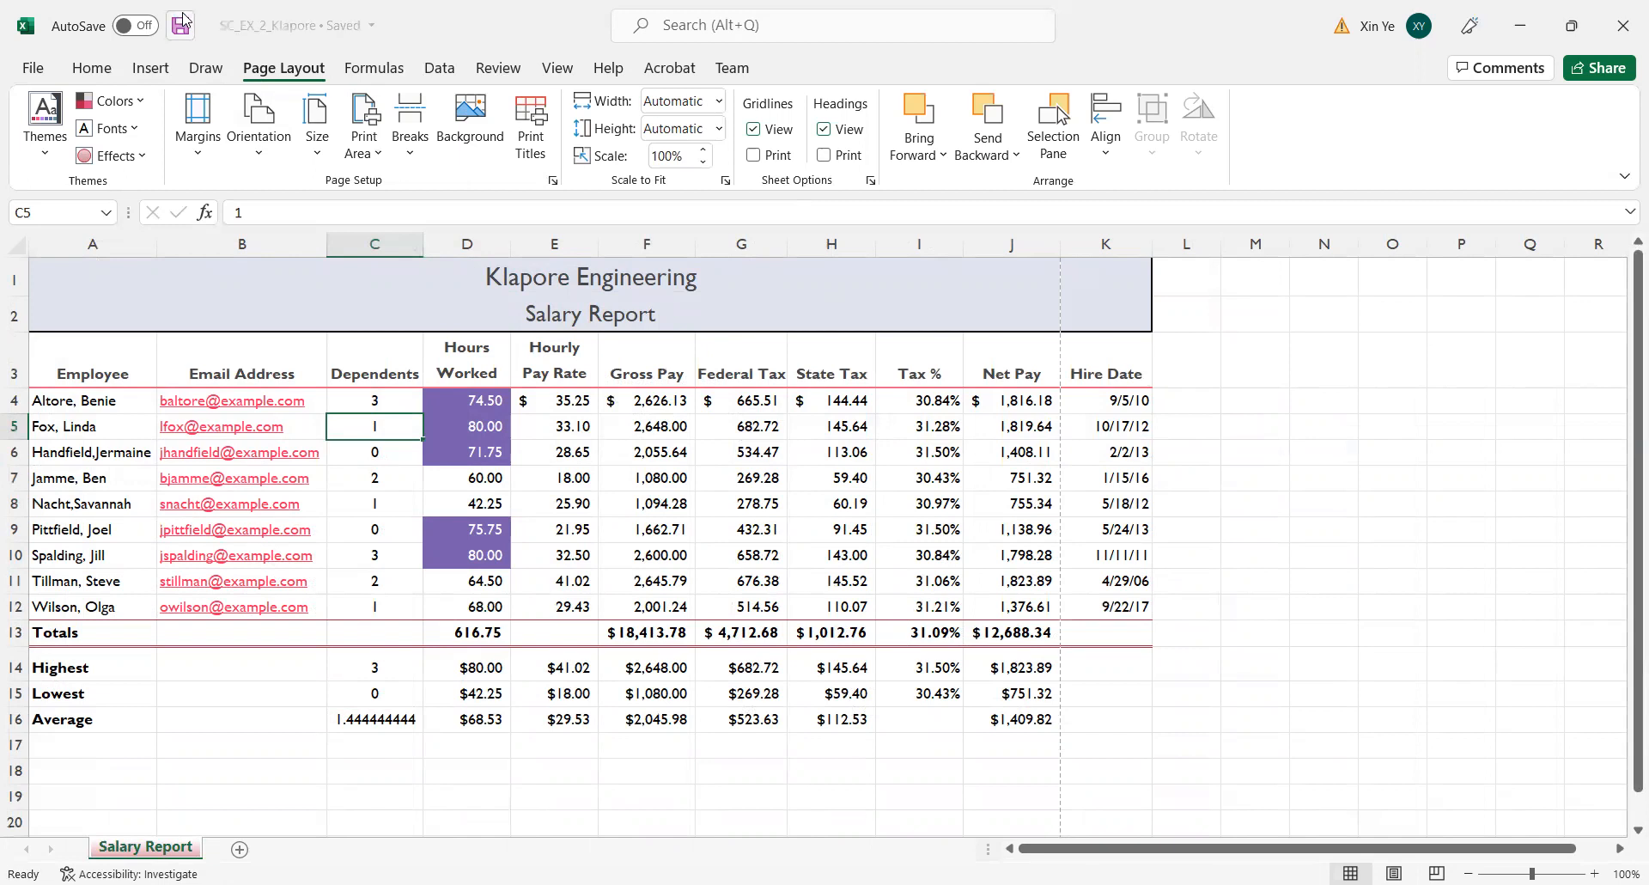